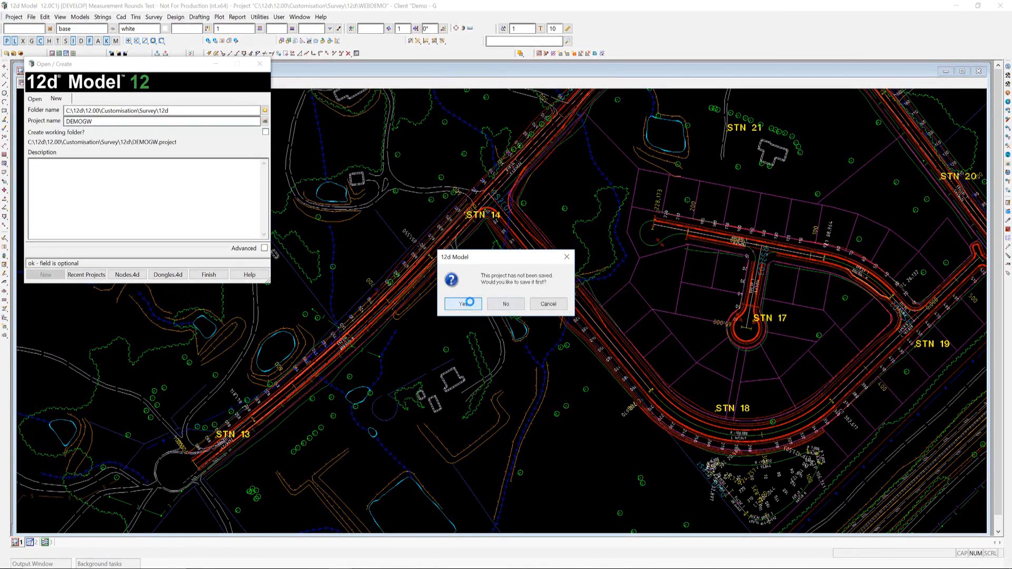
# Create the DEMOGW project, saving the previous project first and leaving the project details blank, and maximise the window.
pyautogui.click(463, 304)
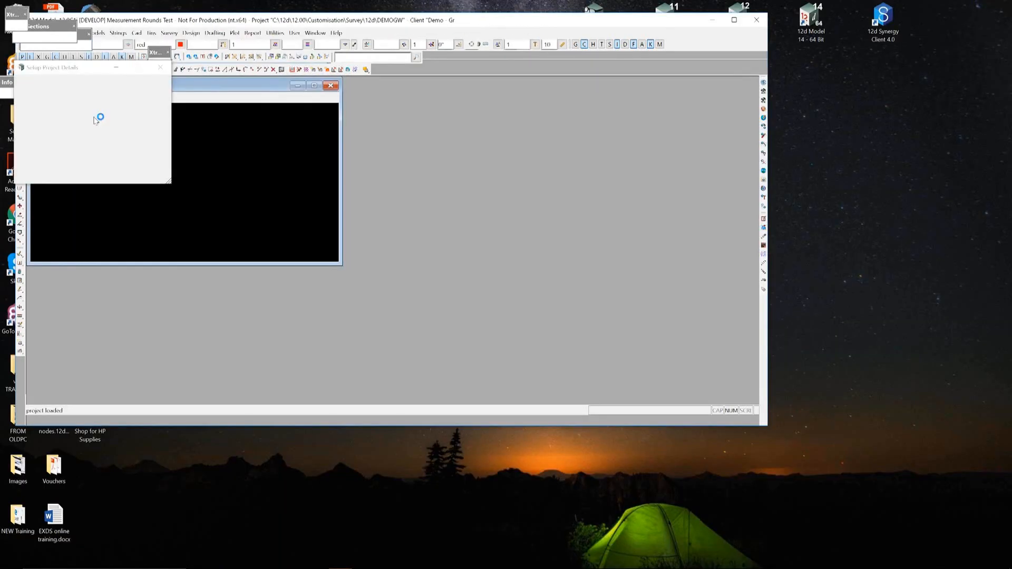
pyautogui.click(317, 424)
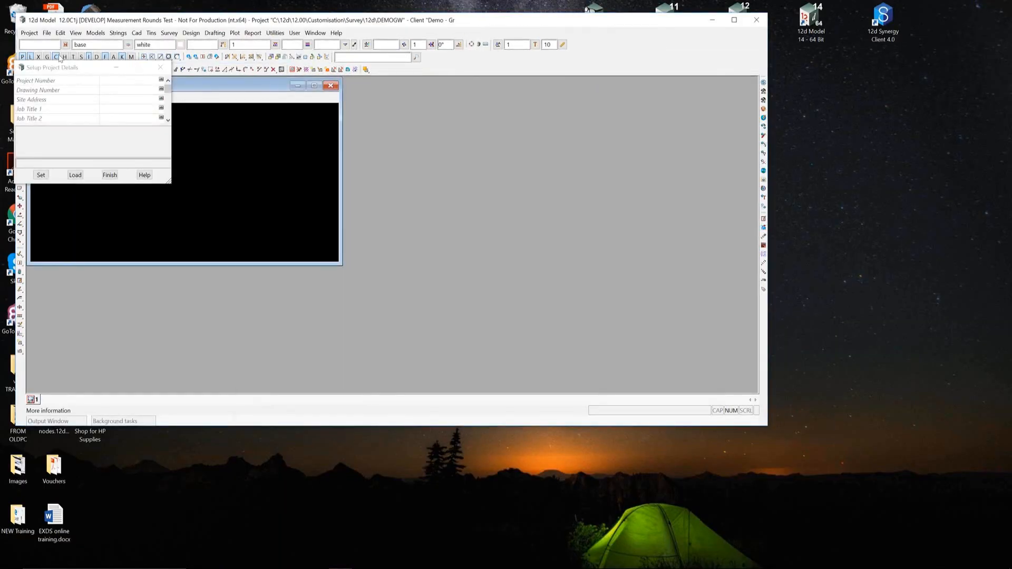
pyautogui.click(109, 175)
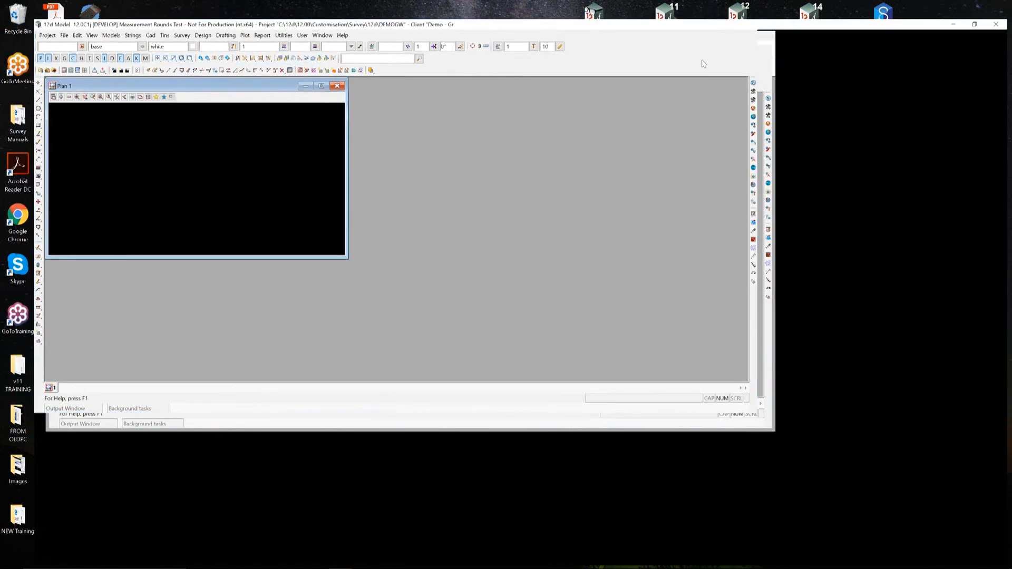
pyautogui.click(734, 20)
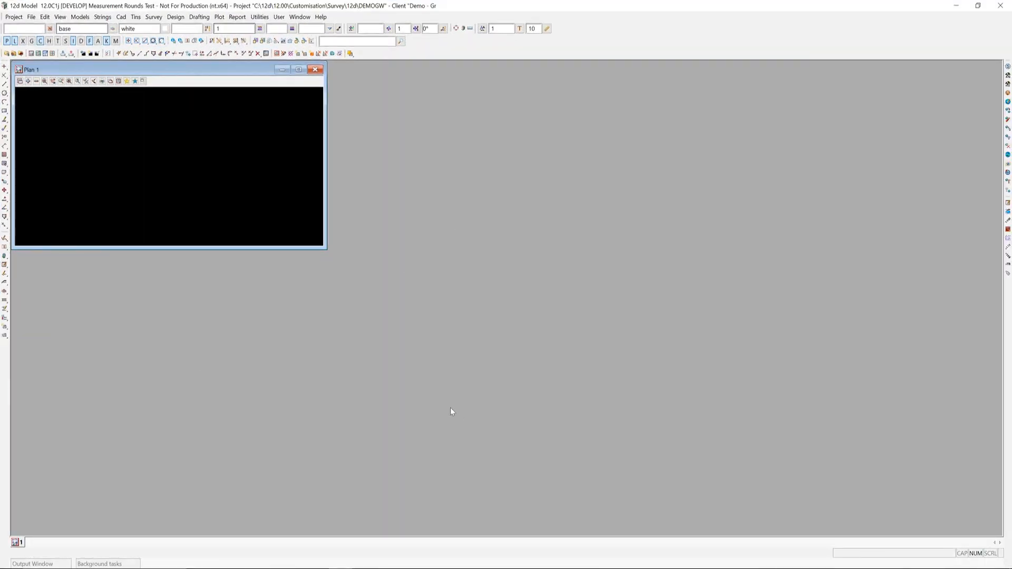
# In the env.4d GUI sizing settings, set main menu font scaling to 175%, toolbars scaling to 200% and view buttons scaling to 150%.
pyautogui.click(14, 18)
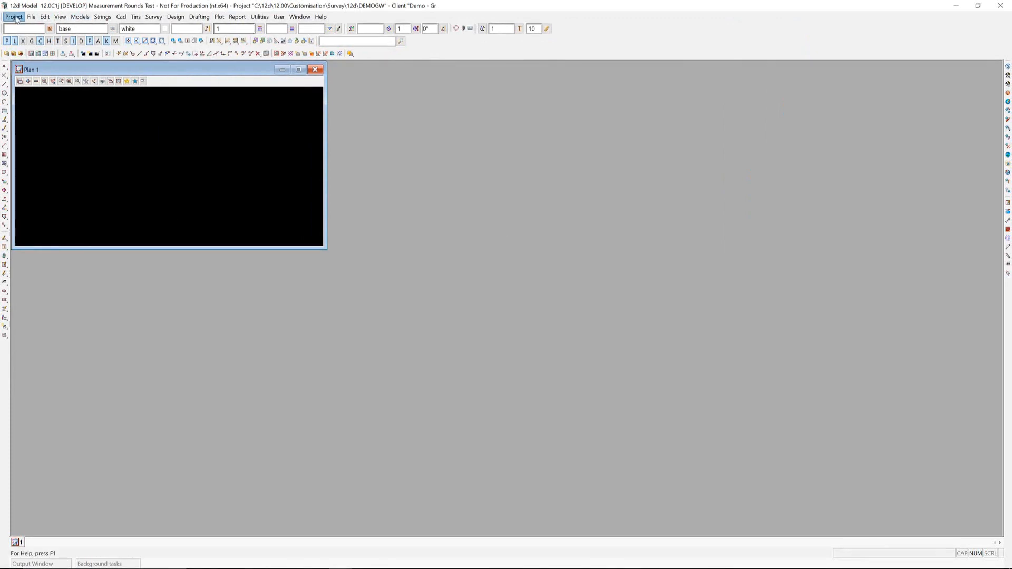
pyautogui.moveTo(38, 102)
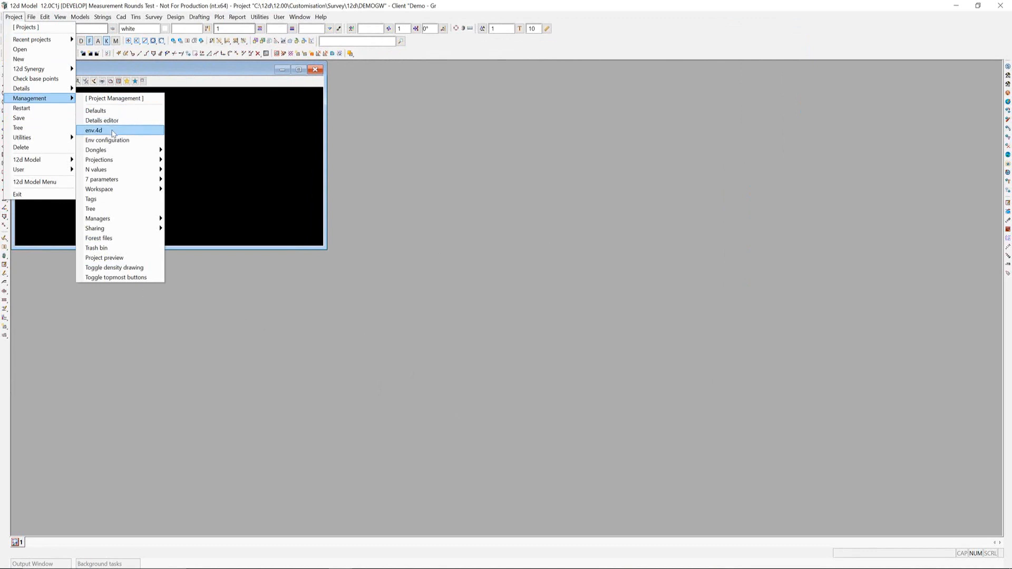
pyautogui.click(114, 131)
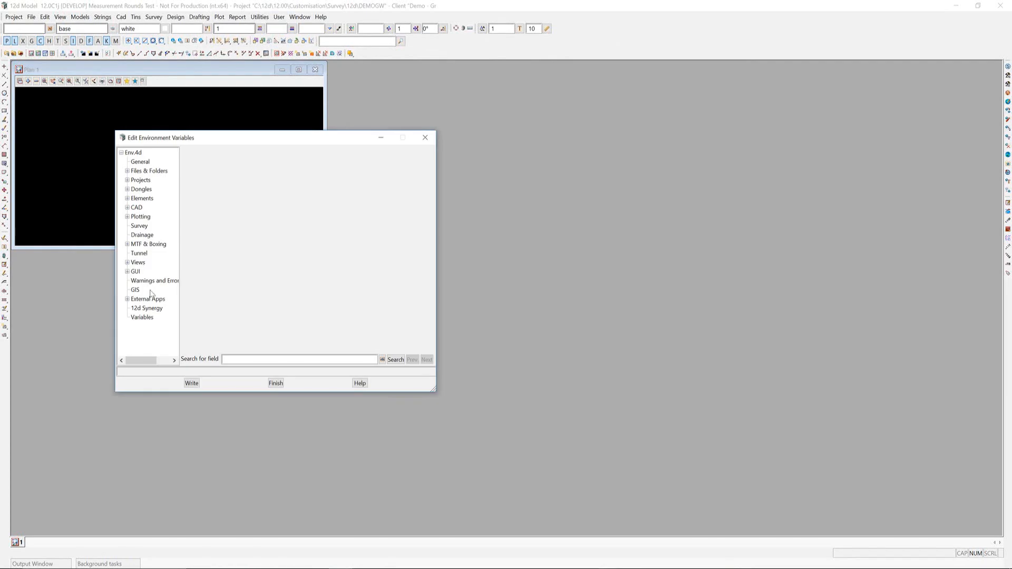
pyautogui.click(127, 271)
pyautogui.click(144, 281)
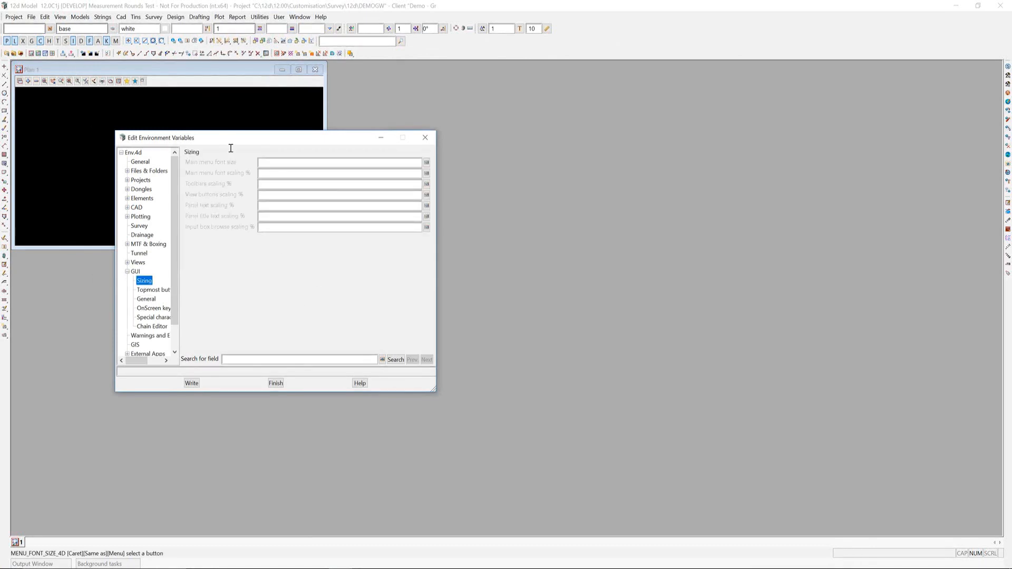
pyautogui.click(273, 174)
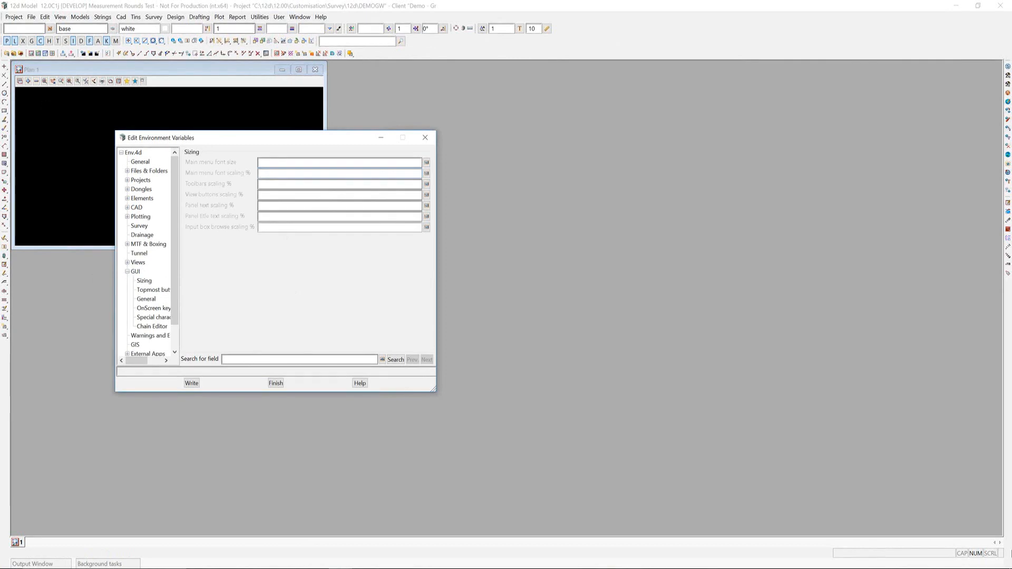
pyautogui.write('175')
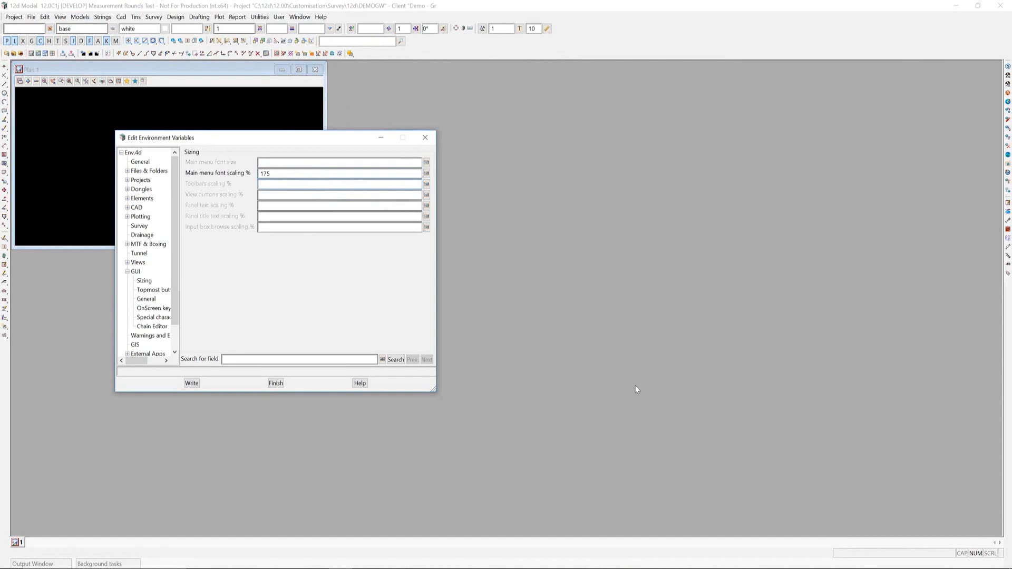
pyautogui.write('200')
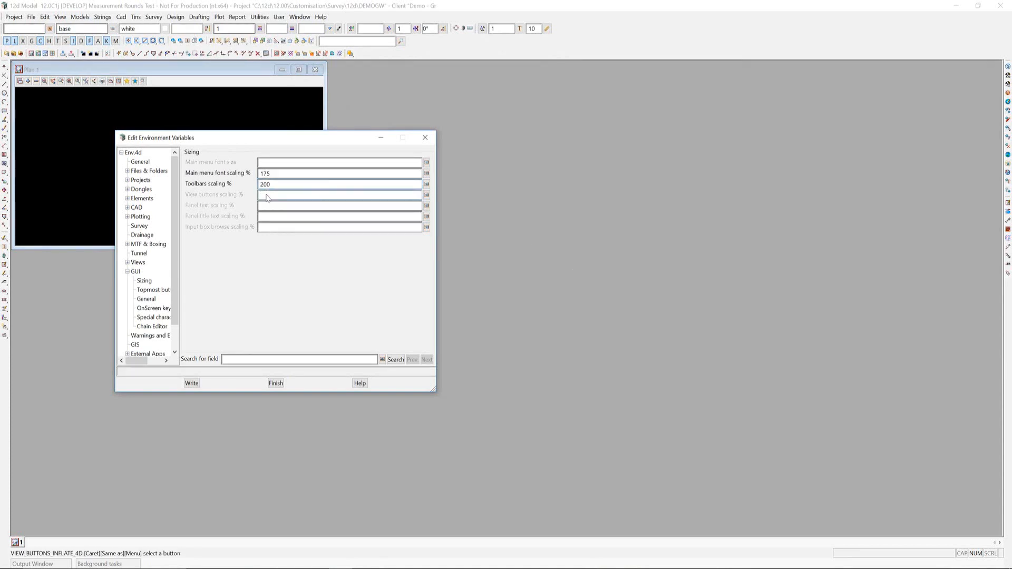
pyautogui.write('1')
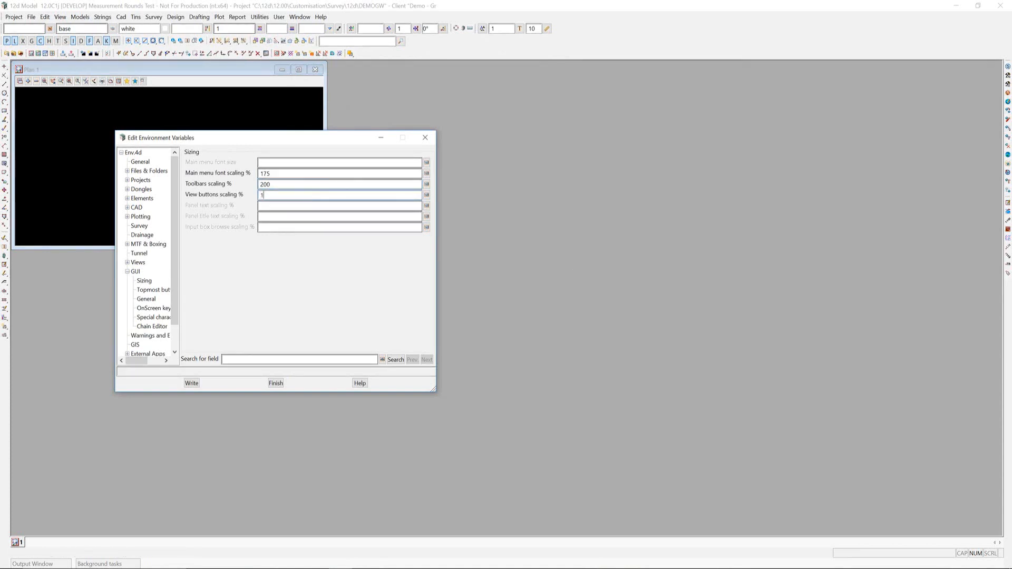
pyautogui.write('50')
# Write the env.4d setup file to the user folder and close the environment variables editor.
pyautogui.click(192, 384)
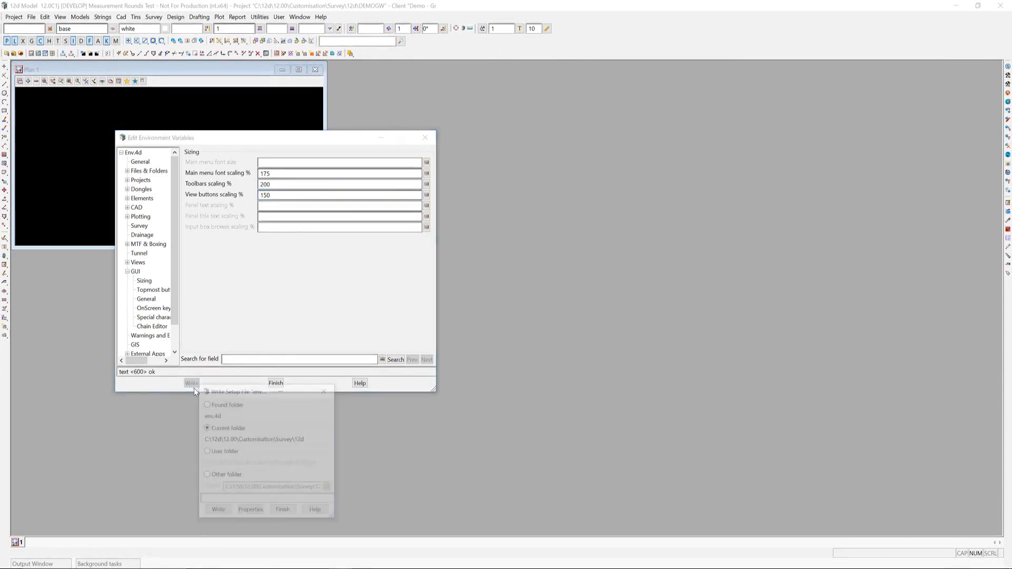
pyautogui.click(217, 512)
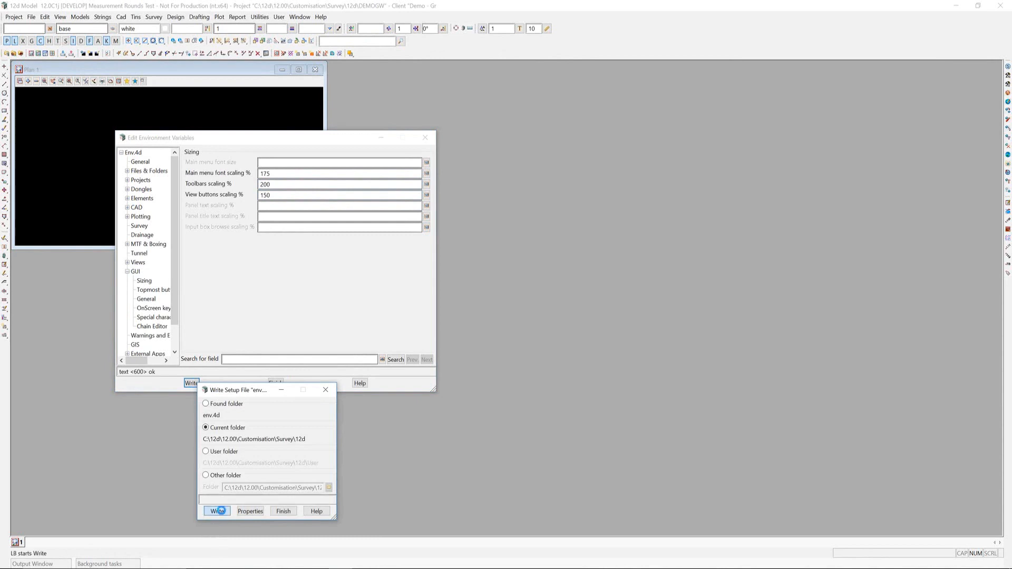
pyautogui.click(206, 451)
pyautogui.click(218, 511)
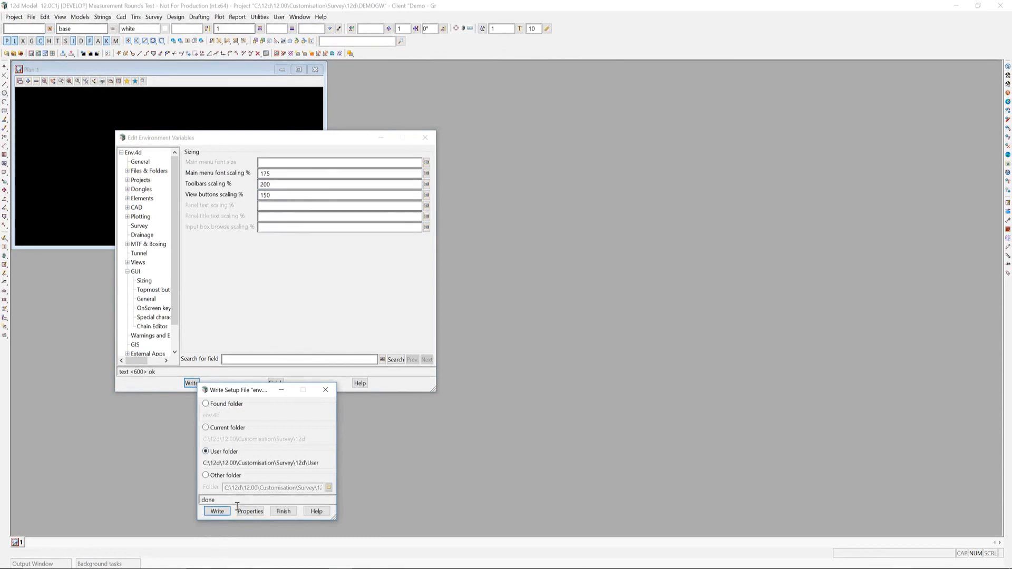
pyautogui.click(285, 512)
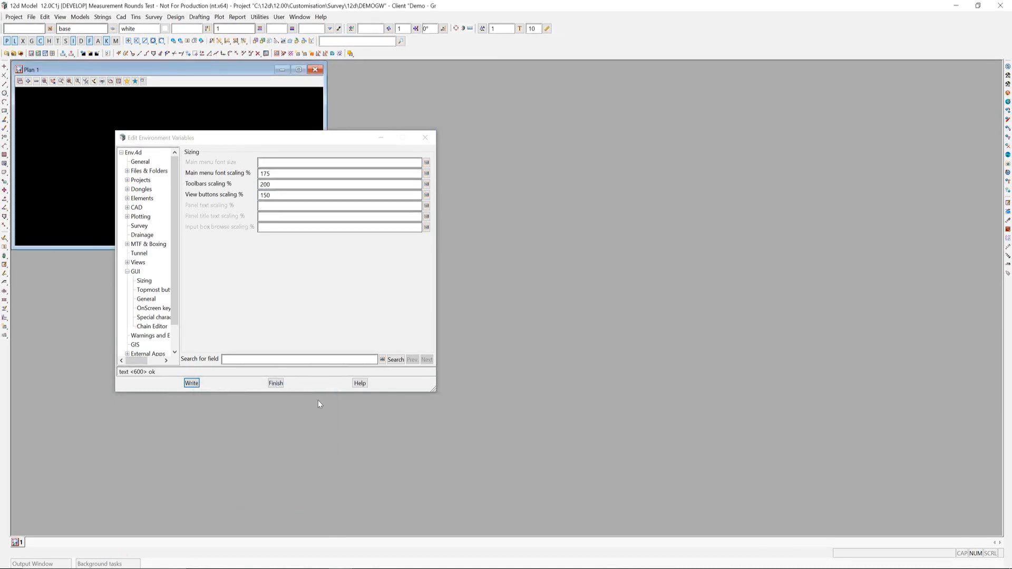
pyautogui.click(275, 383)
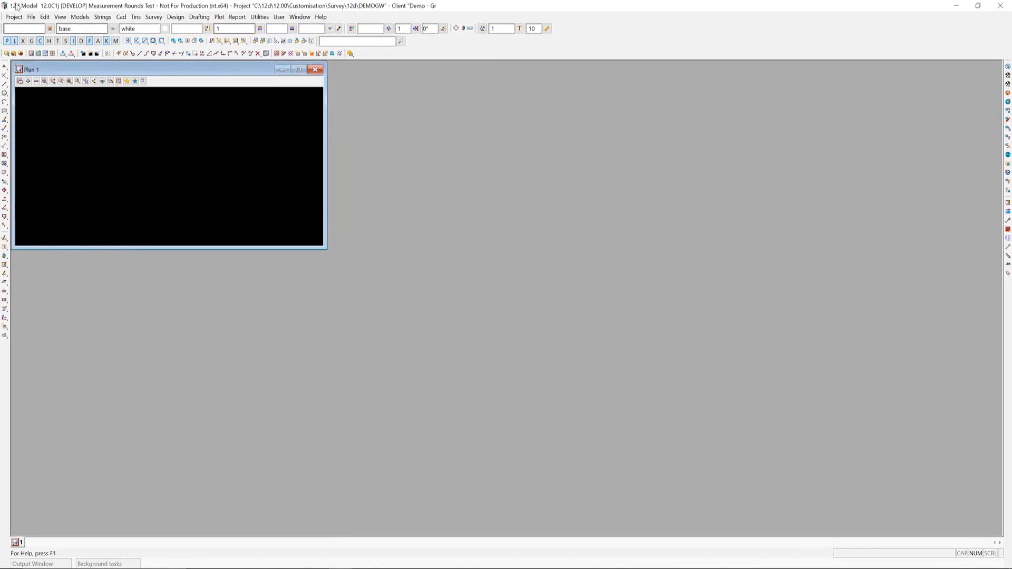
# Restart the DEMOGW project and acknowledge the special build expiry warning.
pyautogui.click(13, 17)
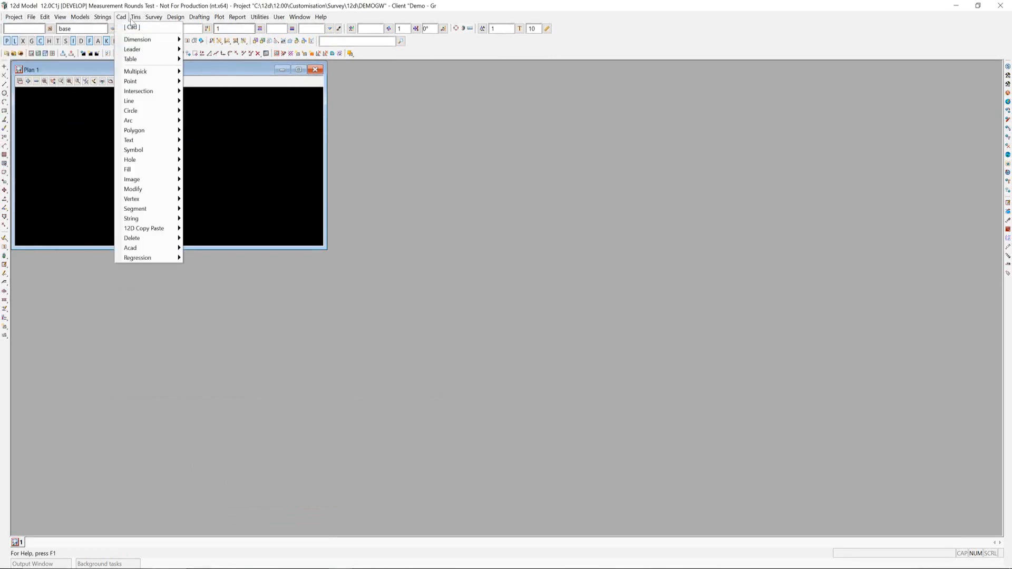
pyautogui.moveTo(136, 17)
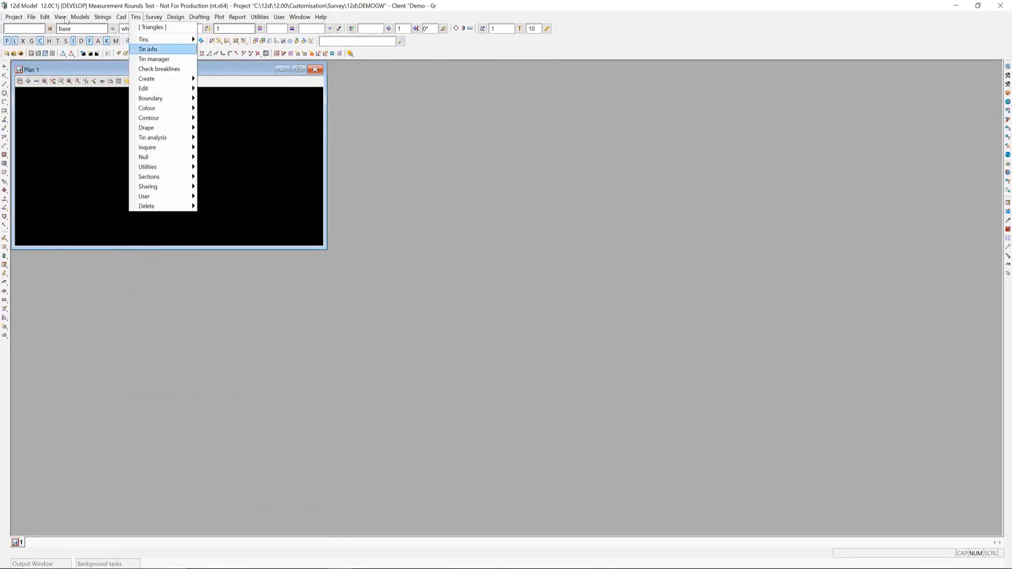
pyautogui.click(237, 18)
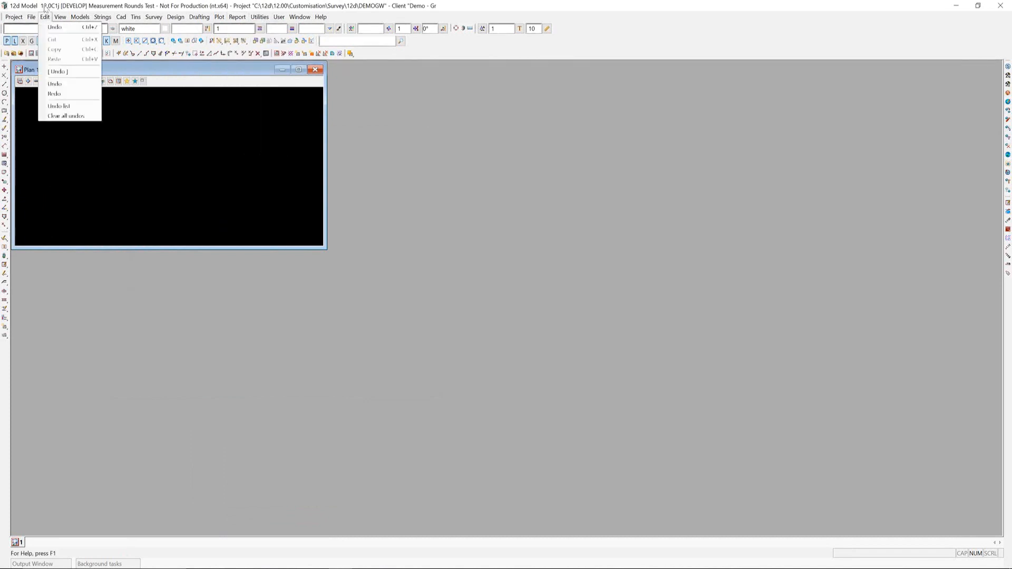
pyautogui.moveTo(14, 17)
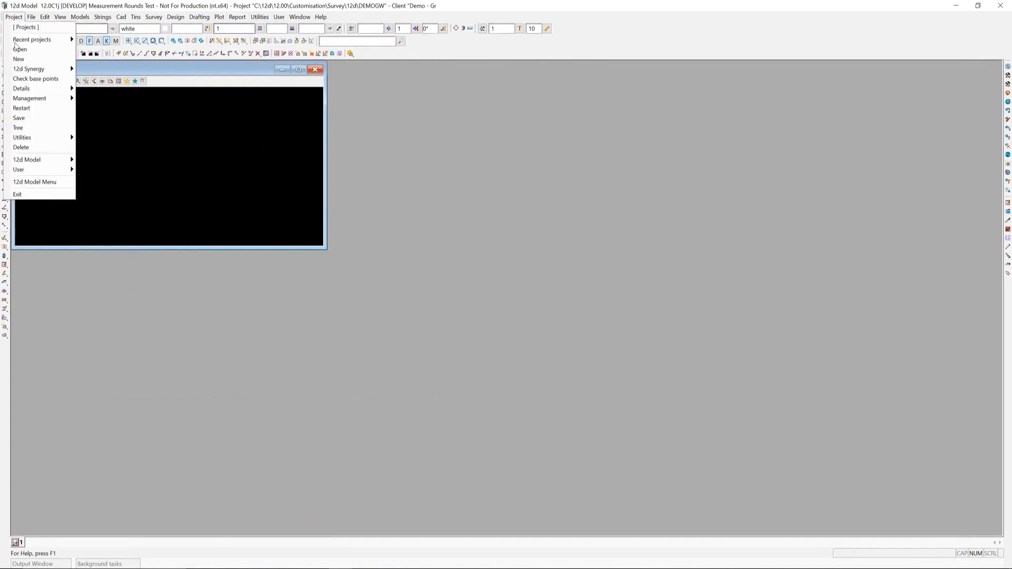
pyautogui.click(29, 109)
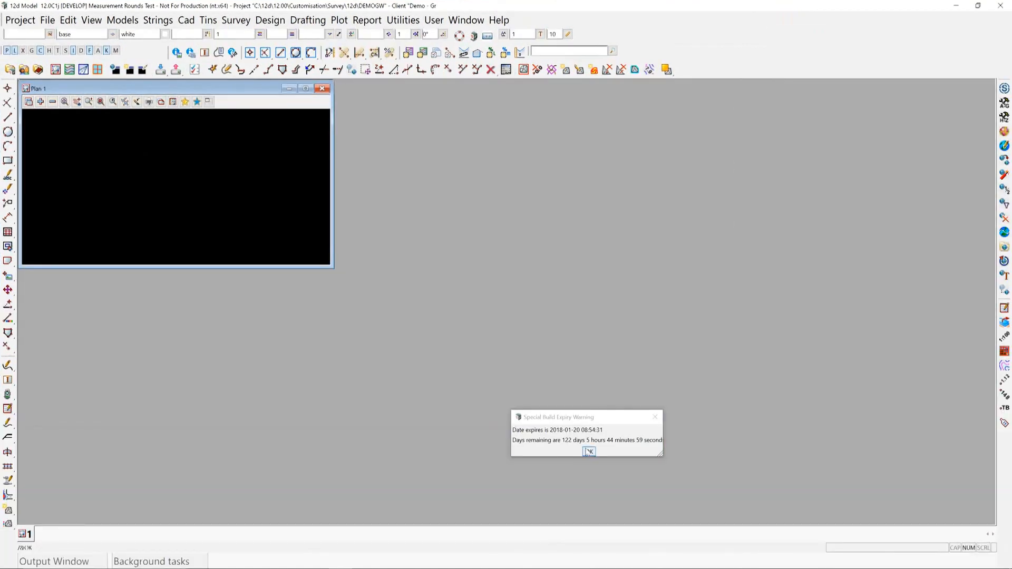
pyautogui.click(589, 452)
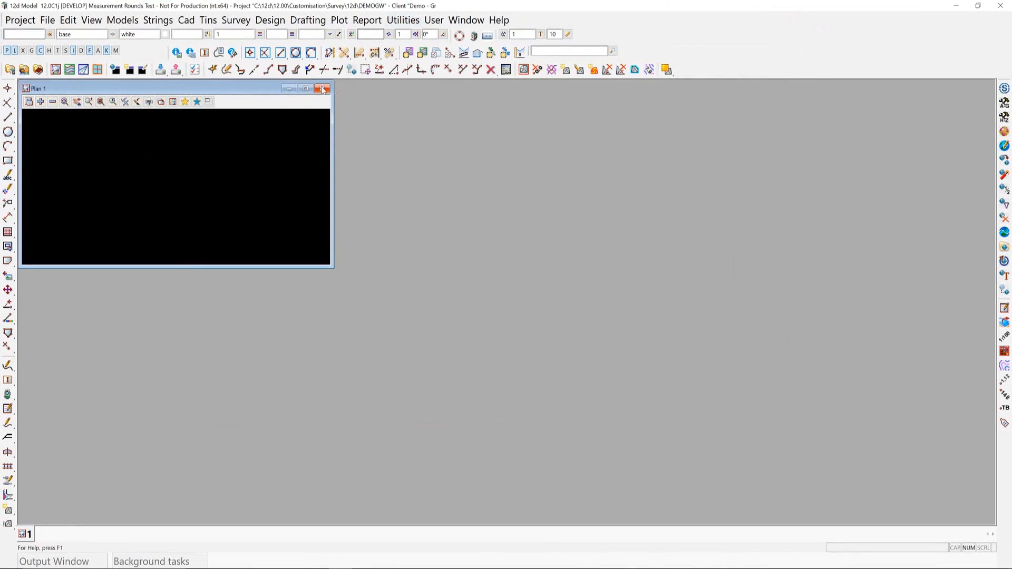
# Start 12d Field Setout using the last configuration with the TPS Simulator instrument.
pyautogui.click(230, 21)
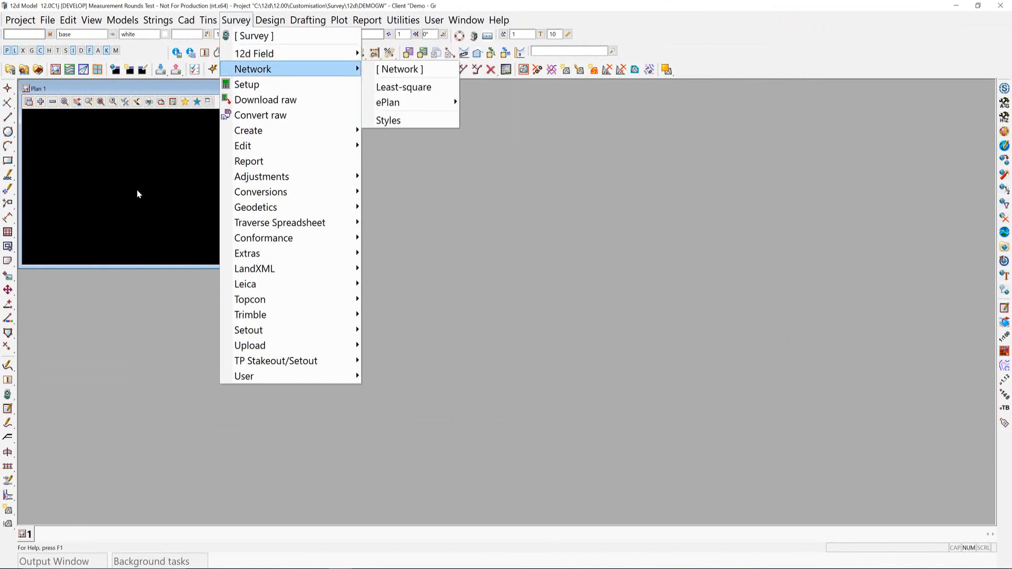
pyautogui.moveTo(267, 53)
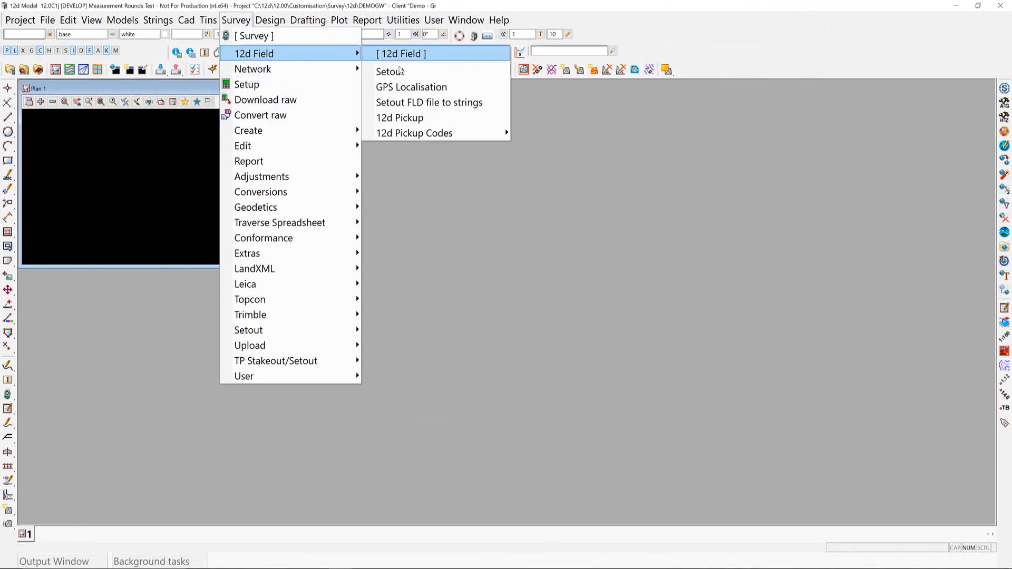
pyautogui.click(400, 71)
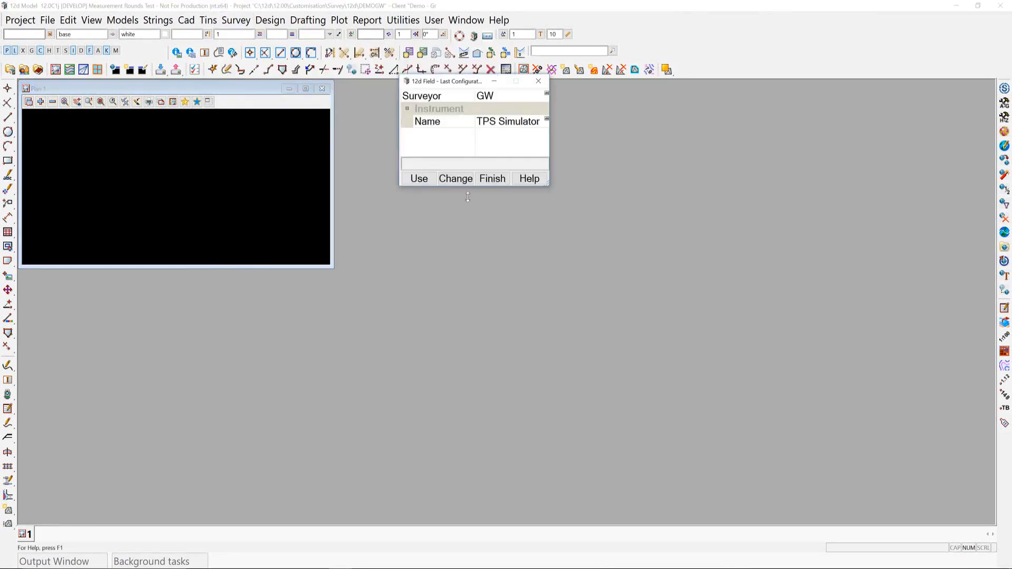
pyautogui.click(430, 179)
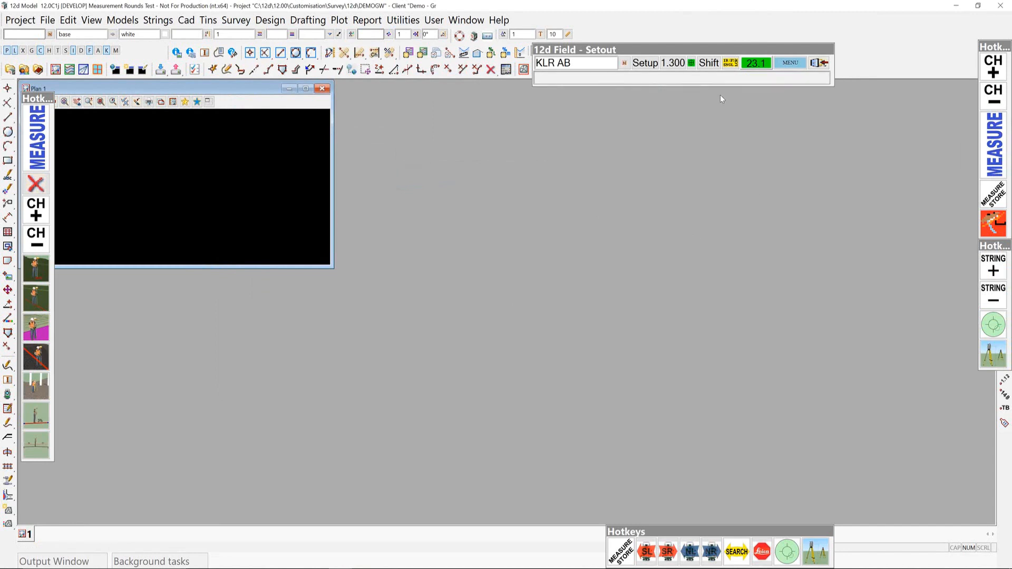
# Create all the 12dF views from the 12d Field plan view settings and close the settings.
pyautogui.click(791, 63)
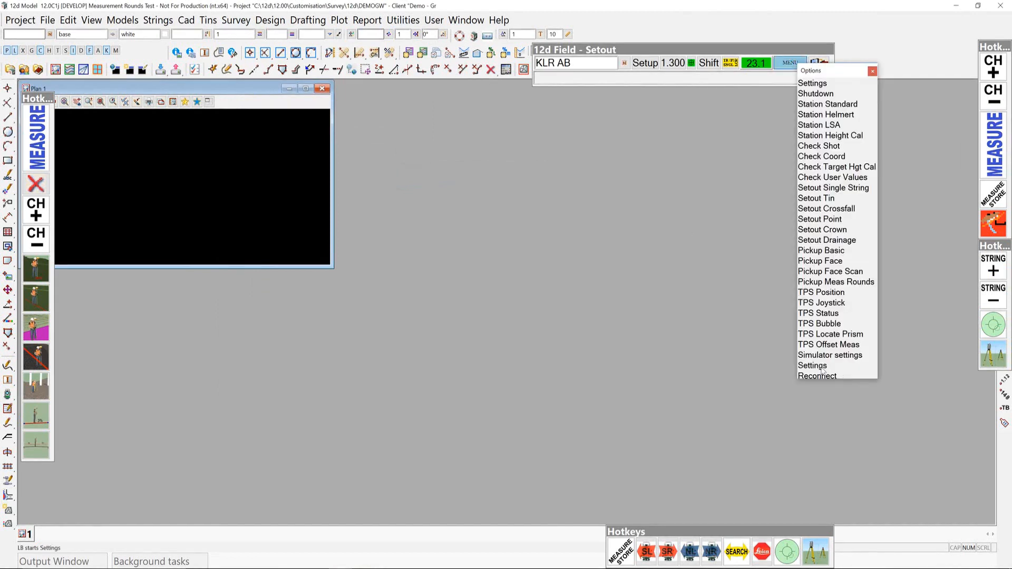
pyautogui.click(819, 365)
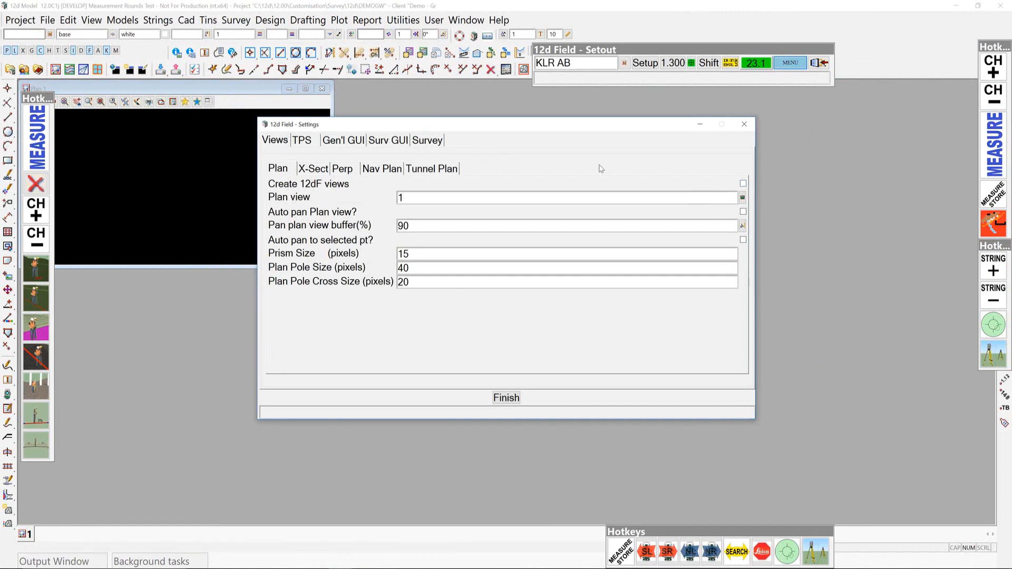
pyautogui.click(743, 184)
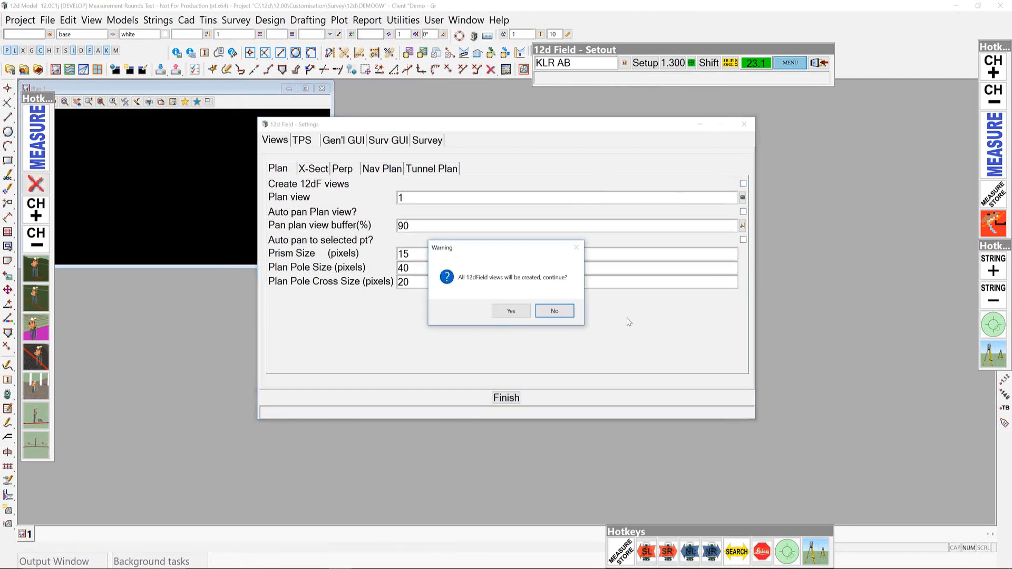
pyautogui.click(510, 311)
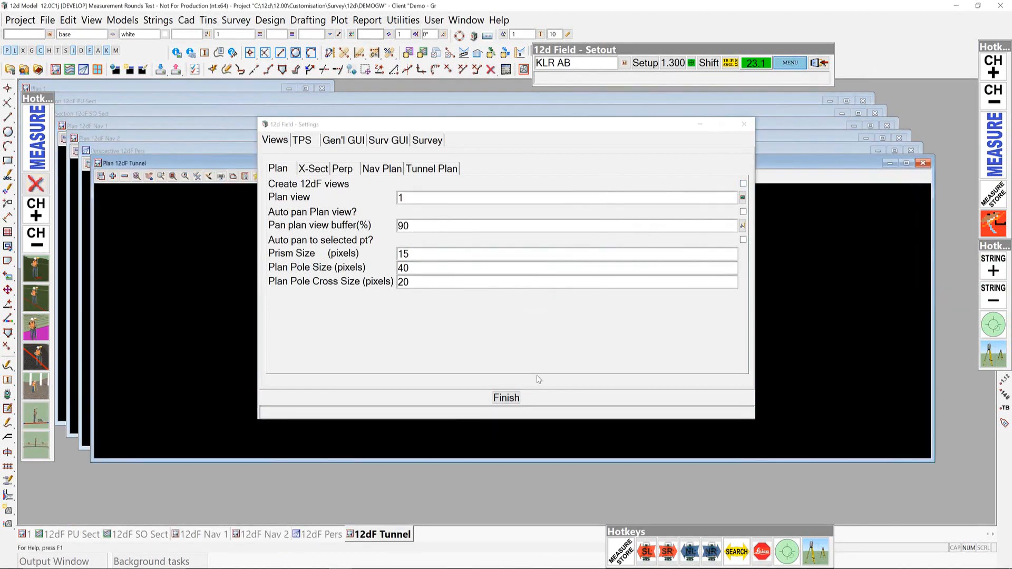
pyautogui.click(505, 399)
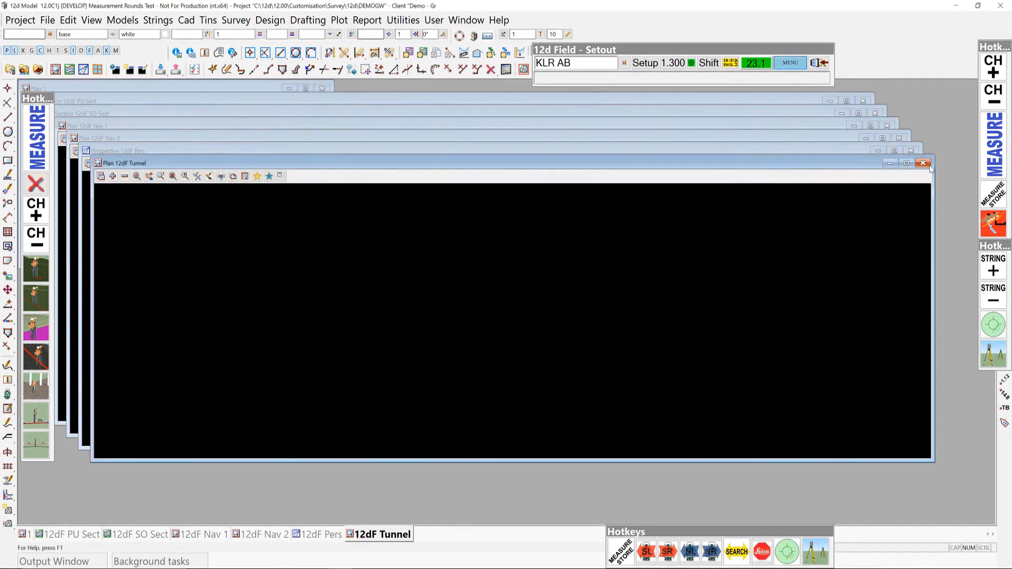
# Close the 12dF Tunnel view and minimise the 12dF Pers, Nav 2, Nav 1, SO Sect and PU Sect views.
pyautogui.click(490, 305)
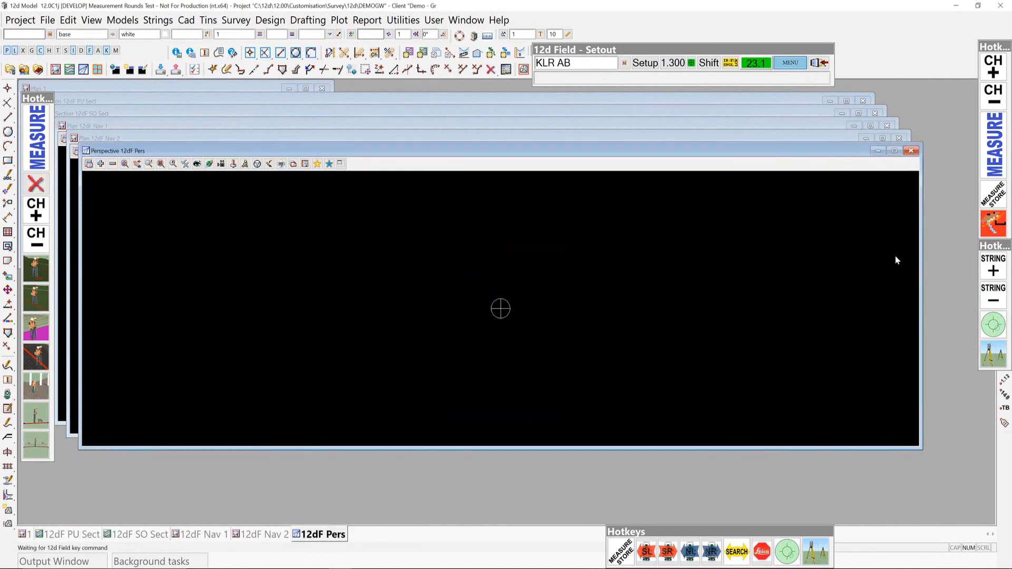
pyautogui.click(911, 151)
pyautogui.click(866, 139)
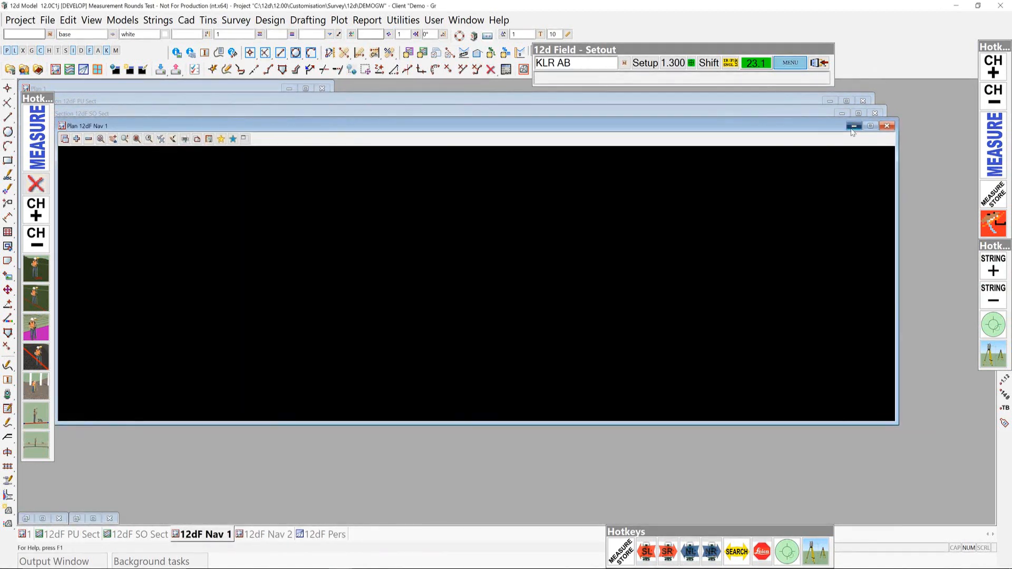
pyautogui.click(853, 126)
pyautogui.click(842, 113)
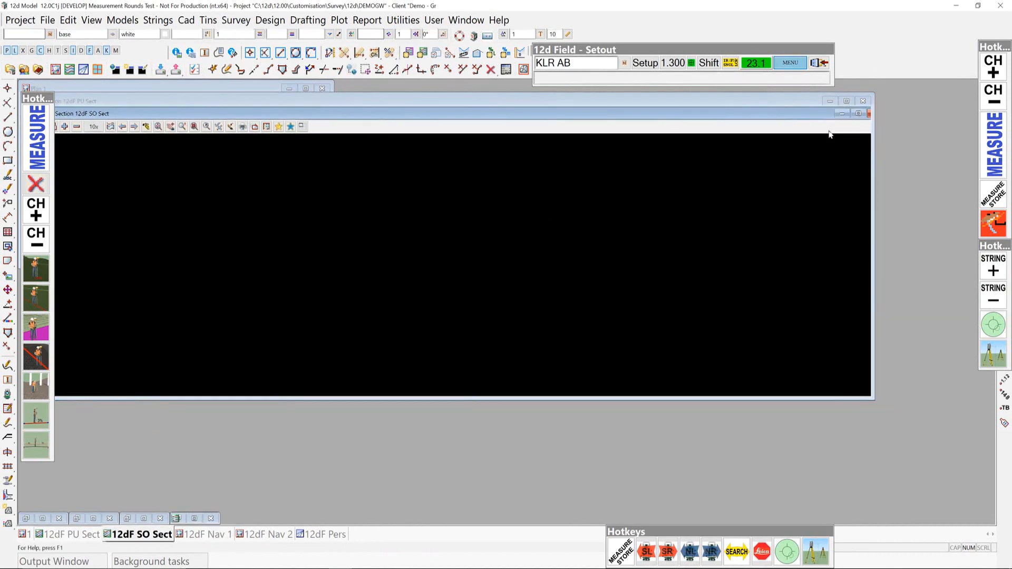
pyautogui.moveTo(268, 108); pyautogui.dragTo(332, 141)
pyautogui.click(957, 144)
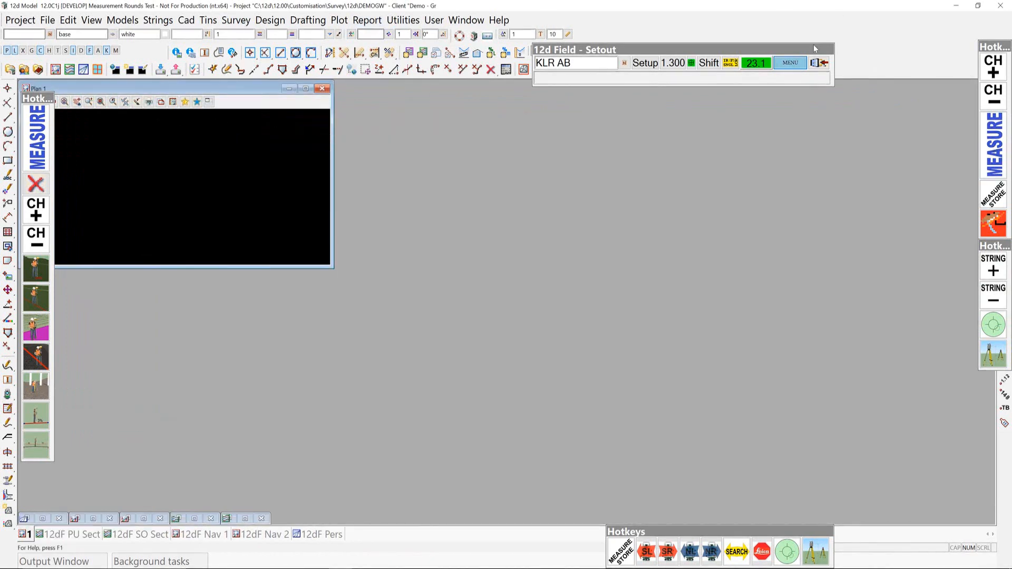
# Review the 12d Field view assignments for plan, cross-section, perspective and nav plan, and close the settings.
pyautogui.click(791, 67)
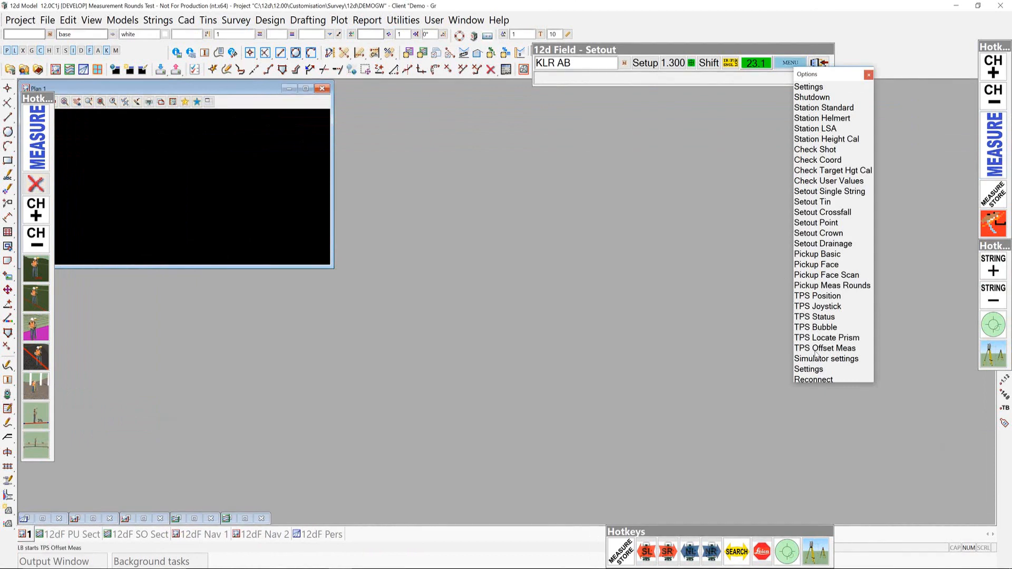
pyautogui.click(815, 369)
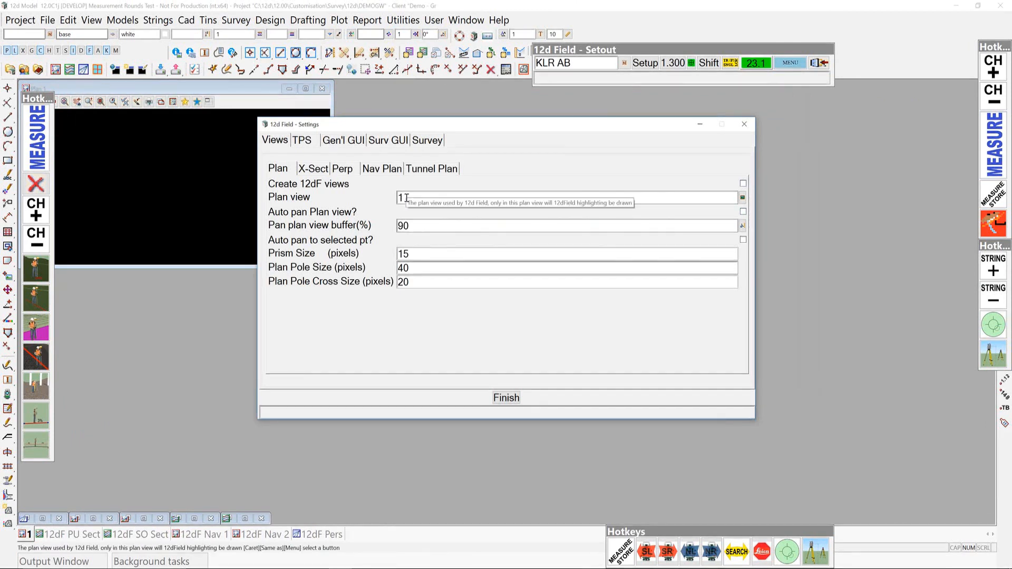
pyautogui.click(315, 170)
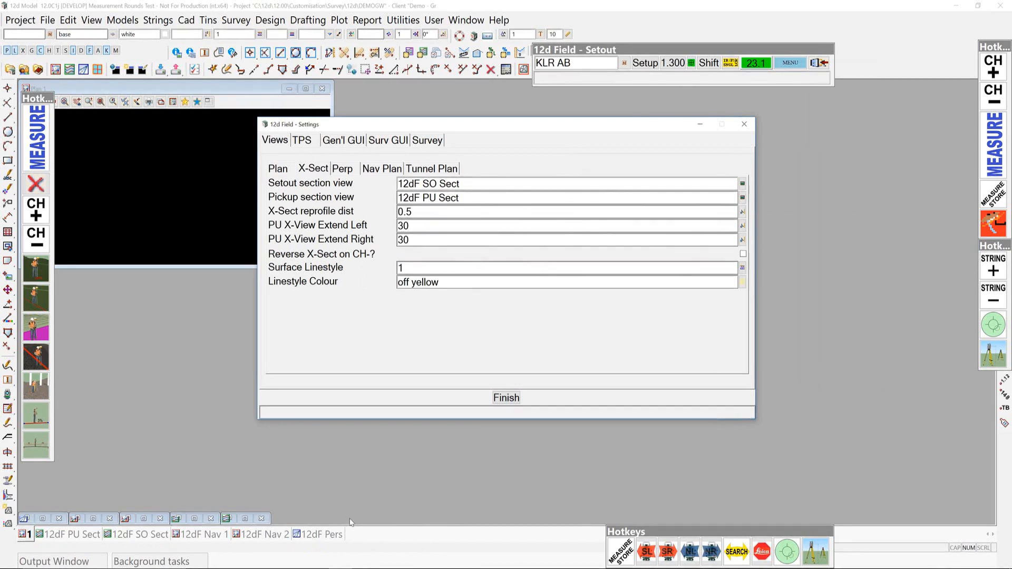
pyautogui.click(344, 170)
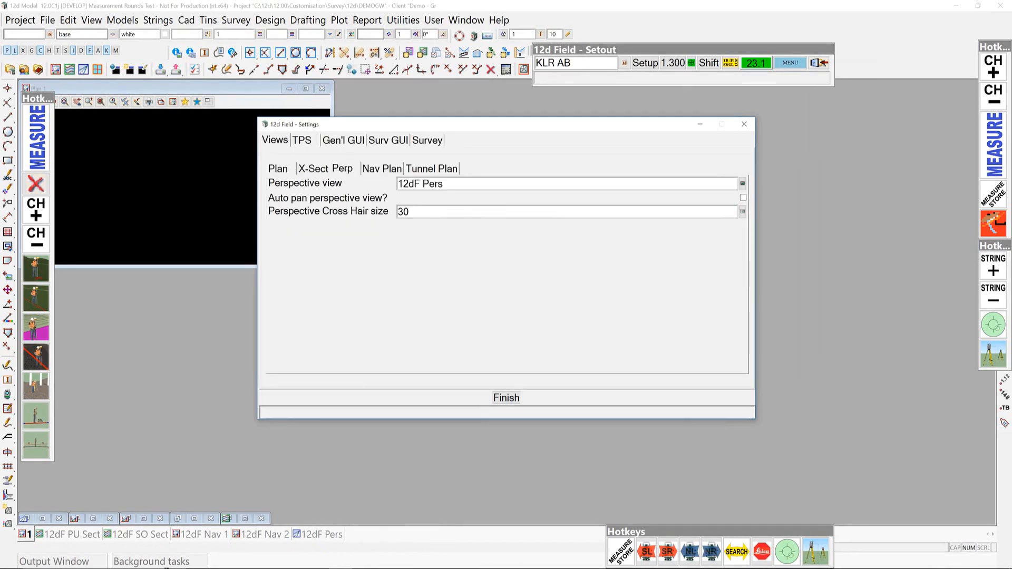
pyautogui.click(386, 169)
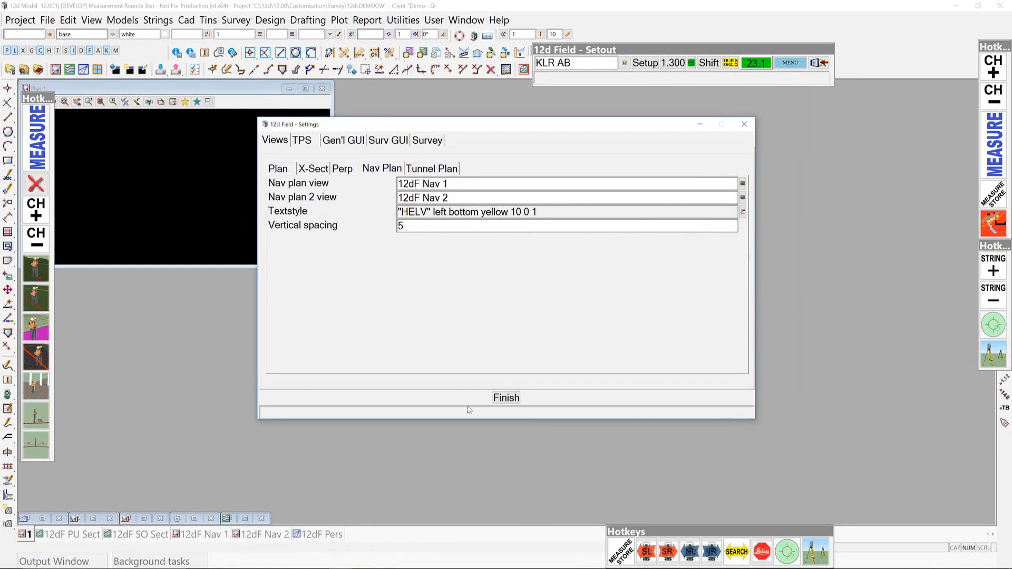
pyautogui.click(507, 398)
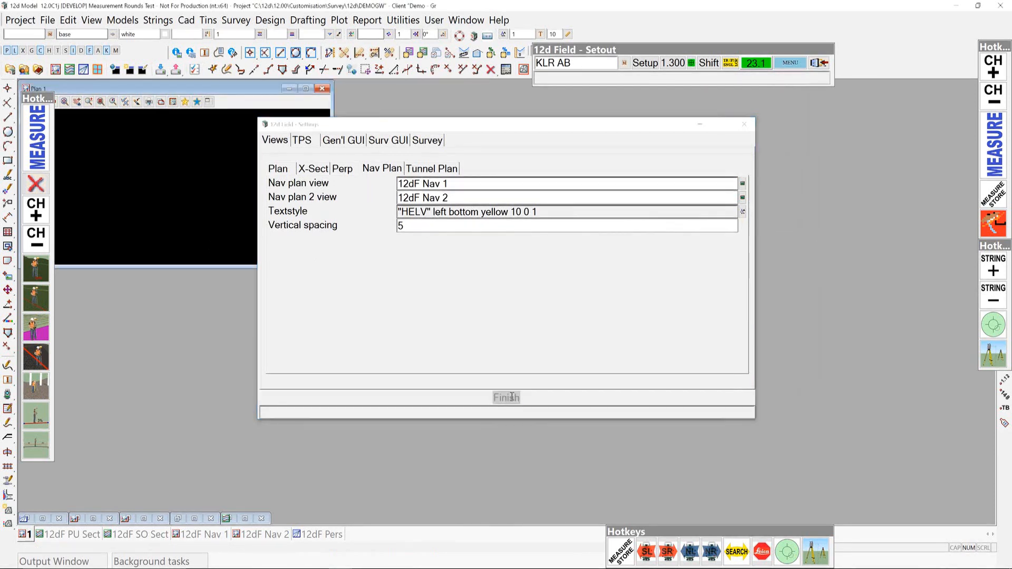
# Move the Hotkeys toolbar with the large MEASURE key off the Plan 1 view and shift the view clear of it.
pyautogui.moveTo(38, 103); pyautogui.dragTo(14, 125)
pyautogui.moveTo(110, 89); pyautogui.dragTo(183, 92)
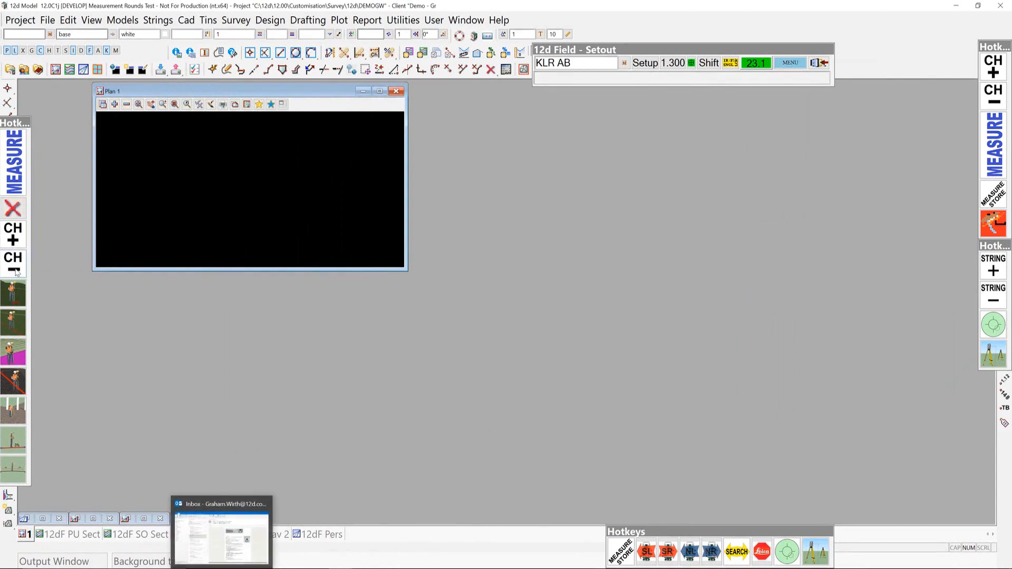
# Read the 12d archive file DEMOGW.12daz into the project.
pyautogui.click(47, 20)
pyautogui.moveTo(80, 53)
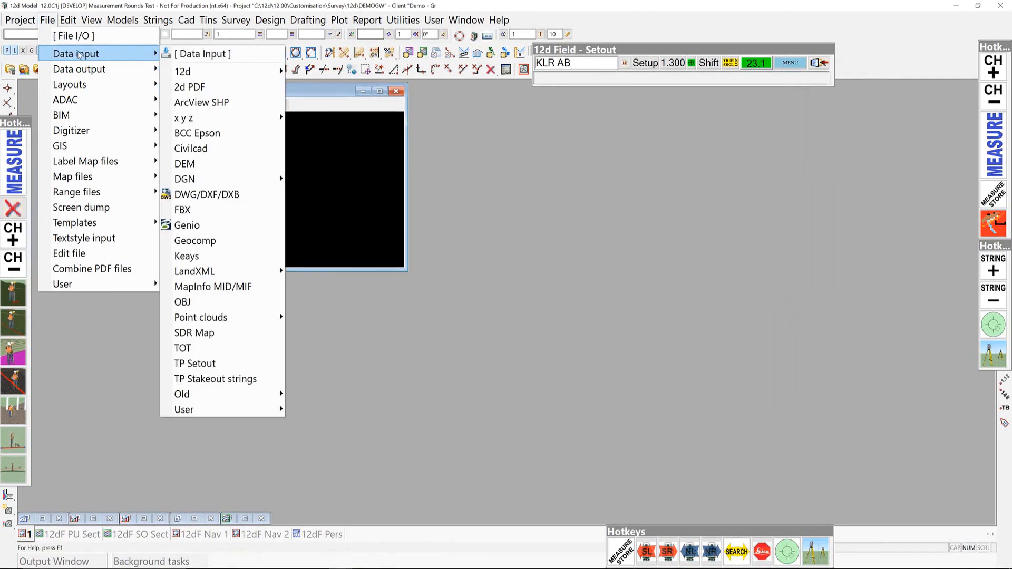
pyautogui.moveTo(211, 71)
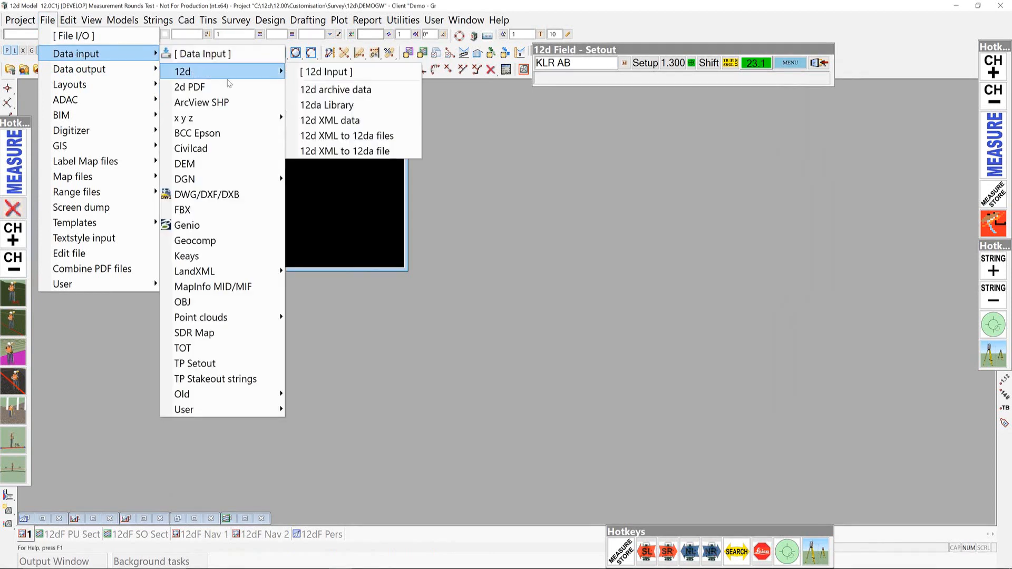
pyautogui.click(331, 90)
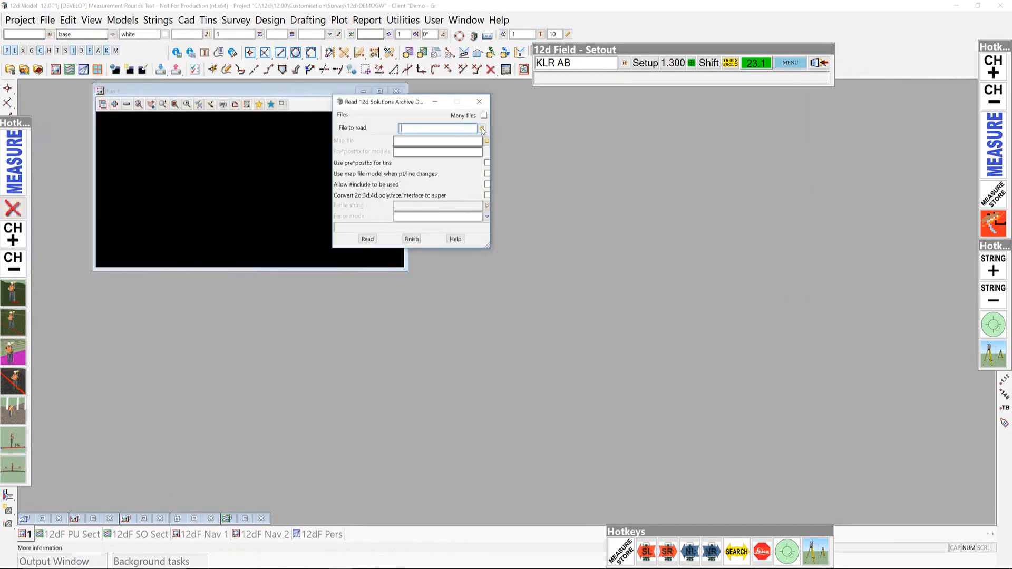
pyautogui.click(480, 128)
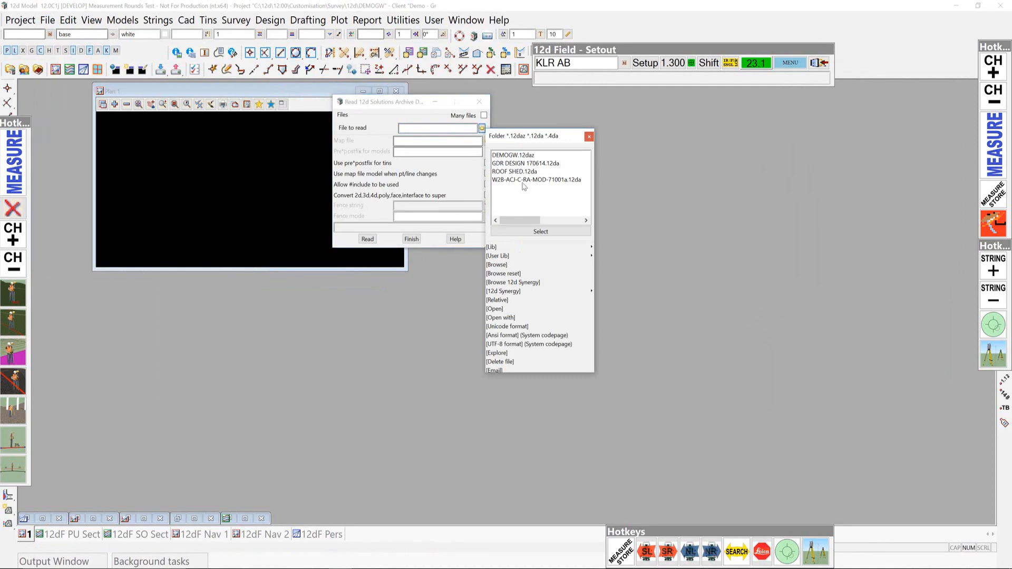
pyautogui.click(512, 156)
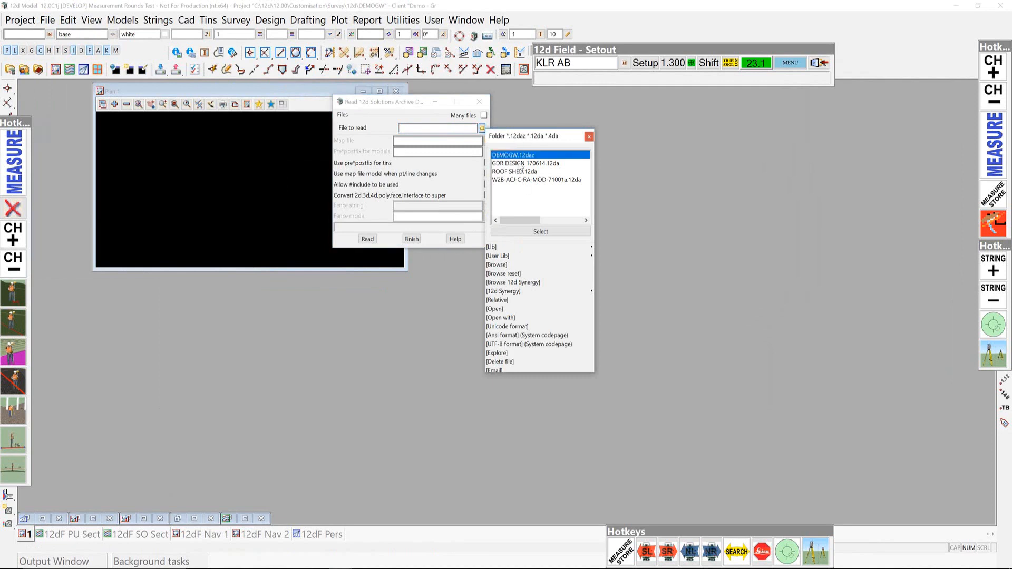
pyautogui.click(539, 231)
pyautogui.click(369, 239)
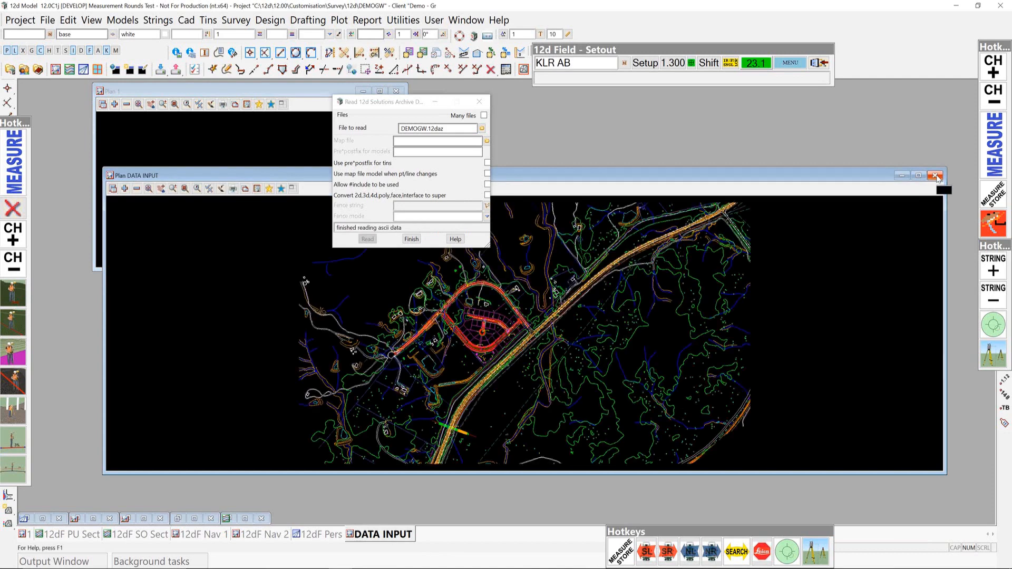
# Close the DATA INPUT plan view and maximise the Plan 1 view.
pyautogui.click(935, 176)
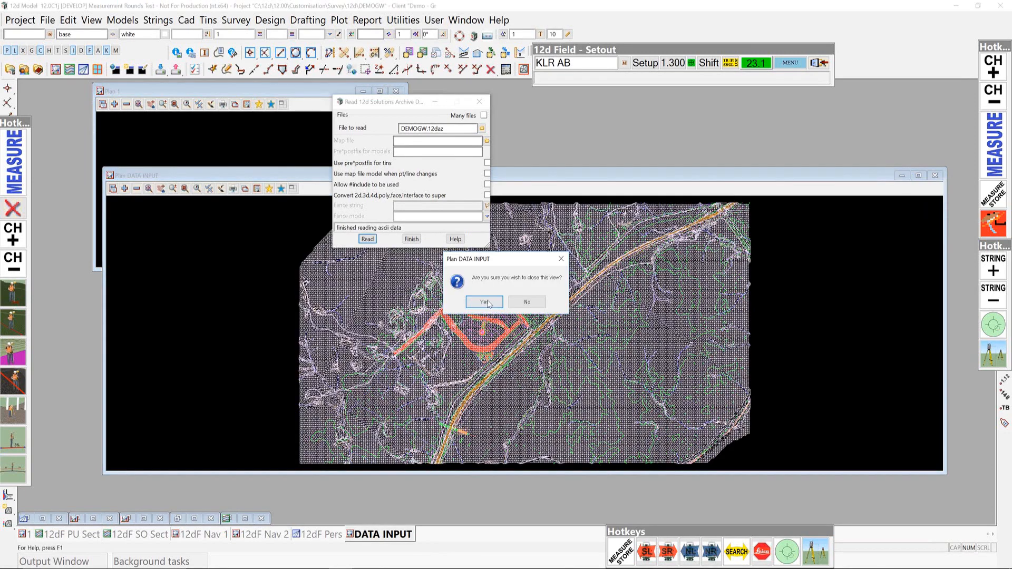
pyautogui.click(485, 302)
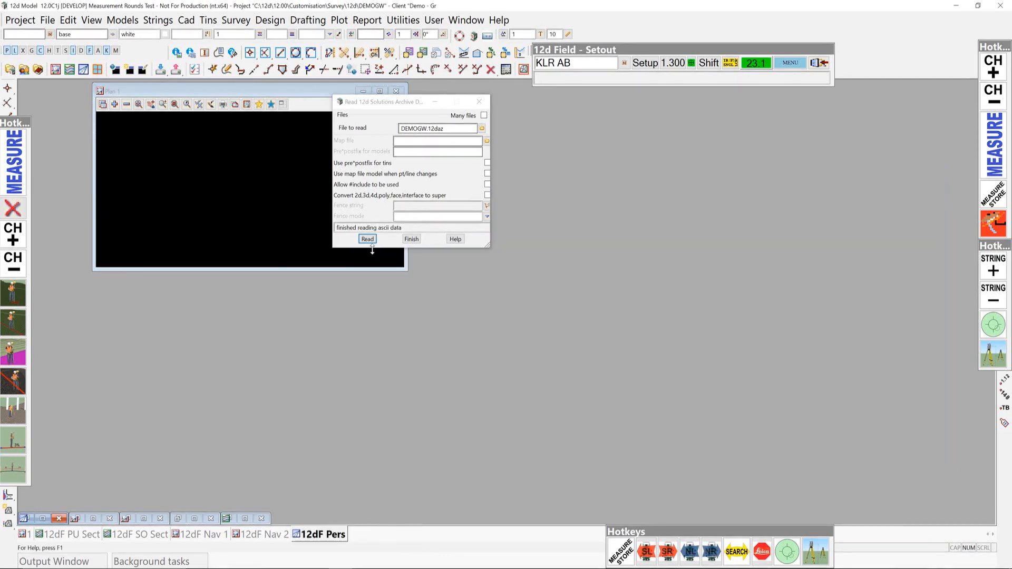
pyautogui.click(372, 93)
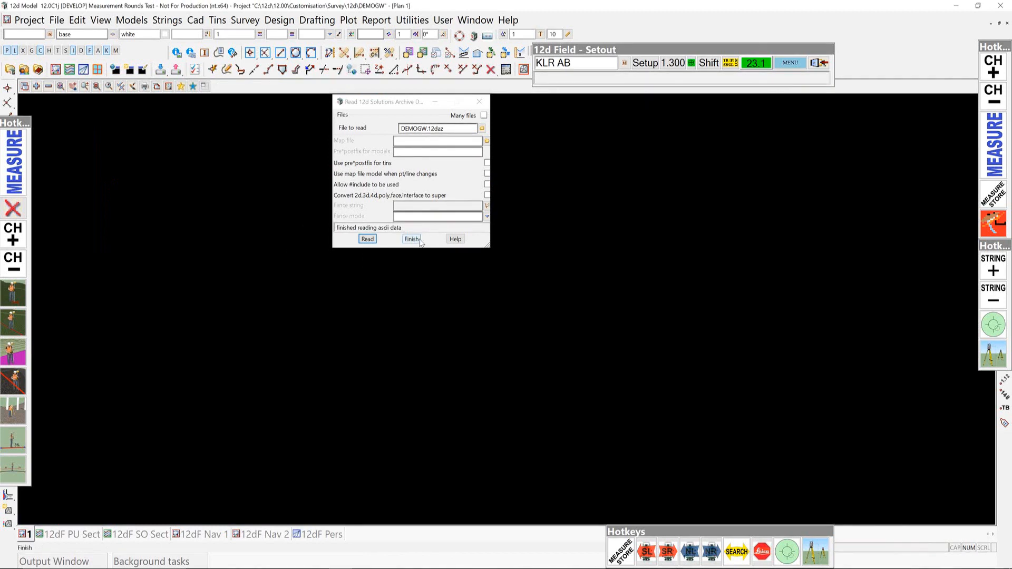
# Add the DES design models and the SURVEY CONTROL model to plan view 1.
pyautogui.click(36, 87)
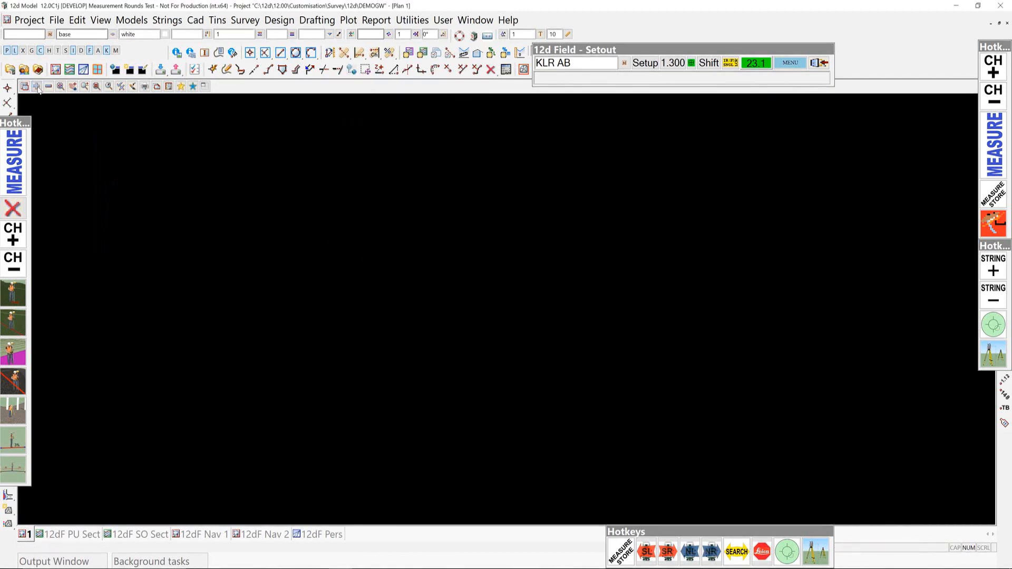
pyautogui.moveTo(77, 215); pyautogui.dragTo(85, 346)
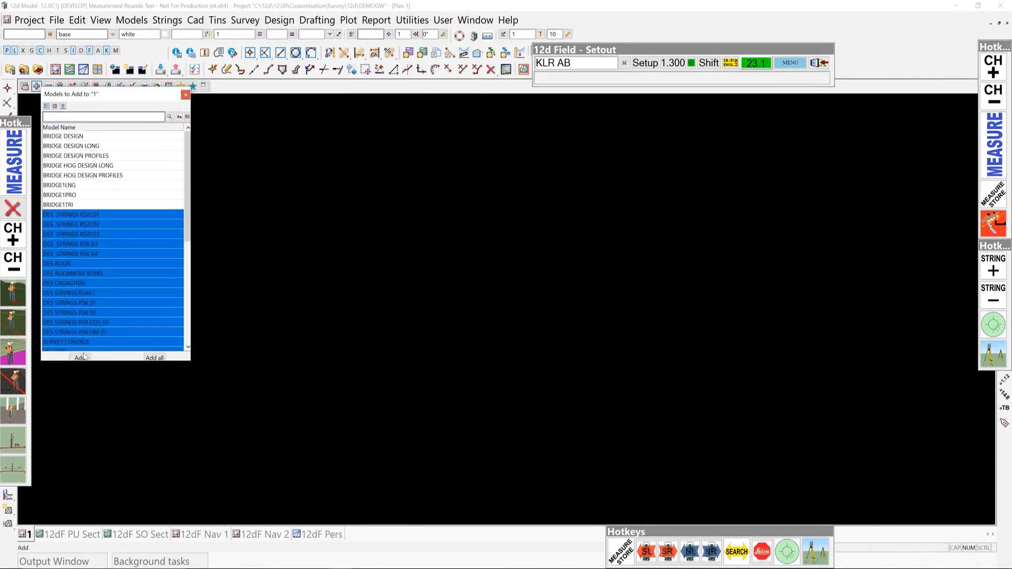
pyautogui.click(84, 357)
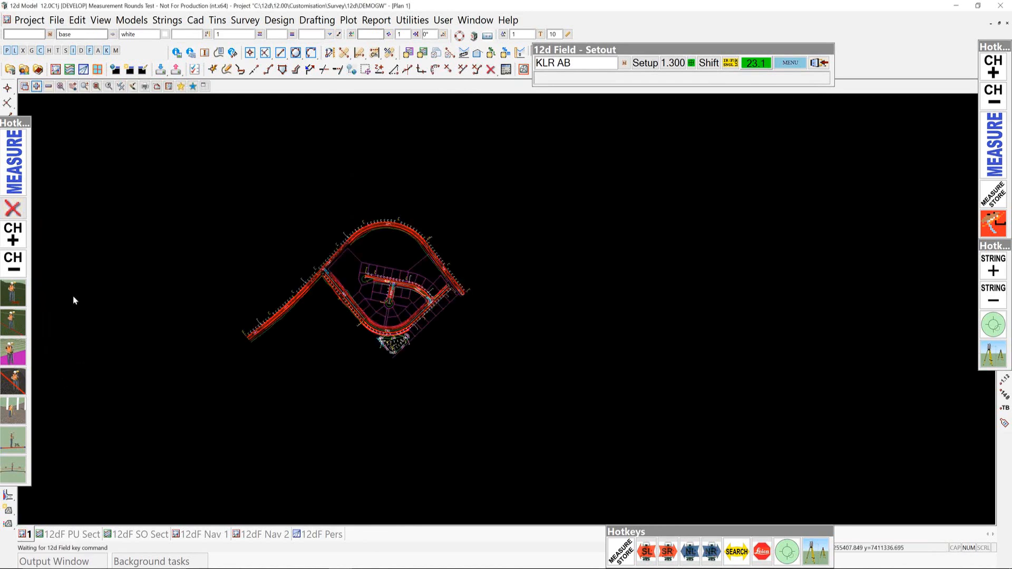
# Add the VEGETATION model and all survey models, from survey BOUNDARY to survey VEGETATION, to plan view 1.
pyautogui.click(37, 87)
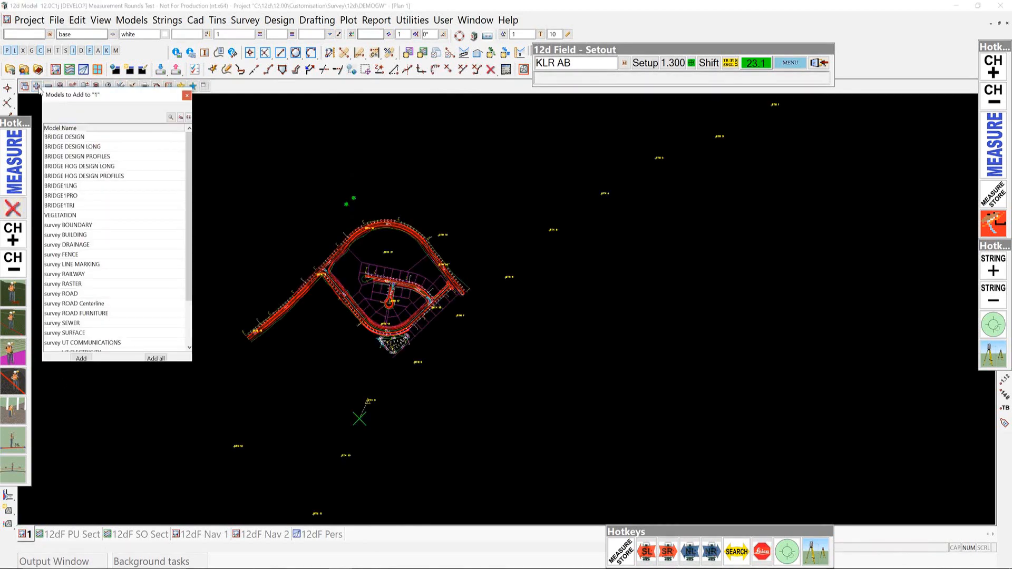
pyautogui.scroll(-2, 189, 172)
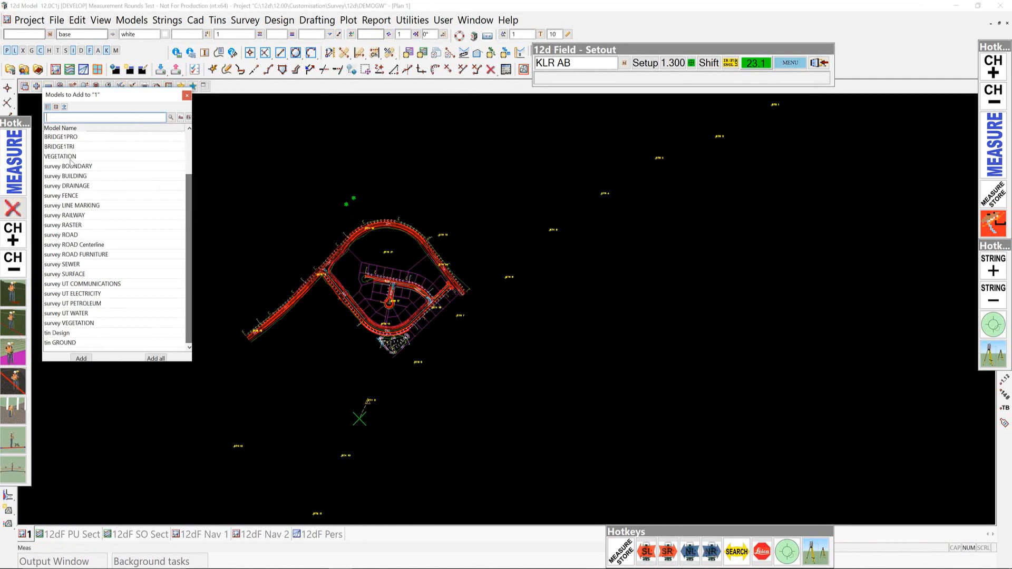
pyautogui.moveTo(62, 158); pyautogui.dragTo(87, 328)
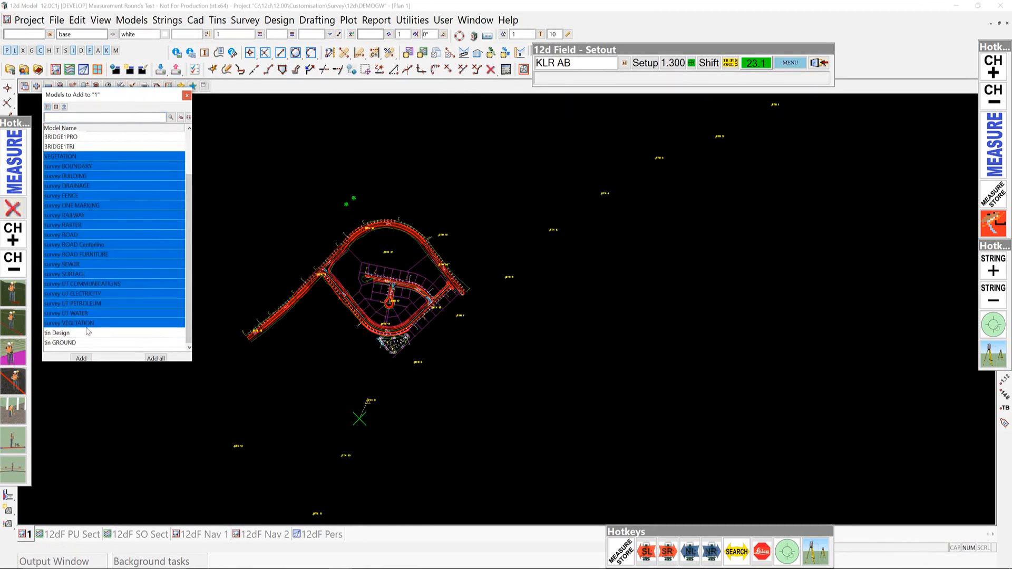
pyautogui.click(80, 358)
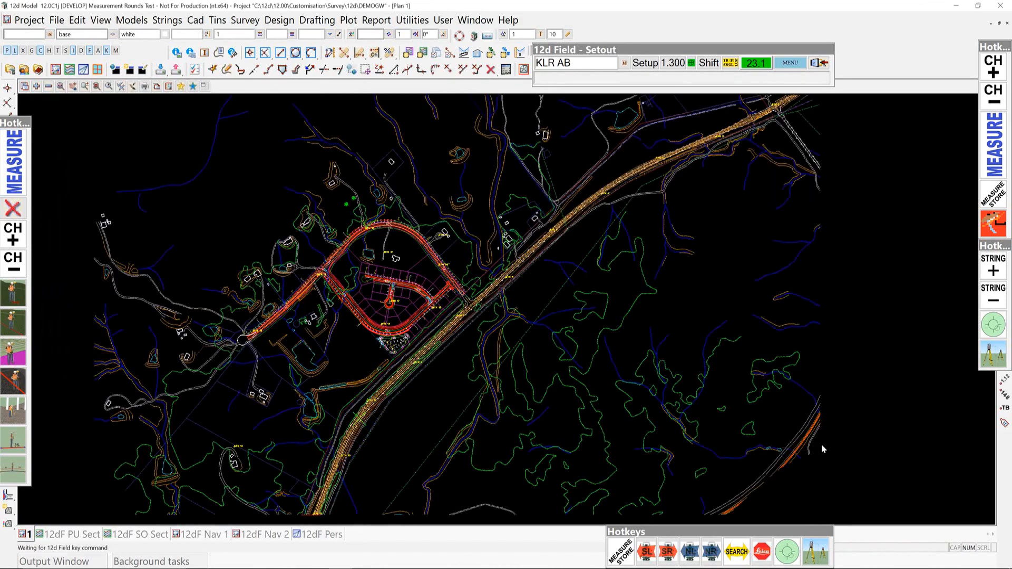
pyautogui.scroll(1, 429, 311)
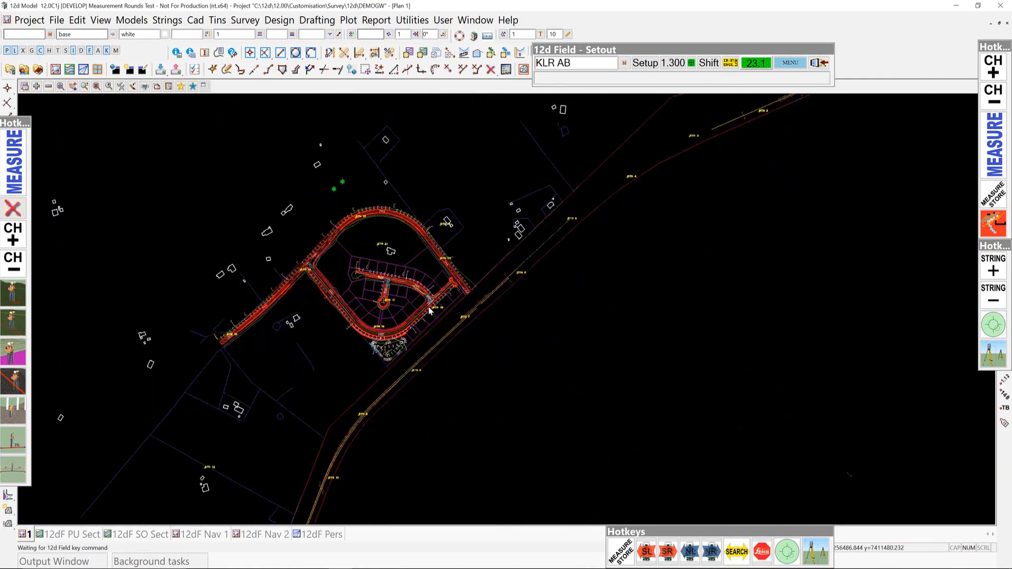
pyautogui.scroll(1, 428, 310)
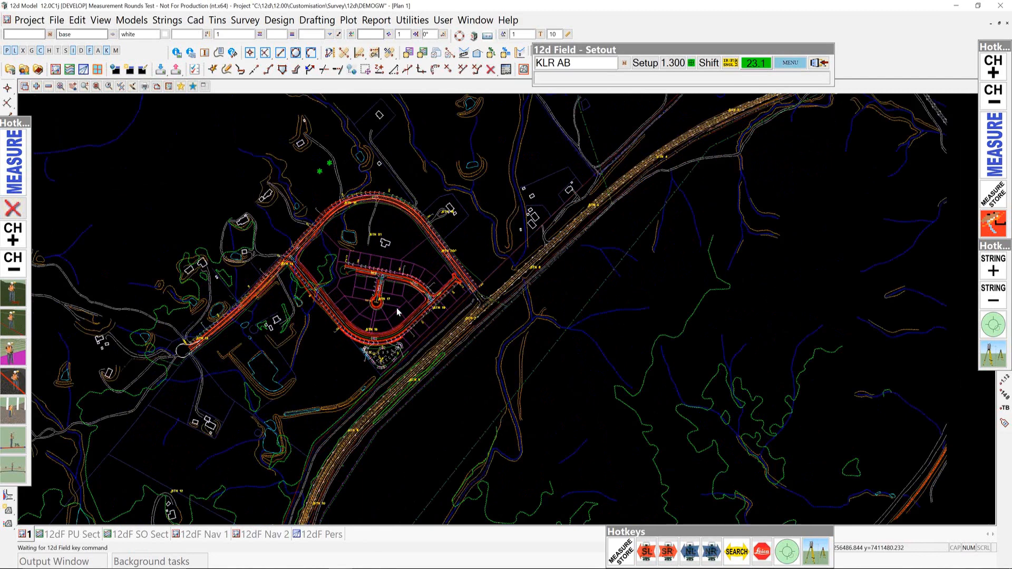
pyautogui.scroll(2, 397, 311)
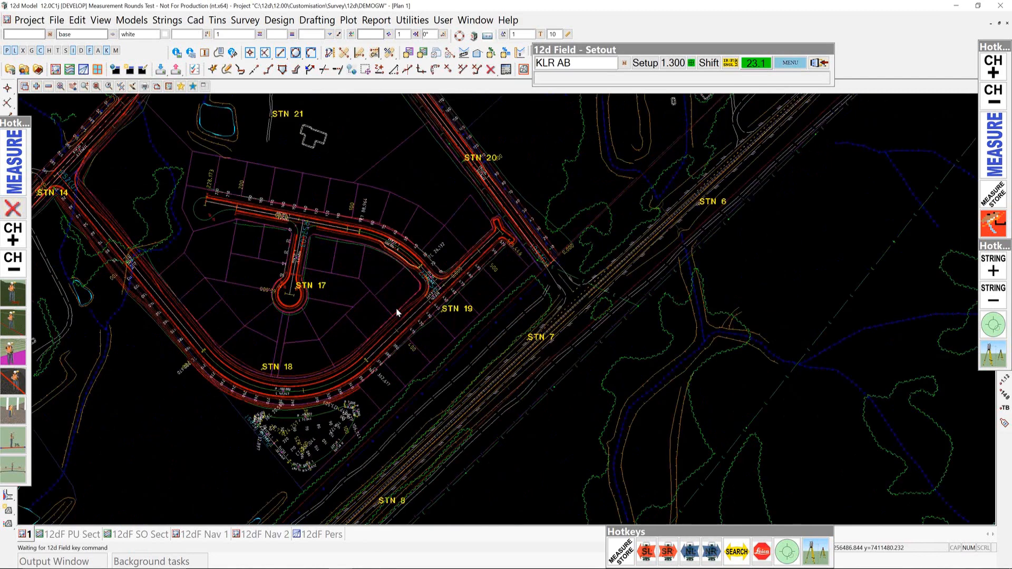
pyautogui.scroll(2, 397, 312)
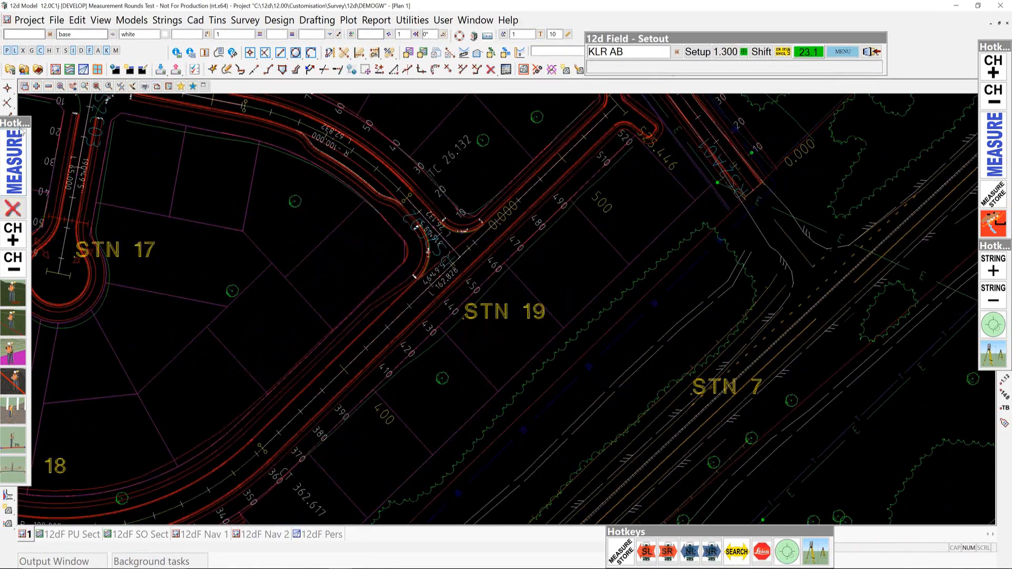
# Reposition the vertical Hotkeys toolbars just inside the plan view so they no longer cover the docked side toolbars.
pyautogui.moveTo(20, 123); pyautogui.dragTo(40, 102)
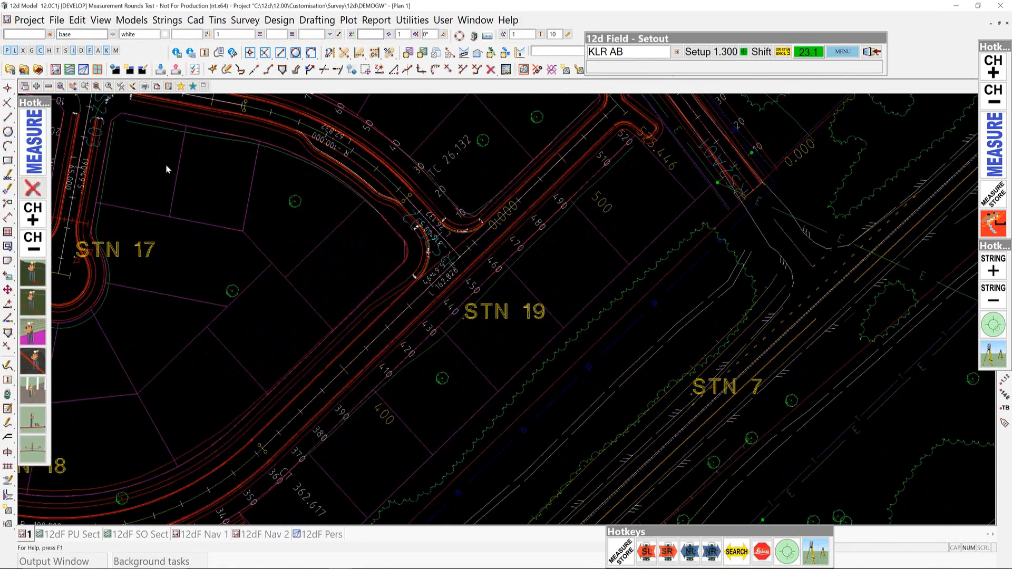
pyautogui.moveTo(985, 46); pyautogui.dragTo(944, 83)
pyautogui.moveTo(1005, 249); pyautogui.dragTo(987, 329)
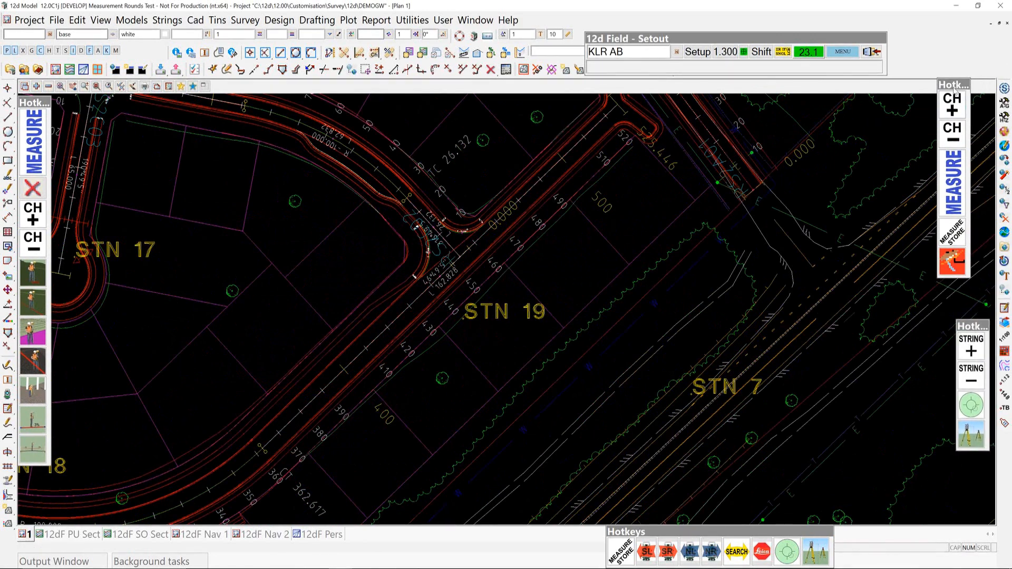
pyautogui.moveTo(957, 89); pyautogui.dragTo(978, 122)
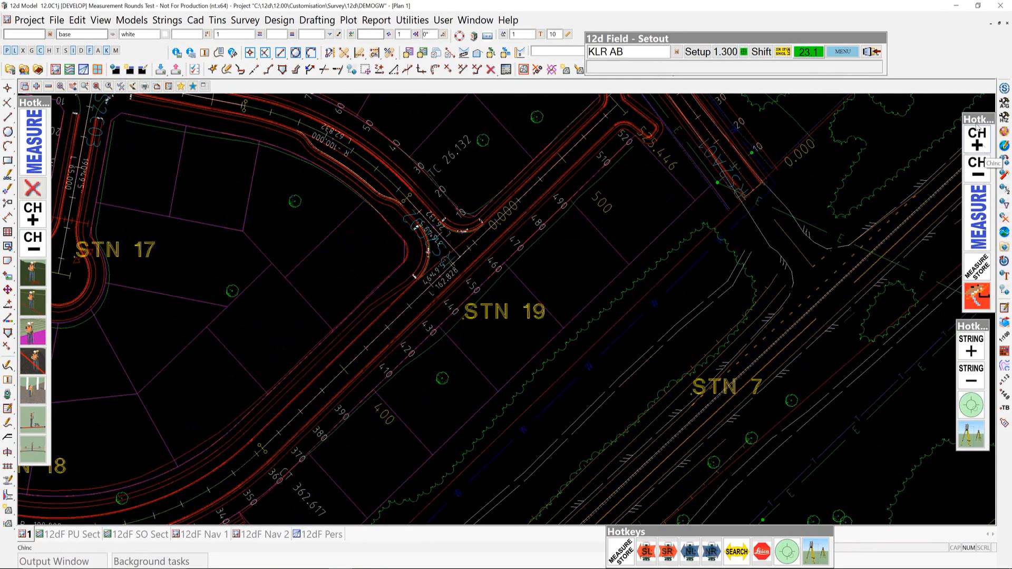
pyautogui.moveTo(973, 117); pyautogui.dragTo(966, 117)
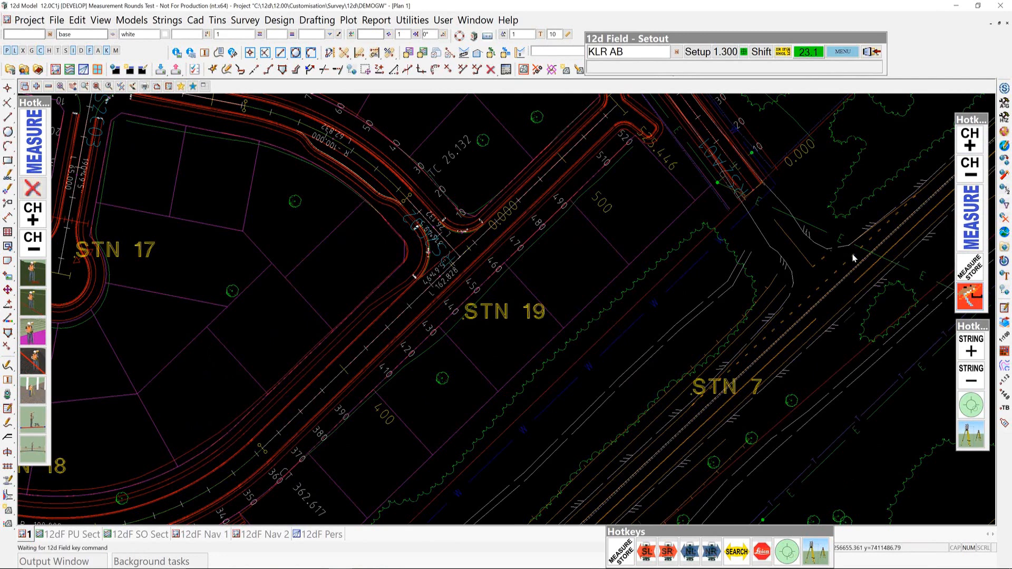
# Turn on the topmost buttons, and restore the application window from maximised and enlarge it to cover most of the desktop.
pyautogui.click(33, 21)
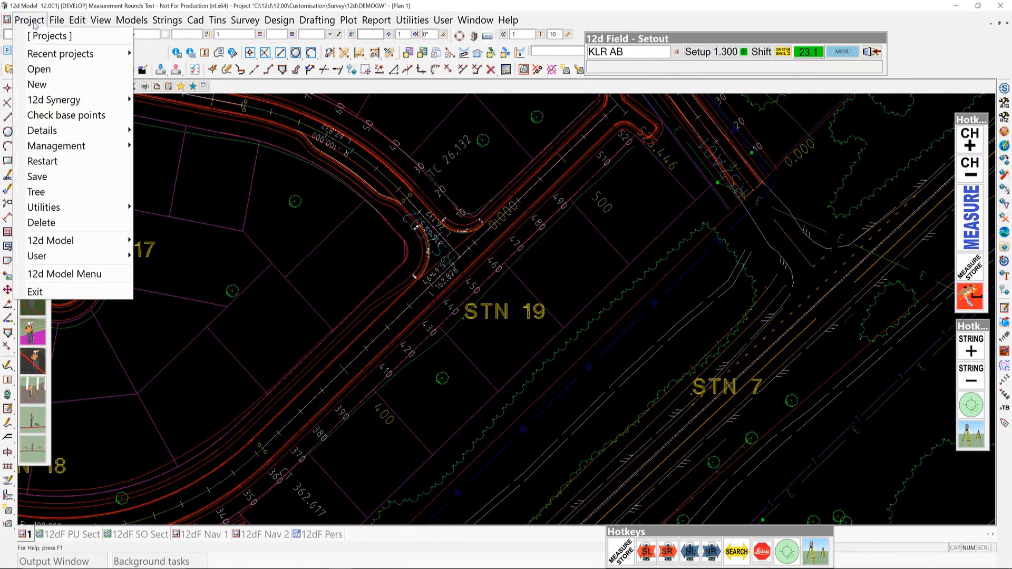
pyautogui.moveTo(58, 150)
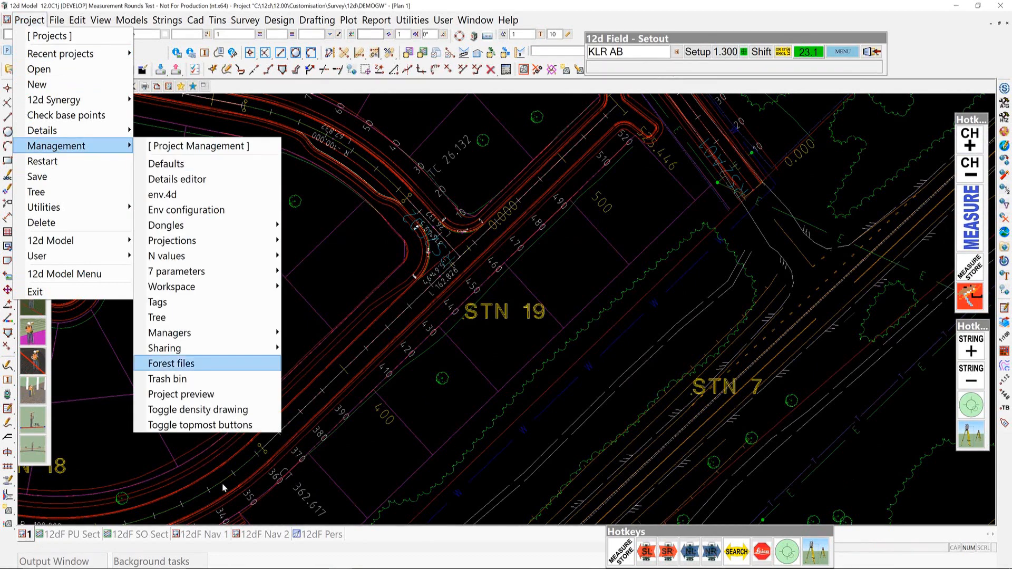
pyautogui.click(224, 426)
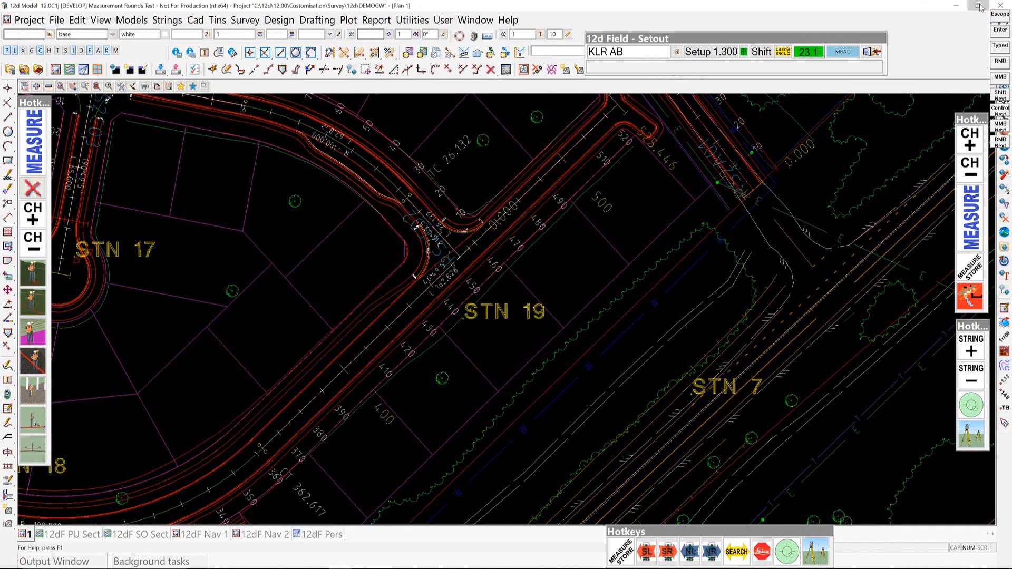
pyautogui.click(979, 6)
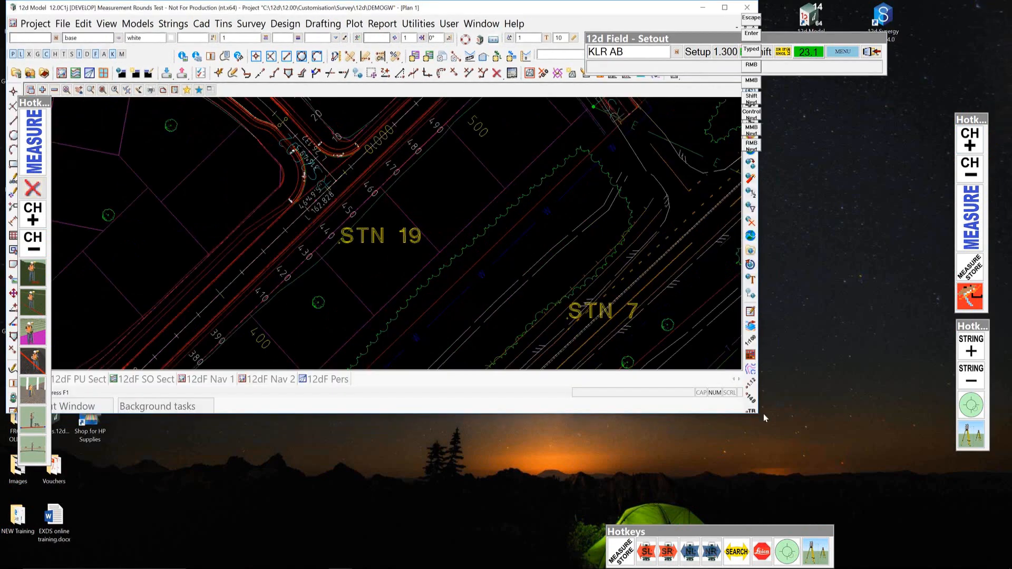
pyautogui.moveTo(764, 413); pyautogui.dragTo(948, 552)
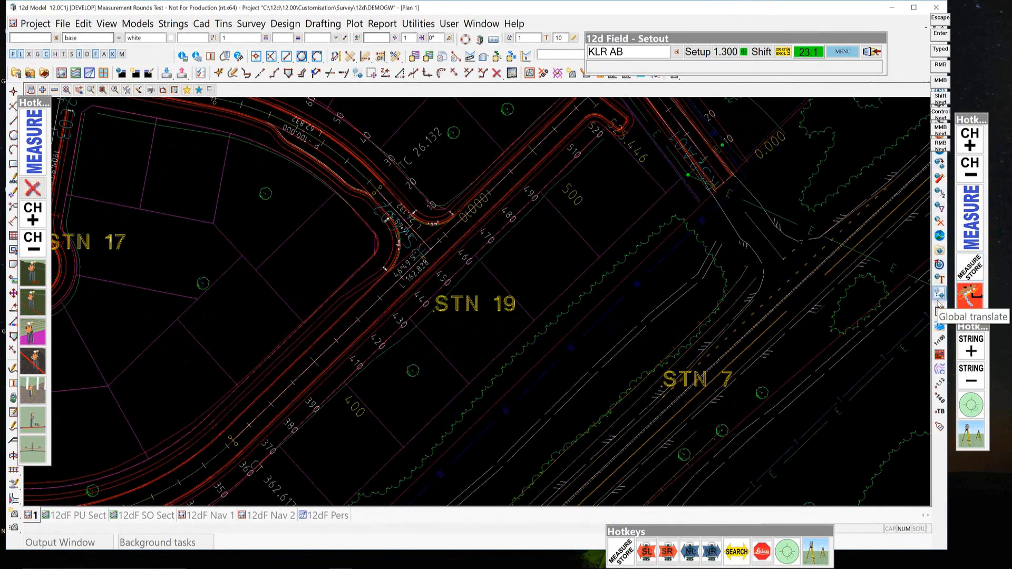
# Hide the topmost buttons and show them again with the tmb hotkey.
pyautogui.click(974, 300)
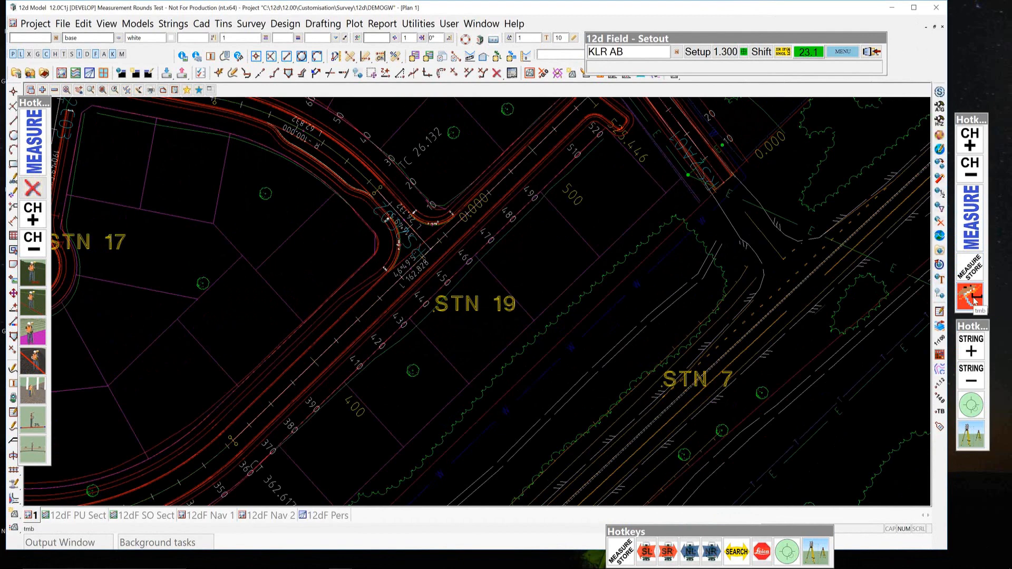
pyautogui.click(975, 300)
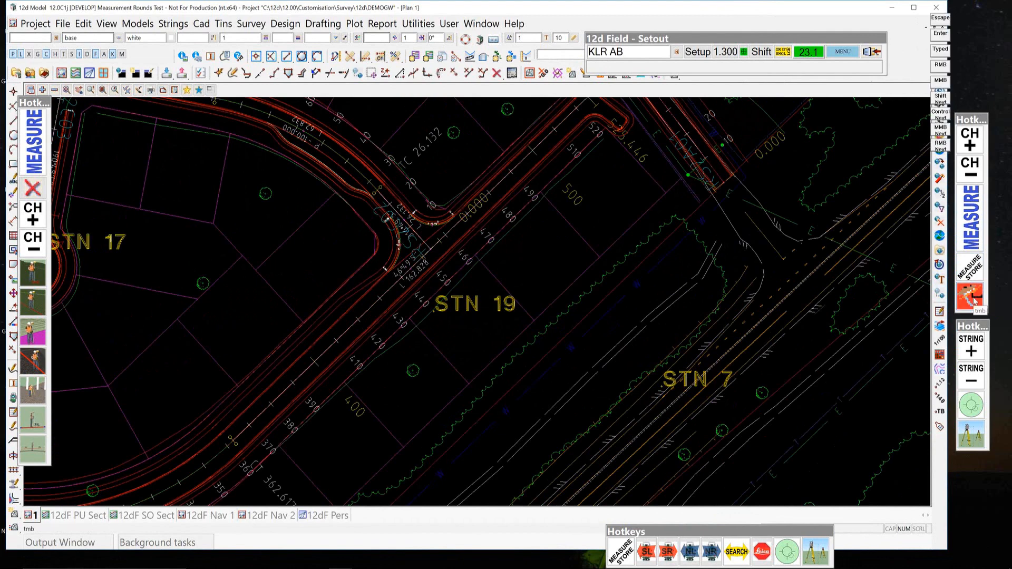
pyautogui.click(947, 48)
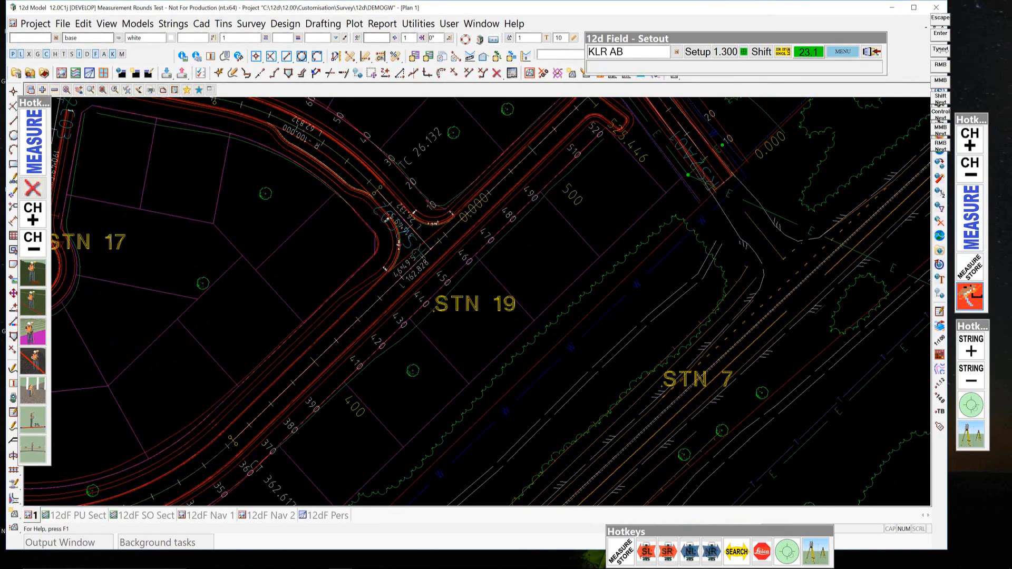
pyautogui.click(970, 297)
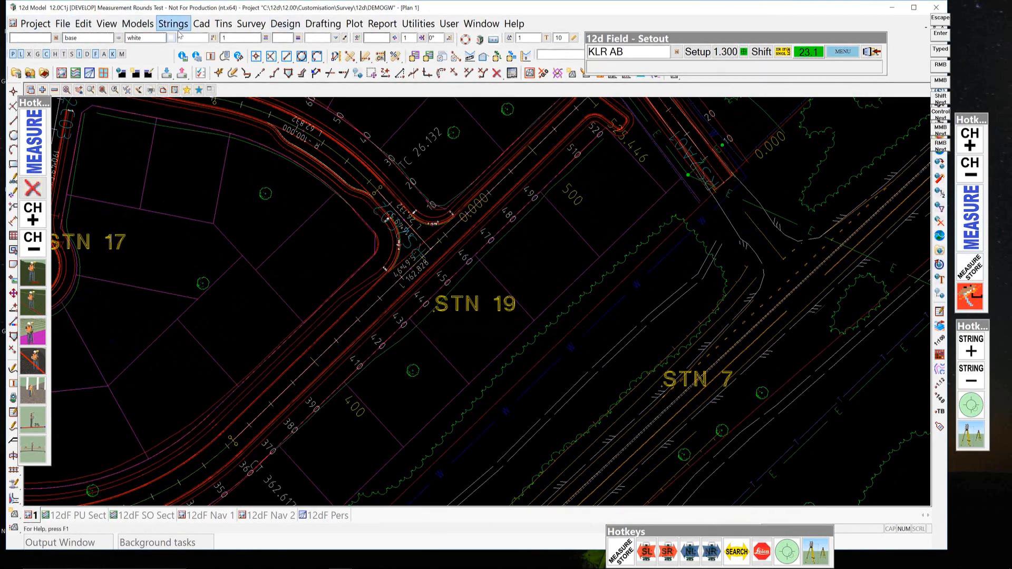
pyautogui.click(252, 24)
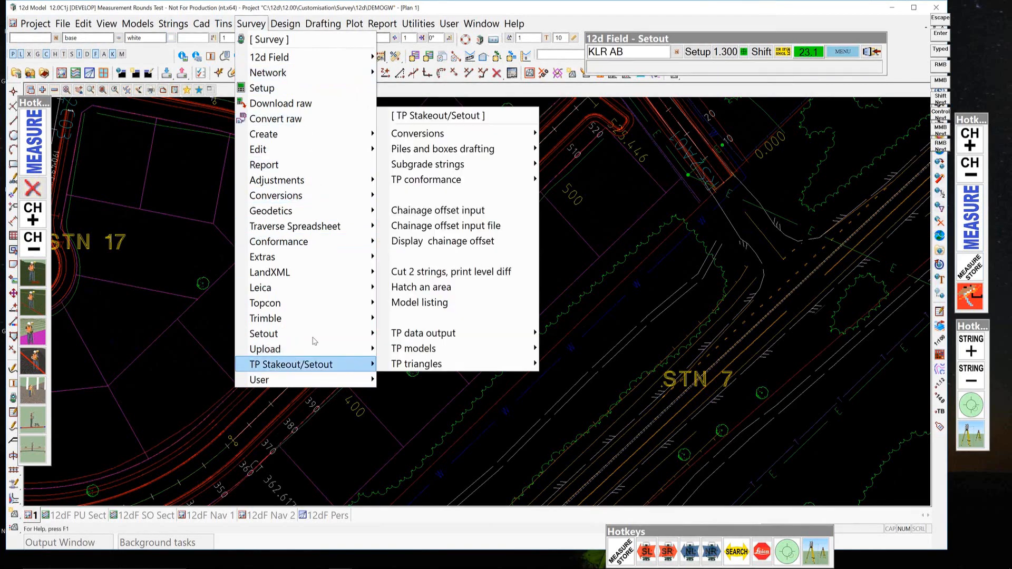
pyautogui.click(411, 416)
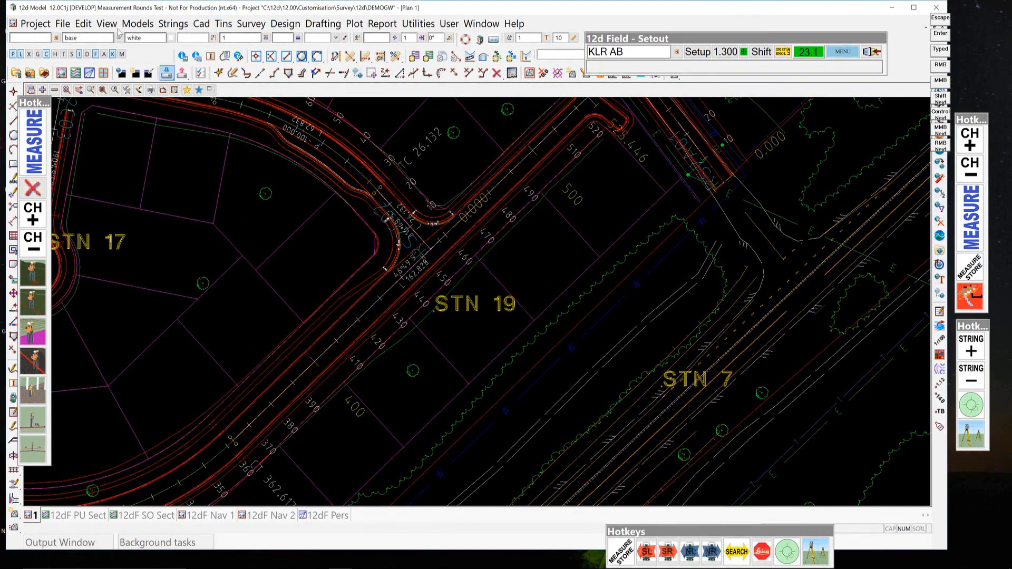
# Open the environment variables editor and display the OnScreen keyboard settings under GUI.
pyautogui.click(30, 24)
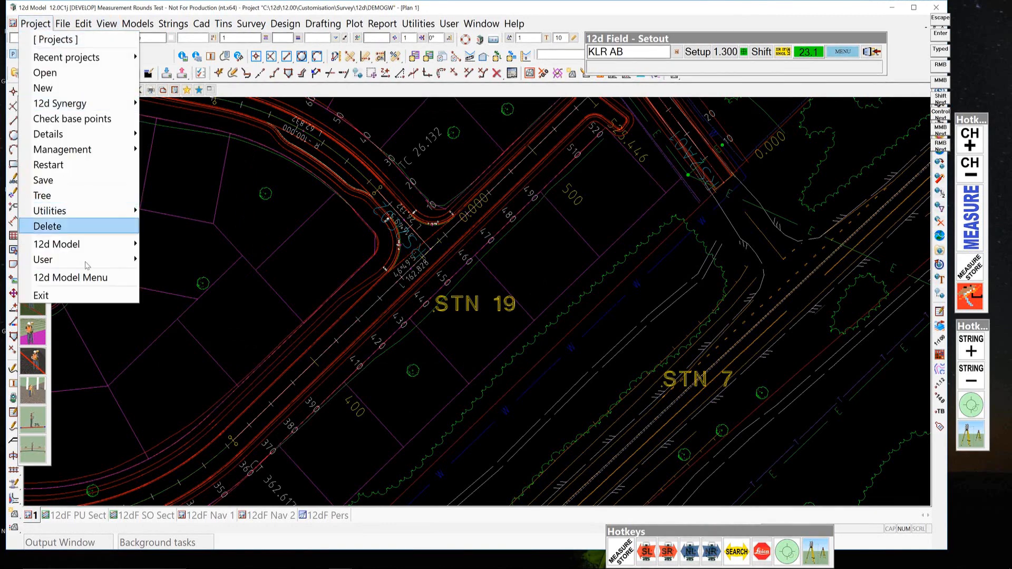
pyautogui.moveTo(97, 152)
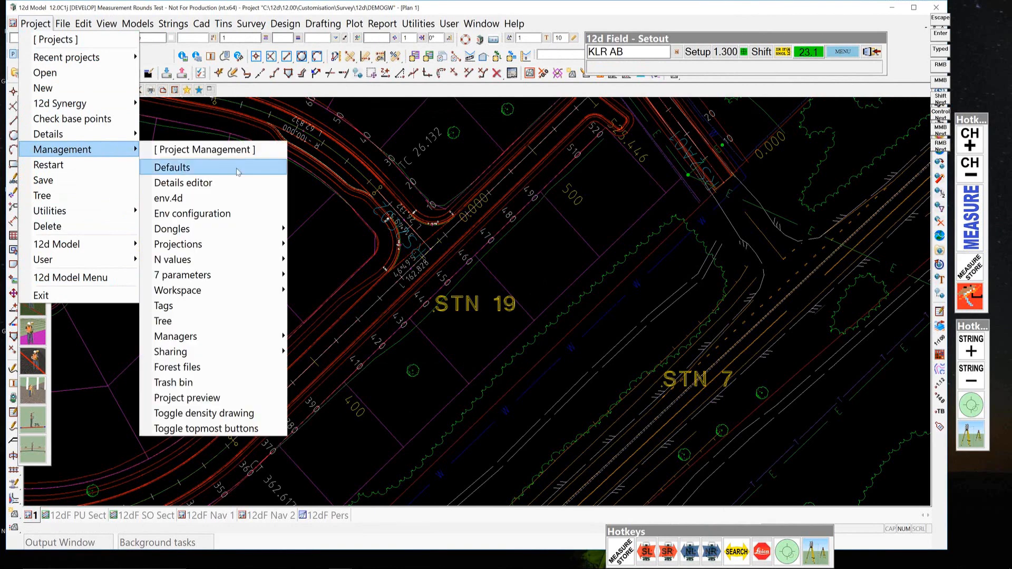
pyautogui.moveTo(253, 337)
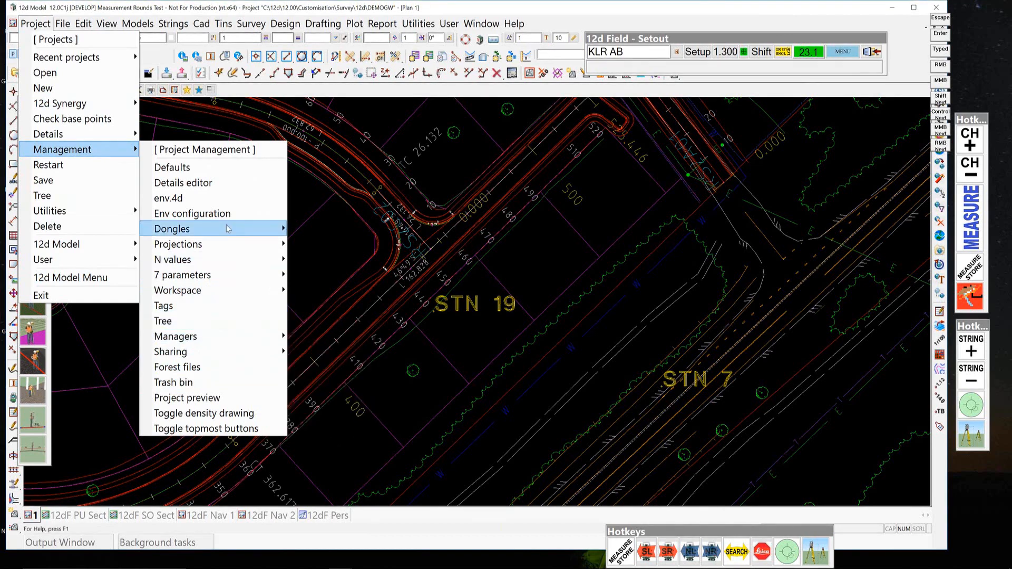
pyautogui.click(228, 198)
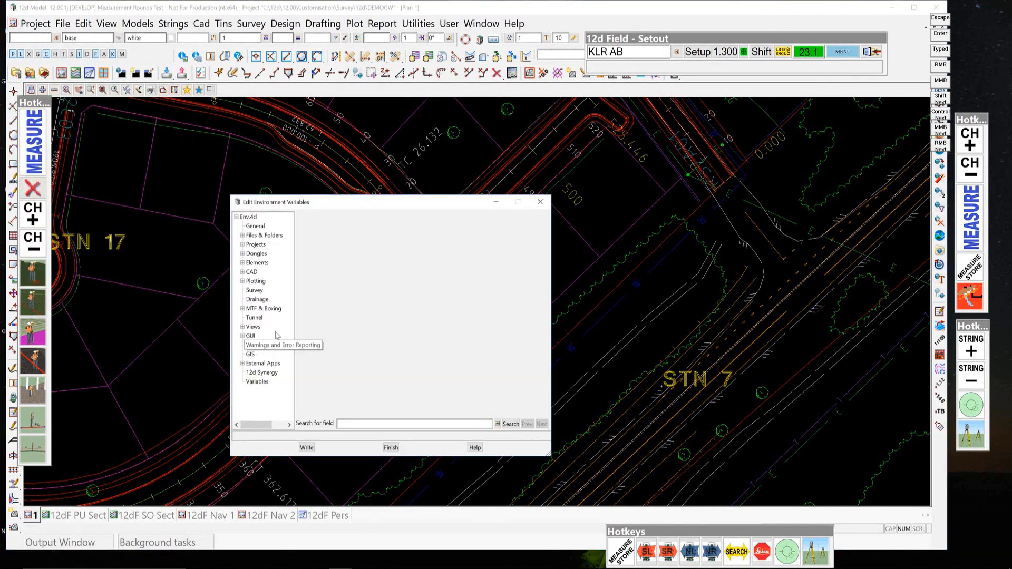
pyautogui.click(243, 336)
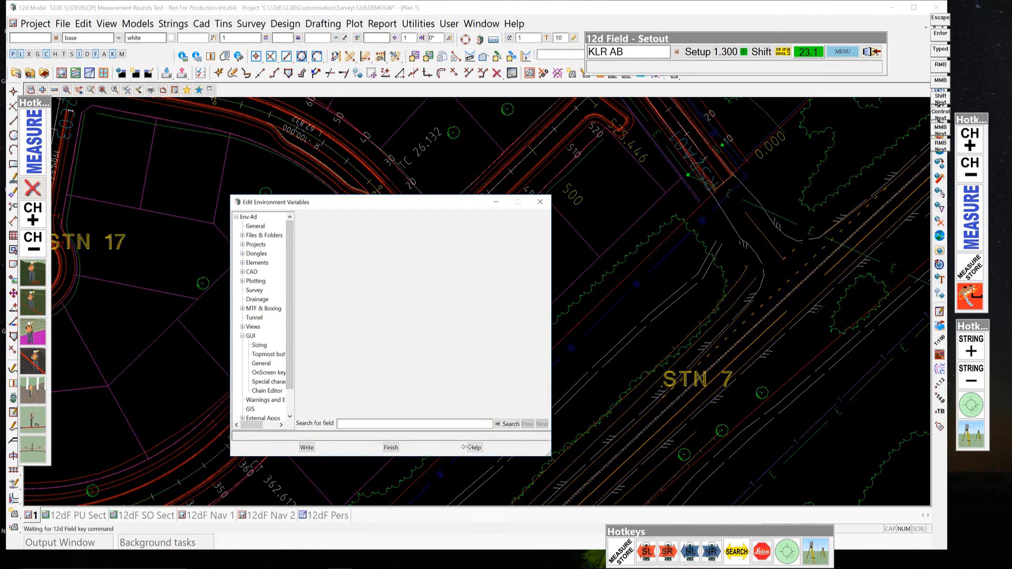
pyautogui.click(262, 374)
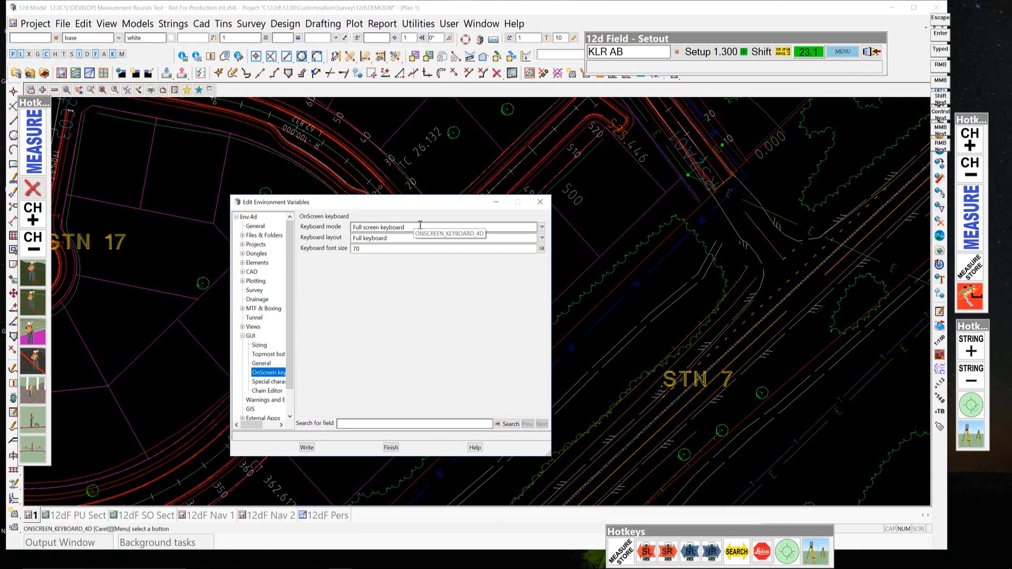
# Examine the available choices for Keyboard mode and Keyboard layout, and close the environment variables editor without changing them.
pyautogui.click(542, 227)
pyautogui.click(542, 227)
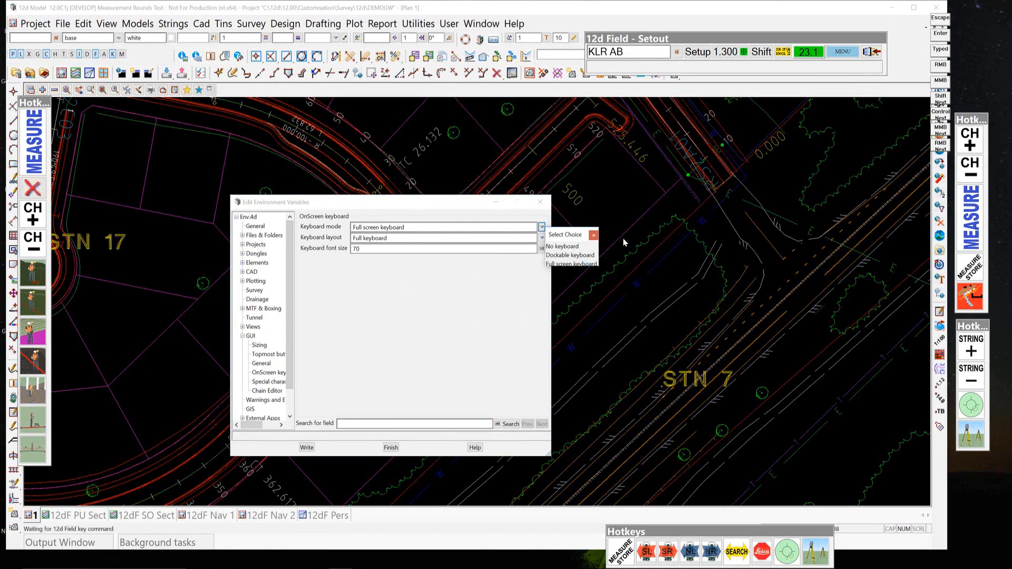
pyautogui.click(594, 236)
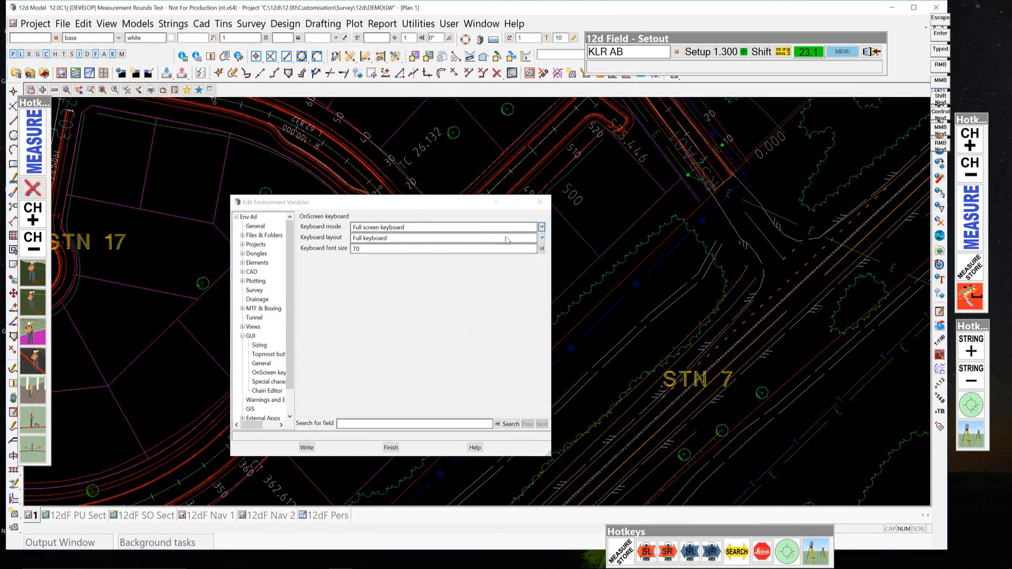
pyautogui.click(542, 238)
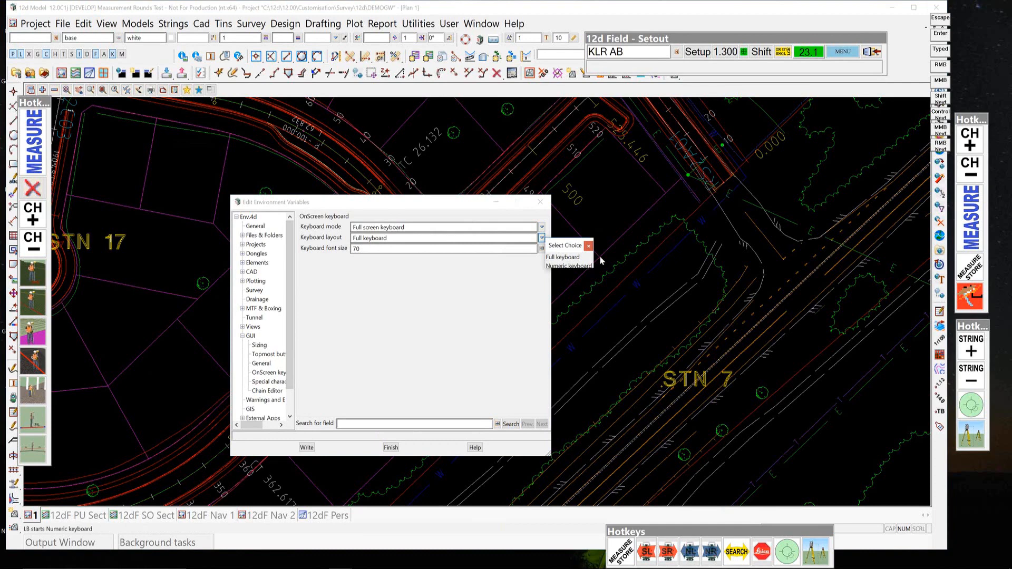
pyautogui.click(588, 245)
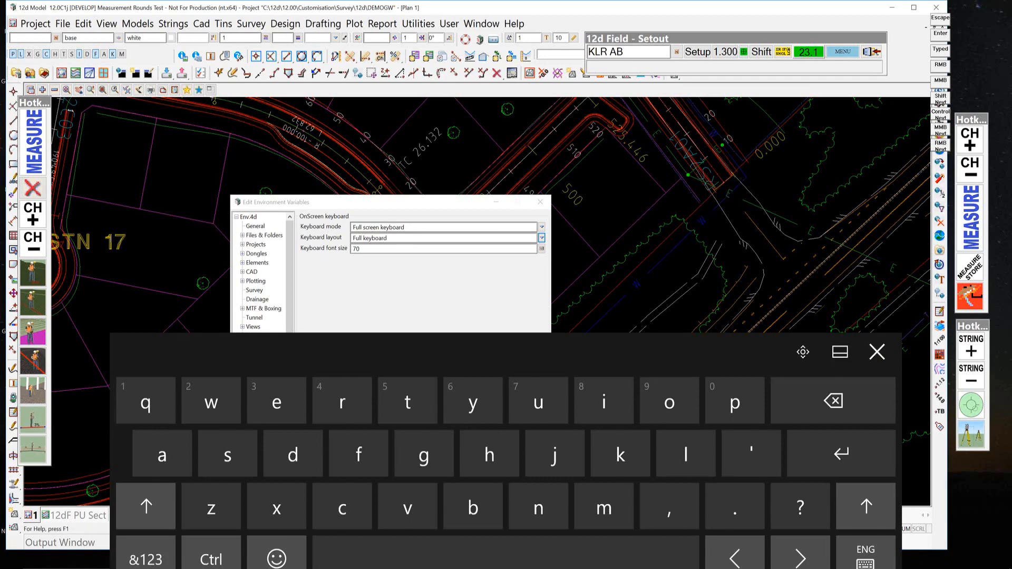
pyautogui.click(879, 357)
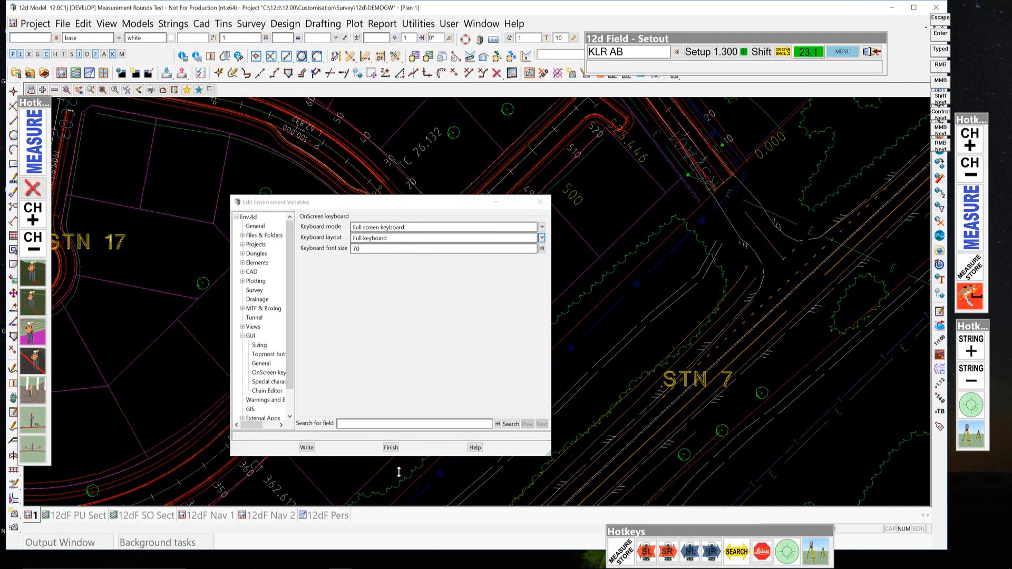
pyautogui.click(393, 450)
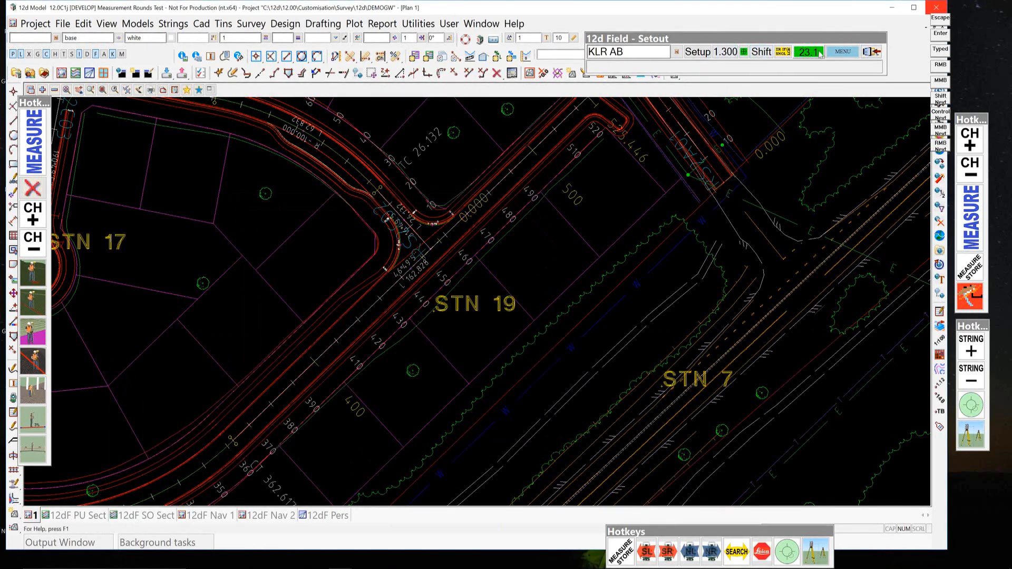
# Try the full-screen on-screen keyboard on the Setout TIN field of 12d Field's Setout Tin, clear the entry and close the panel.
pyautogui.click(840, 53)
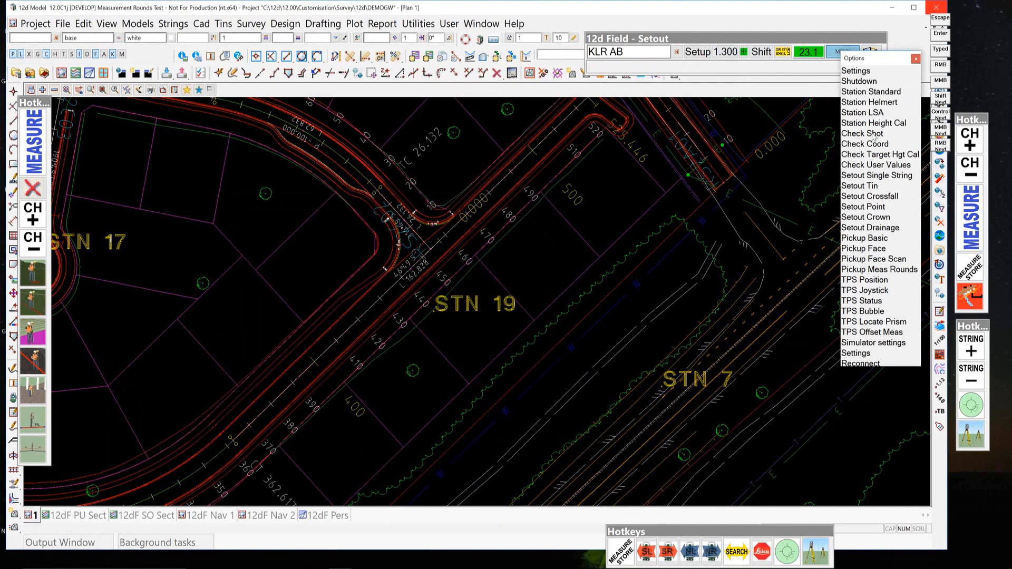
pyautogui.click(868, 186)
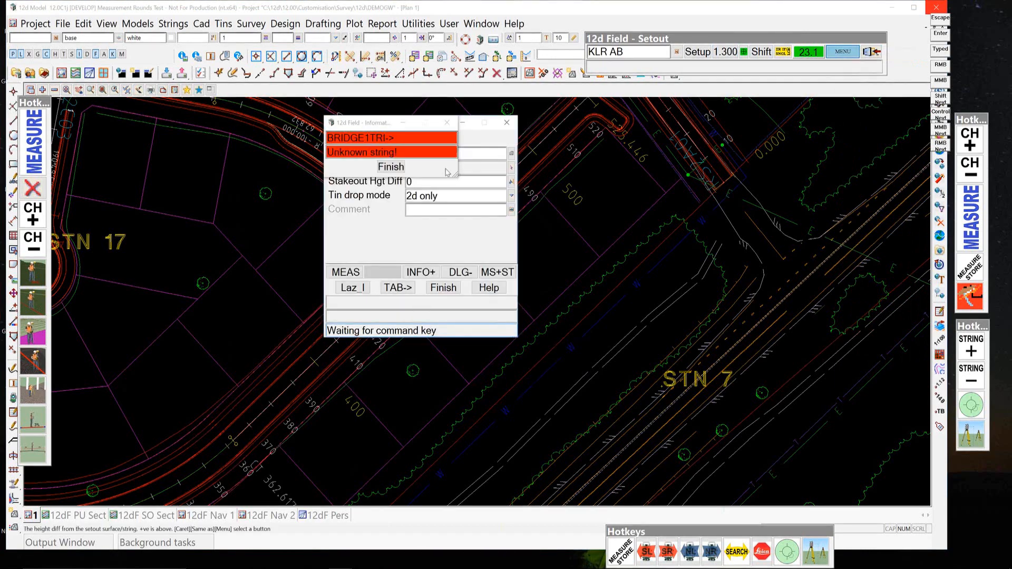
pyautogui.click(390, 166)
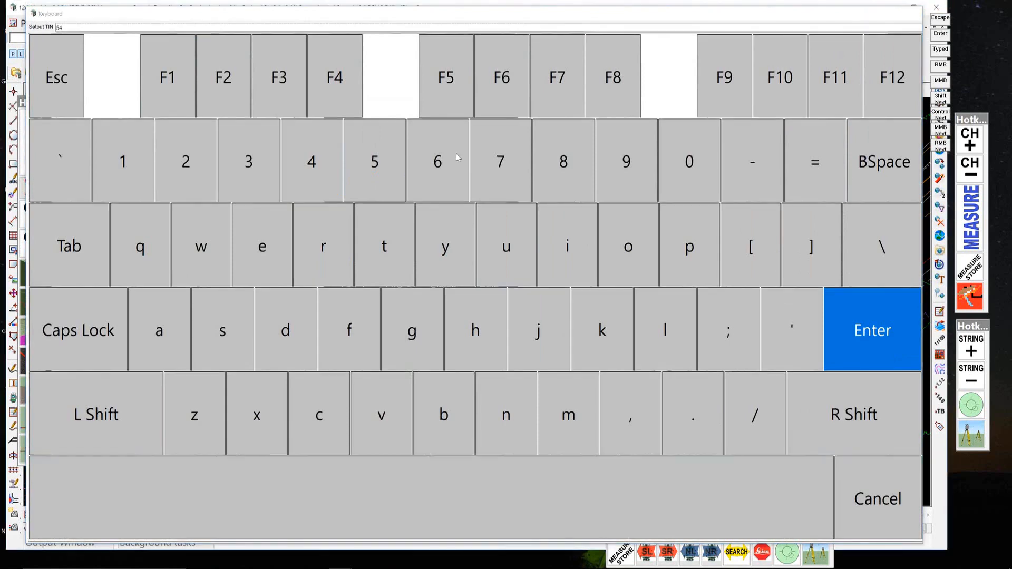
pyautogui.click(891, 341)
pyautogui.moveTo(433, 154); pyautogui.dragTo(327, 168)
pyautogui.press('BackSpace')
pyautogui.click(443, 288)
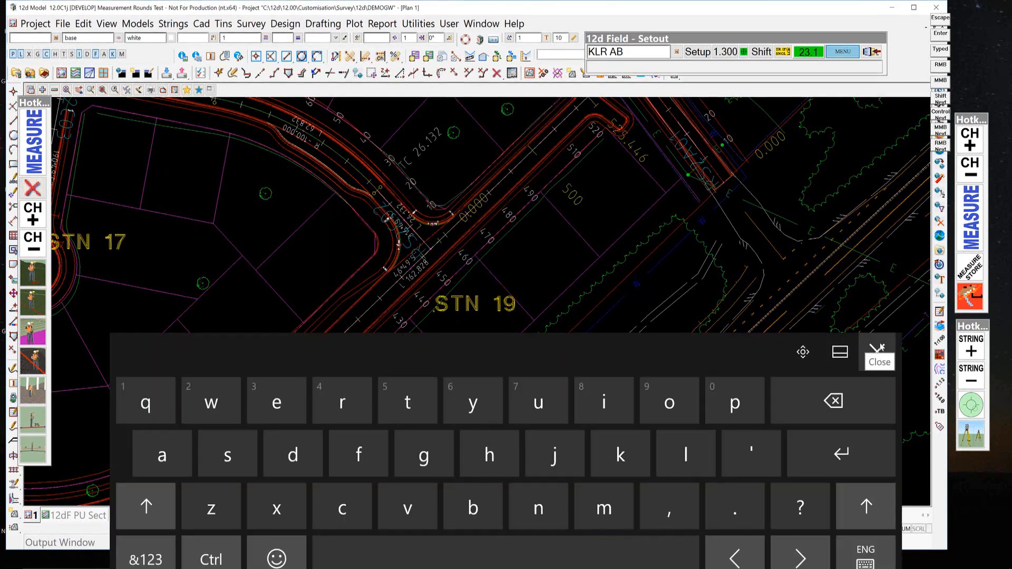
pyautogui.click(878, 352)
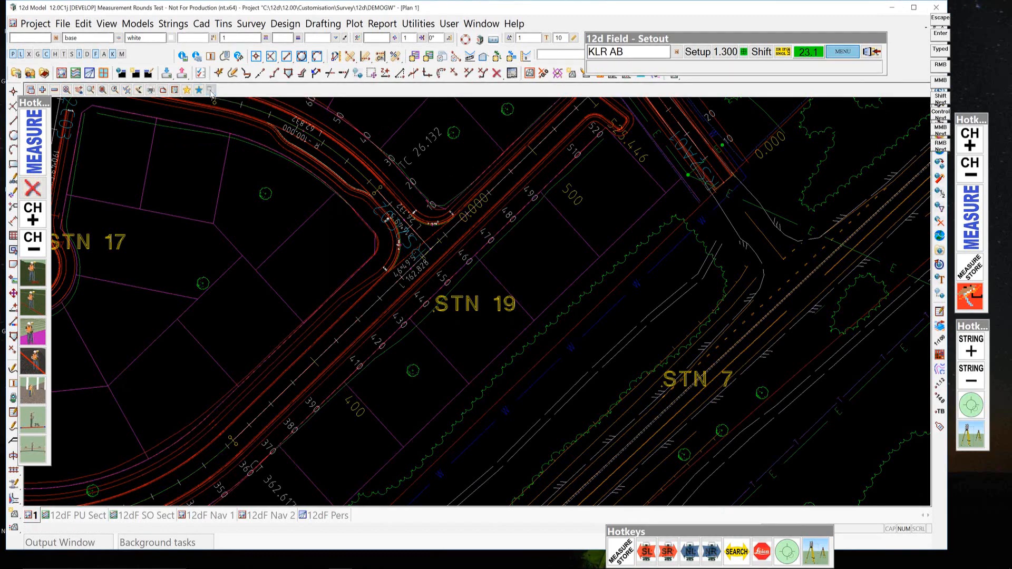
# Open the view positioning controls for Plan 1, restore the view from maximised and widen its window.
pyautogui.click(211, 91)
pyautogui.moveTo(226, 101); pyautogui.dragTo(271, 122)
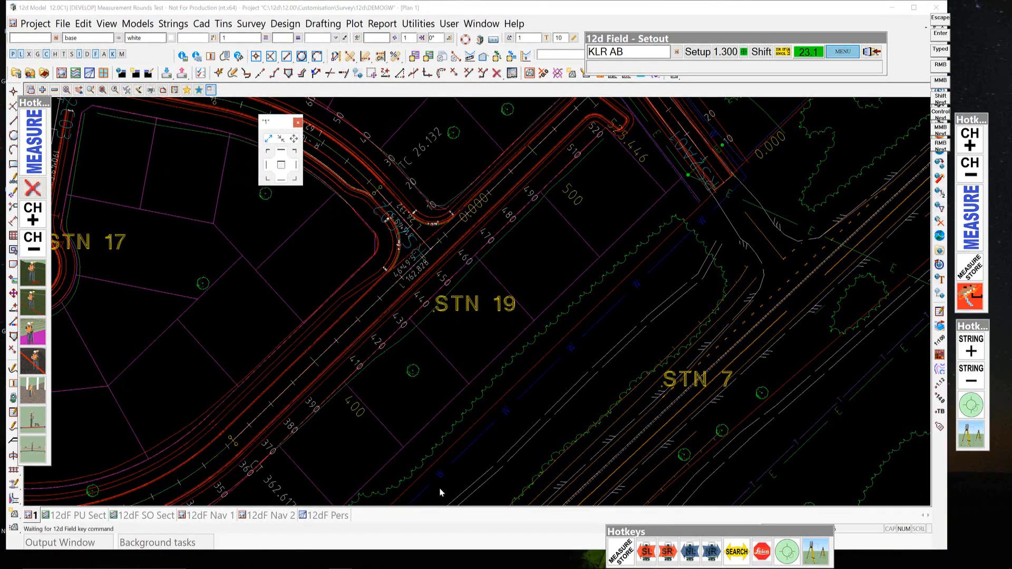
pyautogui.click(935, 29)
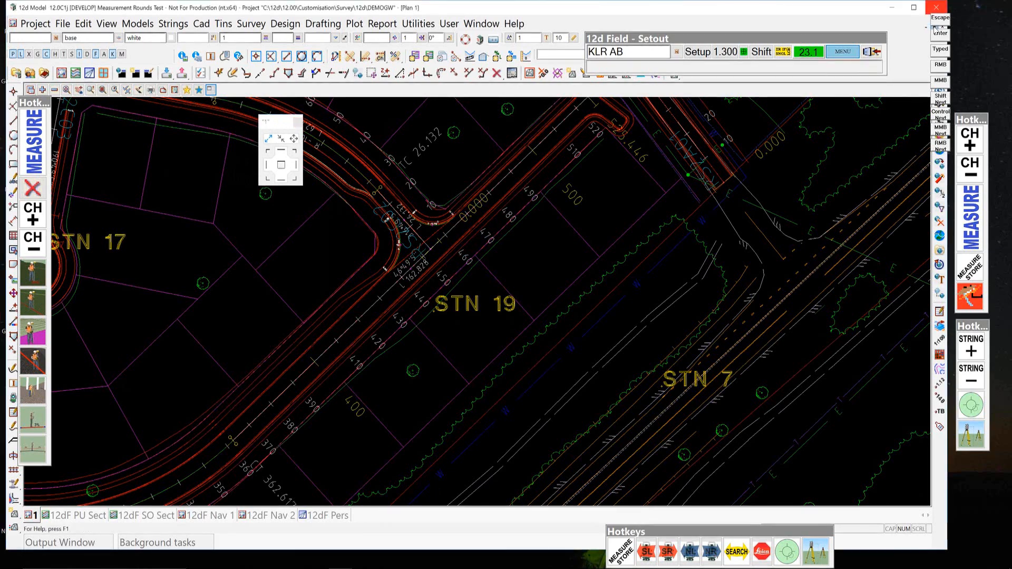
pyautogui.click(935, 29)
pyautogui.moveTo(310, 98)
pyautogui.mouseDown()
pyautogui.moveTo(324, 98)
pyautogui.moveTo(298, 98)
pyautogui.mouseUp()
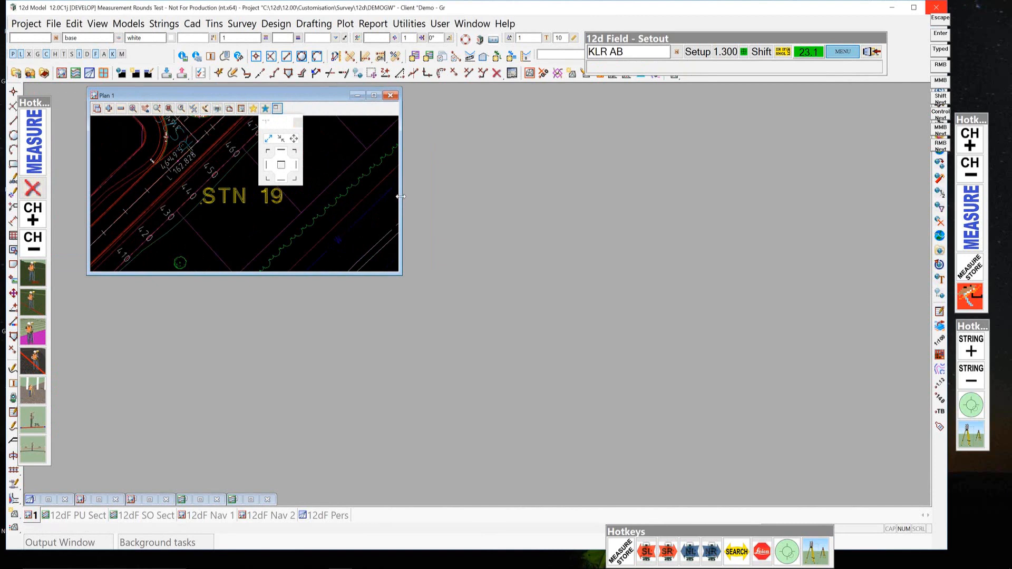
pyautogui.moveTo(400, 196); pyautogui.dragTo(636, 208)
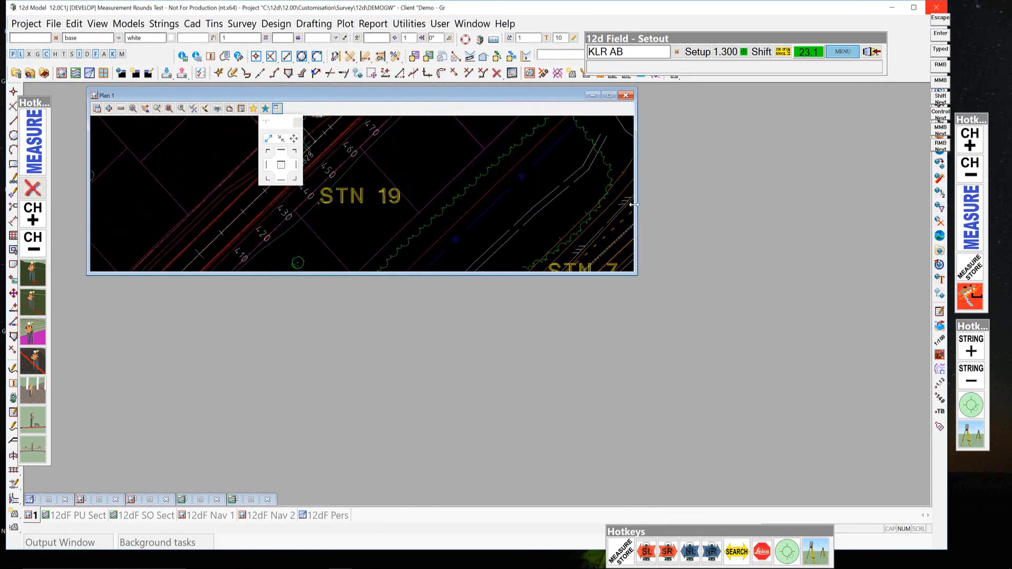
# Reopen the positioning controls of Plan 1 beside its toolbar and expand the view to fill the workspace.
pyautogui.click(298, 123)
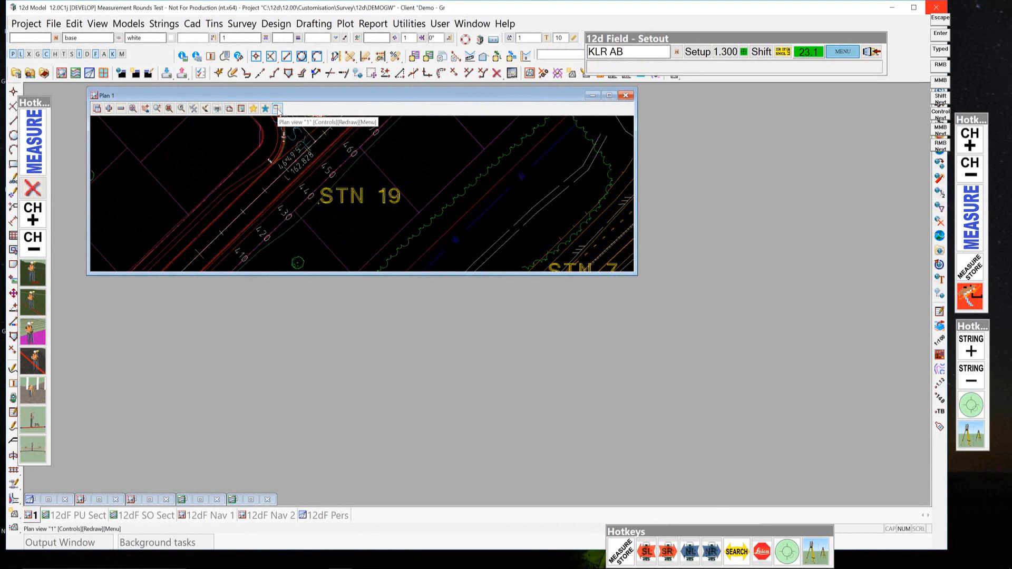
pyautogui.click(278, 109)
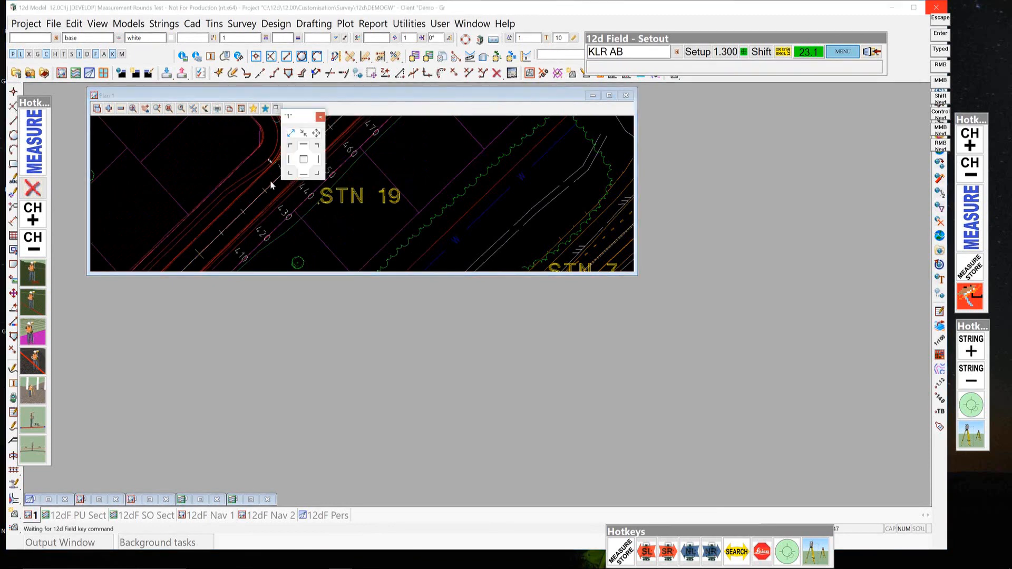
pyautogui.click(304, 160)
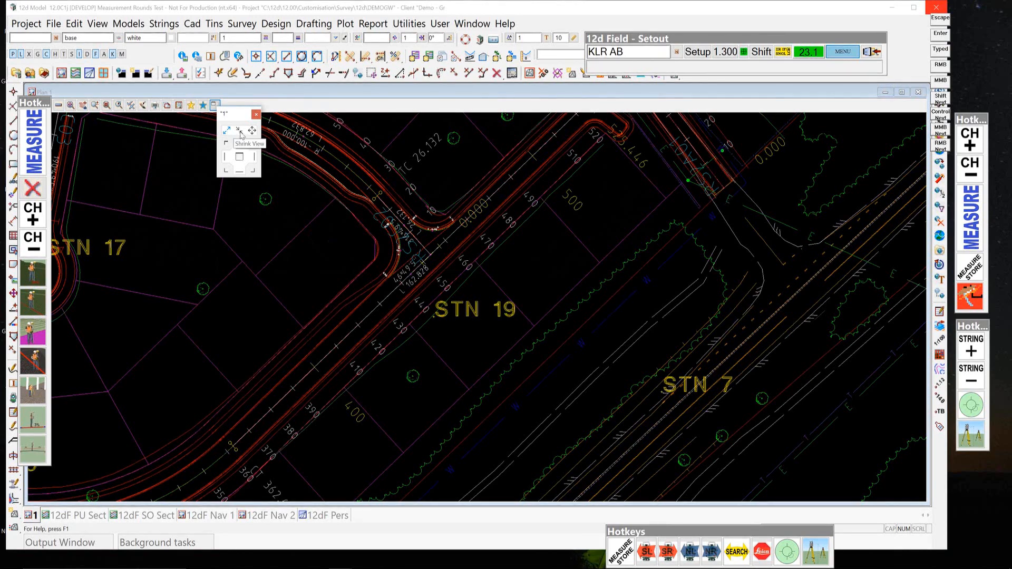
# Reopen the positioning controls of Plan 1 and shrink the view inwards from its right edge and its bottom edge.
pyautogui.click(237, 160)
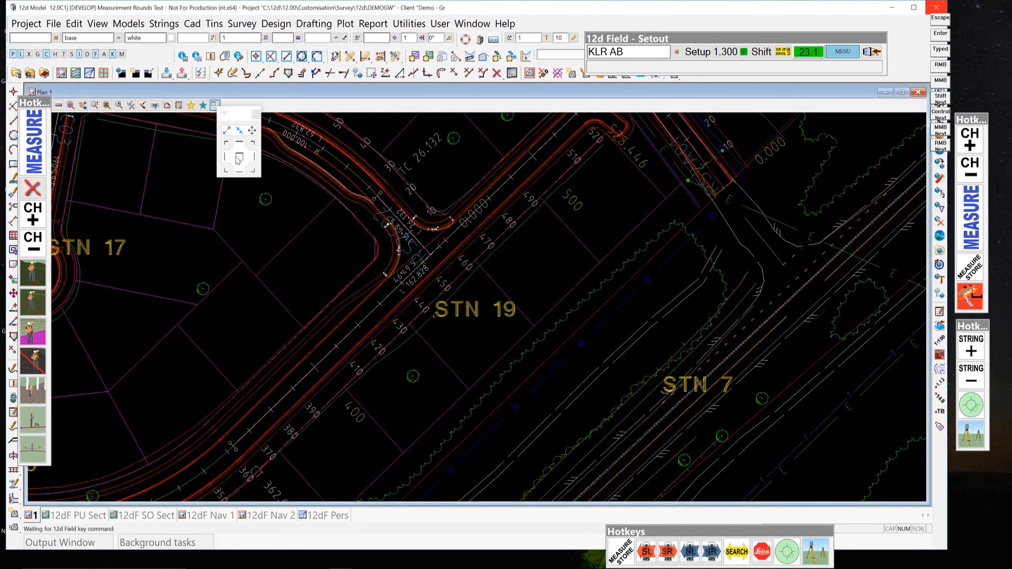
pyautogui.click(213, 106)
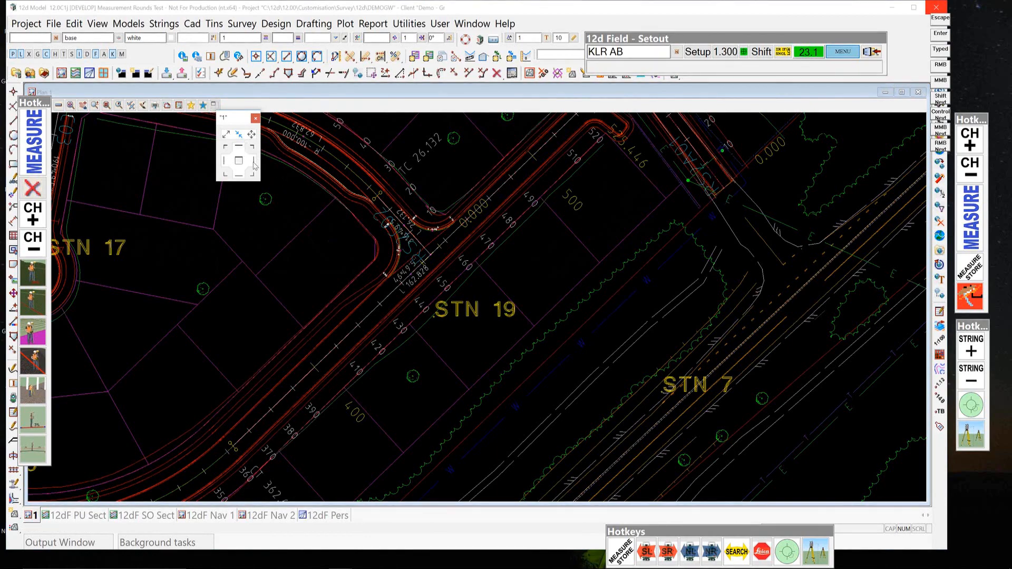
pyautogui.click(254, 163)
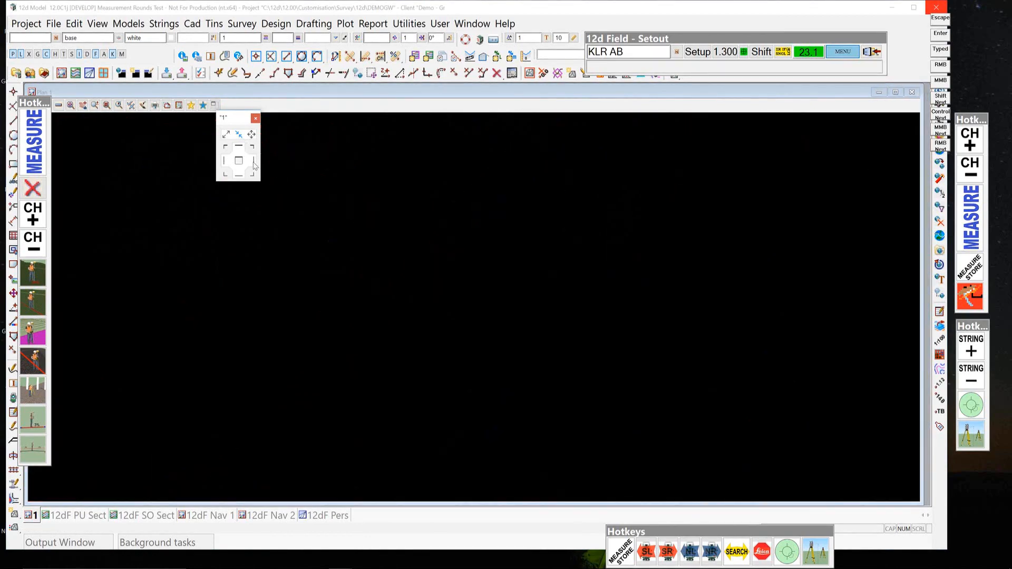
pyautogui.click(253, 164)
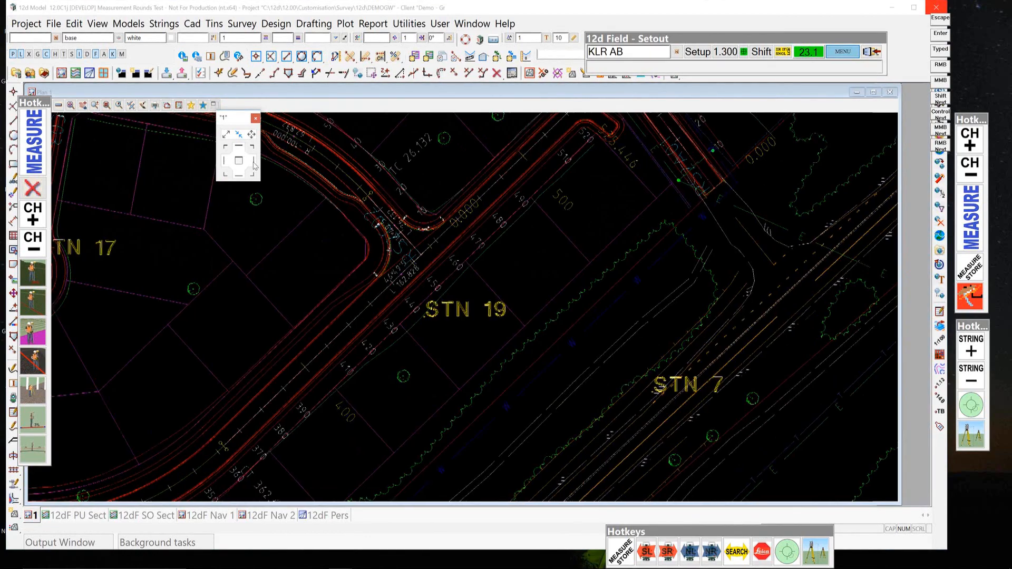
pyautogui.click(253, 164)
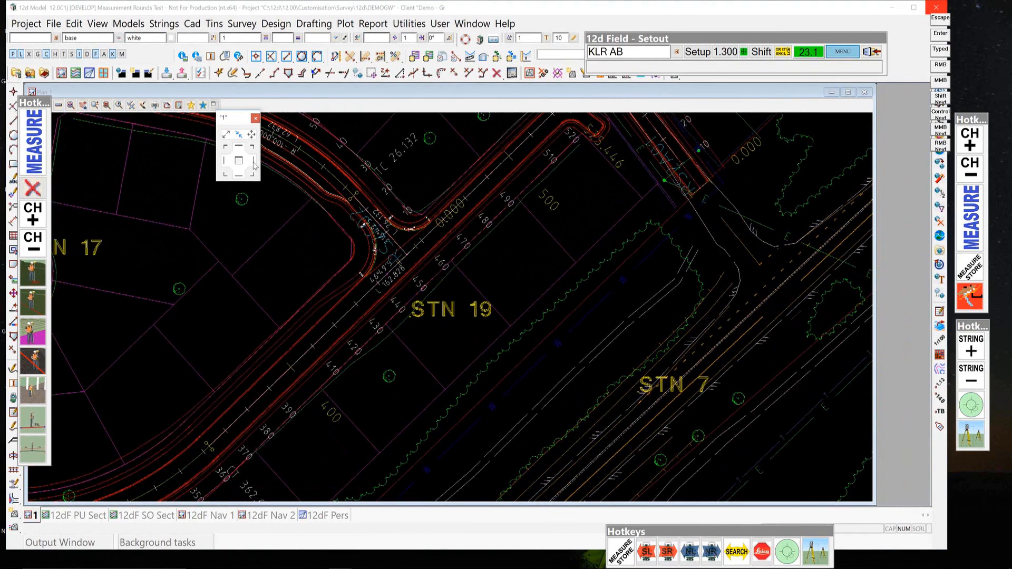
pyautogui.click(254, 164)
pyautogui.click(253, 163)
pyautogui.click(238, 176)
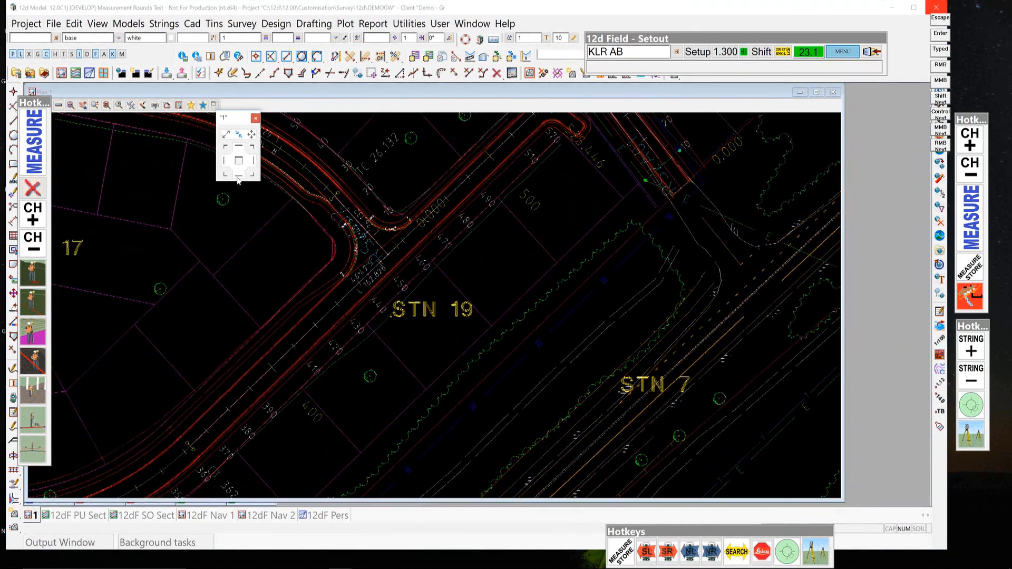
pyautogui.click(238, 178)
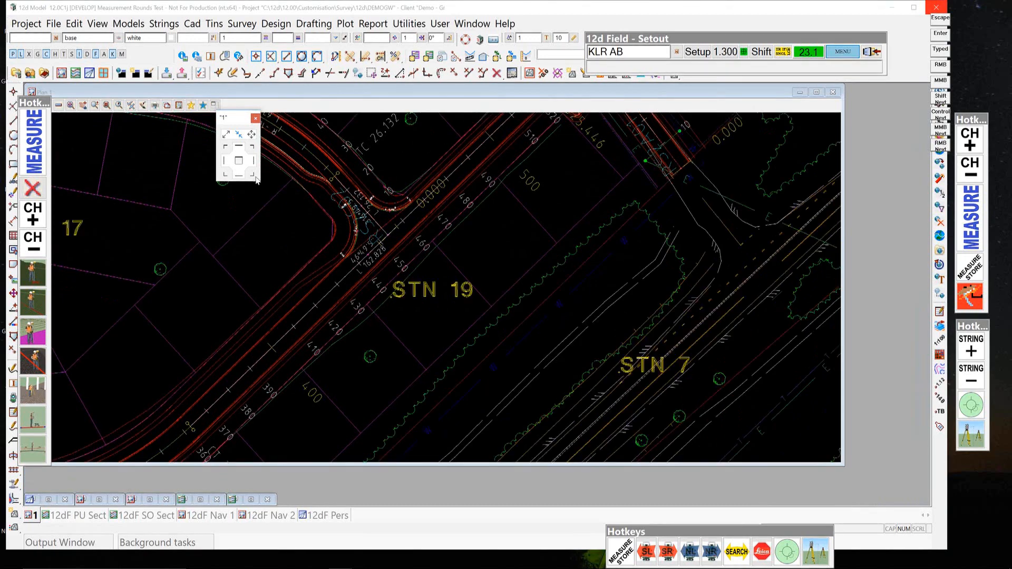
# Shrink the Plan 1 view diagonally from its bottom-right corner.
pyautogui.click(253, 176)
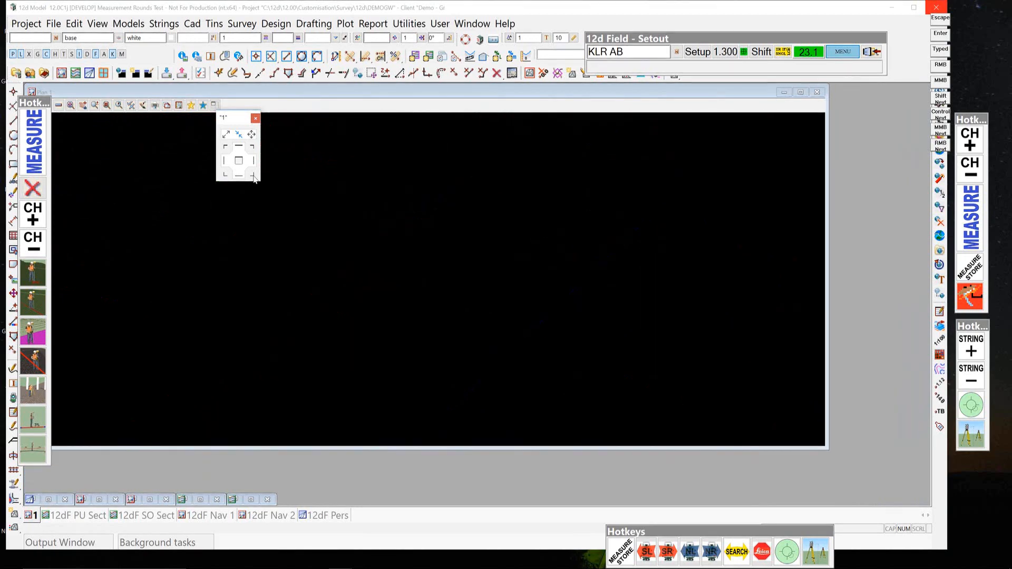
pyautogui.click(253, 176)
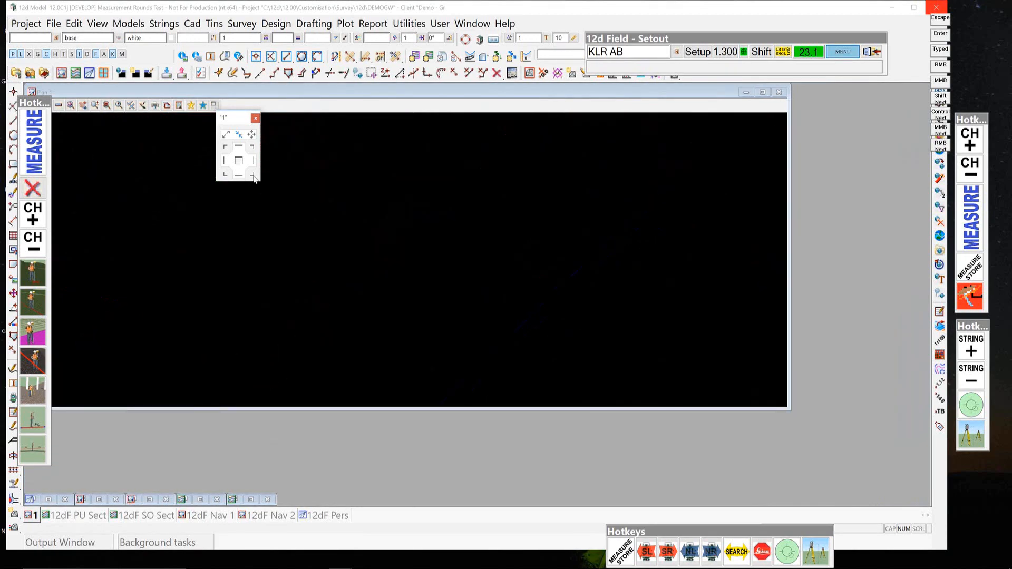
pyautogui.click(253, 176)
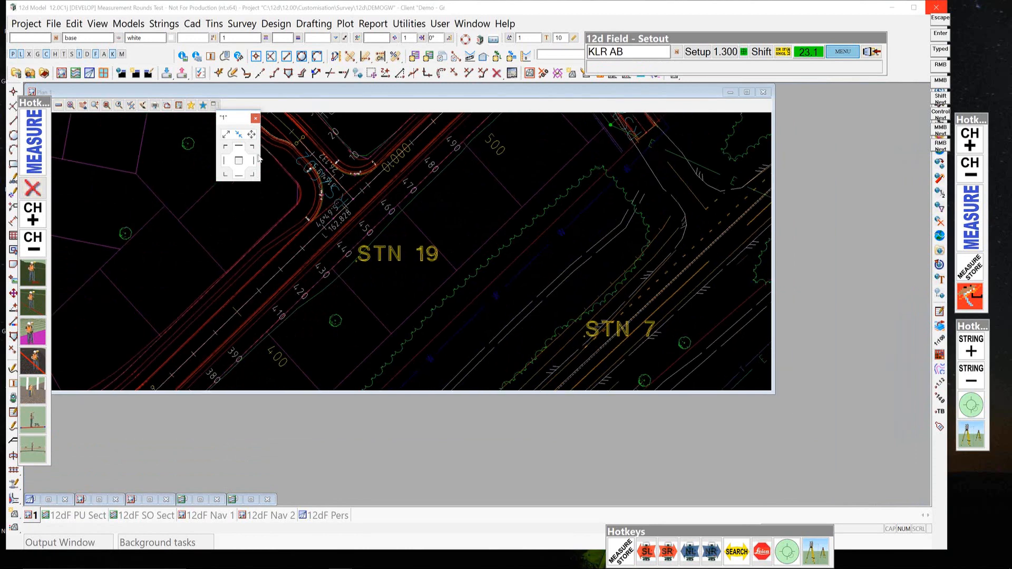
# Try resizing the Plan 1 window to about half the workspace width at full height, and expand it to fill the workspace again.
pyautogui.moveTo(237, 122); pyautogui.dragTo(248, 111)
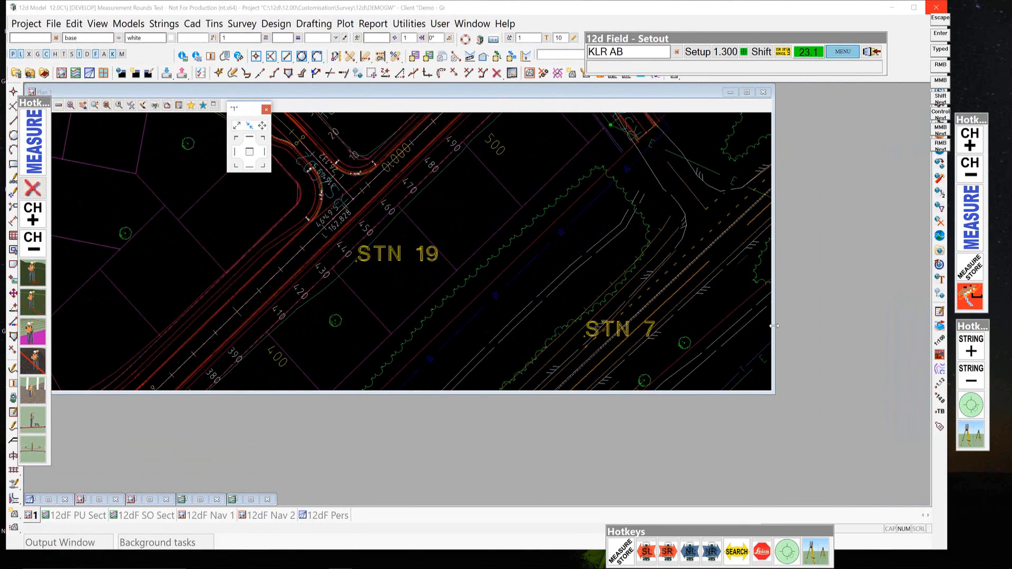
pyautogui.moveTo(774, 326); pyautogui.dragTo(516, 352)
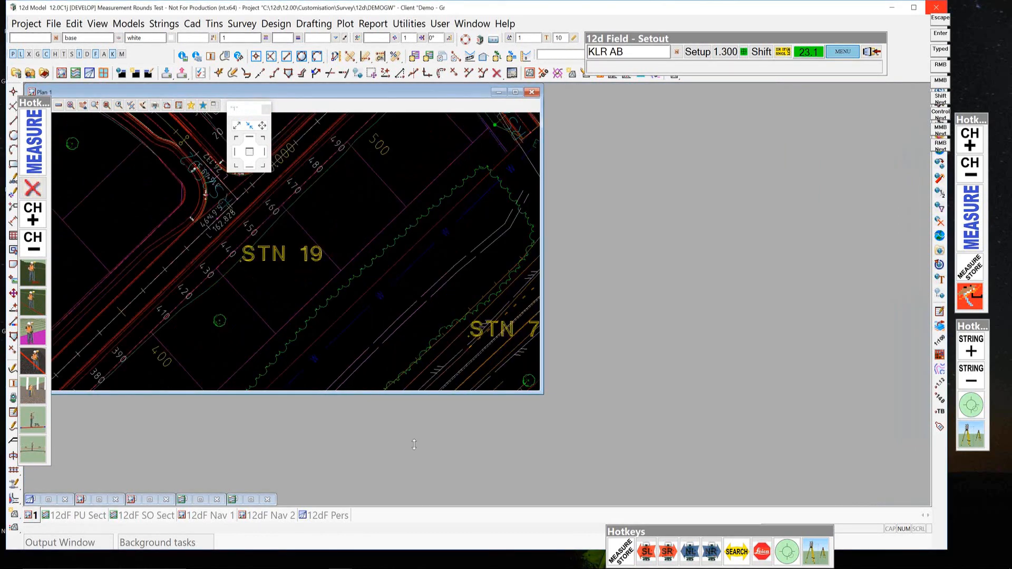
pyautogui.moveTo(420, 393); pyautogui.dragTo(420, 505)
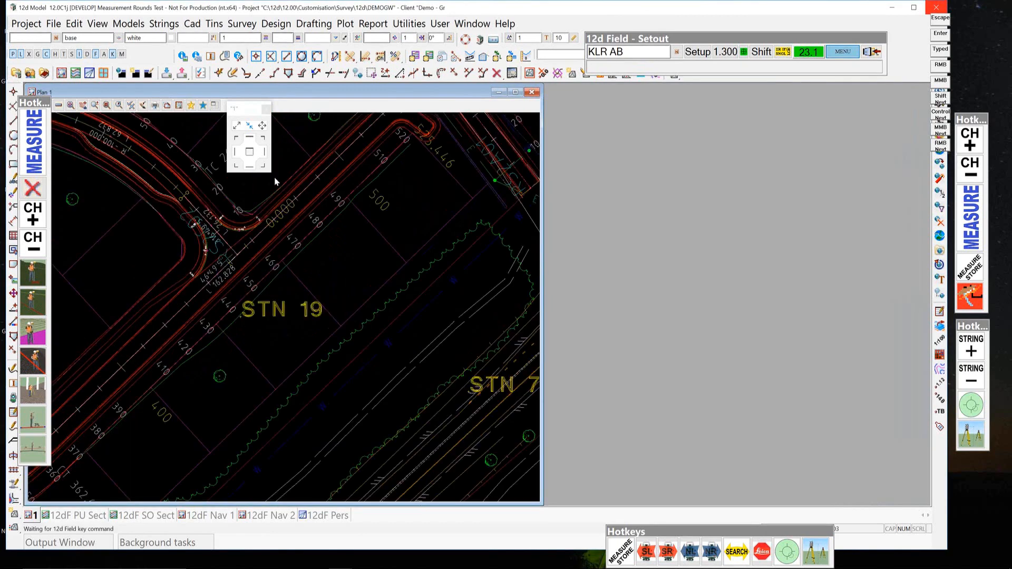
pyautogui.click(262, 127)
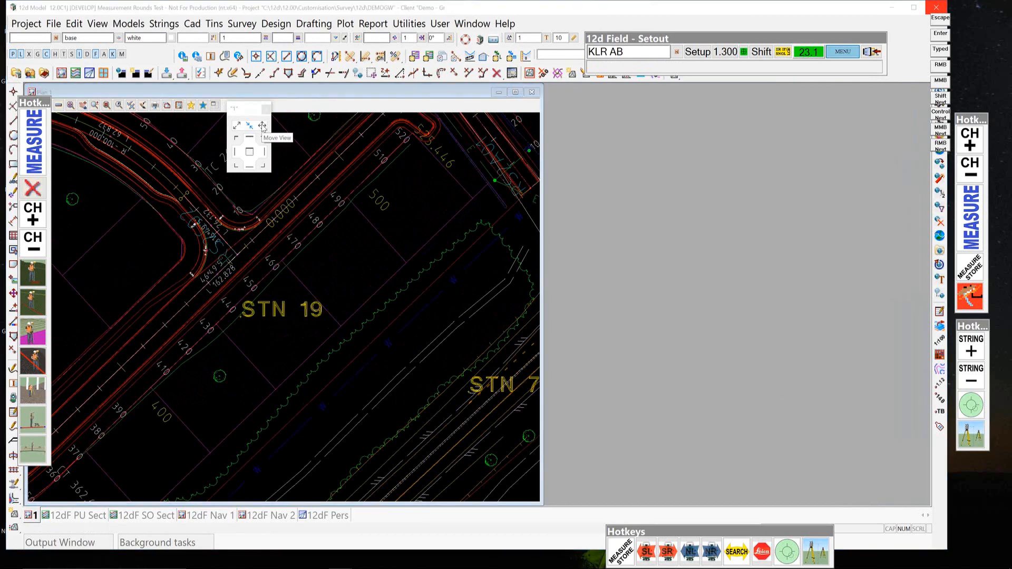
pyautogui.click(250, 154)
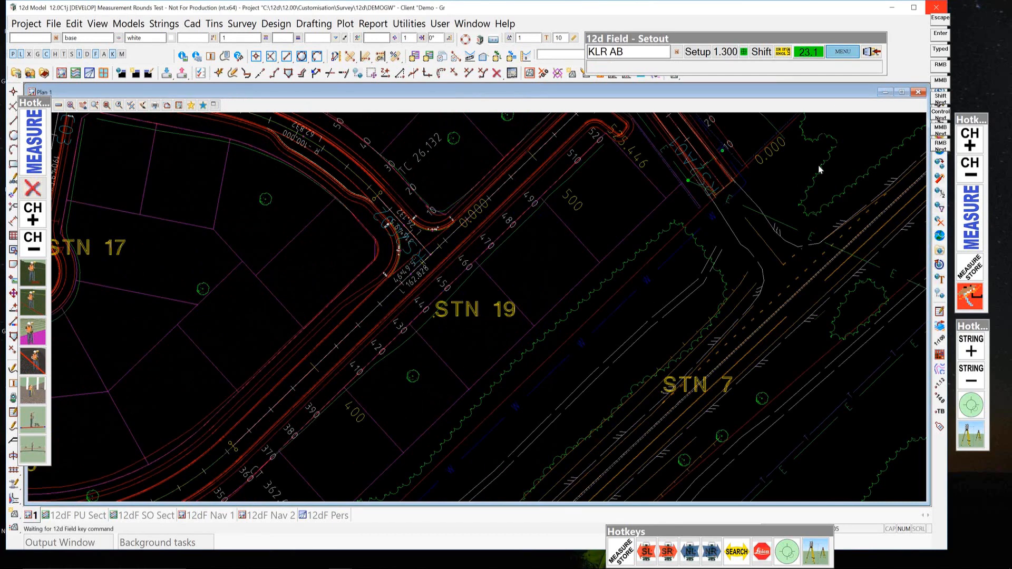
# Open the 12d Field settings for plan views and set the prism size to 10 pixels.
pyautogui.click(844, 53)
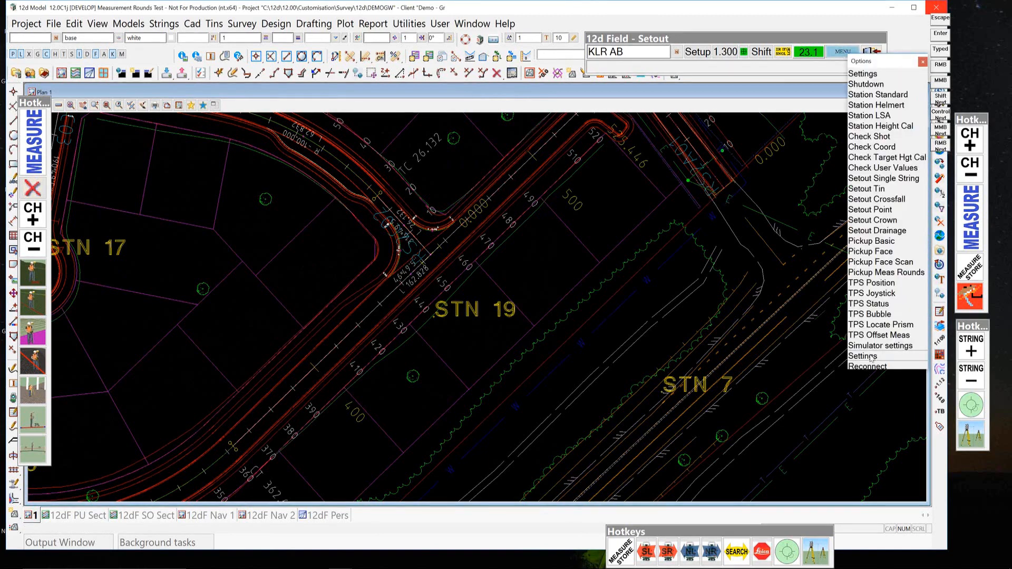
pyautogui.click(870, 358)
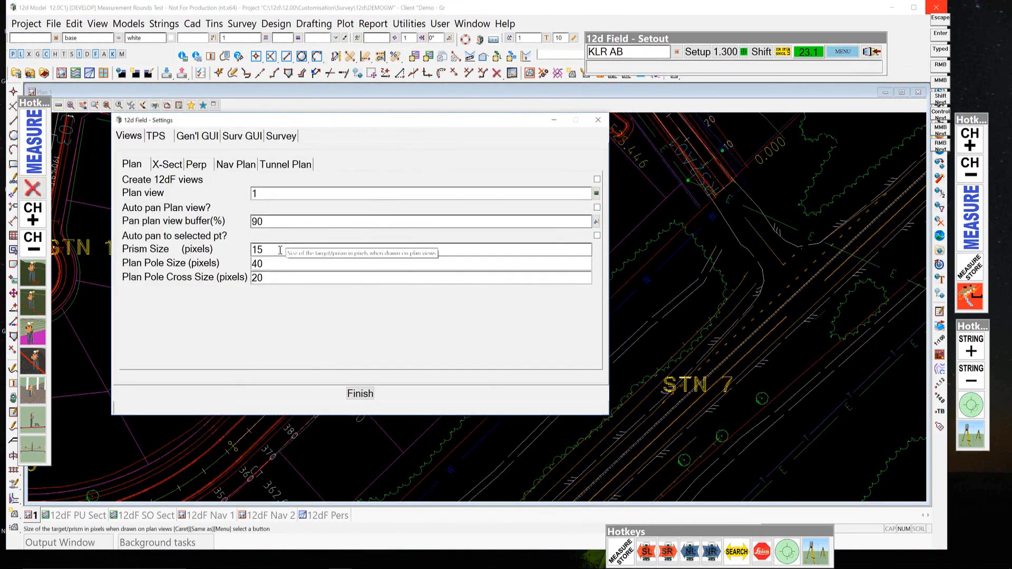
pyautogui.moveTo(280, 250); pyautogui.dragTo(204, 260)
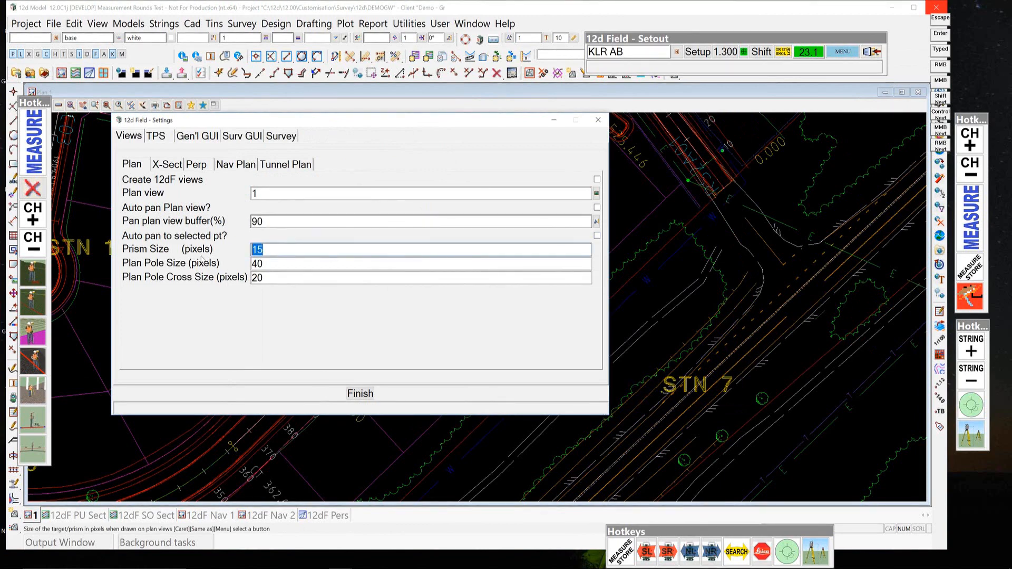
pyautogui.write('25')
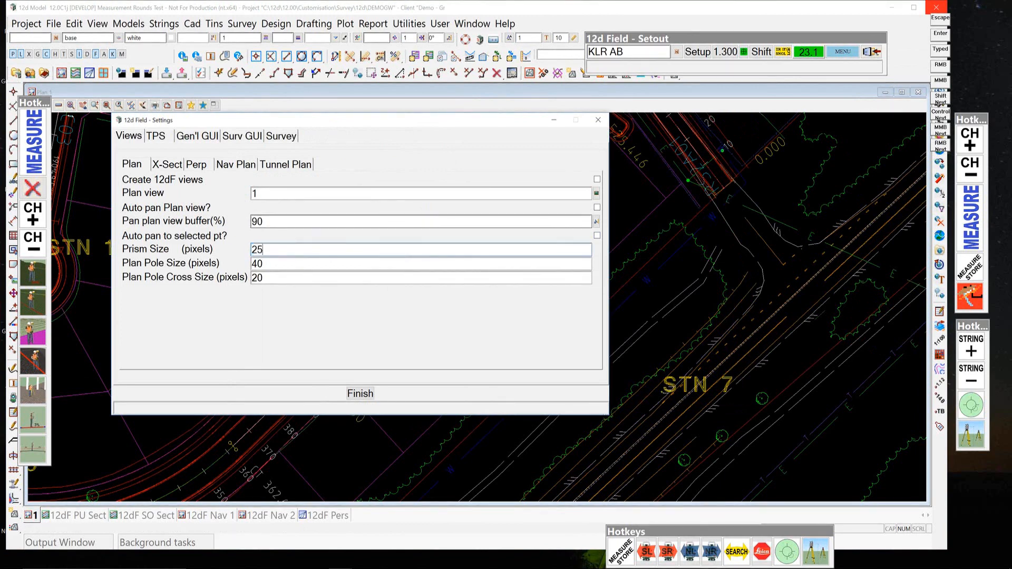
pyautogui.press('BackSpace')
pyautogui.press('BackSpace')
pyautogui.write('10')
pyautogui.press('Tab')
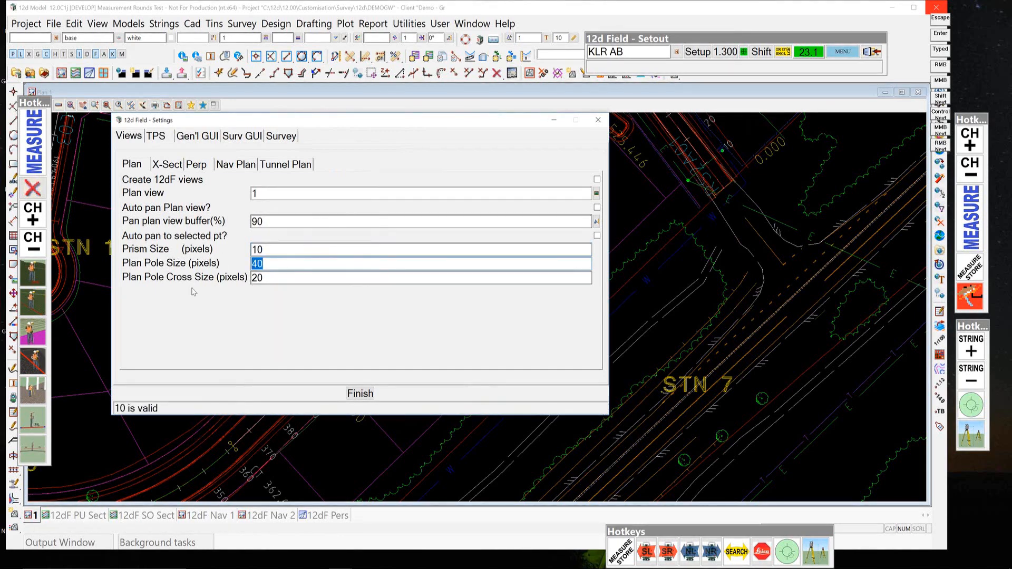
# Set the plan pole size to 5 pixels and the plan pole cross size to 10 pixels, and finish the settings.
pyautogui.write('5')
pyautogui.press('Tab')
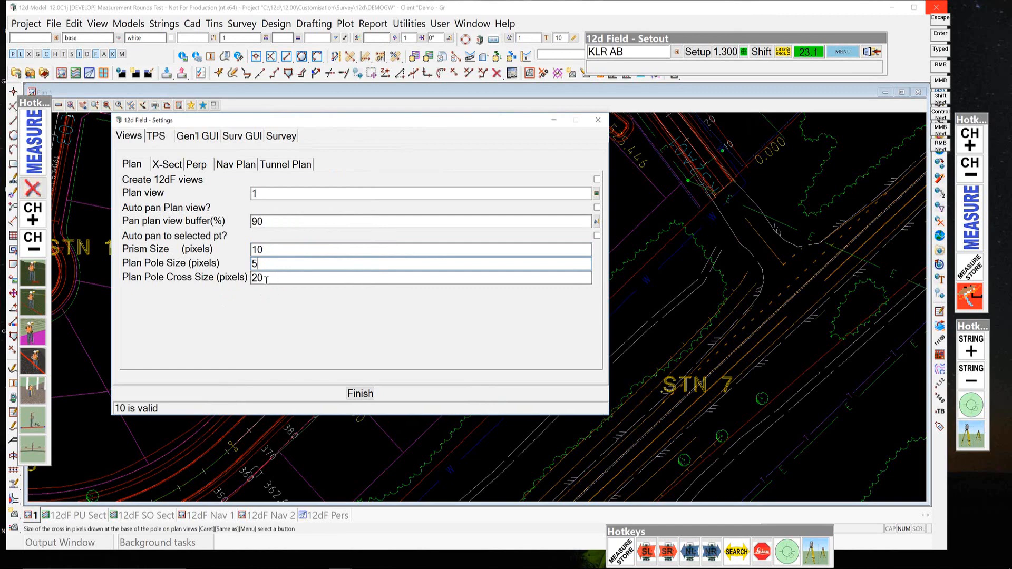
pyautogui.write('10')
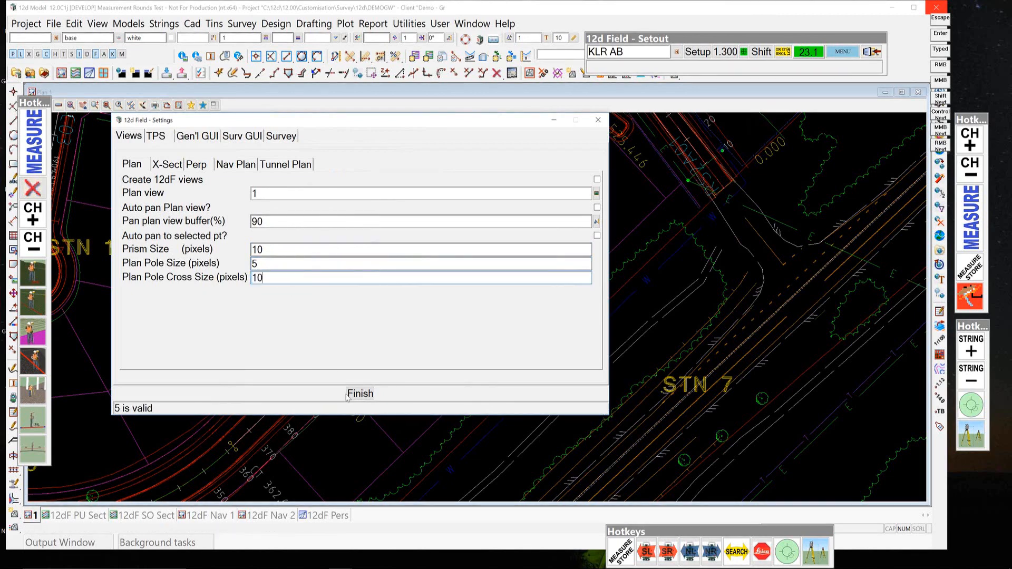
pyautogui.click(371, 396)
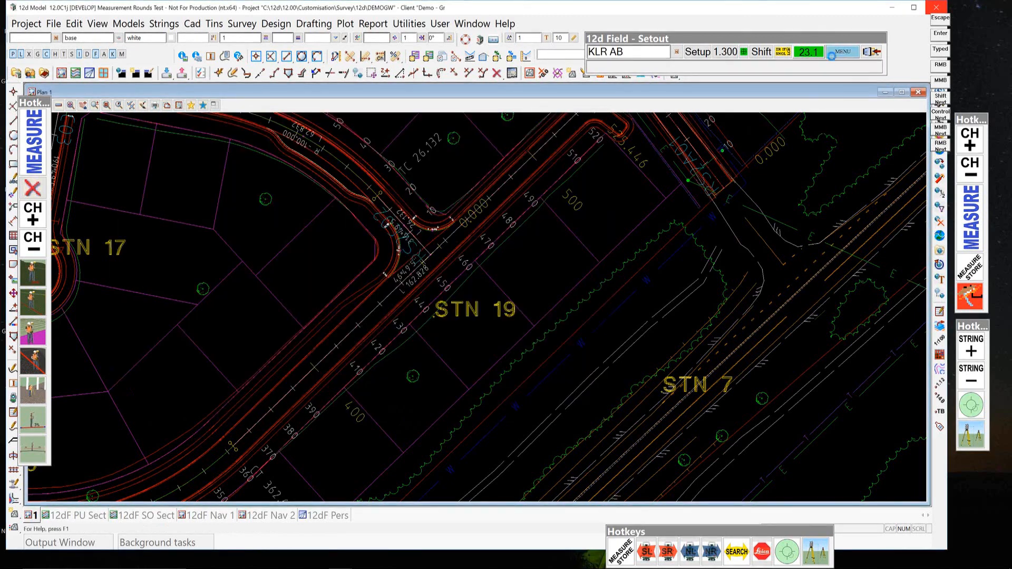
# Start a Station Standard instrument setup, pick STN 19 on the plan as the station and set the instrument height to 1.5.
pyautogui.click(832, 56)
pyautogui.click(865, 98)
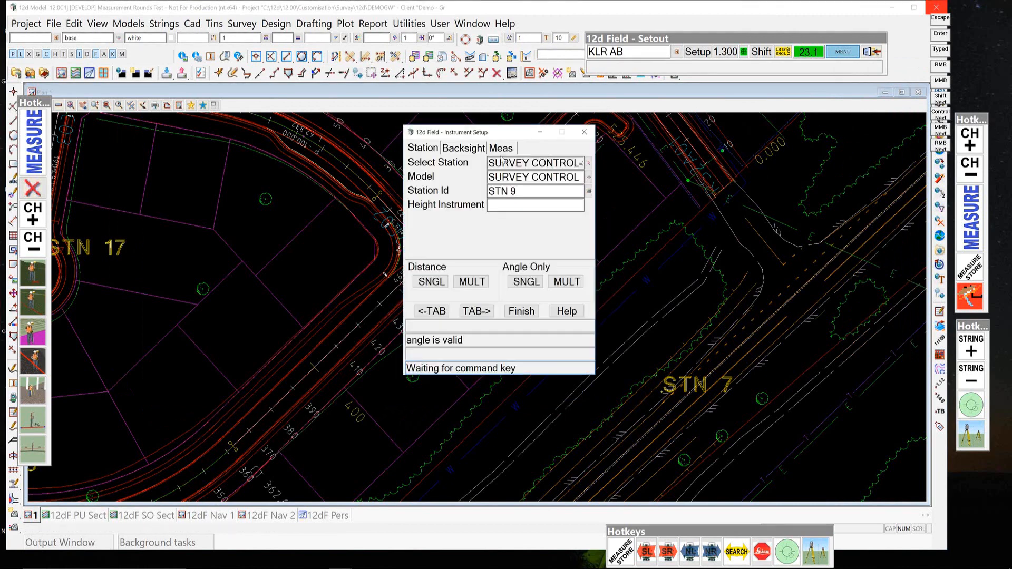
pyautogui.click(589, 163)
pyautogui.click(436, 319)
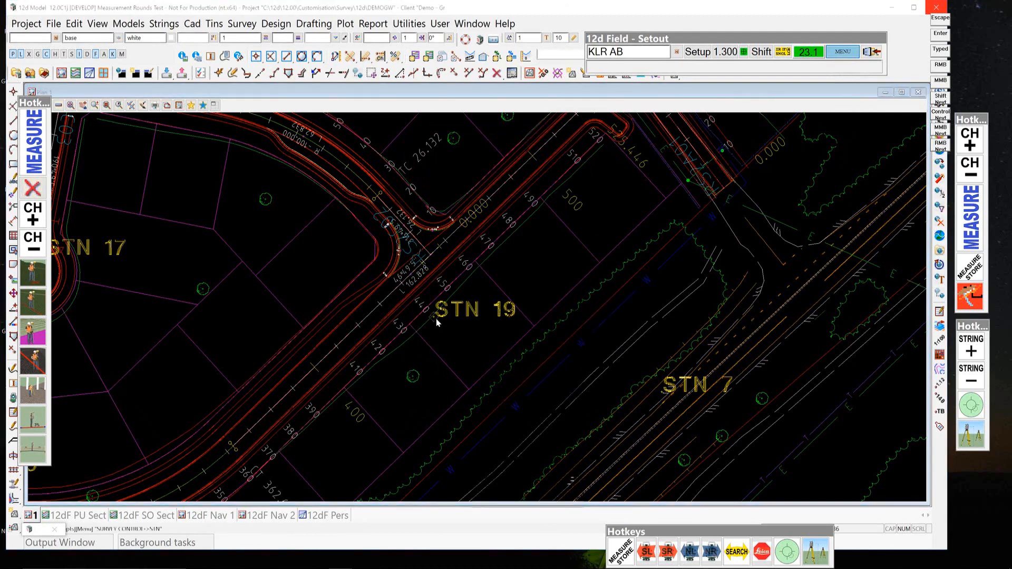
pyautogui.middleClick(436, 320)
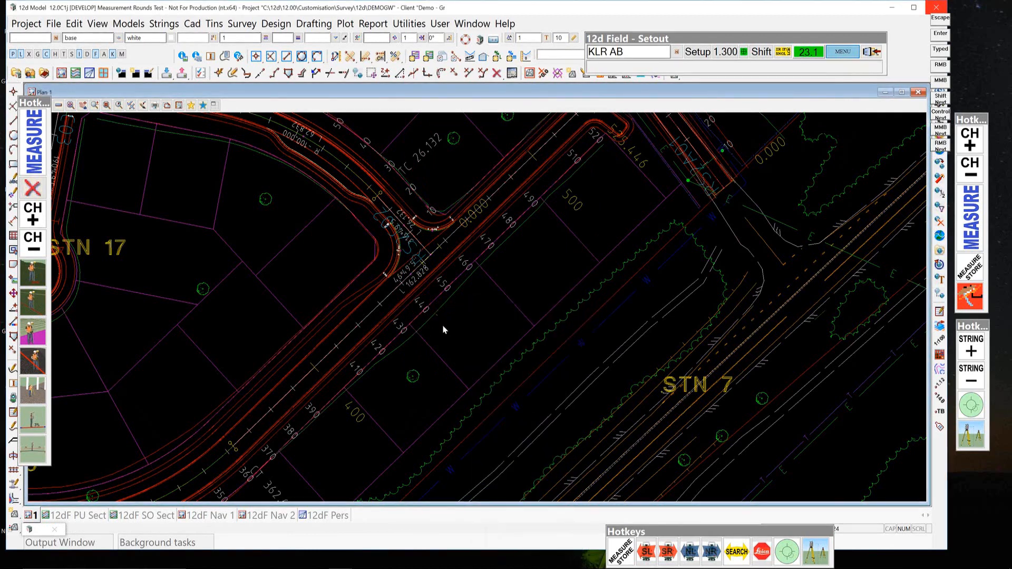
pyautogui.write('1.')
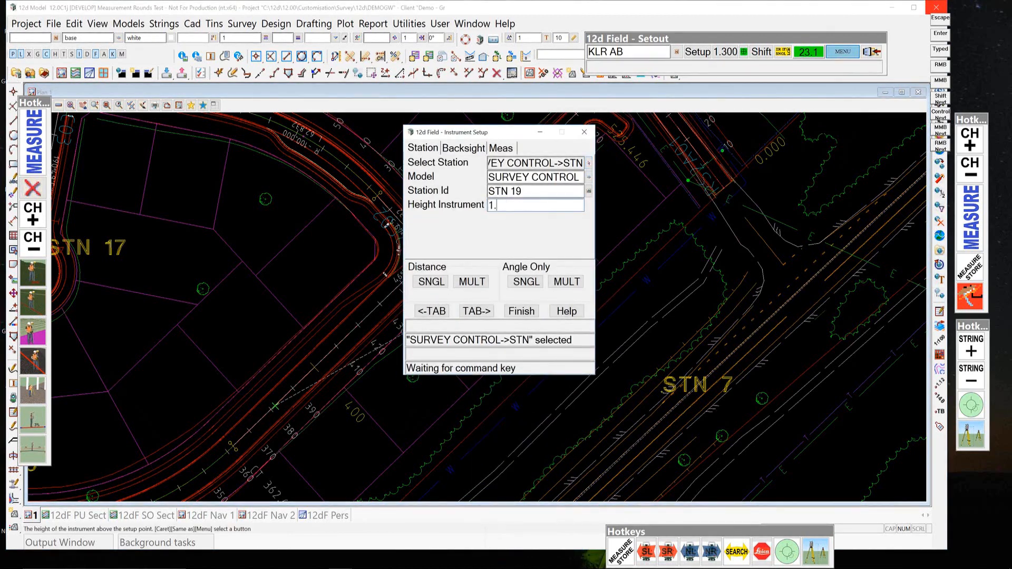
pyautogui.write('5')
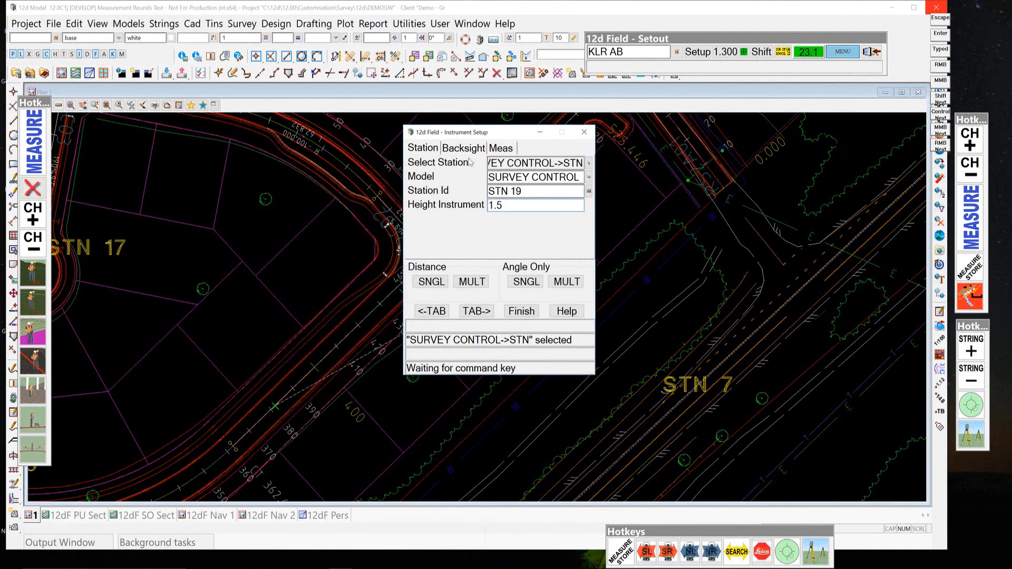
# Pick STN 17 on the plan as the backsight and set the backsight target height to 1.5.
pyautogui.click(453, 149)
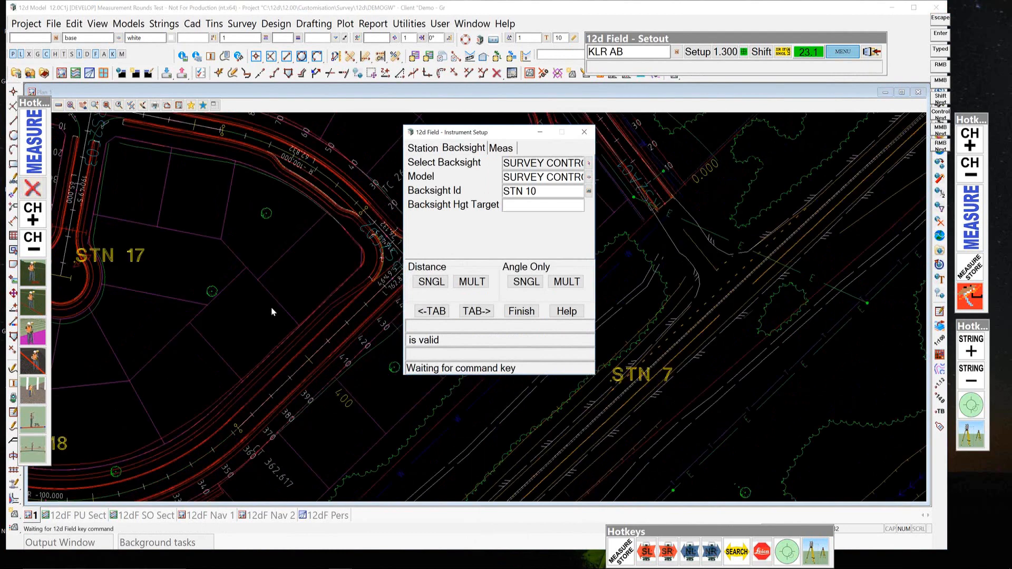
pyautogui.scroll(-2, 271, 311)
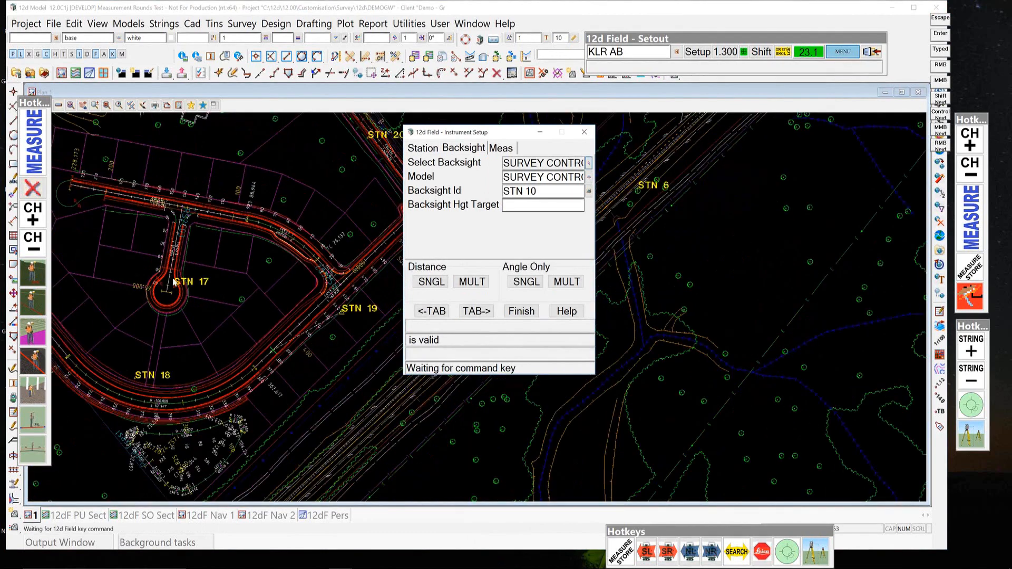
pyautogui.click(588, 163)
pyautogui.click(589, 163)
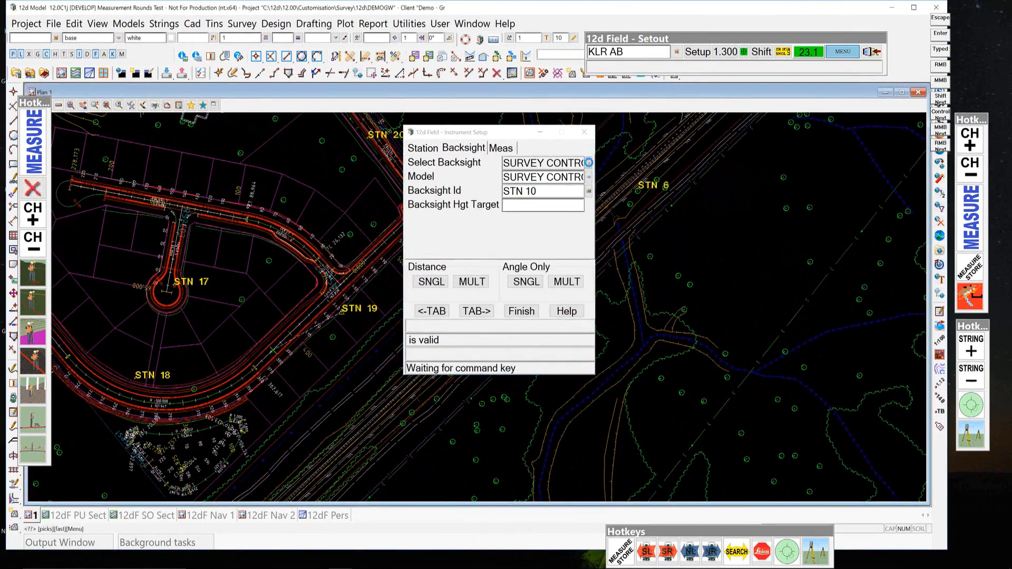
pyautogui.click(172, 289)
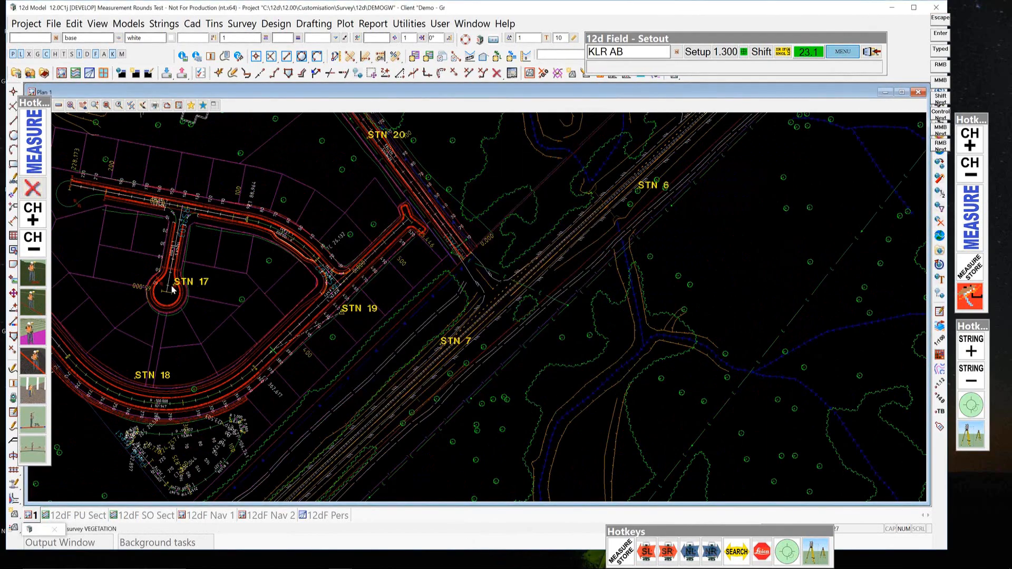
pyautogui.middleClick(404, 385)
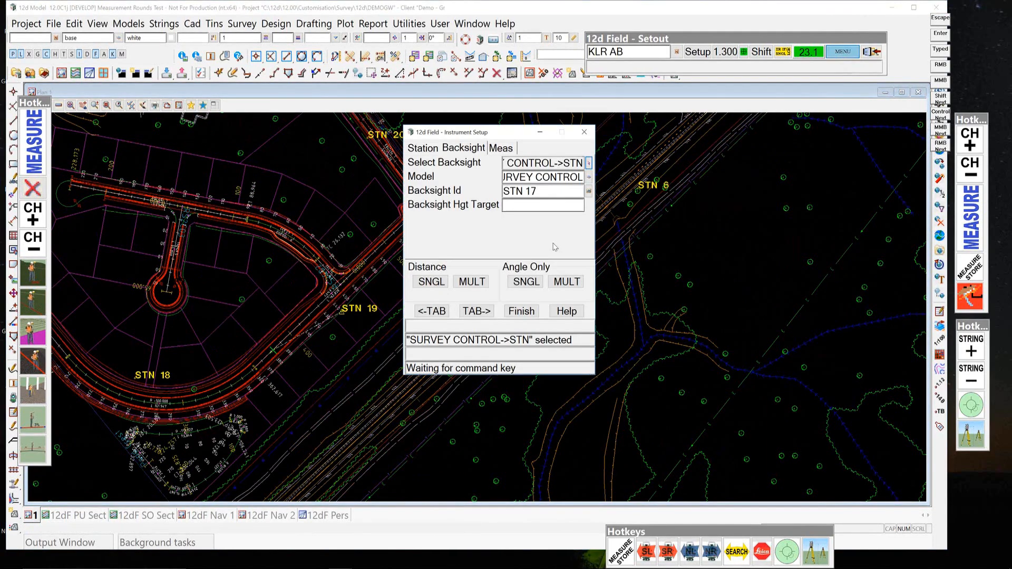
pyautogui.click(528, 203)
pyautogui.write('1')
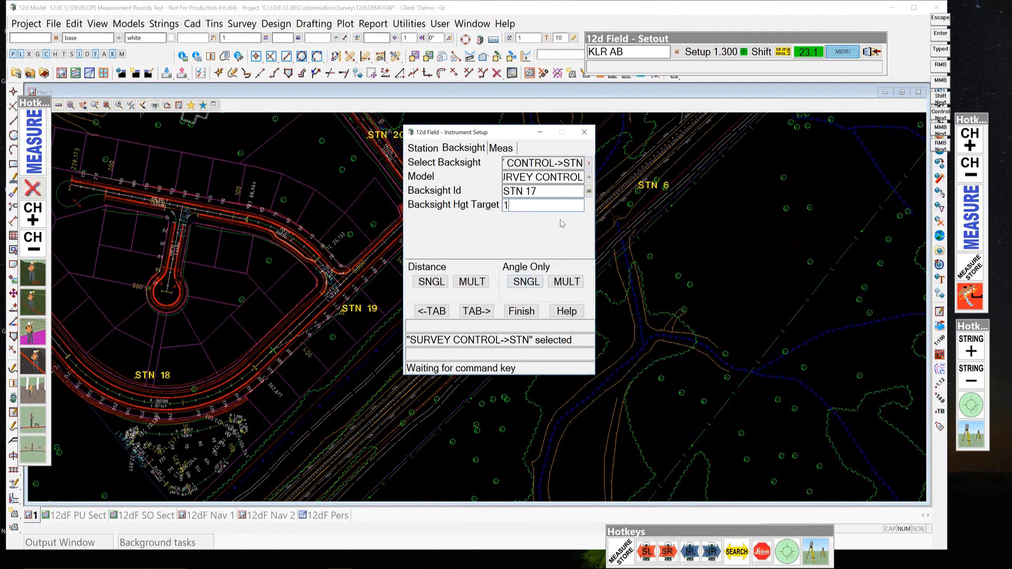
pyautogui.write('.5')
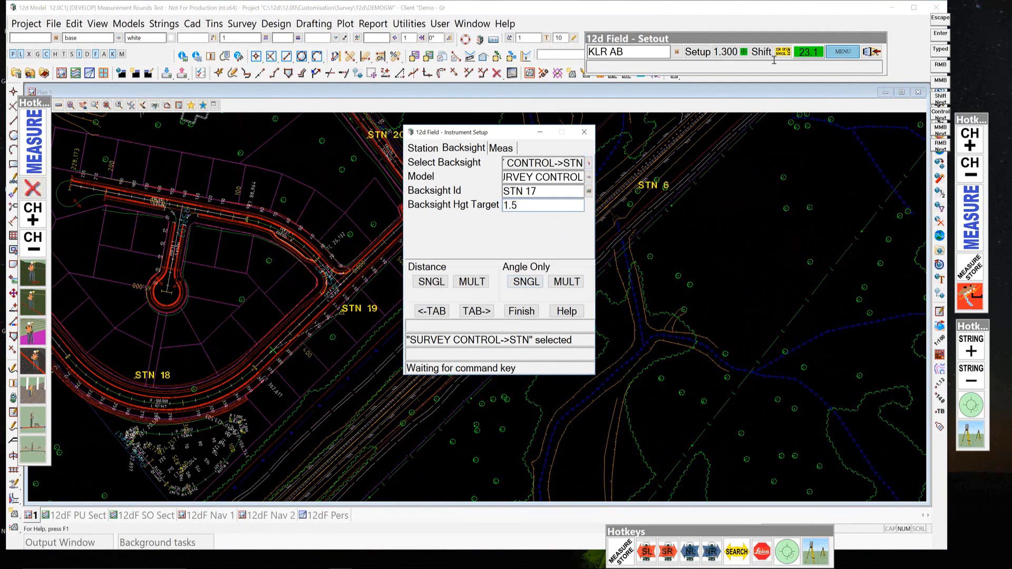
# Move the Instrument Setup dialog clear of the survey stations and bring STN 17 and STN 19 into view on the plan.
pyautogui.click(843, 52)
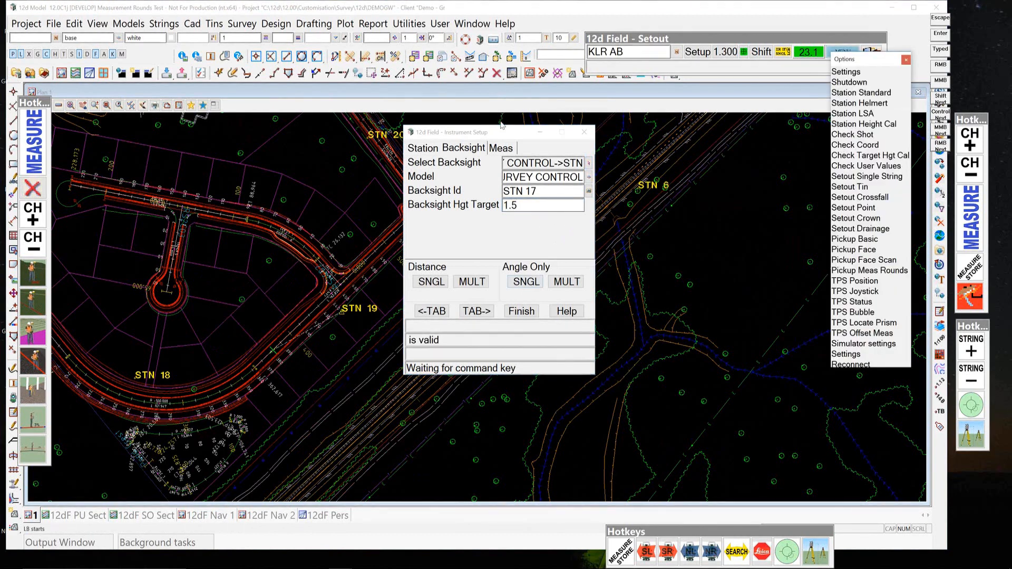
pyautogui.moveTo(464, 135); pyautogui.dragTo(665, 156)
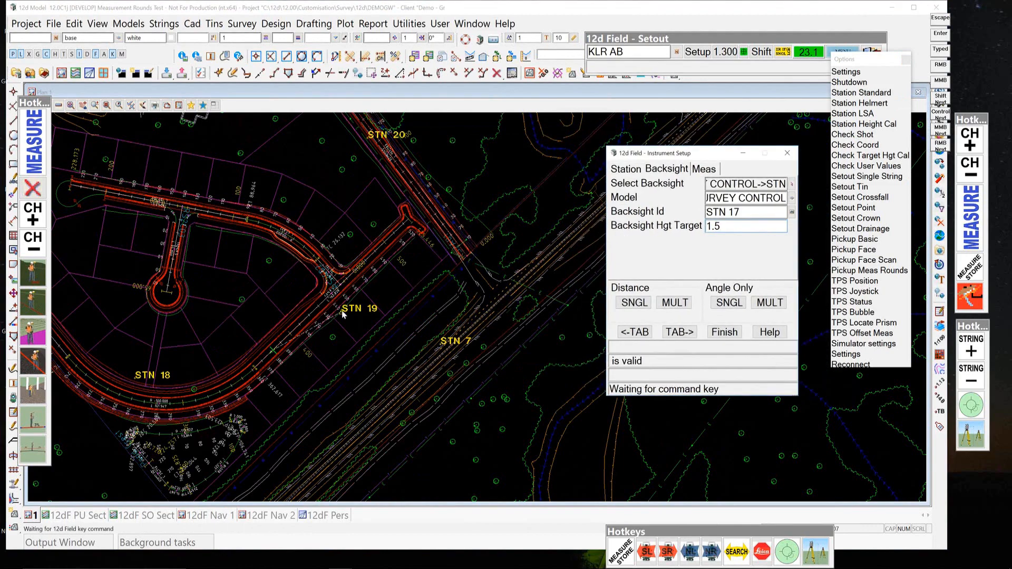
pyautogui.scroll(-1, 342, 314)
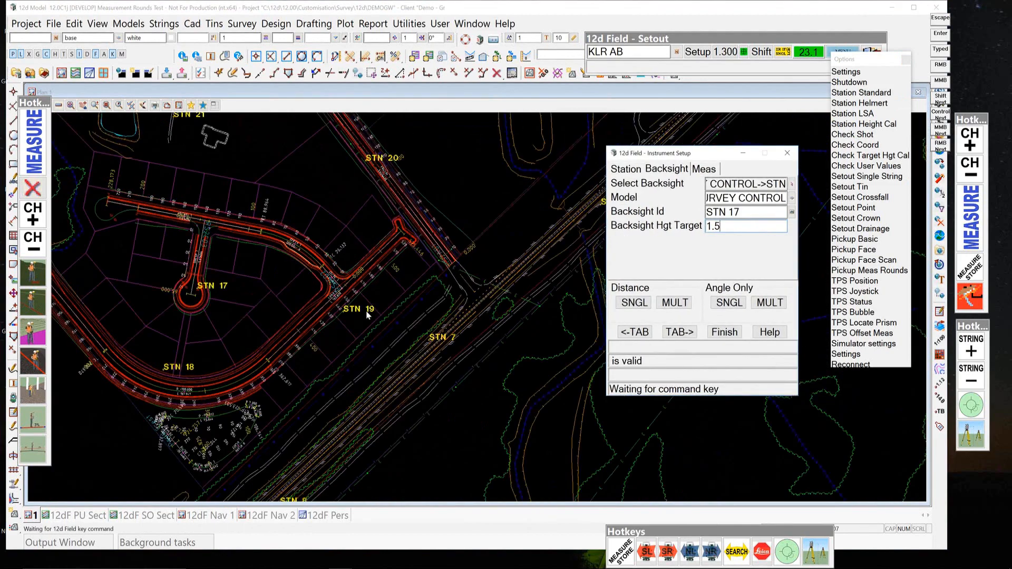
pyautogui.scroll(-1, 368, 315)
pyautogui.scroll(-2, 406, 307)
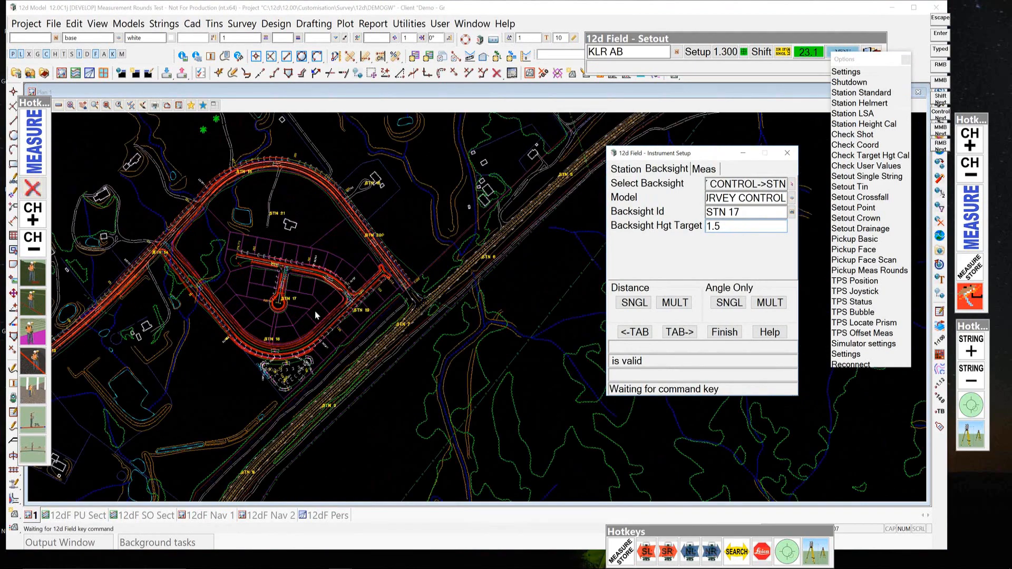
pyautogui.scroll(2, 315, 311)
pyautogui.scroll(2, 315, 315)
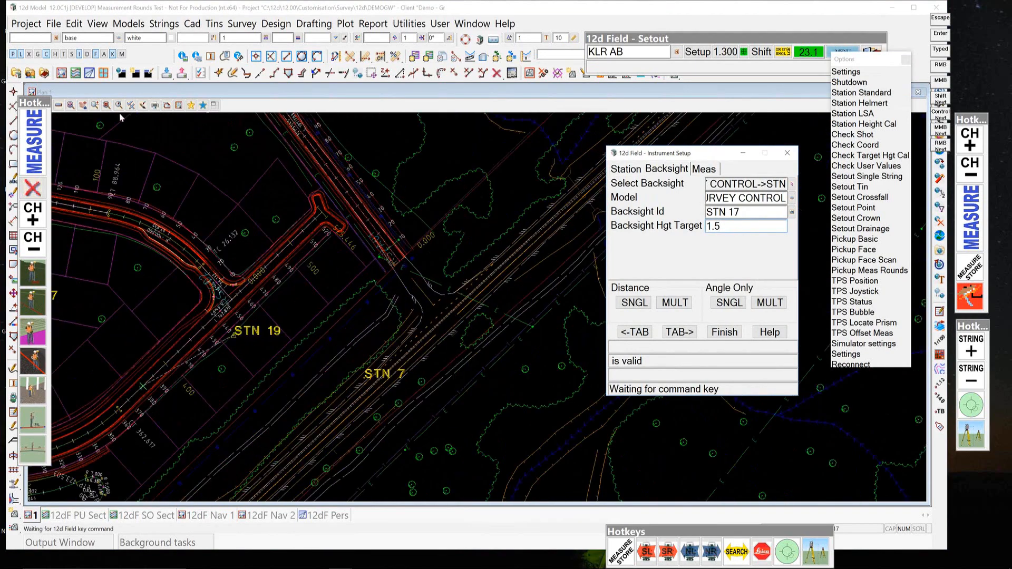
pyautogui.click(83, 105)
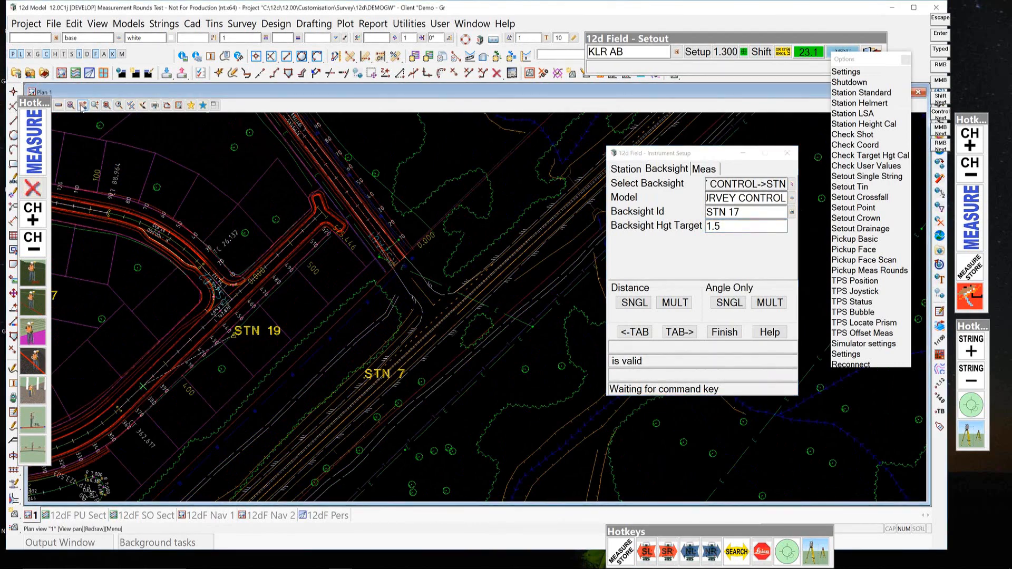
pyautogui.click(89, 280)
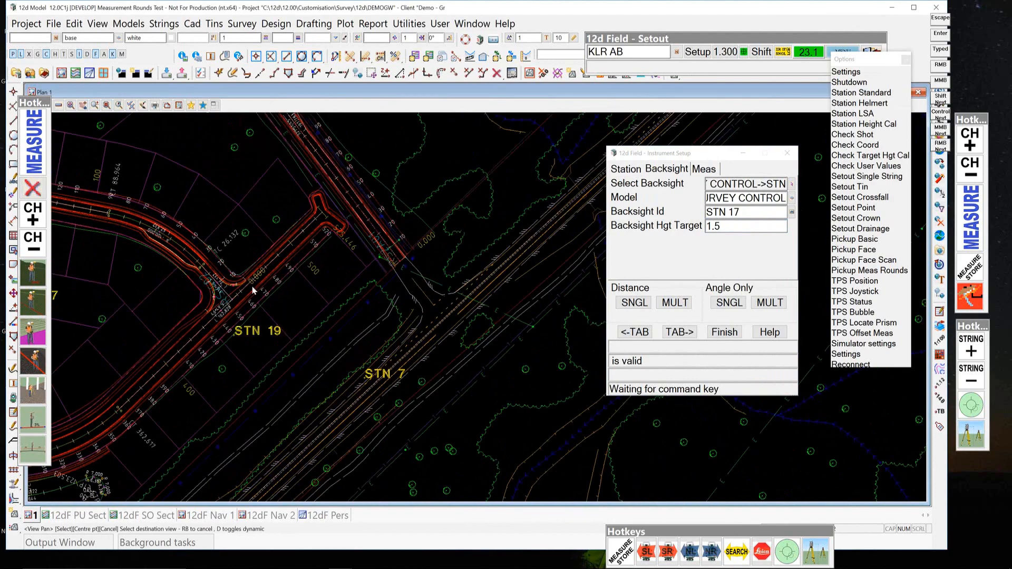
pyautogui.click(288, 293)
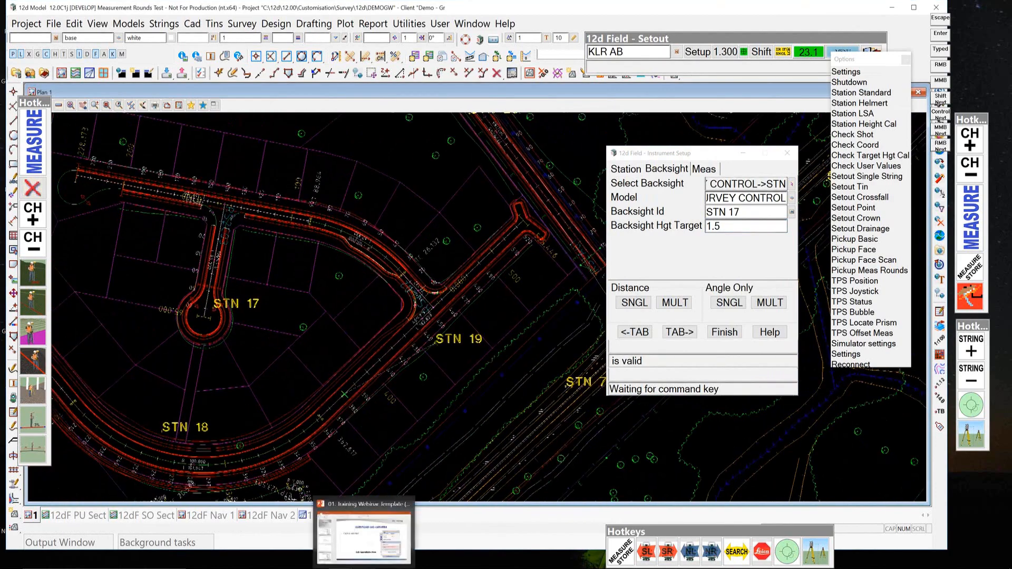
pyautogui.click(344, 395)
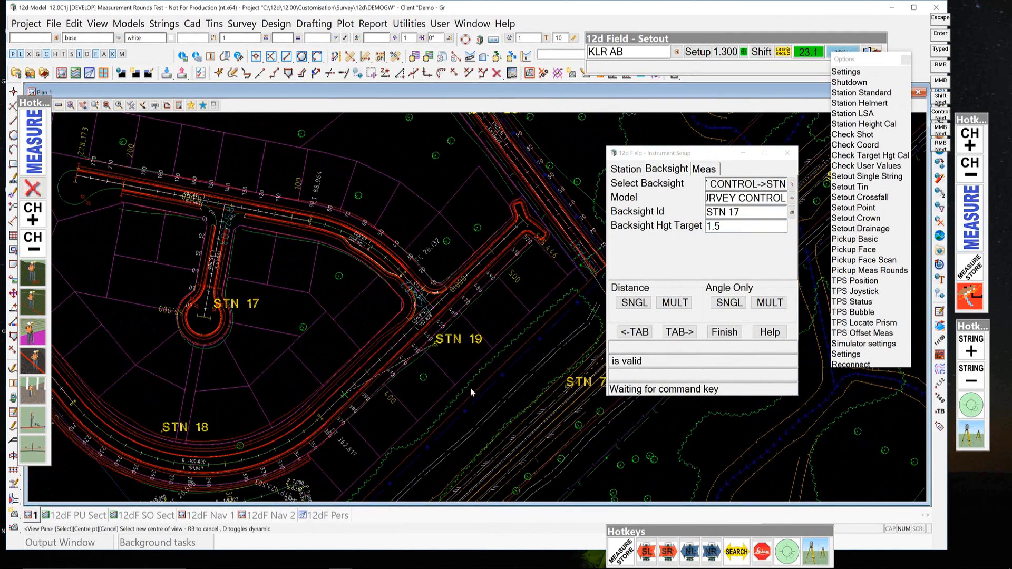
# In the TPS simulator settings, pick STN 19 as the base point and STN 17 as the point the simulated measurement aims at.
pyautogui.click(870, 343)
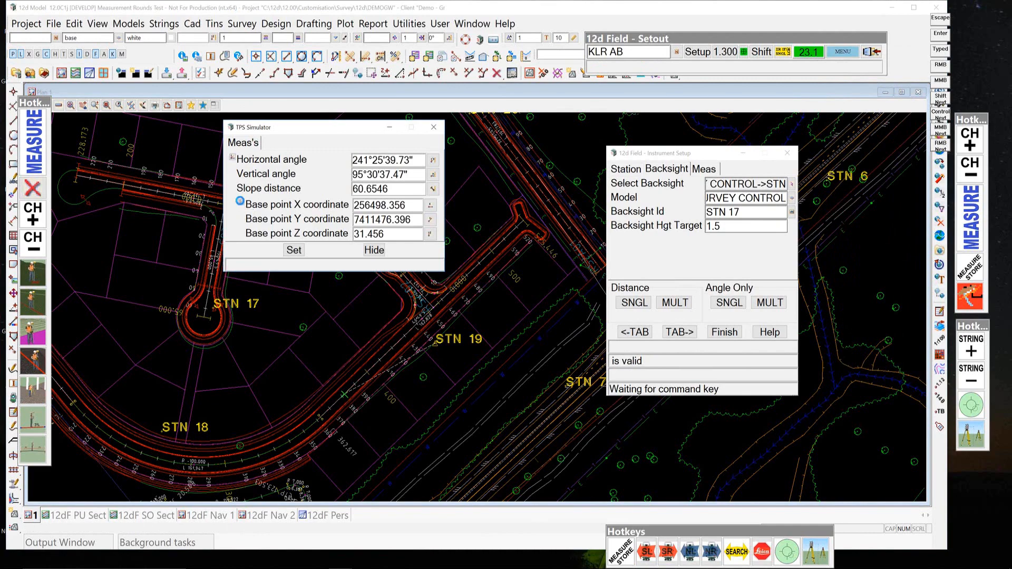
pyautogui.click(374, 250)
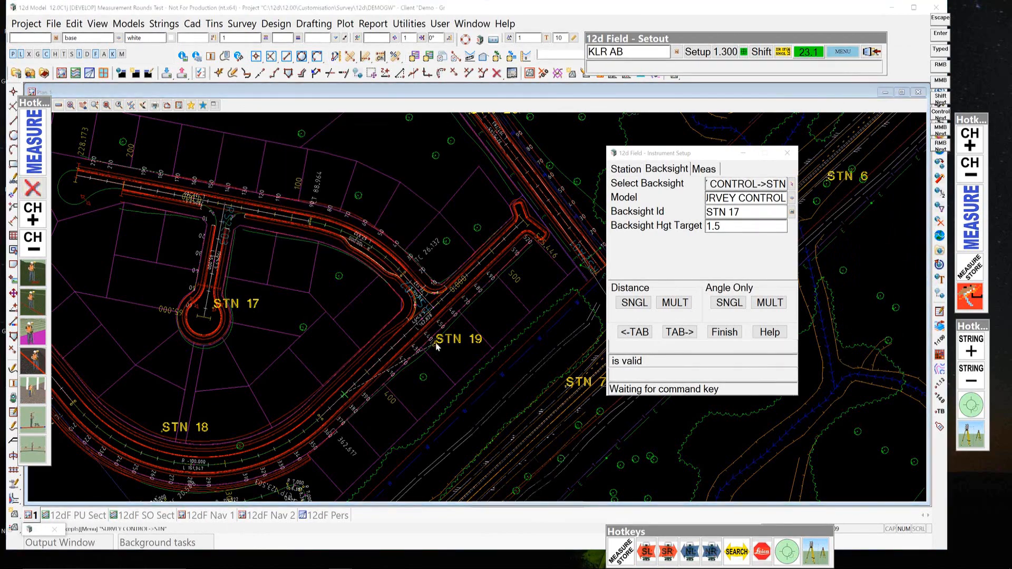
pyautogui.click(437, 346)
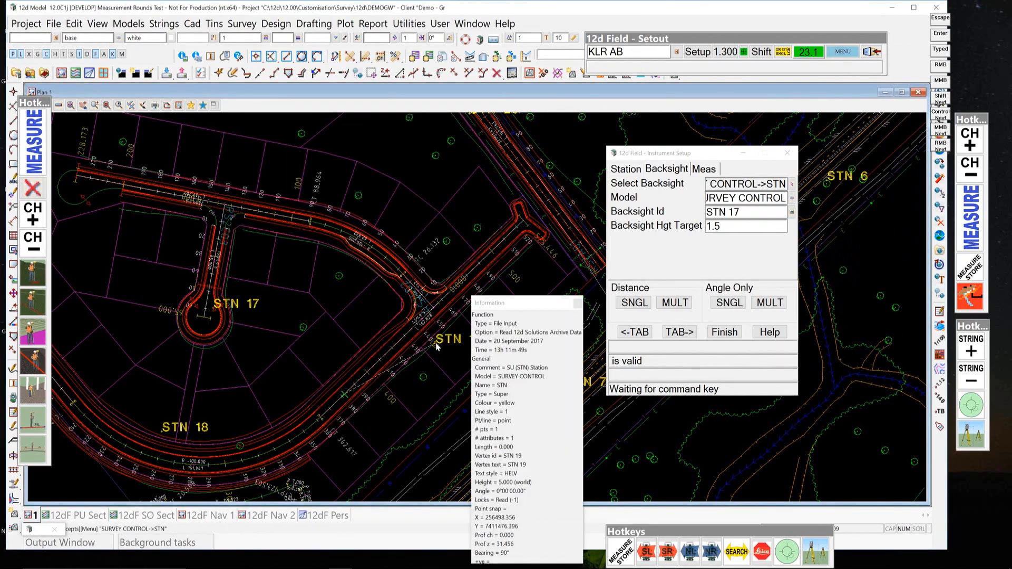
pyautogui.middleClick(436, 343)
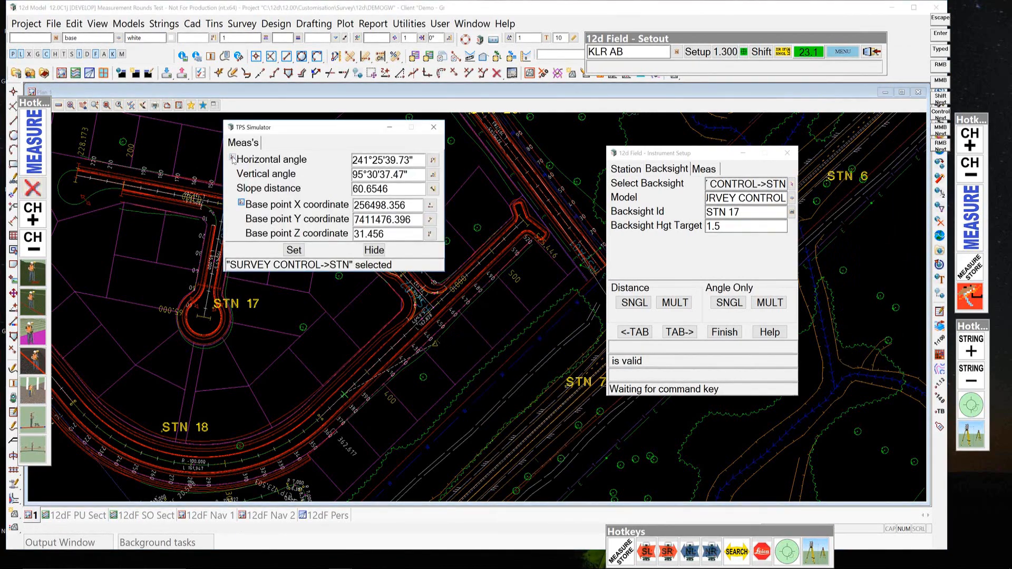
pyautogui.click(214, 311)
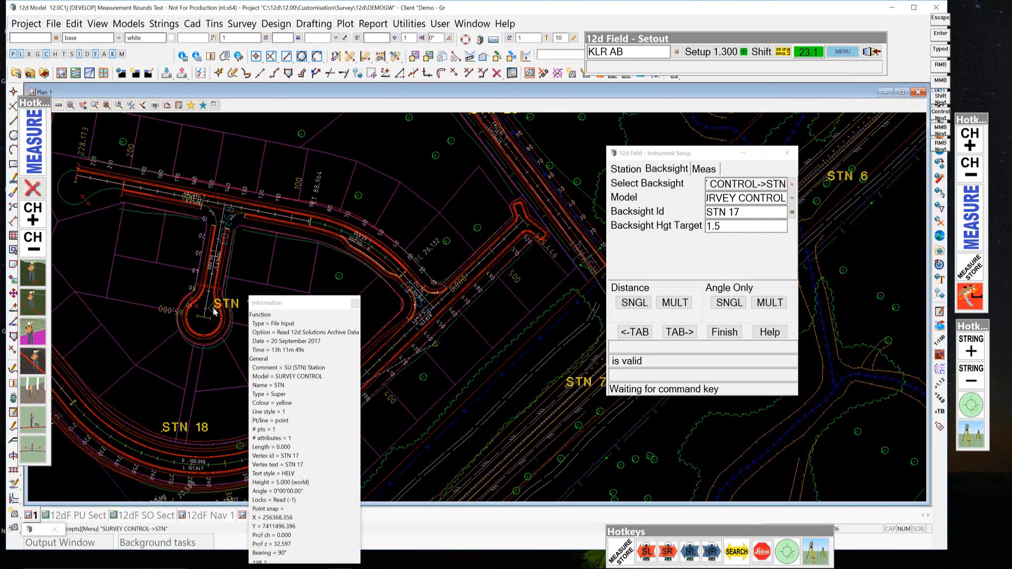
pyautogui.middleClick(213, 308)
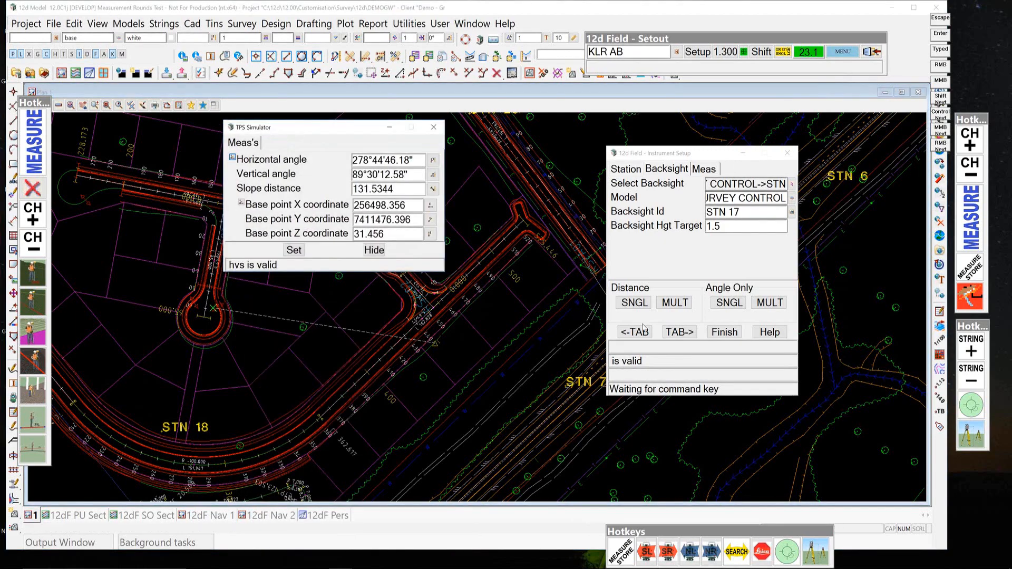
# Check the station and backsight entries, take a single distance measurement to the backsight and review the measurement differences.
pyautogui.click(633, 168)
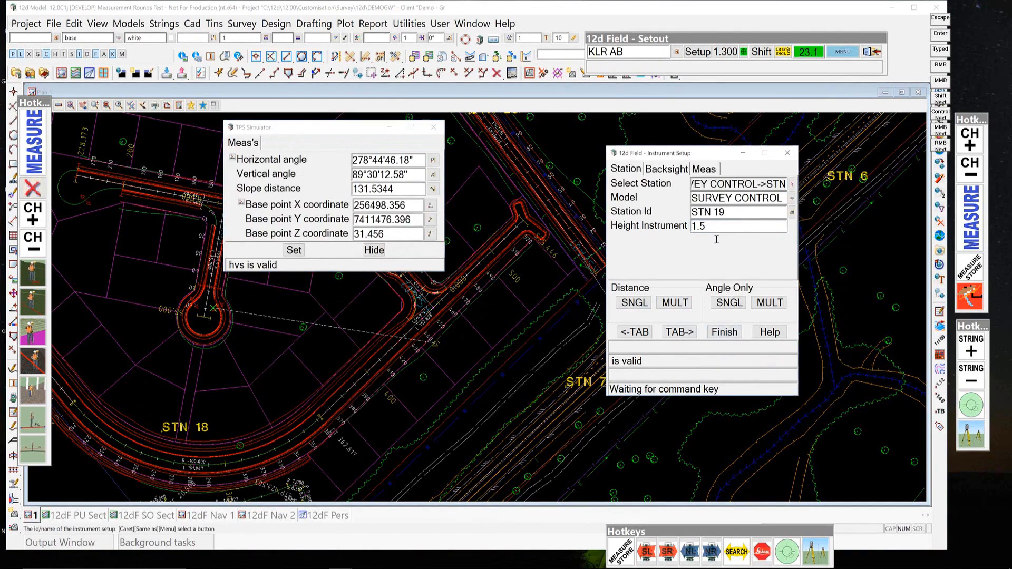
pyautogui.click(667, 169)
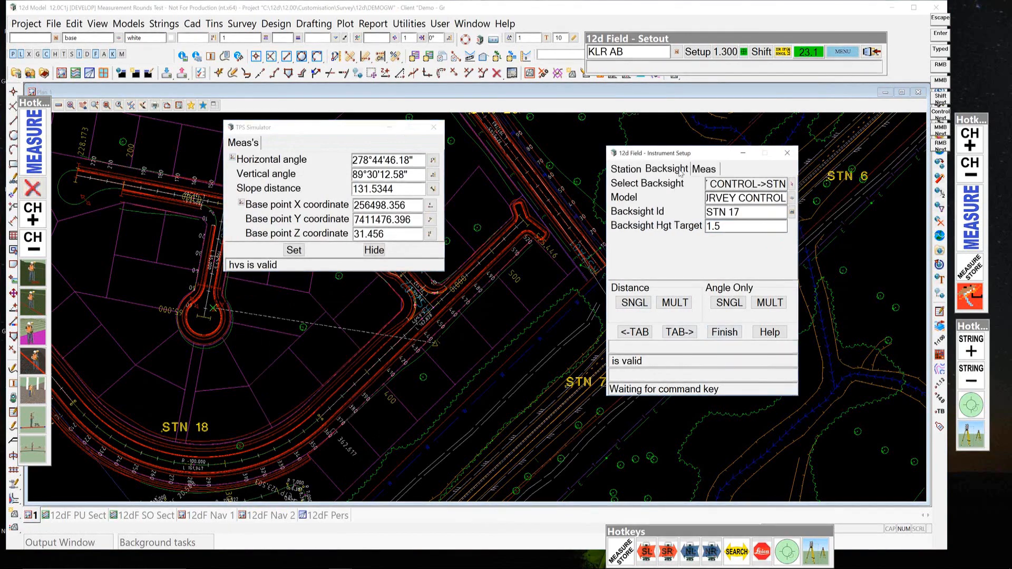
pyautogui.click(633, 169)
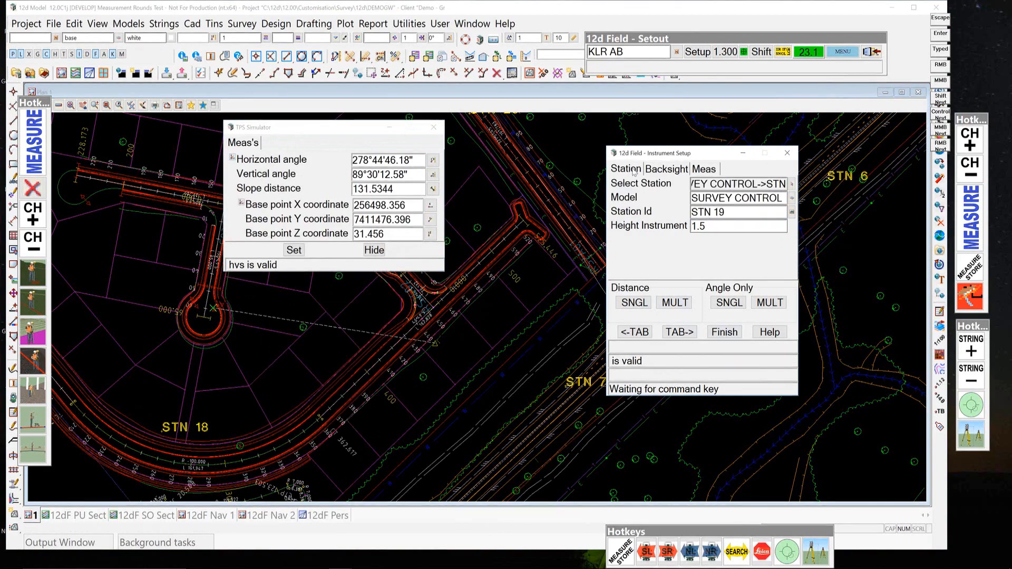
pyautogui.click(630, 306)
pyautogui.click(697, 183)
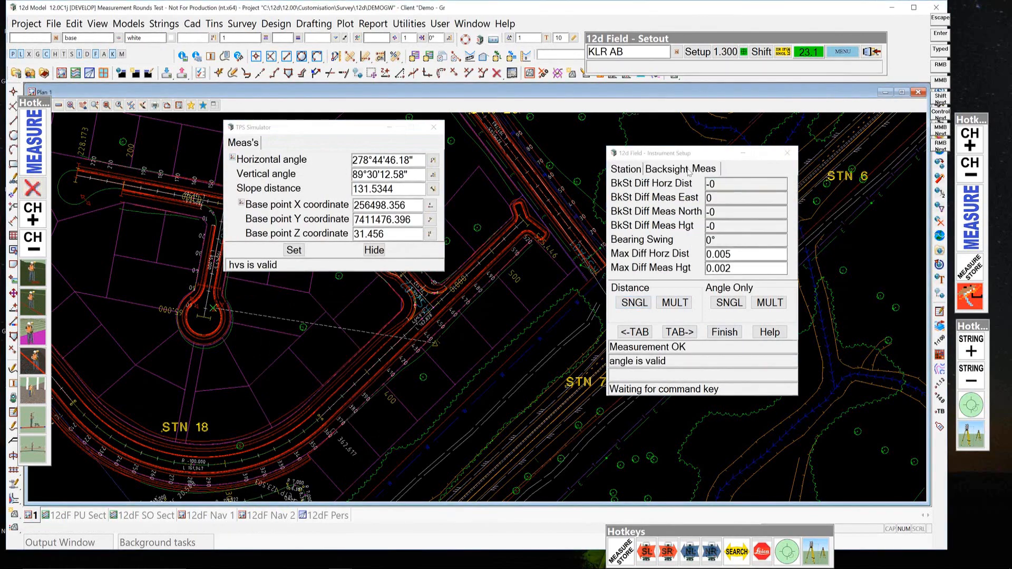
# Set the simulator values, hide the simulator and finish the instrument setup.
pyautogui.click(293, 250)
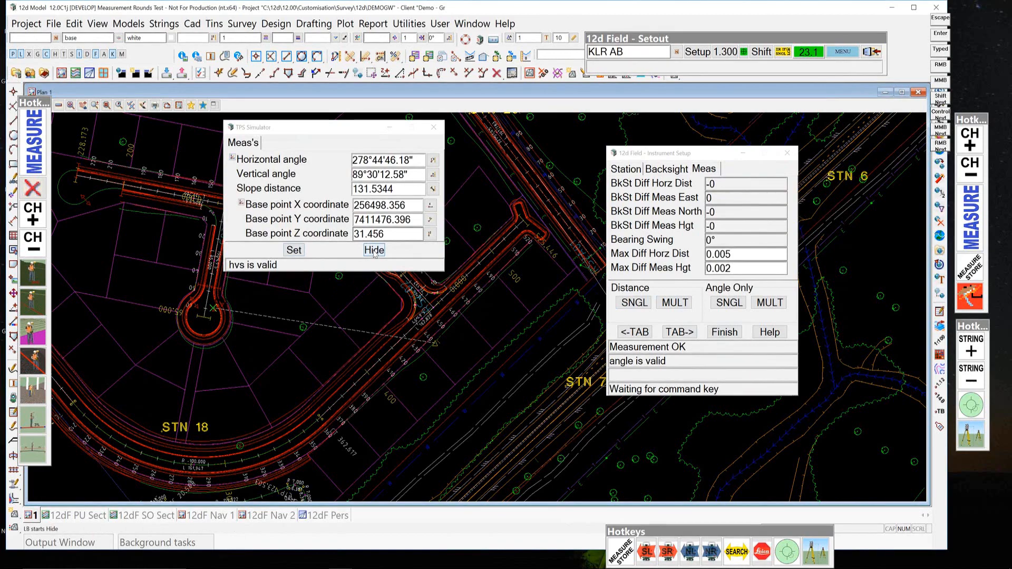
pyautogui.click(294, 250)
pyautogui.click(375, 250)
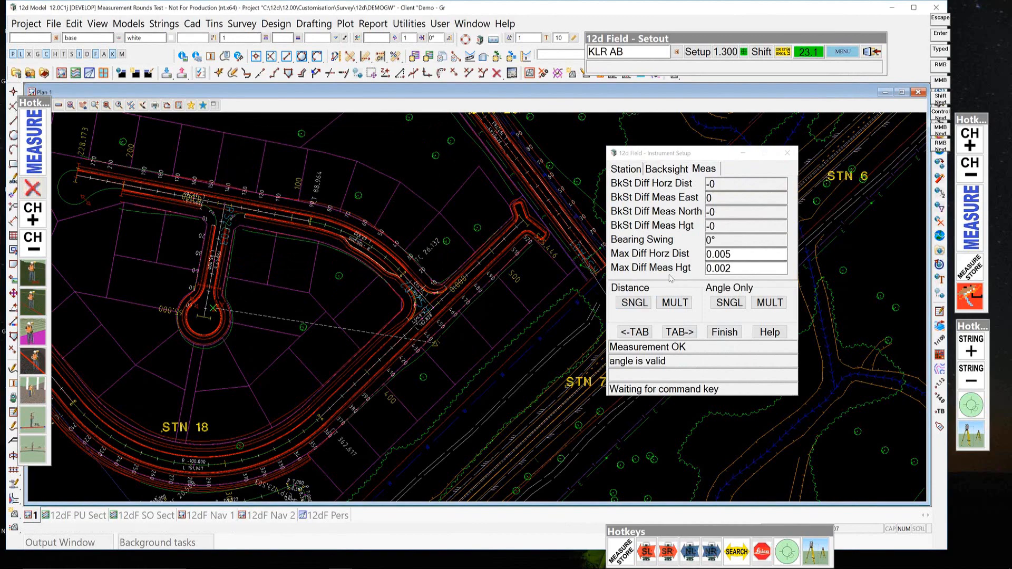
pyautogui.click(726, 333)
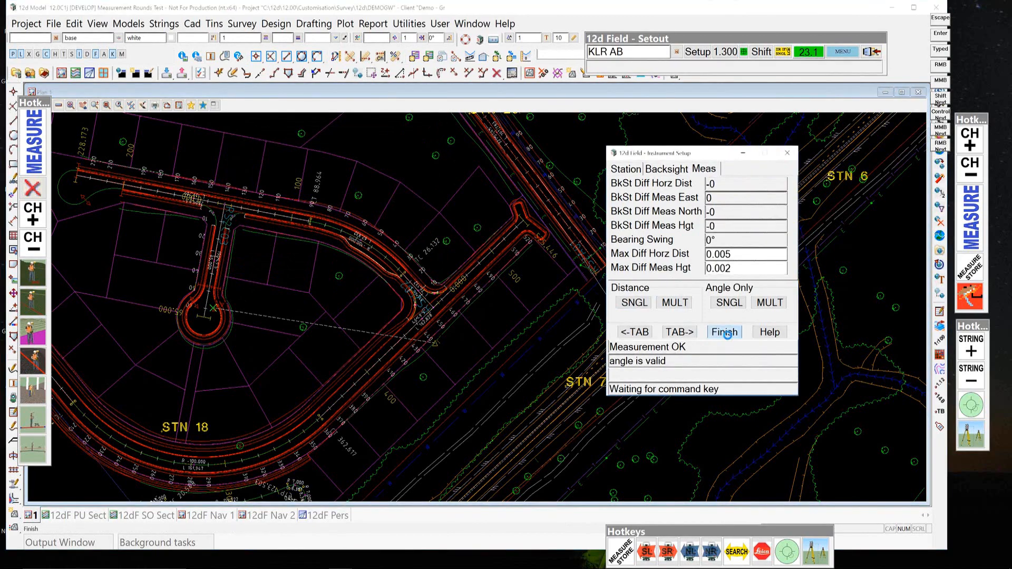
# Use TPS Position to turn the instrument to a plan point between STN 17 and STN 19, and finish positioning.
pyautogui.click(843, 51)
pyautogui.click(864, 276)
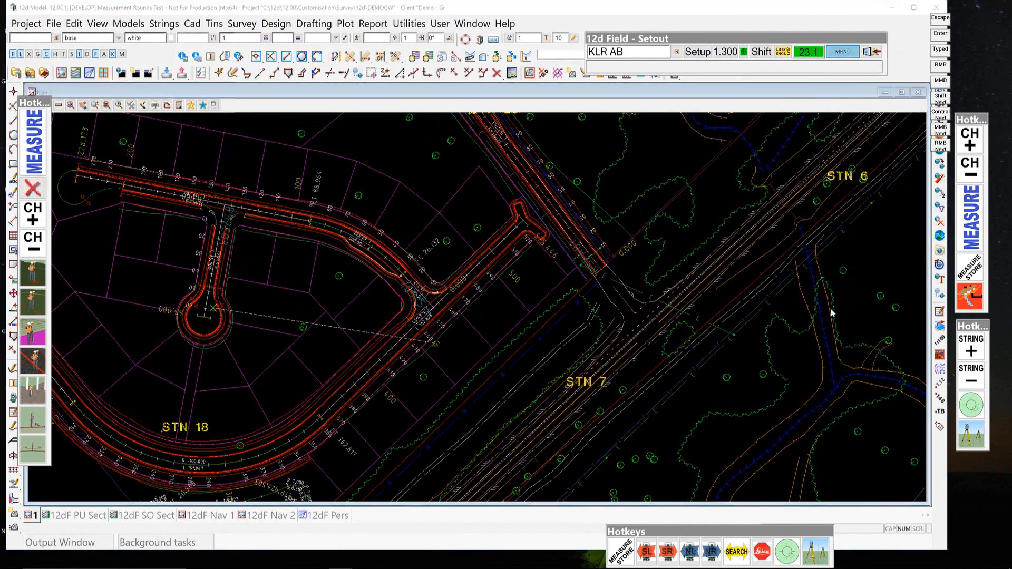
pyautogui.click(158, 138)
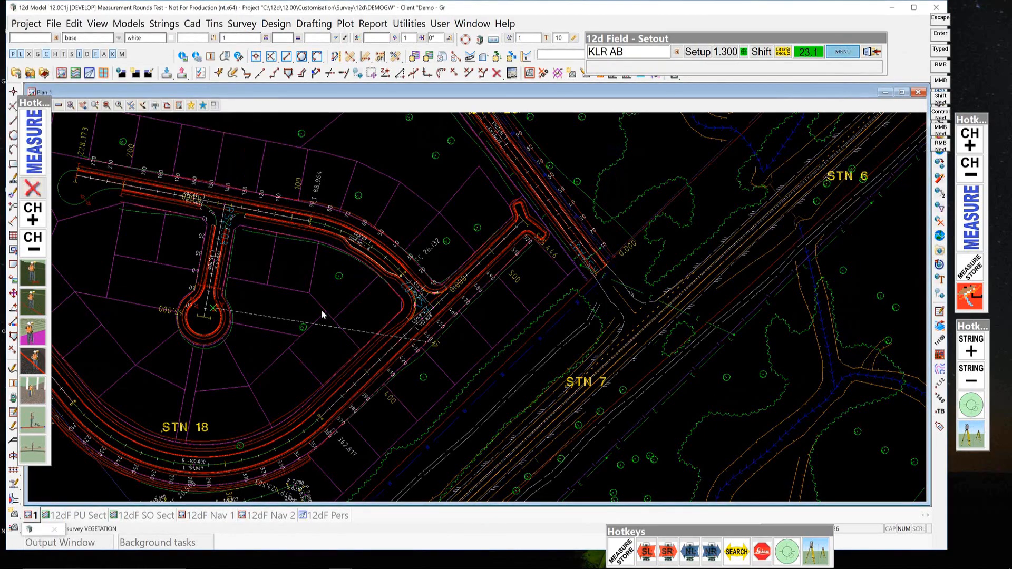
pyautogui.click(371, 409)
pyautogui.click(350, 417)
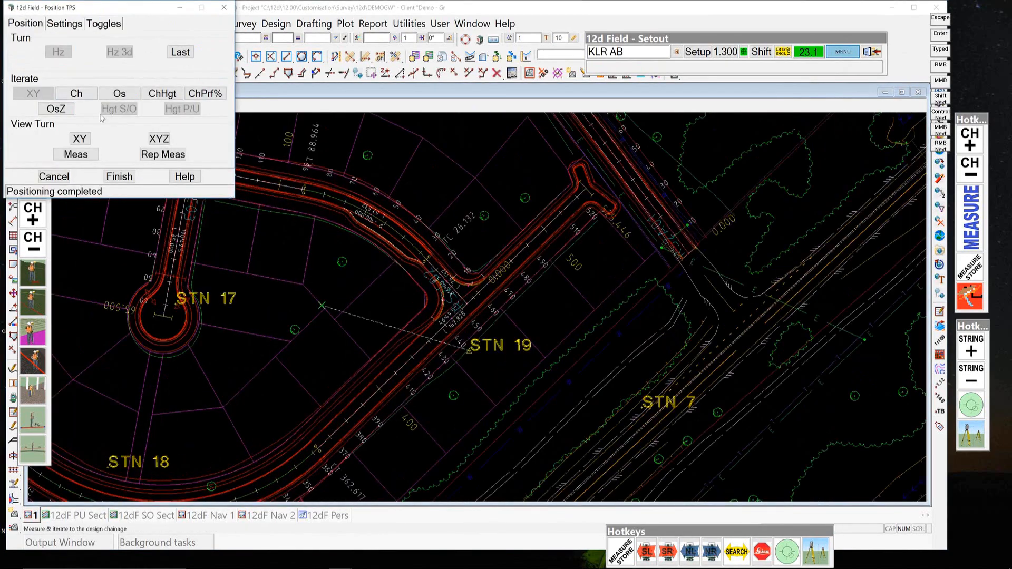
pyautogui.click(116, 176)
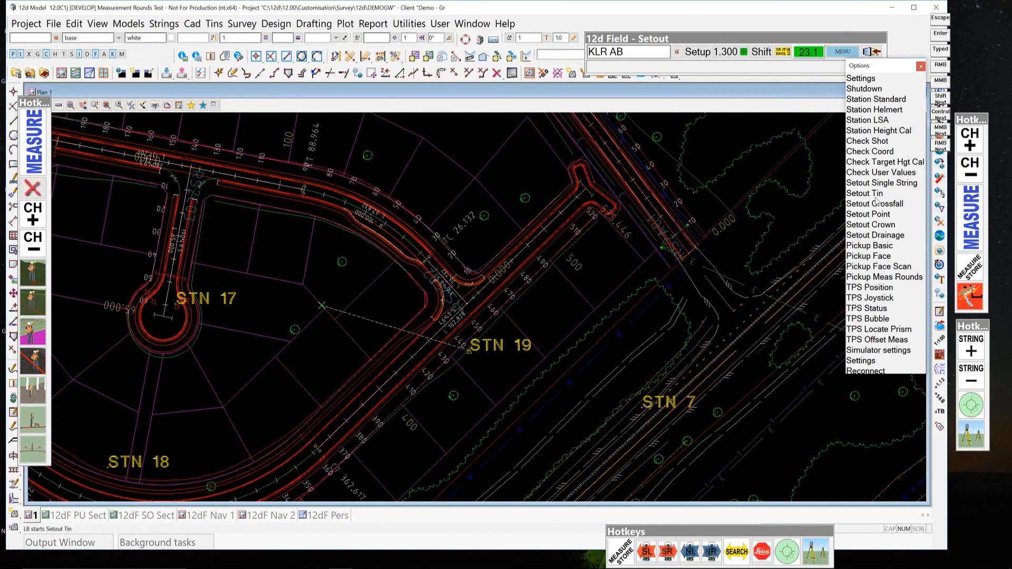
# Measure a shot with Pickup Basic, inspect the prism symbol on the plan and finish the pickup.
pyautogui.click(871, 246)
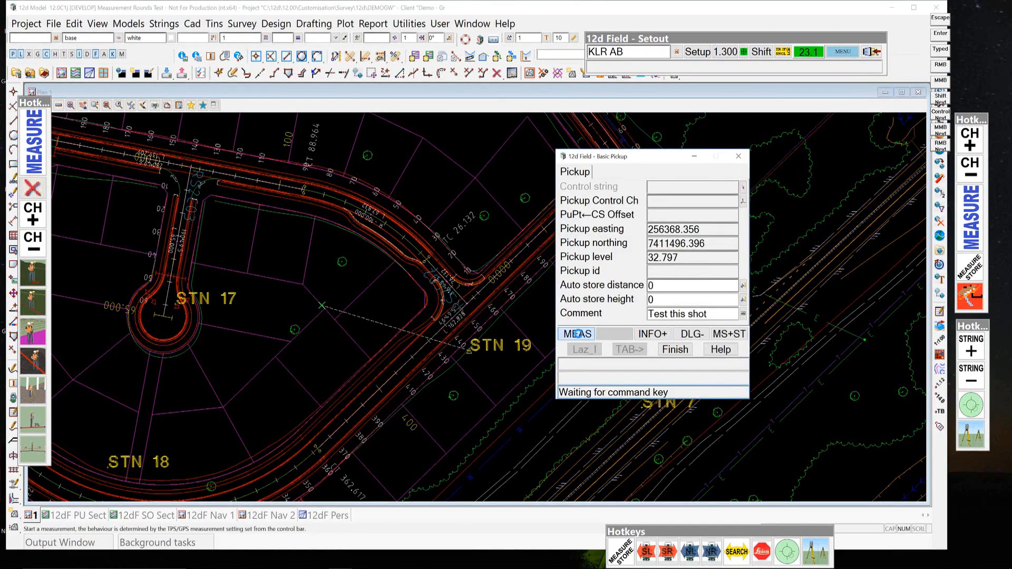
pyautogui.click(577, 334)
pyautogui.click(648, 216)
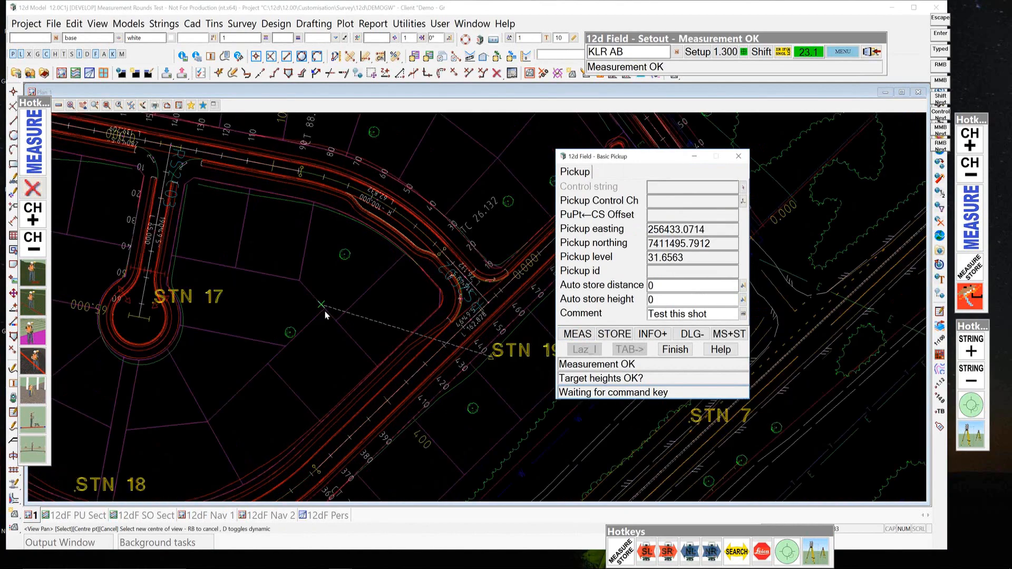
pyautogui.scroll(2, 325, 314)
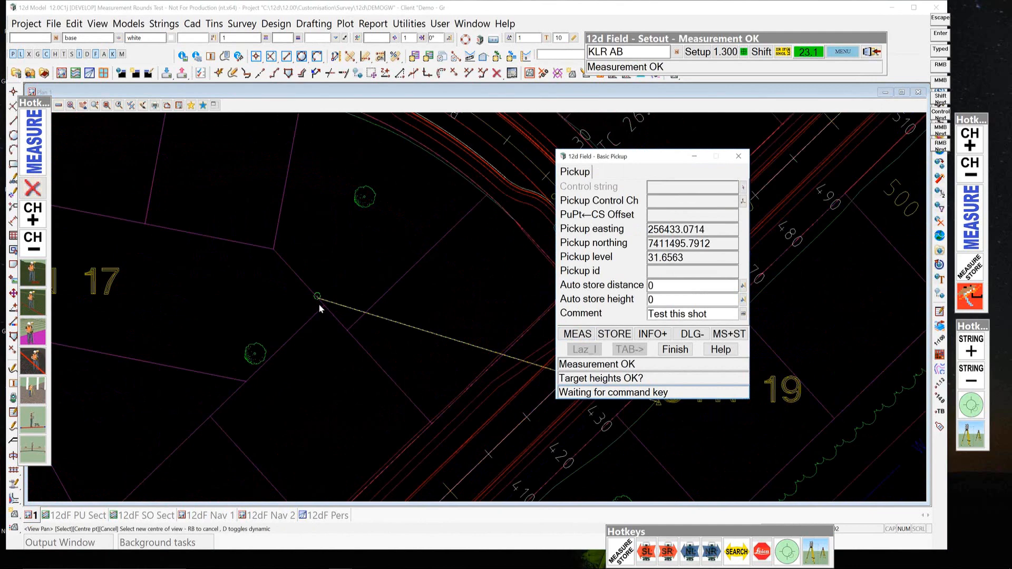
pyautogui.click(677, 351)
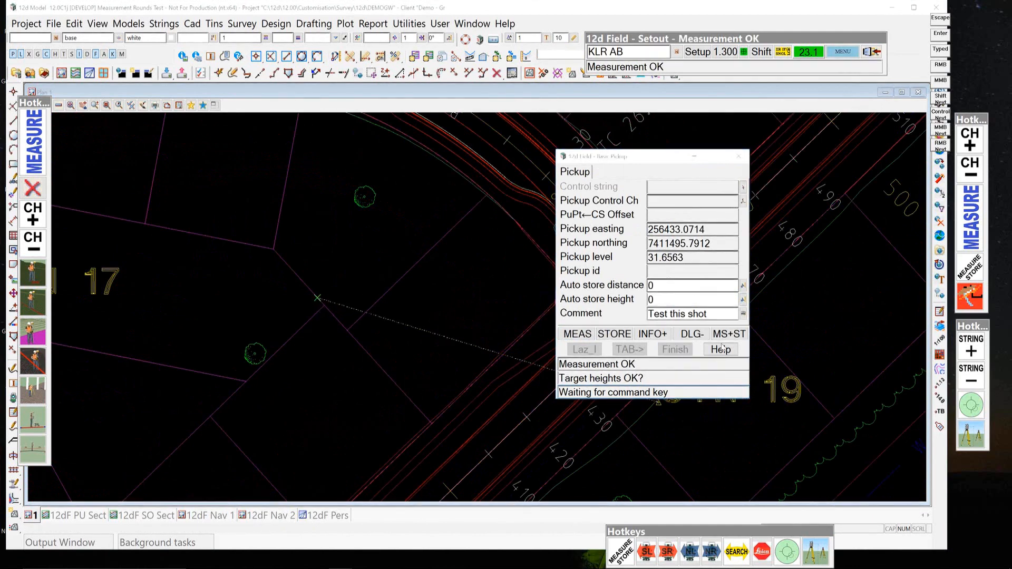
# In the 12d Field plan view settings, set prism size to 25, plan pole size to 35 and plan pole cross size to 40 pixels.
pyautogui.click(842, 51)
pyautogui.click(868, 355)
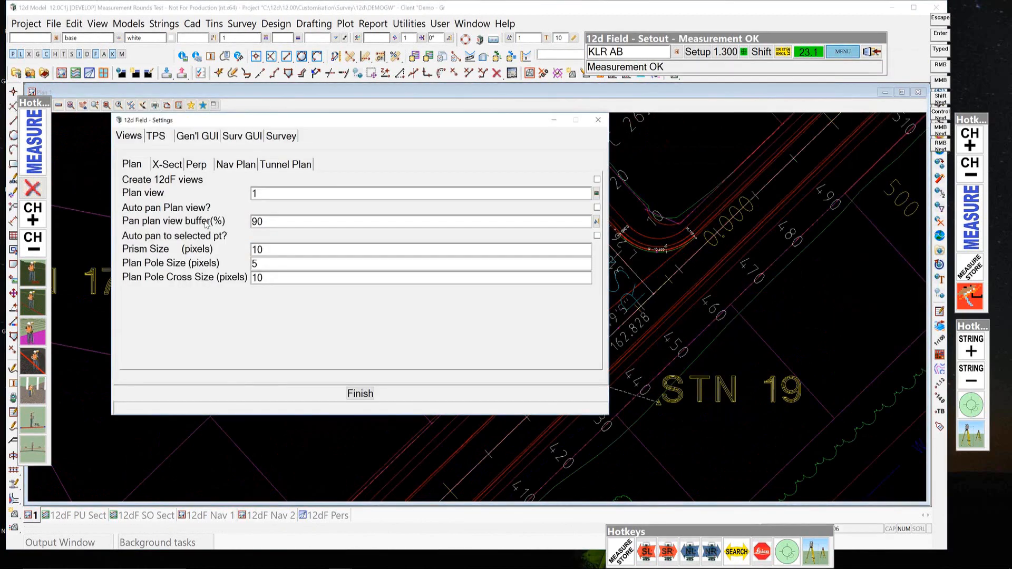
pyautogui.write('25')
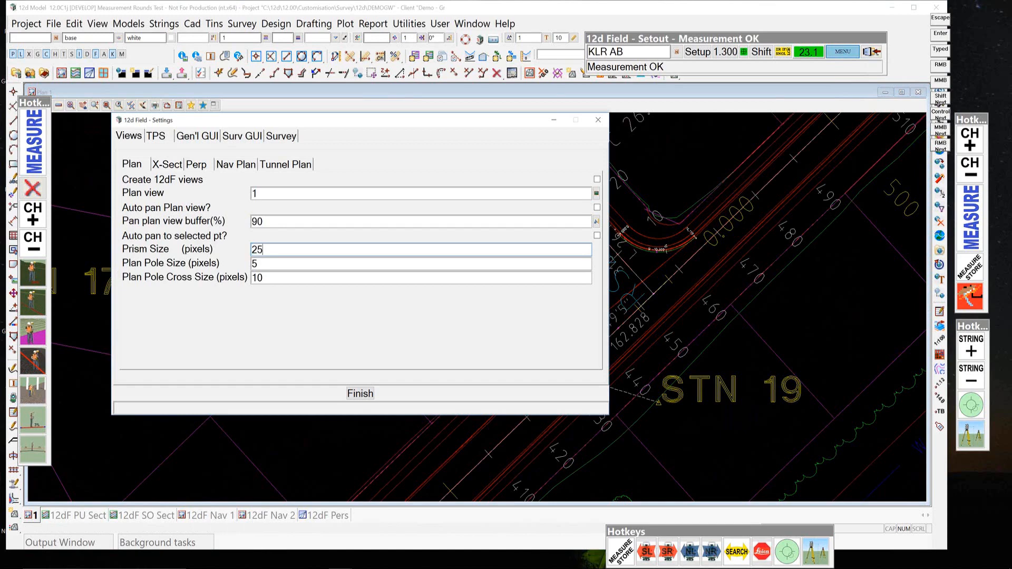
pyautogui.press('Tab')
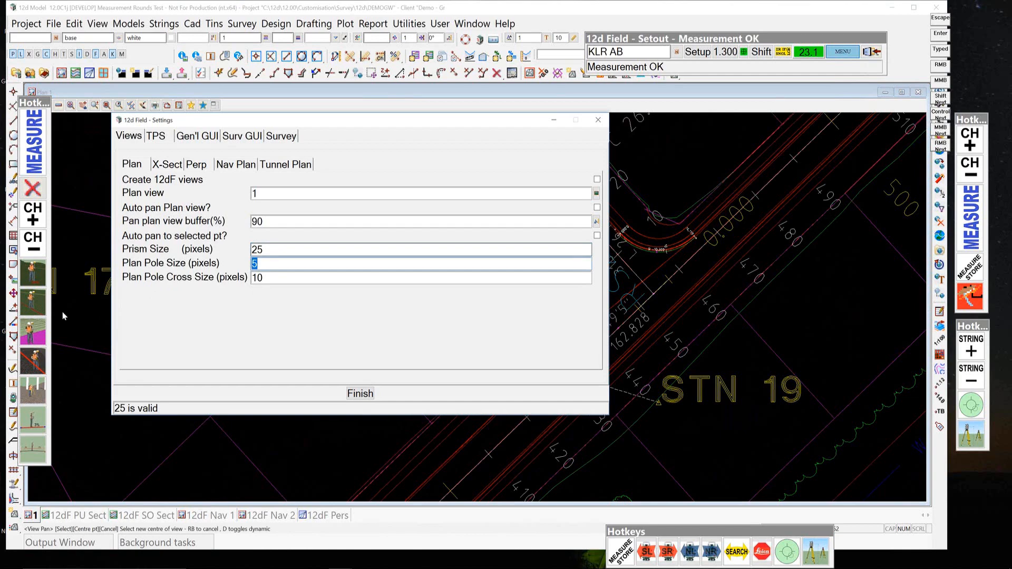
pyautogui.write('35')
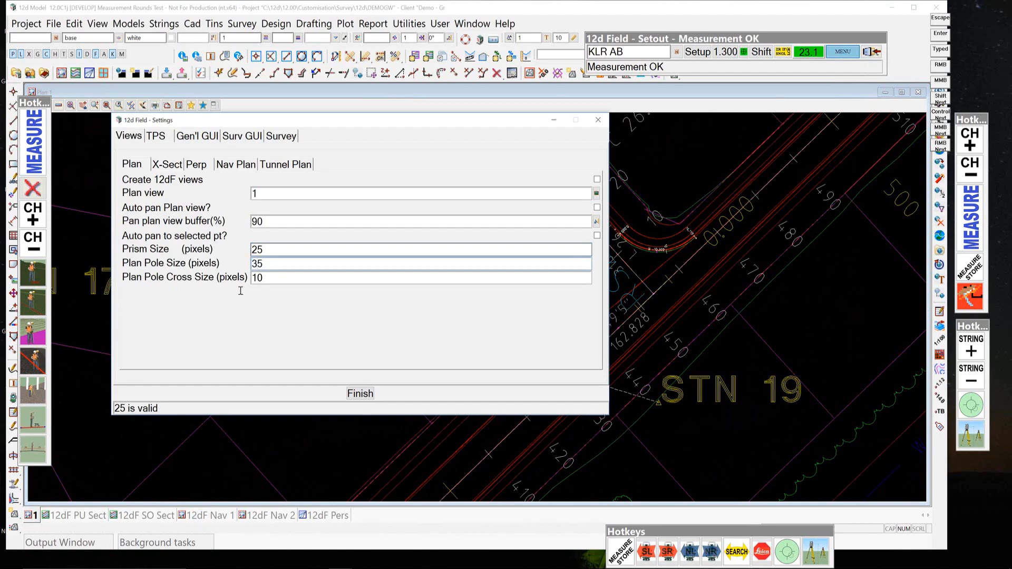
pyautogui.press('Tab')
pyautogui.write('4')
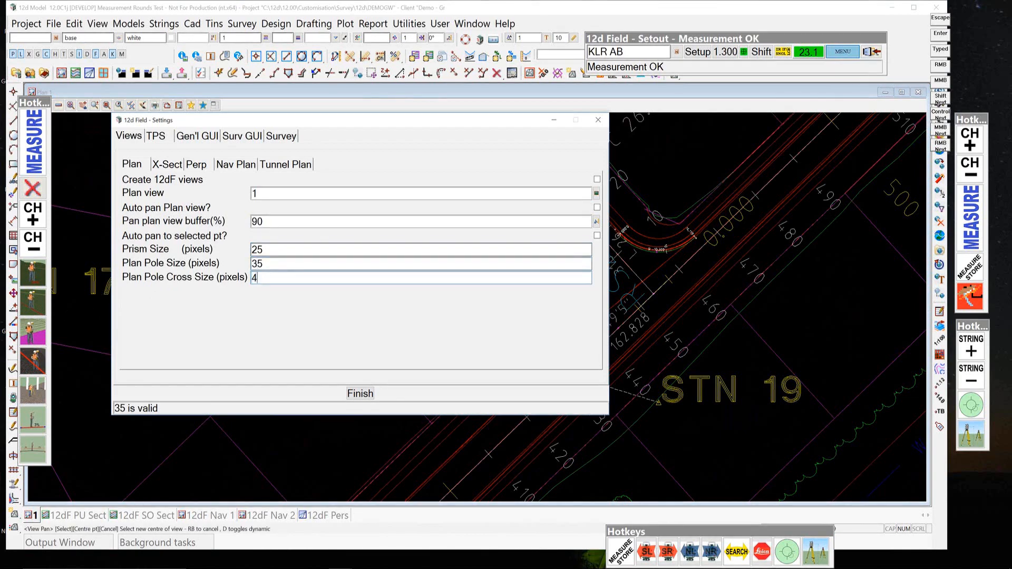
pyautogui.write('0')
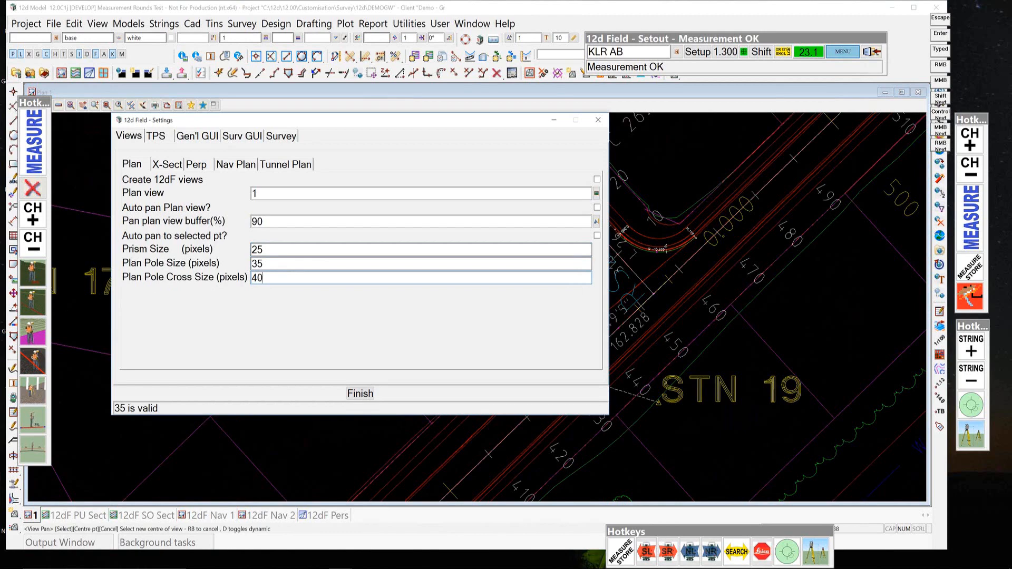
pyautogui.click(362, 392)
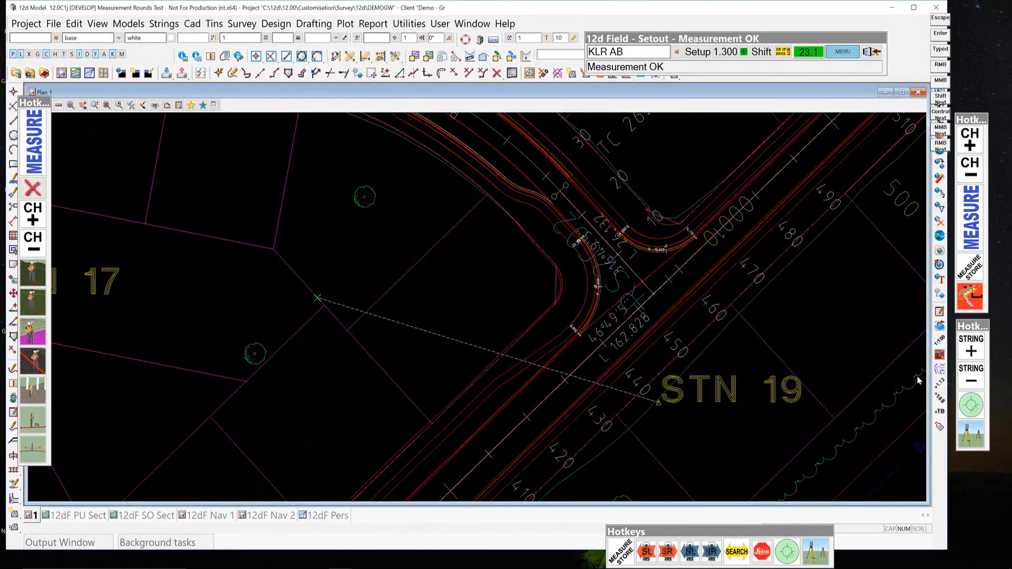
# Measure a shot with Pickup Basic, accepting the target heights, inspect the resized prism symbol on the plan and finish the pickup.
pyautogui.click(836, 51)
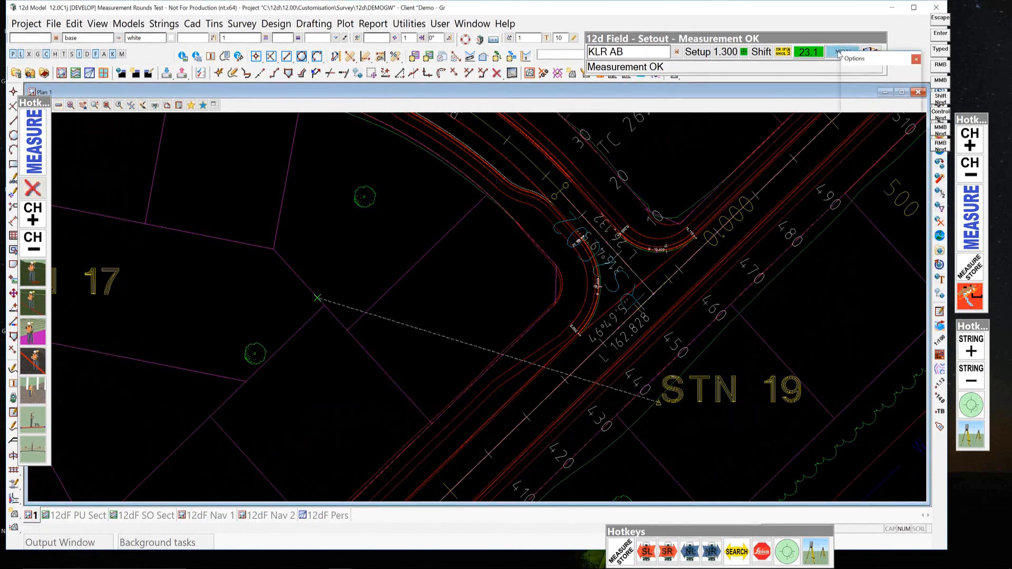
pyautogui.click(839, 255)
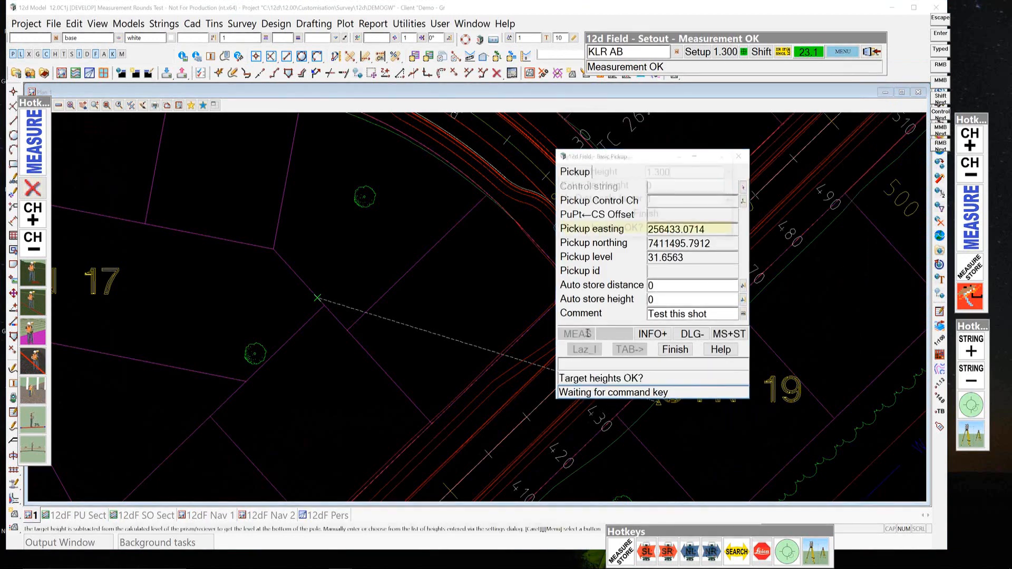
pyautogui.click(649, 216)
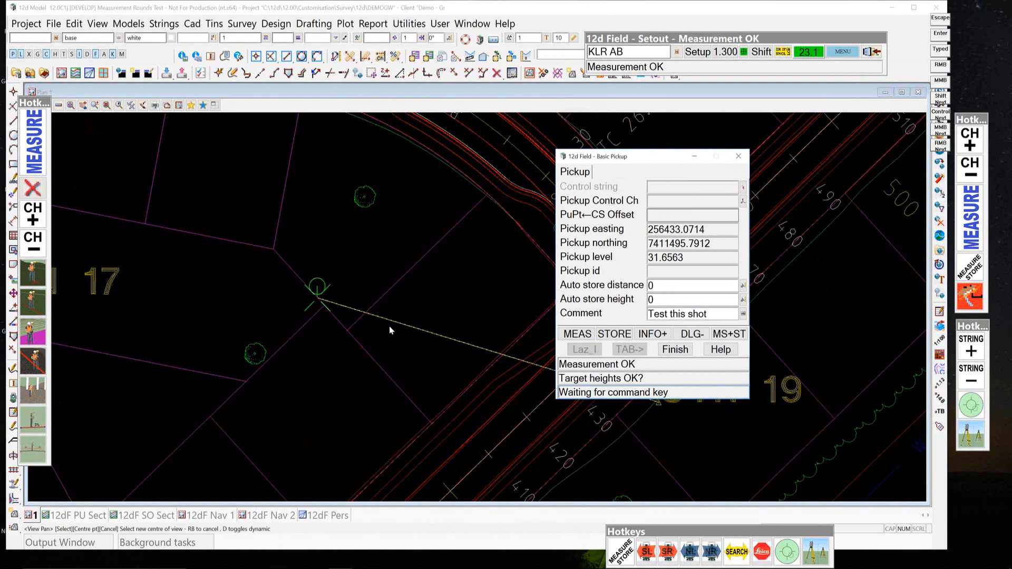
pyautogui.click(841, 69)
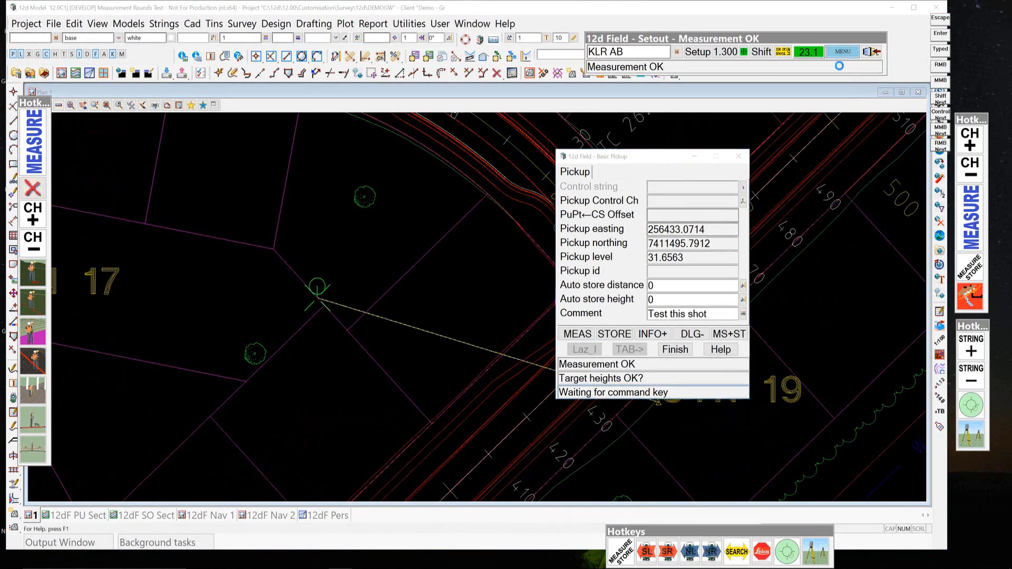
pyautogui.click(676, 350)
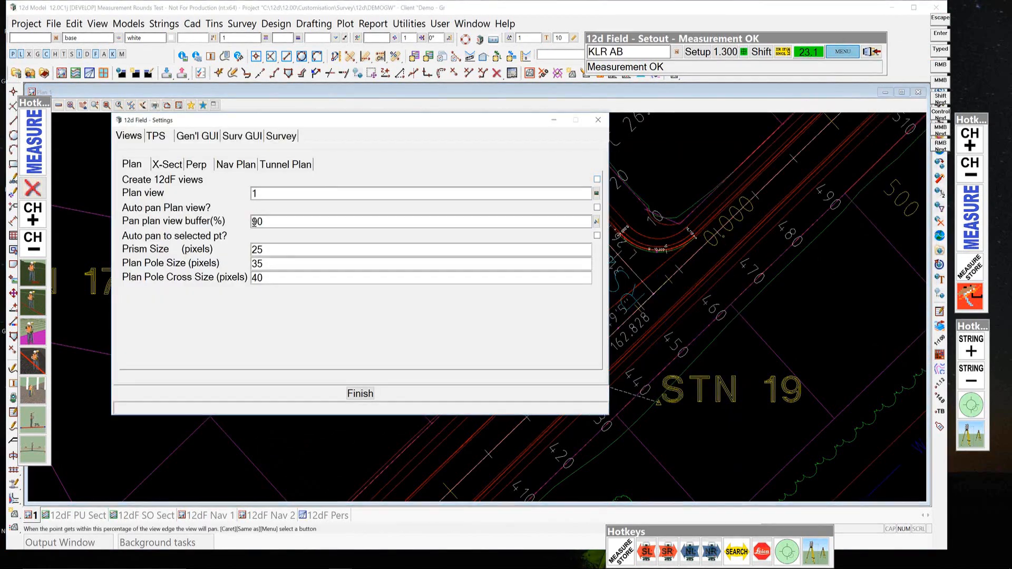
# Set the plan pole size to 50 pixels in the 12d Field plan view settings and finish.
pyautogui.moveTo(273, 263); pyautogui.dragTo(158, 260)
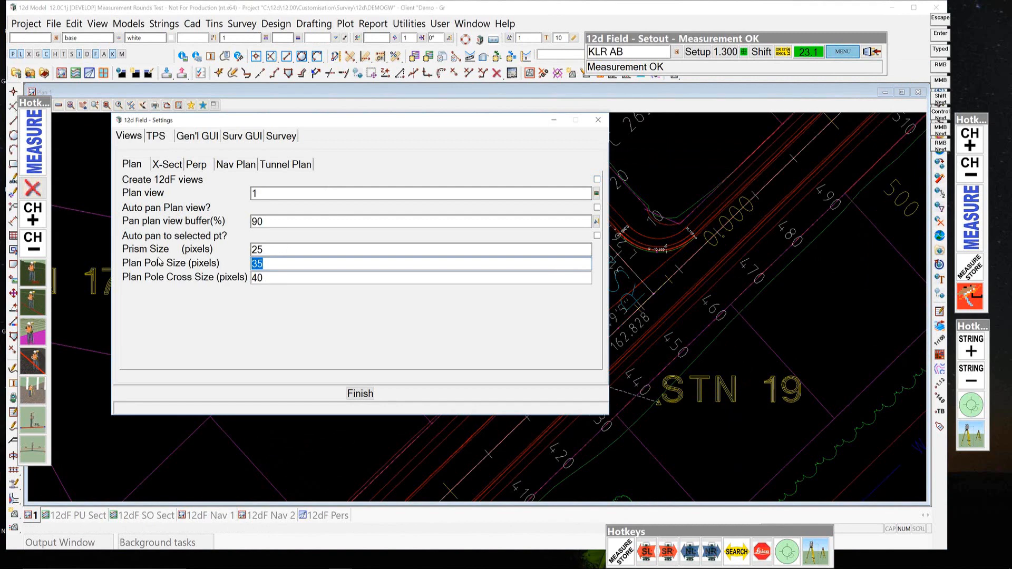
pyautogui.write('5')
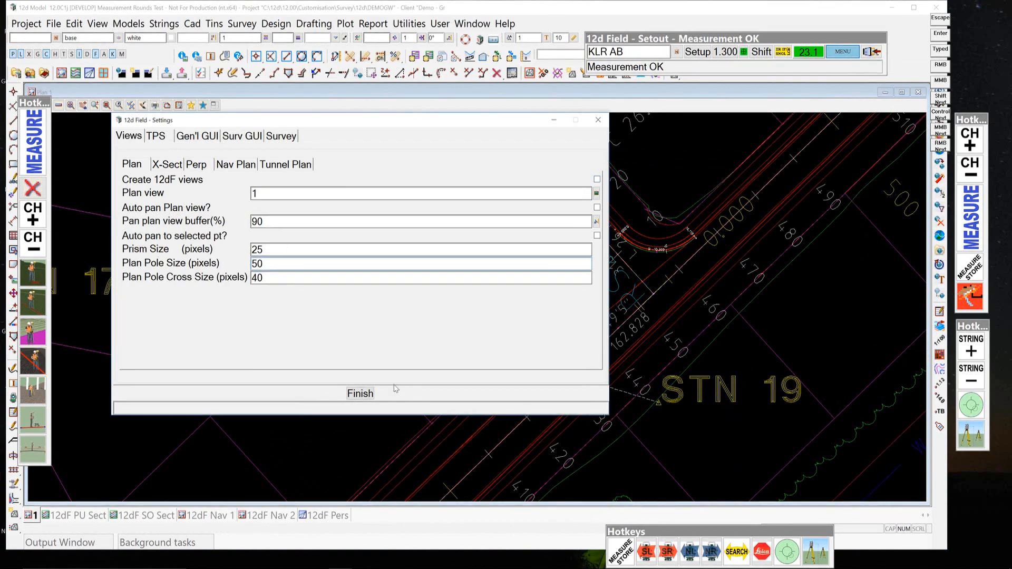
pyautogui.click(359, 395)
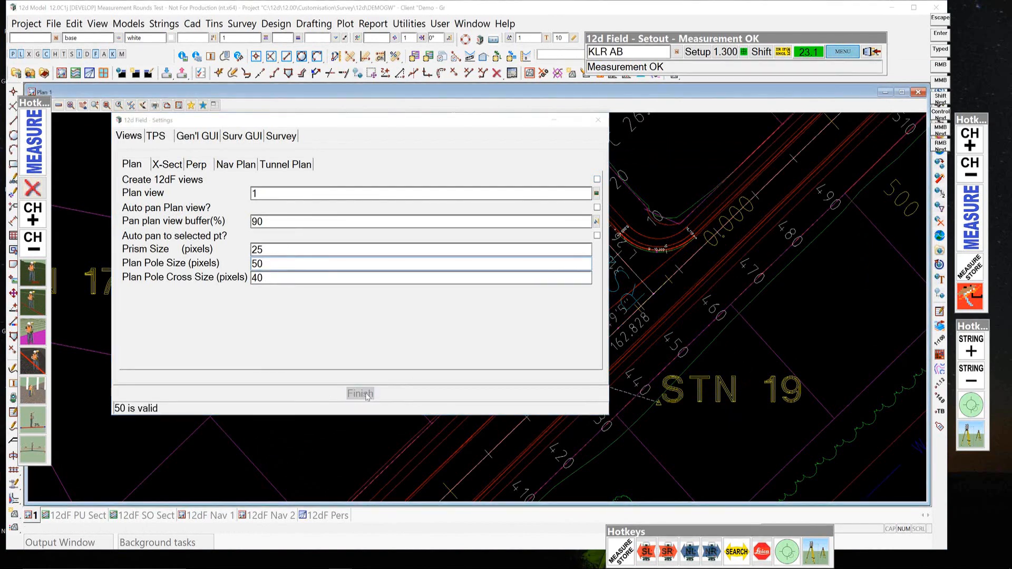
# Remeasure the point with Pickup Basic, examine the longer pole symbol at different plan scales, and finish the pickup.
pyautogui.click(842, 51)
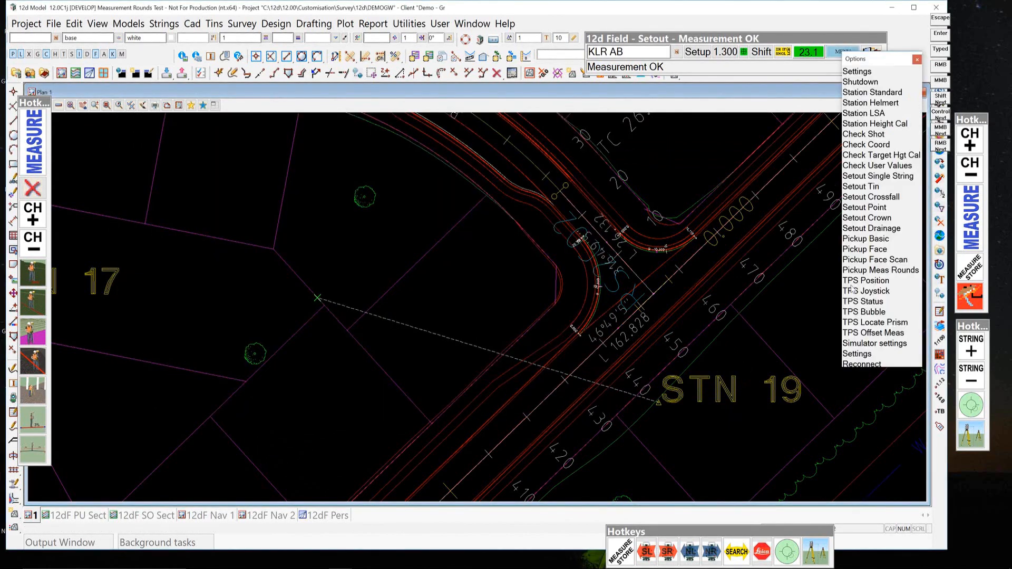
pyautogui.click(863, 239)
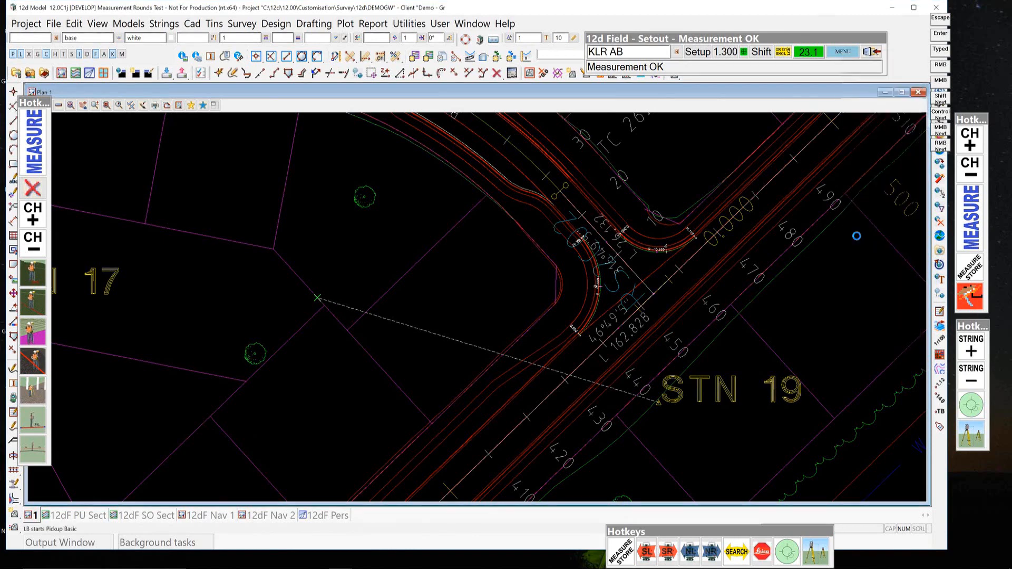
pyautogui.click(634, 315)
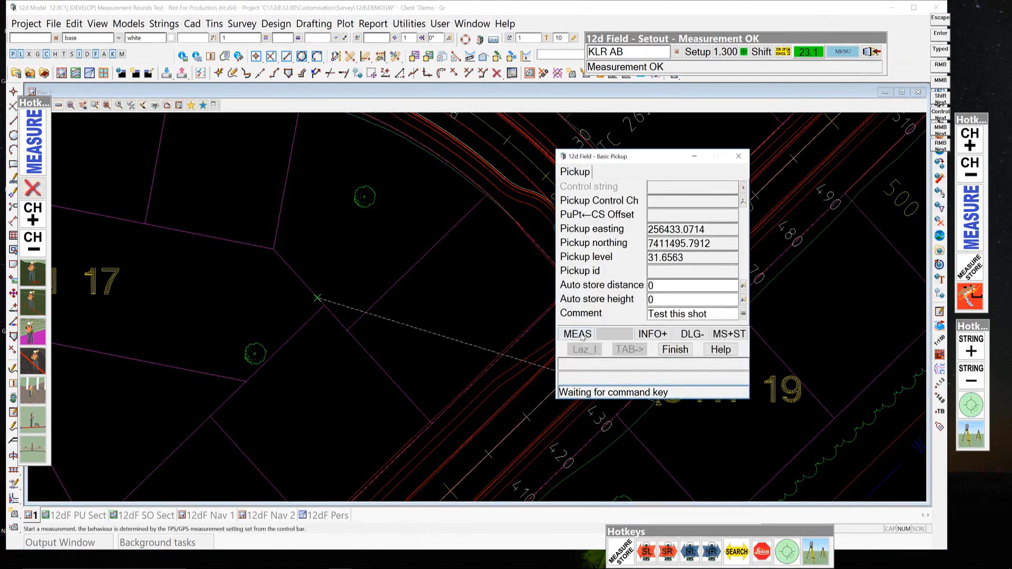
pyautogui.click(580, 333)
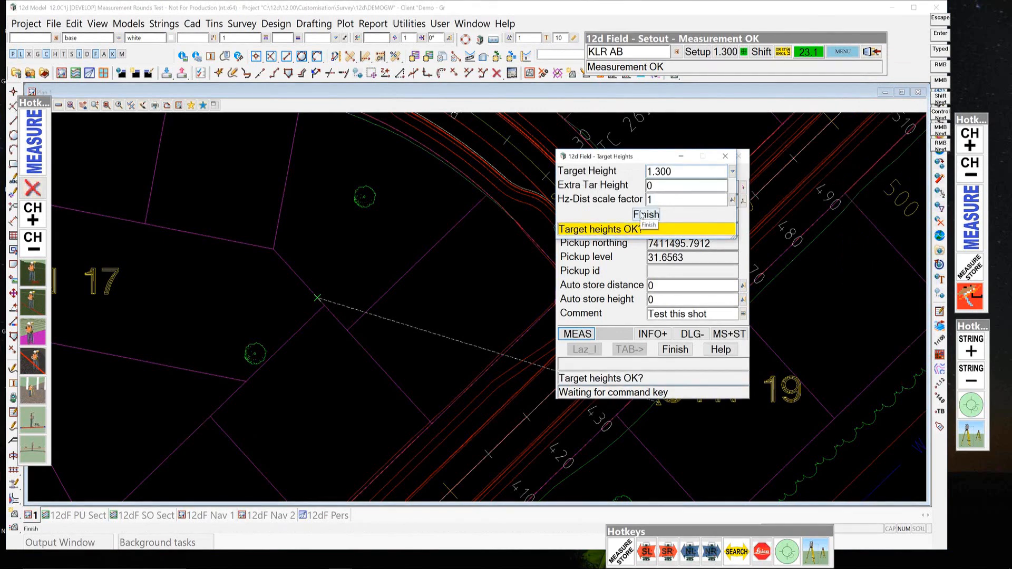
pyautogui.click(645, 215)
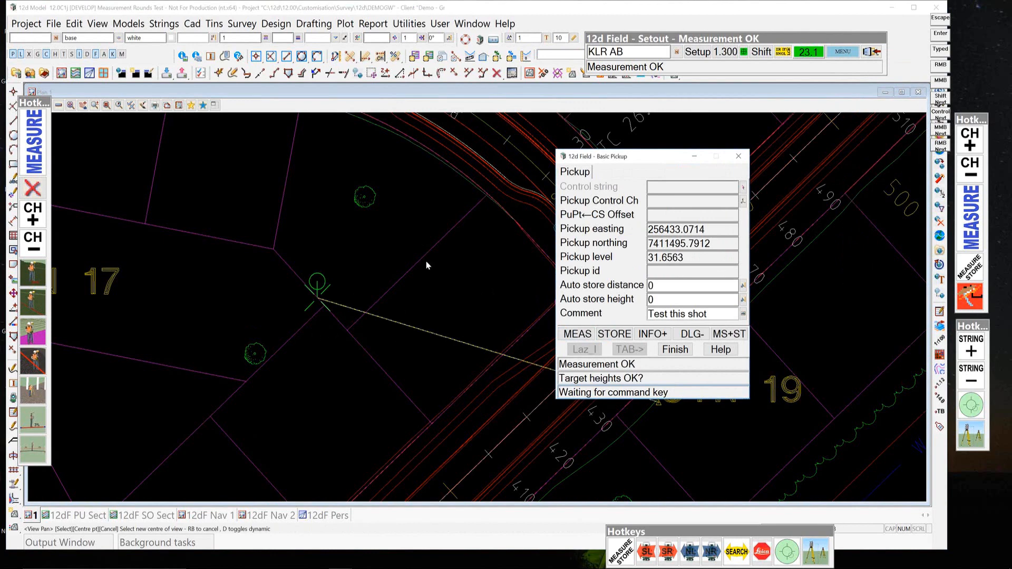
pyautogui.scroll(-3, 426, 261)
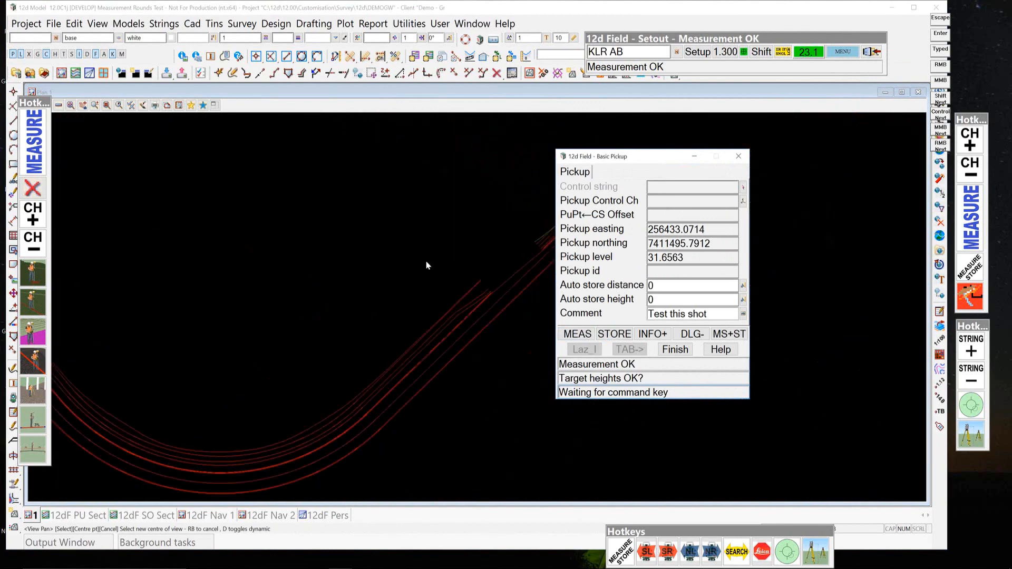
pyautogui.scroll(-2, 426, 261)
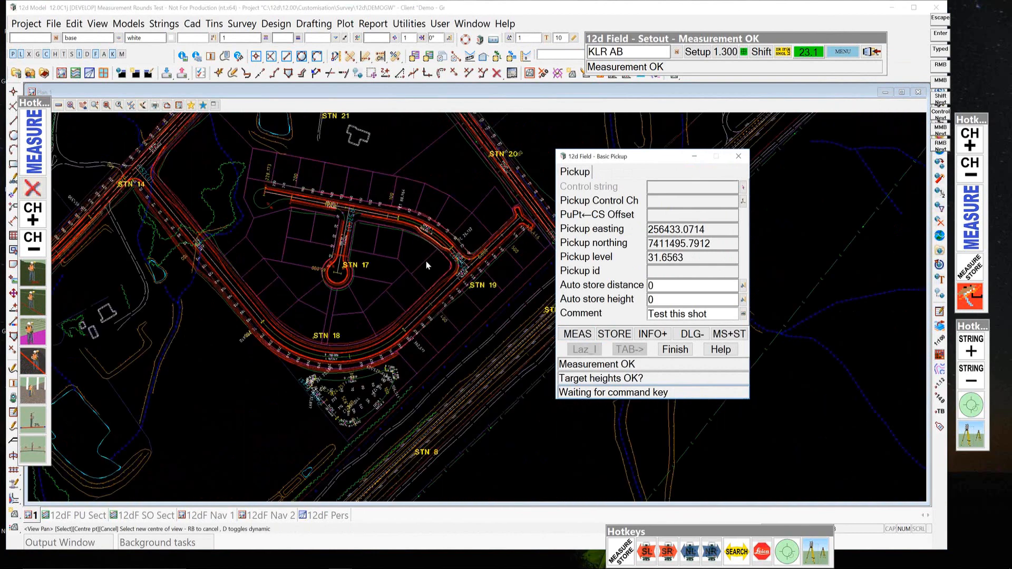
pyautogui.scroll(1, 426, 272)
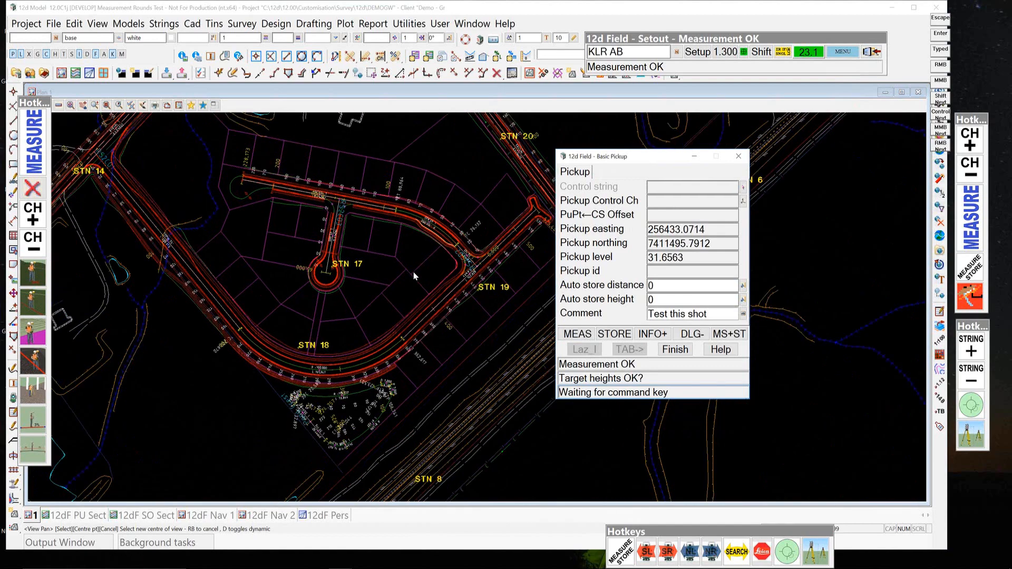
pyautogui.scroll(1, 414, 272)
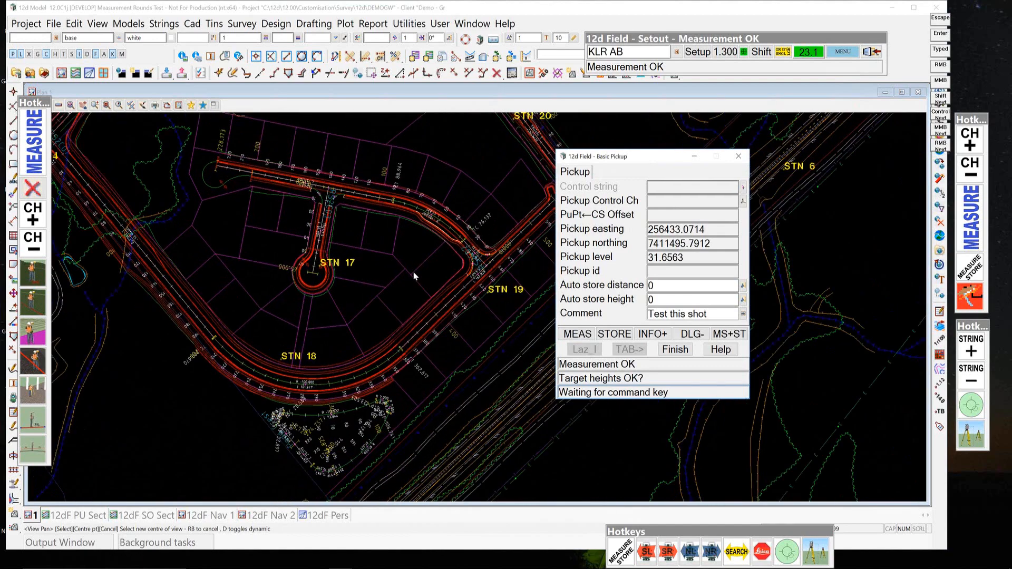
pyautogui.scroll(5, 413, 272)
pyautogui.click(674, 350)
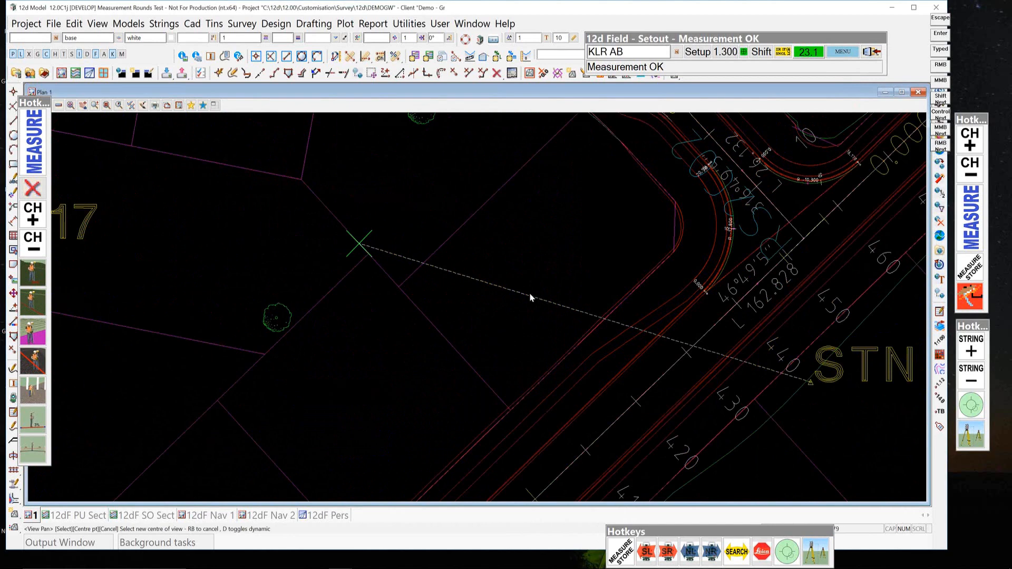
# Open the 12d Field general interface settings, review the font size options and show the event sound assignments.
pyautogui.click(842, 51)
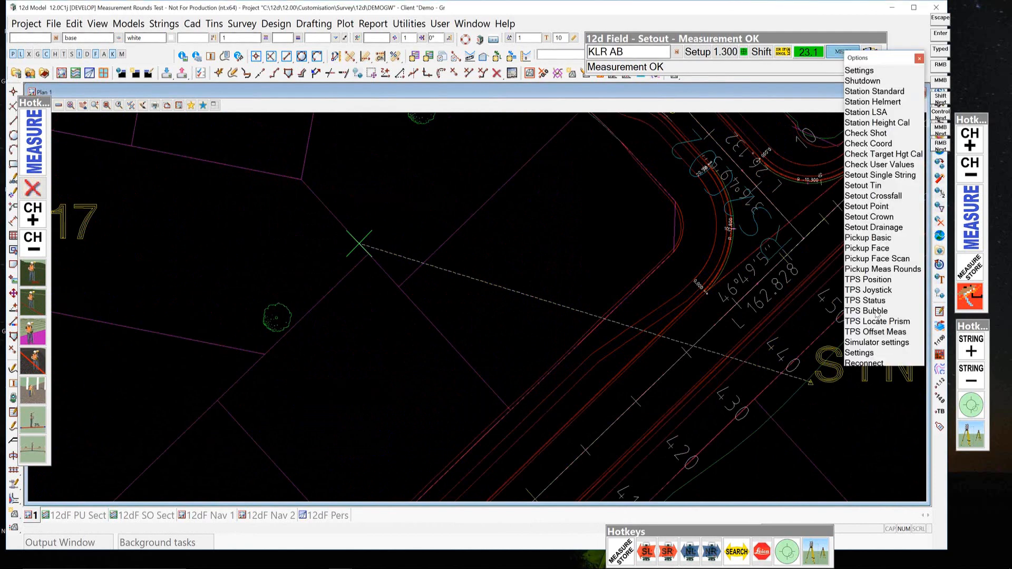
pyautogui.click(851, 350)
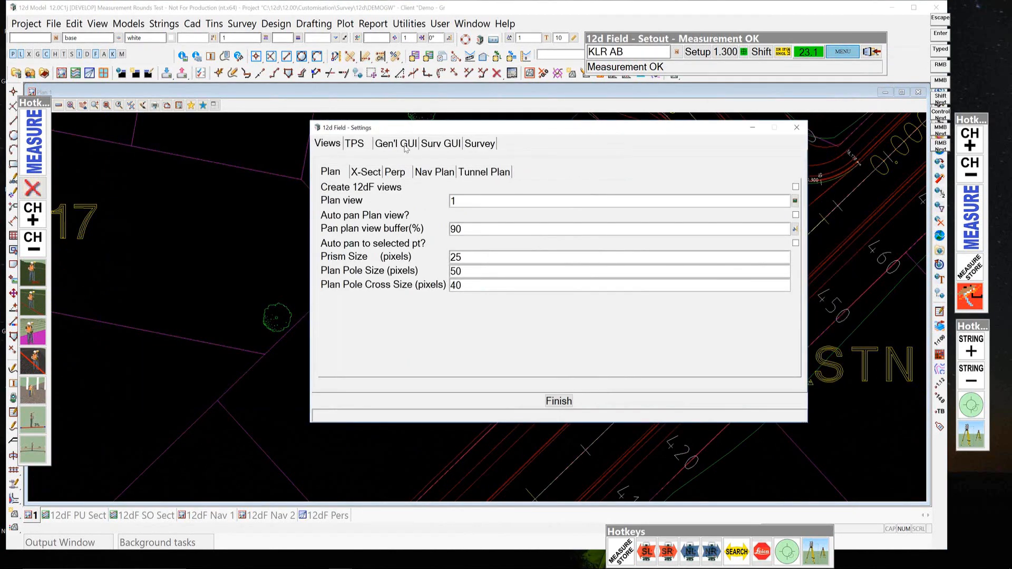
pyautogui.click(406, 148)
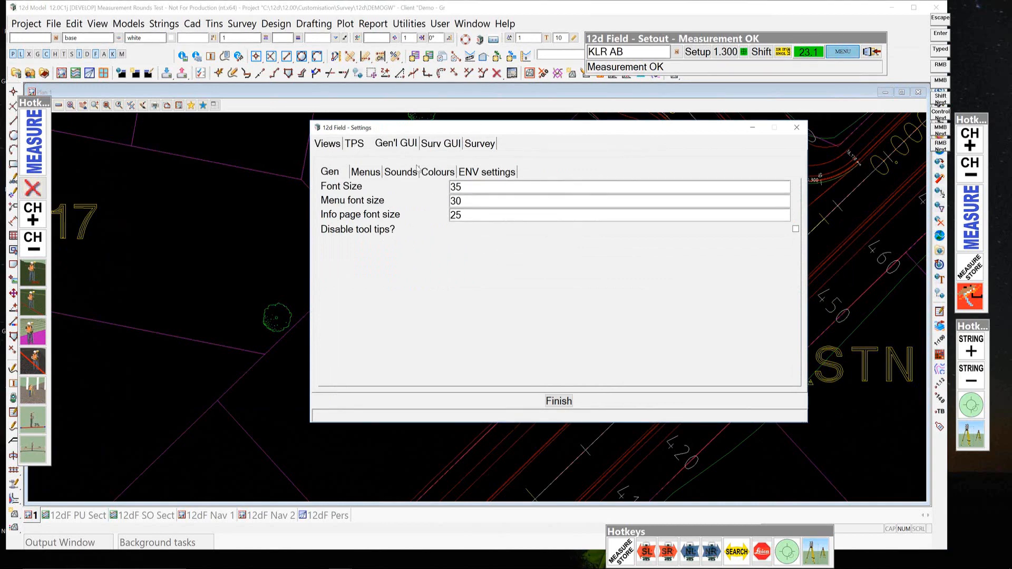
pyautogui.click(401, 172)
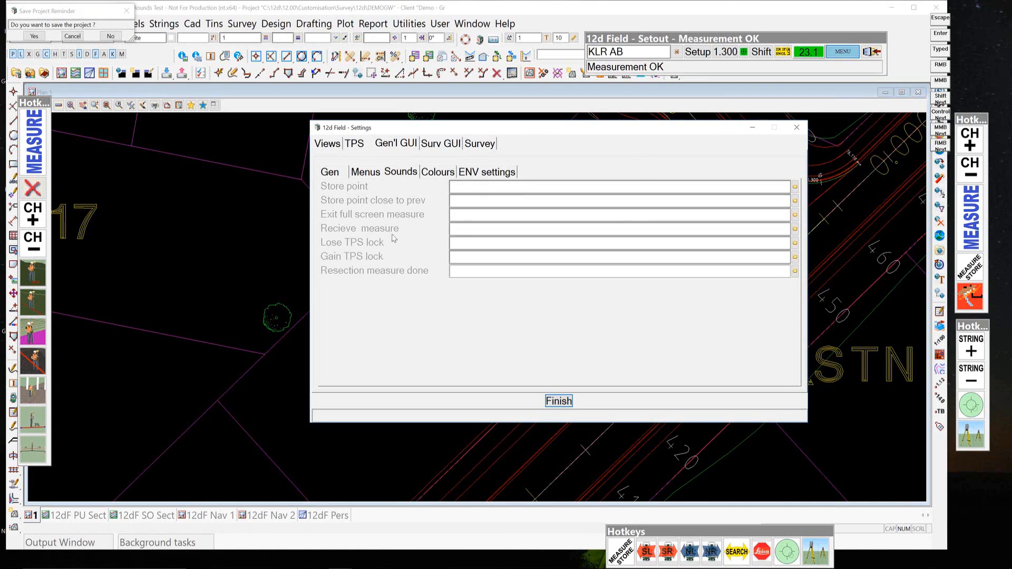
# Assign Eng_stakepoint.wav from C:\12d\XTRA\Sounds For 12D Field as the sound for storing a point close to the previous one.
pyautogui.click(795, 201)
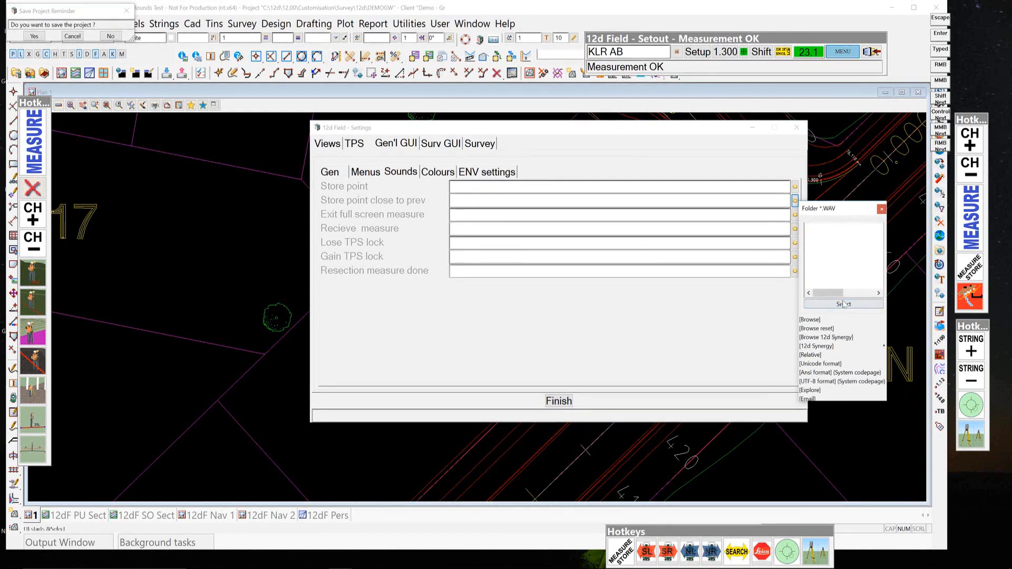
pyautogui.click(810, 320)
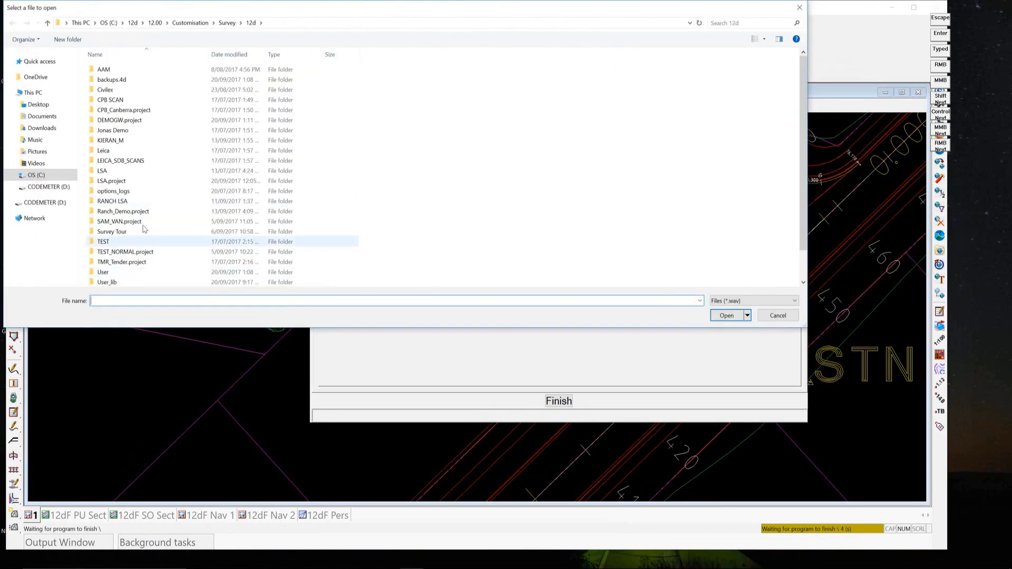
pyautogui.scroll(-1, 150, 238)
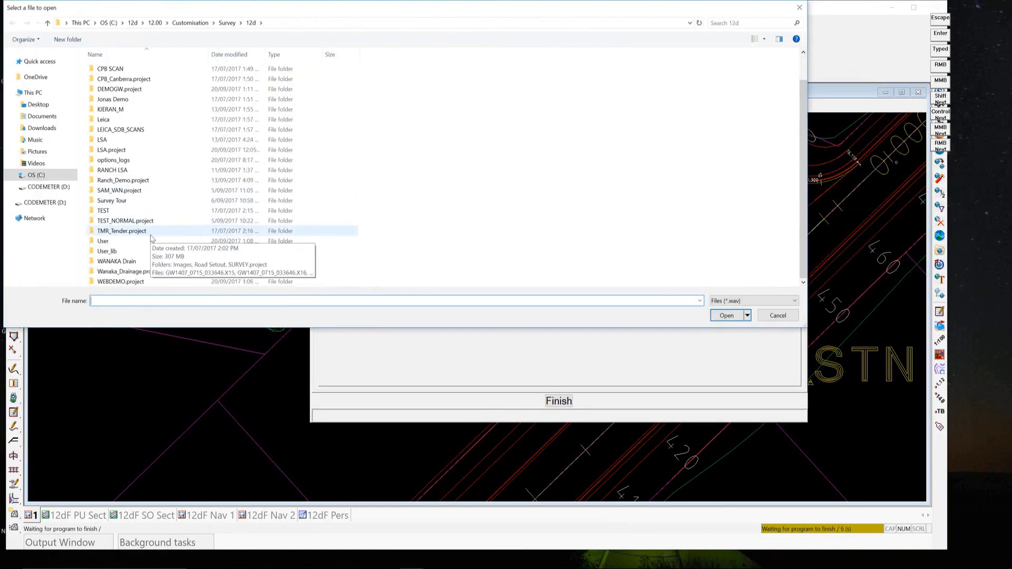
pyautogui.click(133, 23)
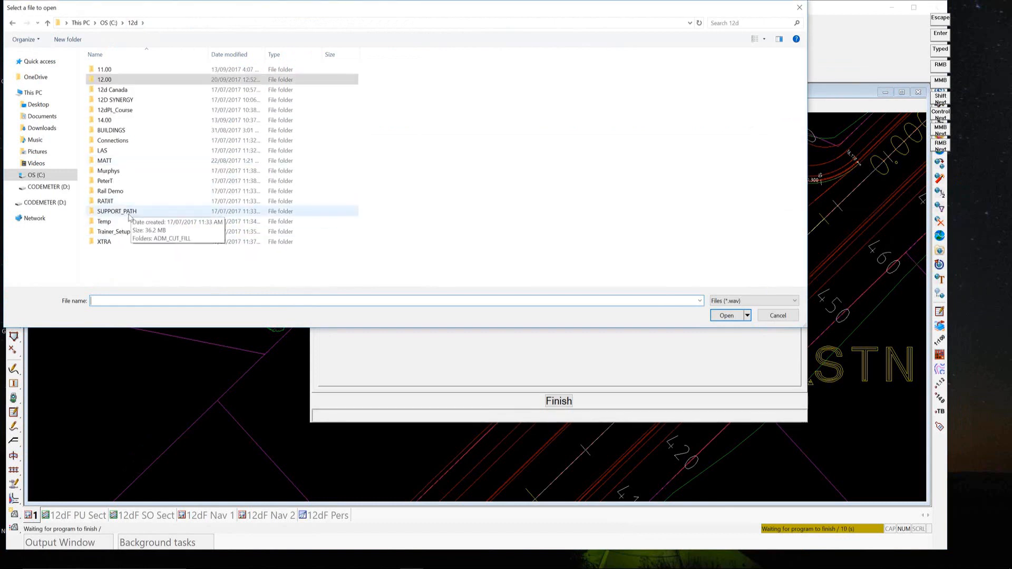
pyautogui.click(104, 242)
pyautogui.doubleClick(104, 242)
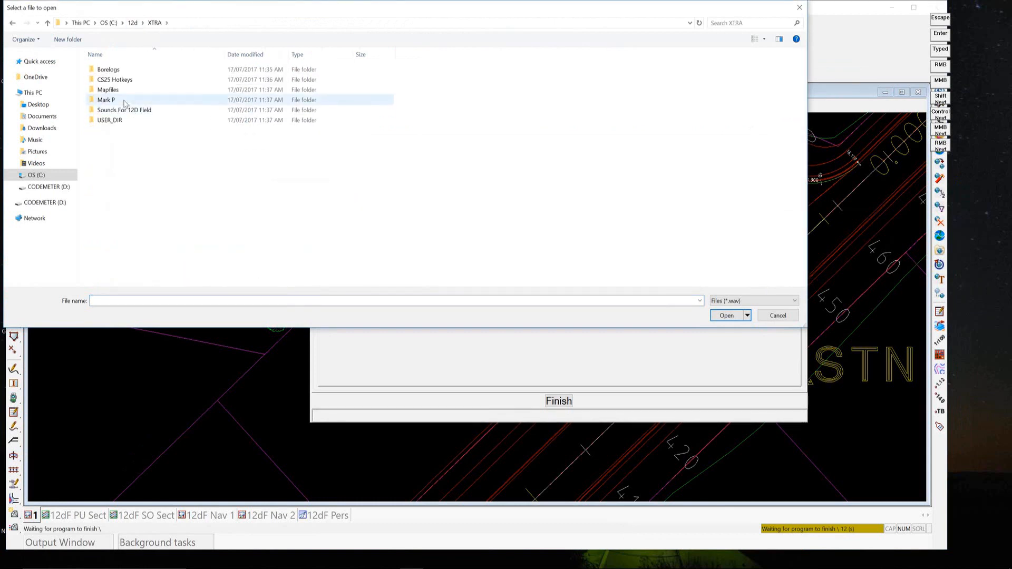
pyautogui.click(124, 100)
pyautogui.doubleClick(131, 111)
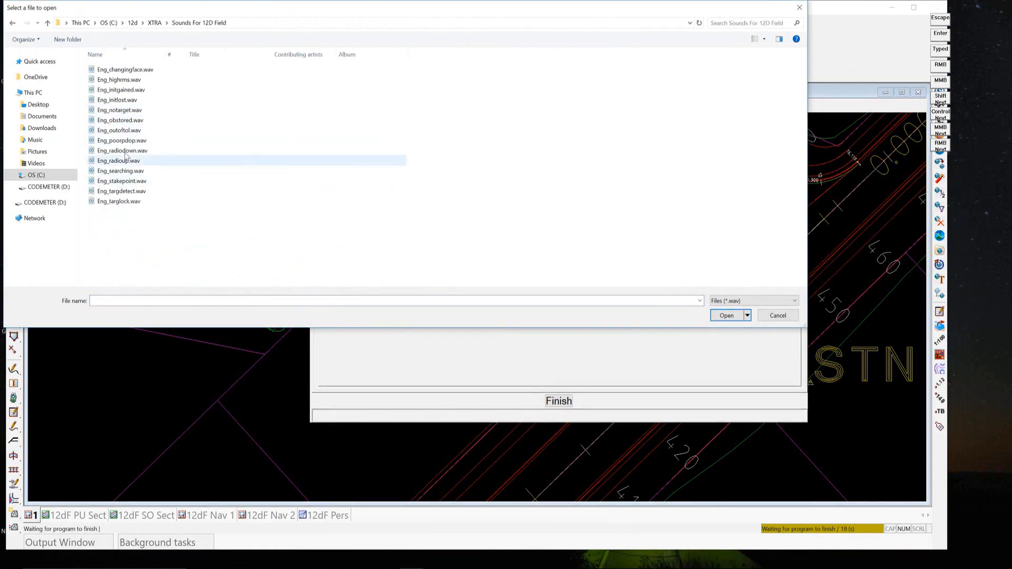
pyautogui.click(129, 181)
pyautogui.click(728, 315)
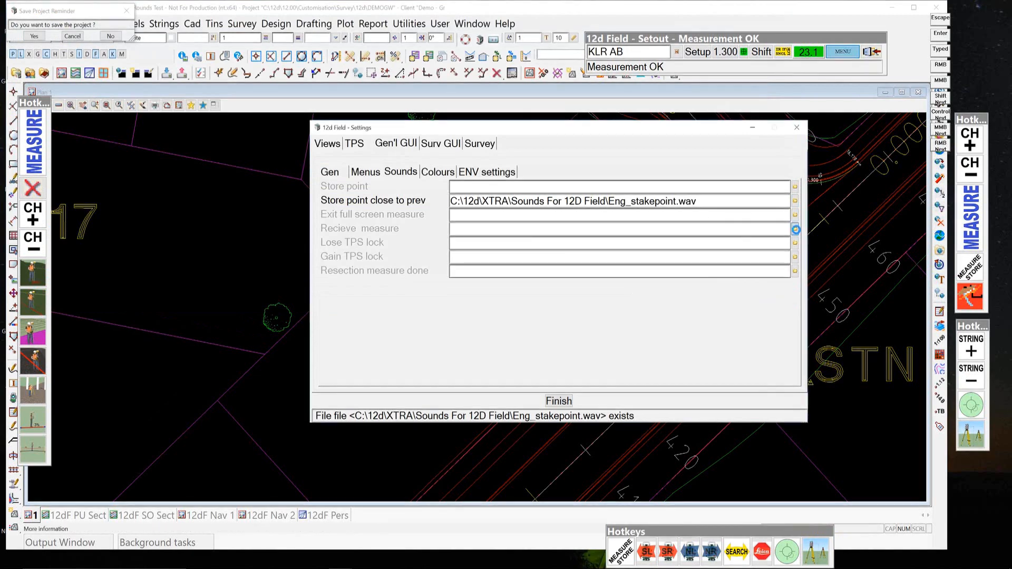
# Assign Eng_stakepoint.wav from the Sounds For 12D Field folder as the receive measure sound and finish the settings.
pyautogui.click(796, 229)
pyautogui.click(814, 347)
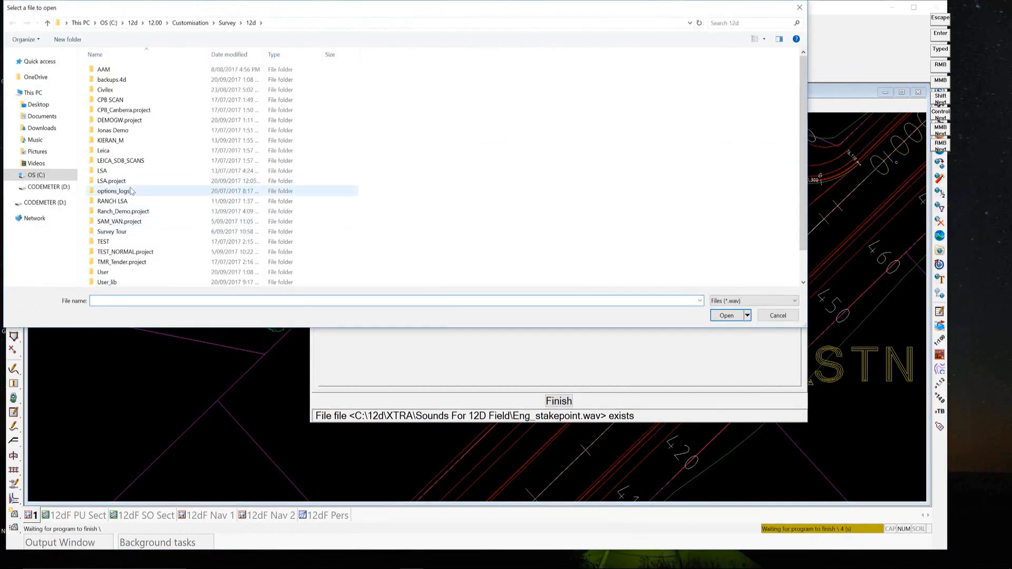
pyautogui.click(132, 23)
pyautogui.doubleClick(104, 242)
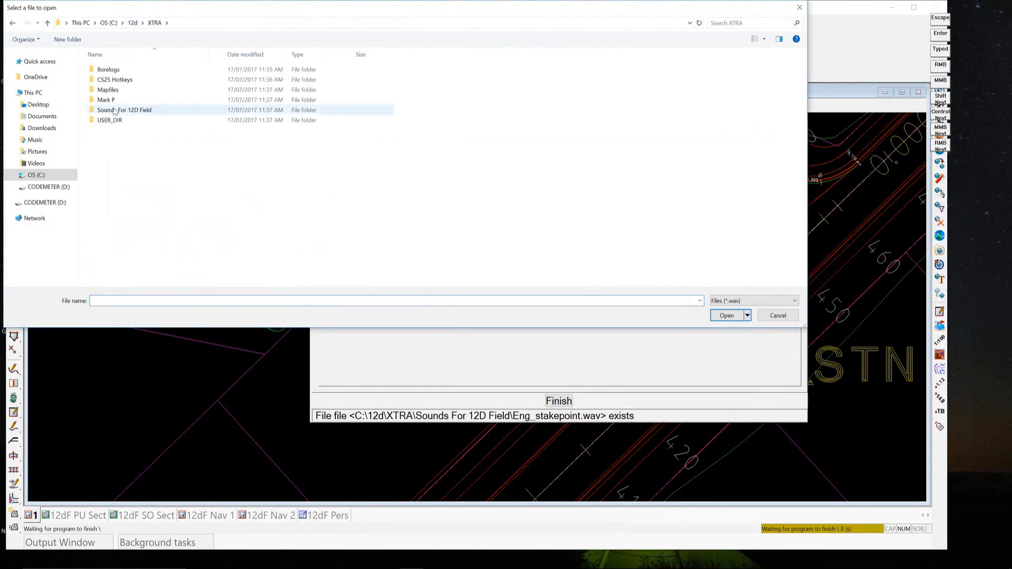
pyautogui.doubleClick(116, 112)
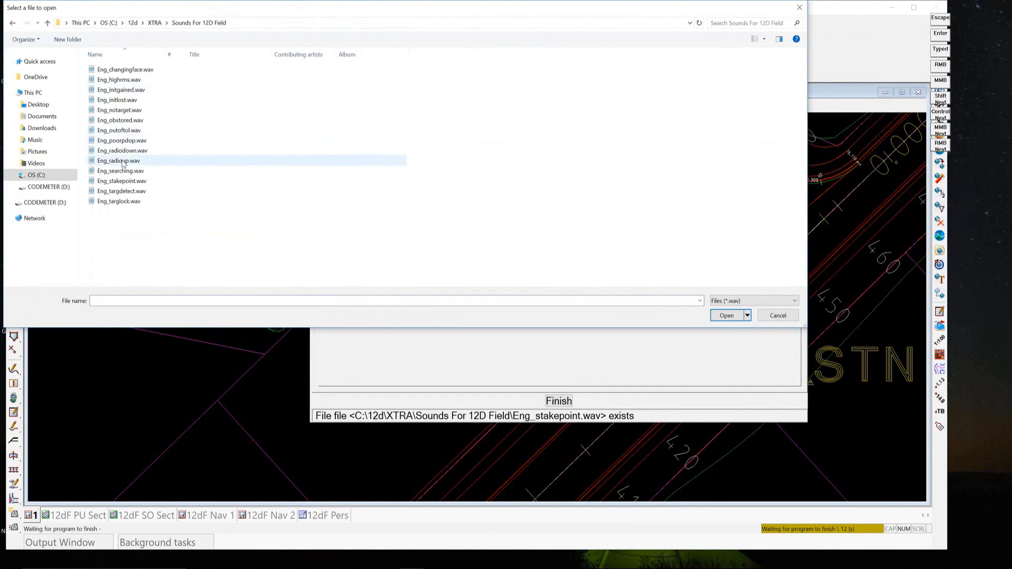
pyautogui.click(121, 181)
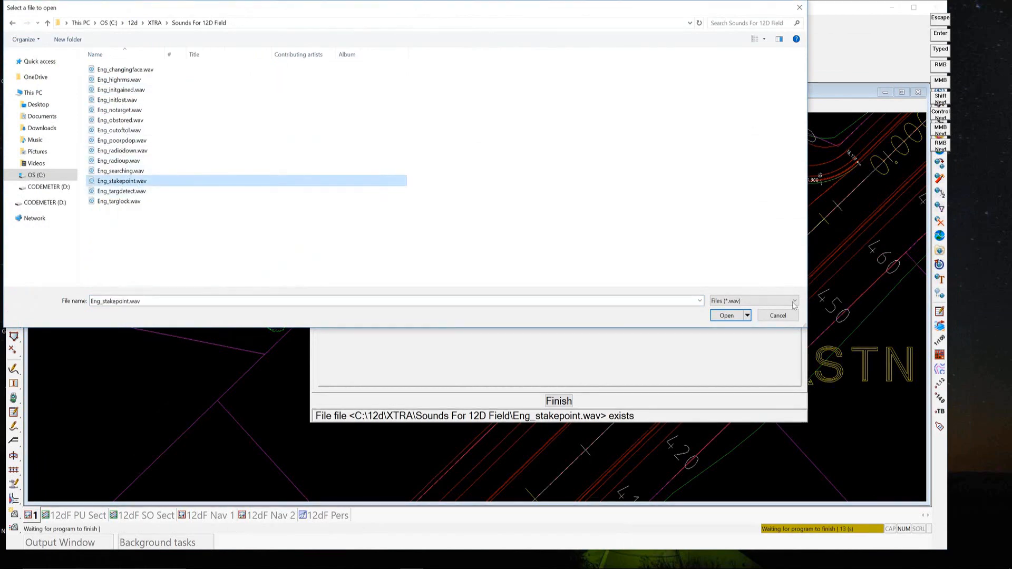
pyautogui.click(728, 315)
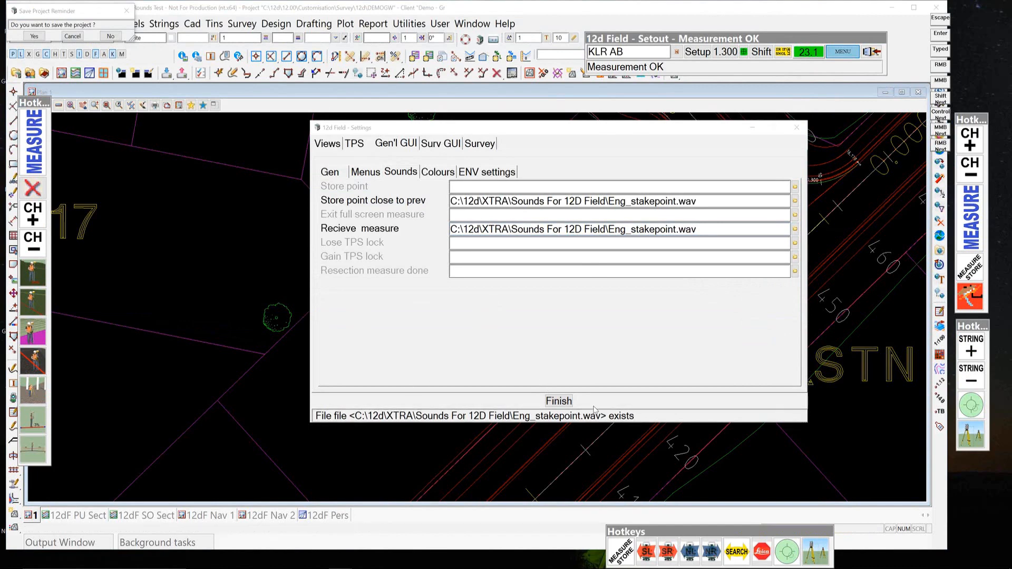
pyautogui.click(560, 402)
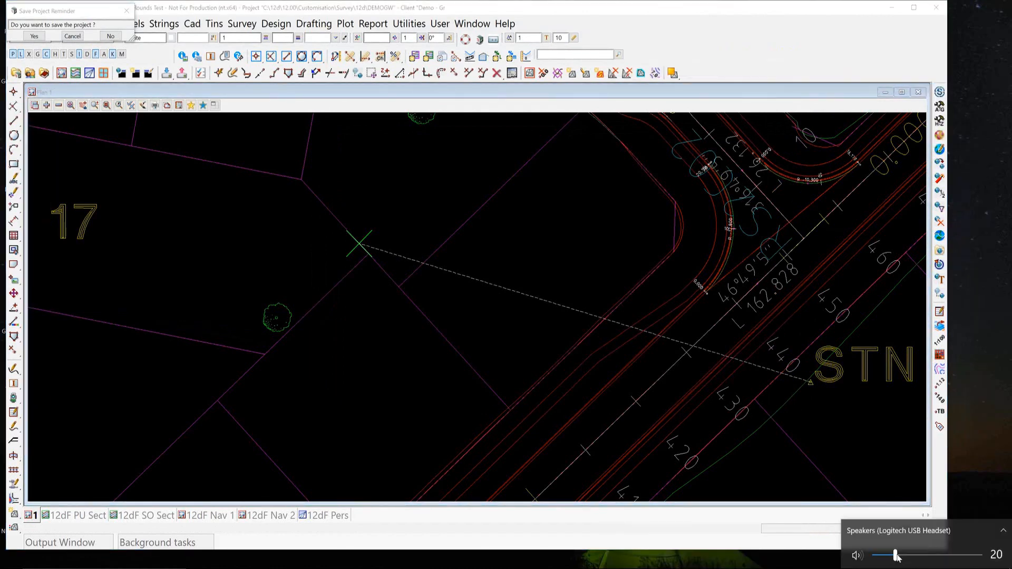
# Raise the speaker volume to 33.
pyautogui.moveTo(895, 556); pyautogui.dragTo(910, 556)
pyautogui.click(655, 75)
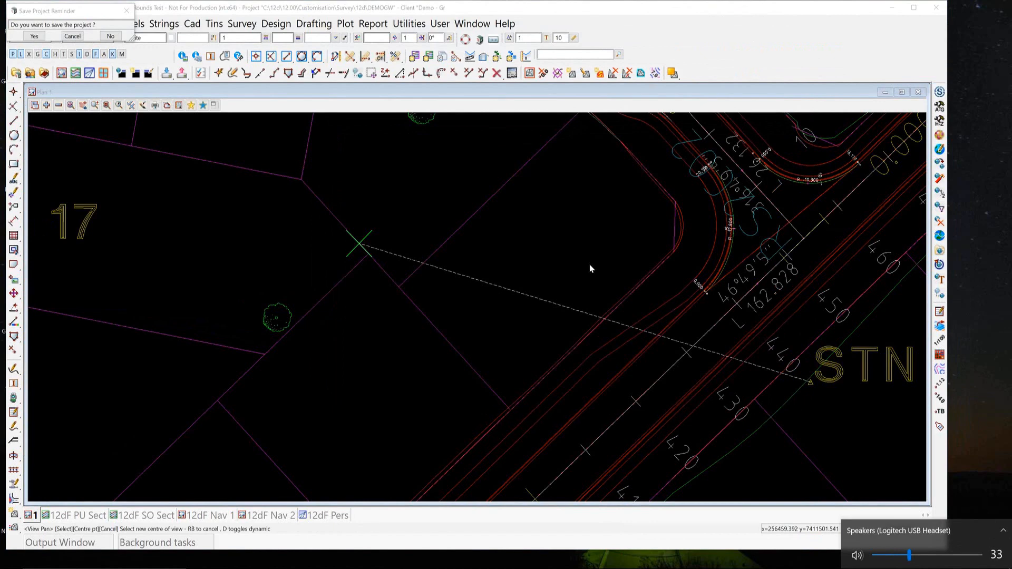
pyautogui.click(641, 259)
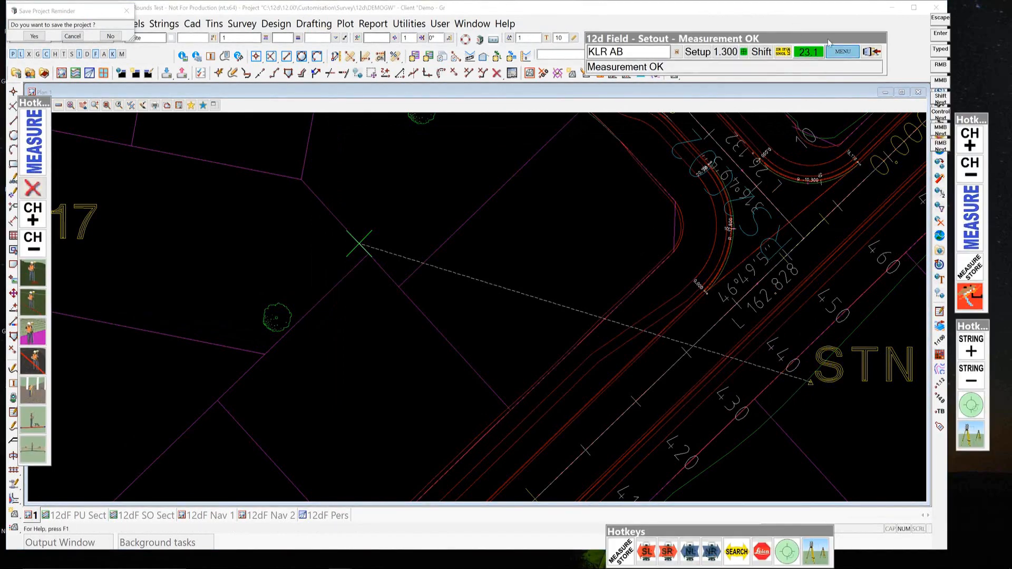
# Test the receive measure sound by measuring a shot with Pickup Basic, accepting the target heights, and close the pickup.
pyautogui.click(844, 55)
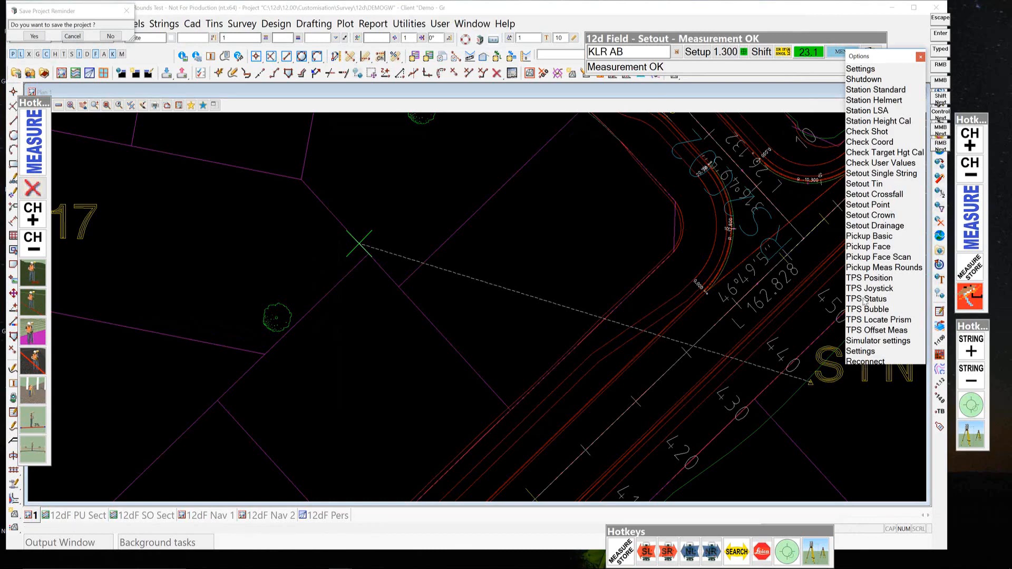
pyautogui.click(867, 237)
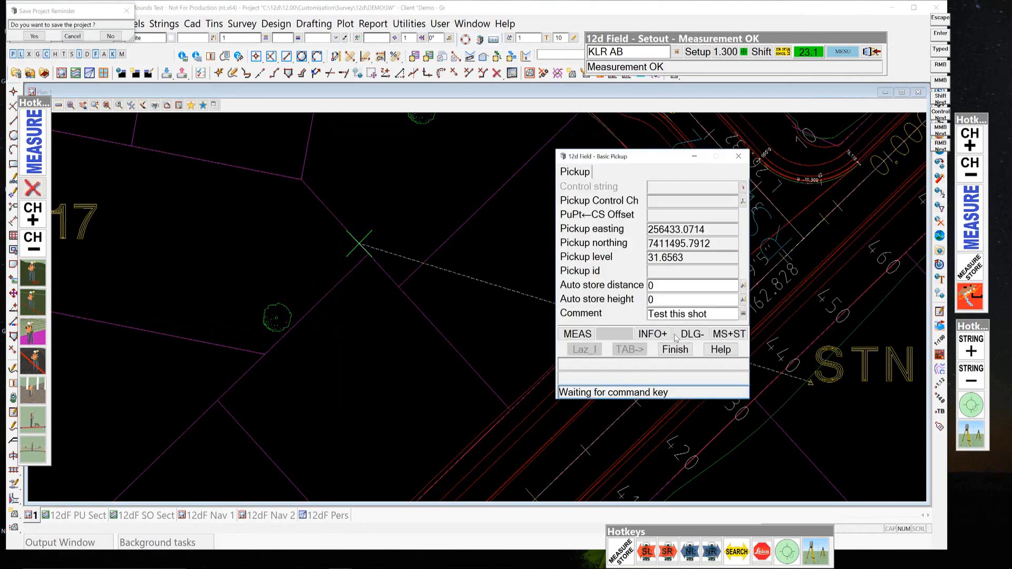
pyautogui.click(580, 336)
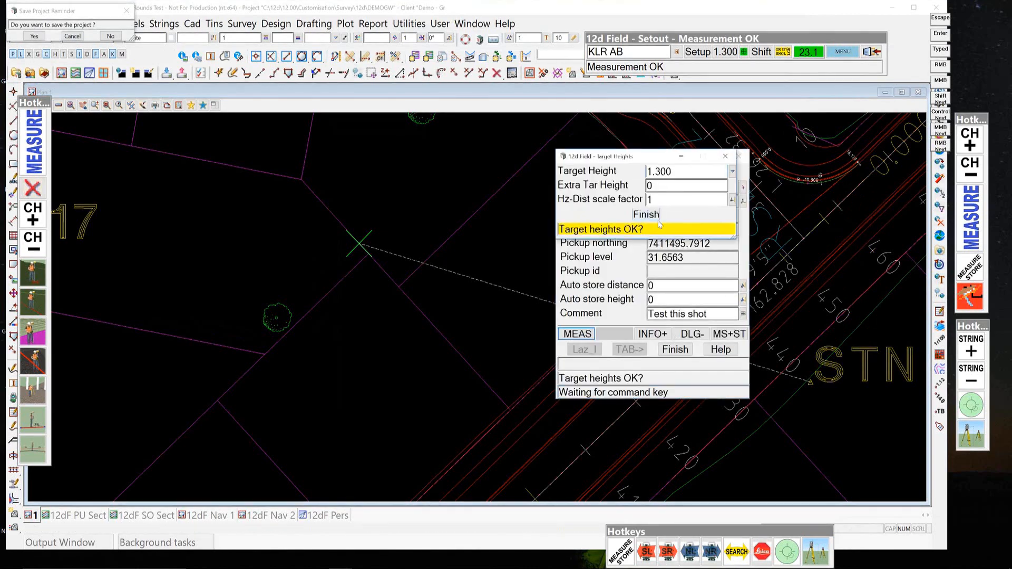
pyautogui.click(647, 213)
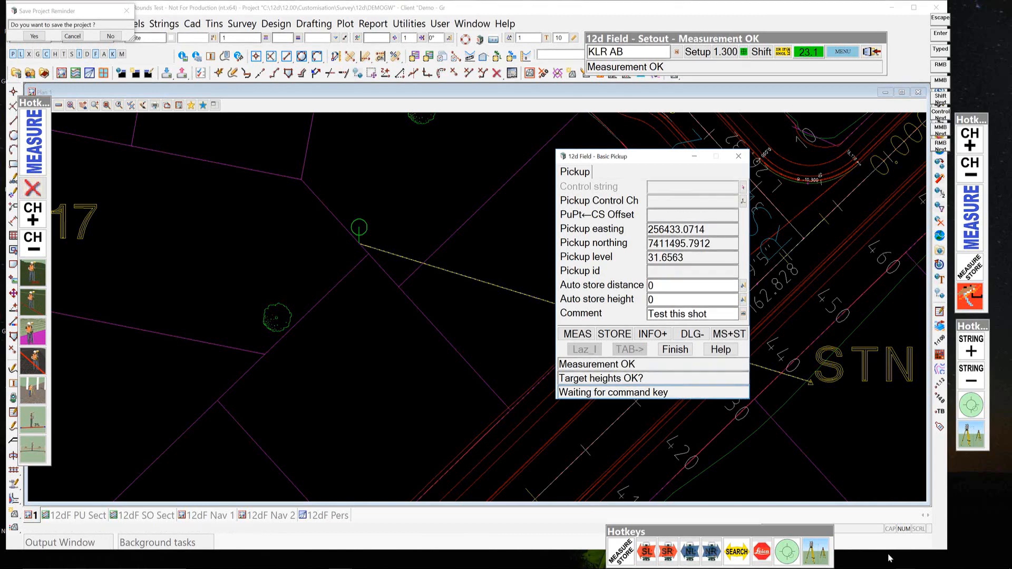
pyautogui.click(738, 156)
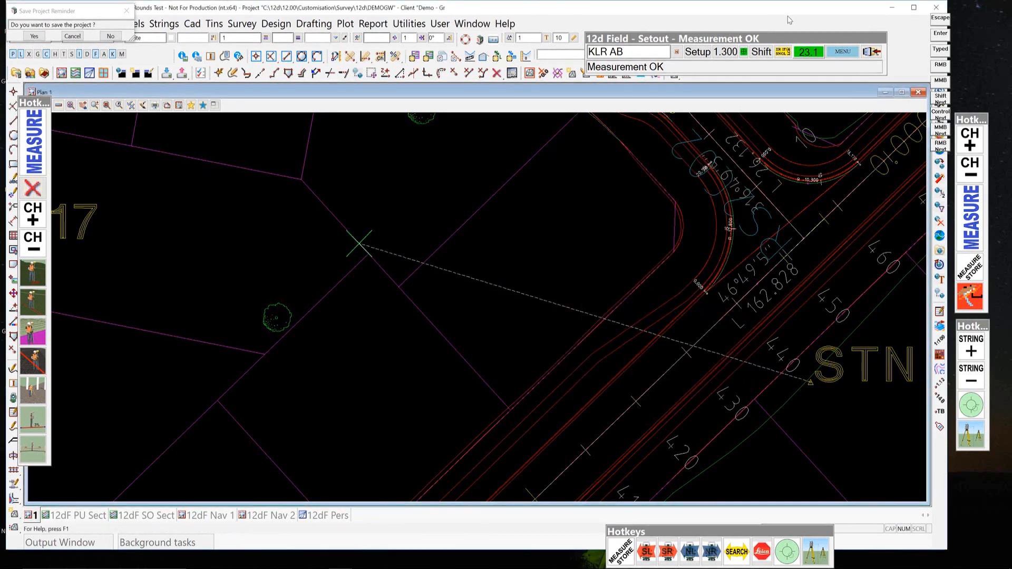
# Clear the sound files for receive measure and store point close to previous in the 12d Field general interface settings, and finish.
pyautogui.click(843, 51)
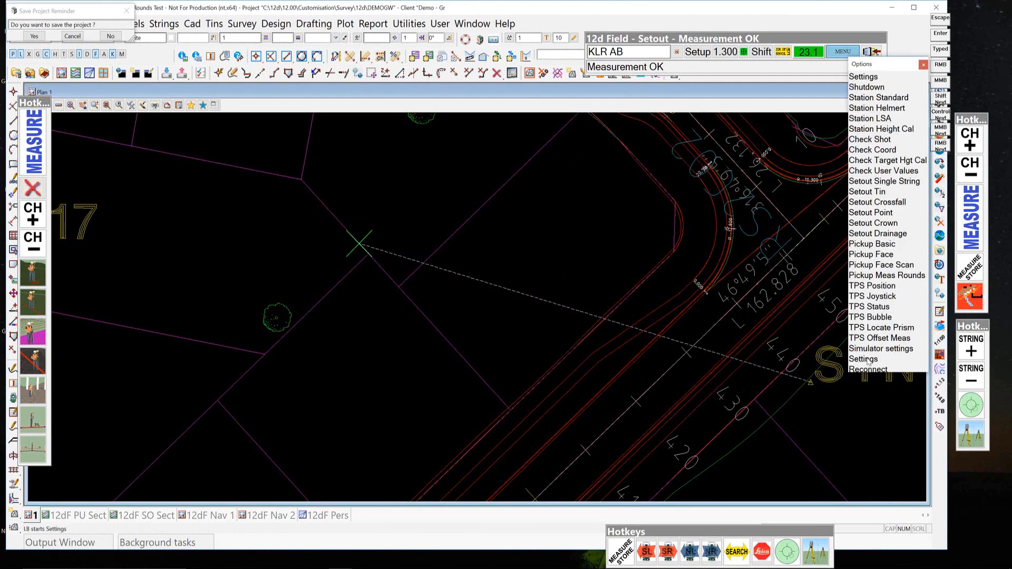
pyautogui.click(868, 359)
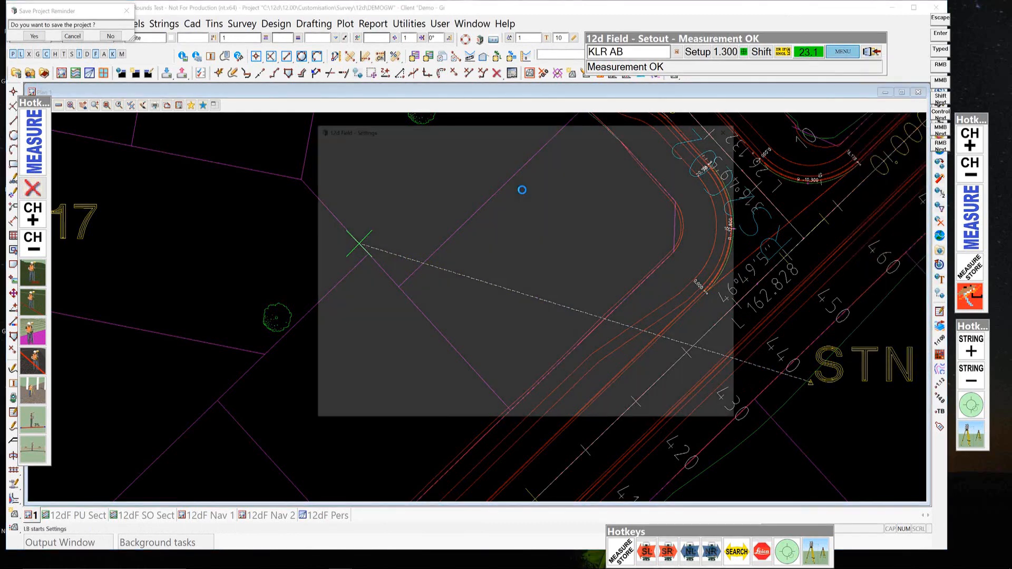
pyautogui.click(400, 144)
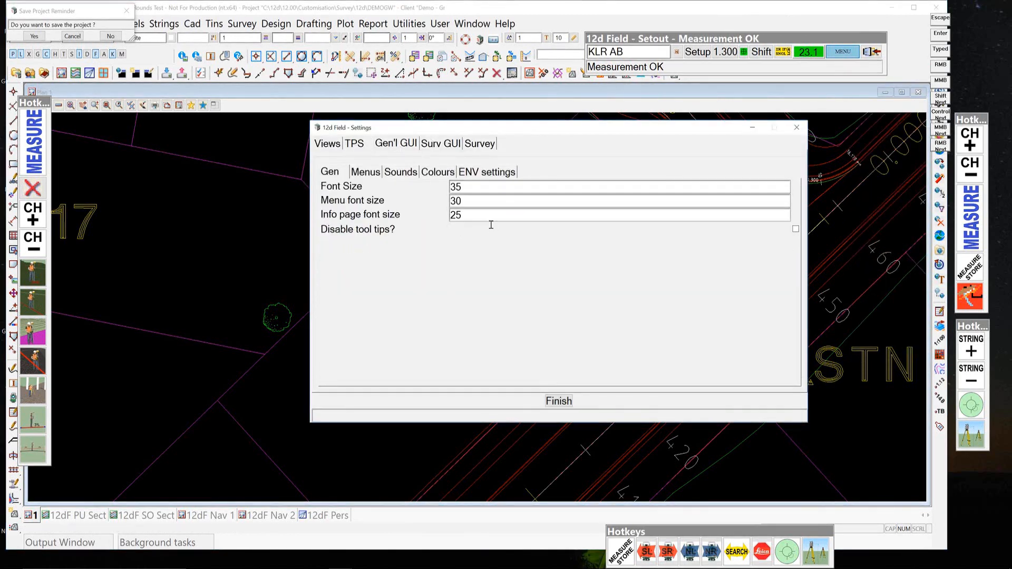
pyautogui.click(396, 174)
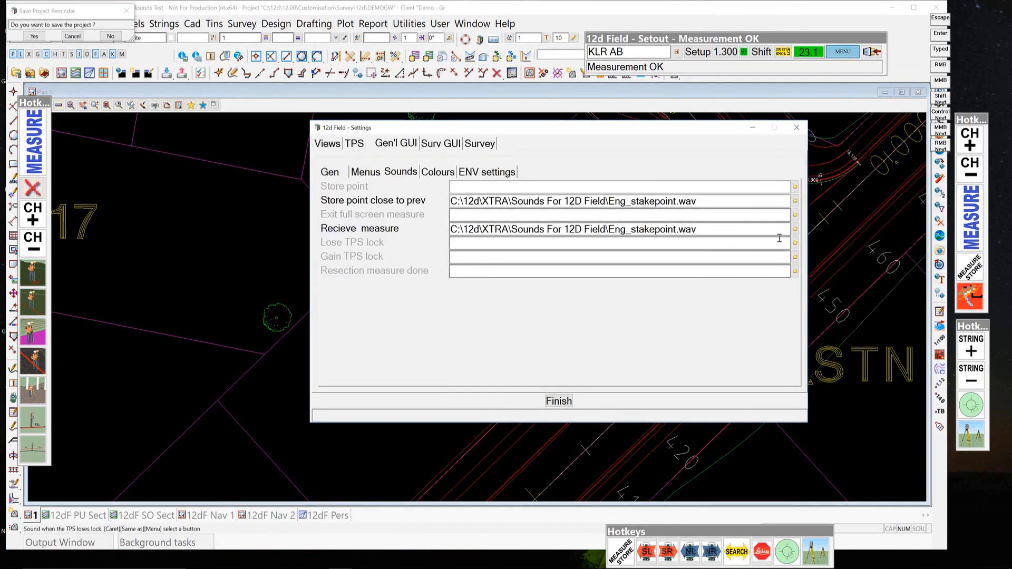
pyautogui.moveTo(732, 228); pyautogui.dragTo(351, 240)
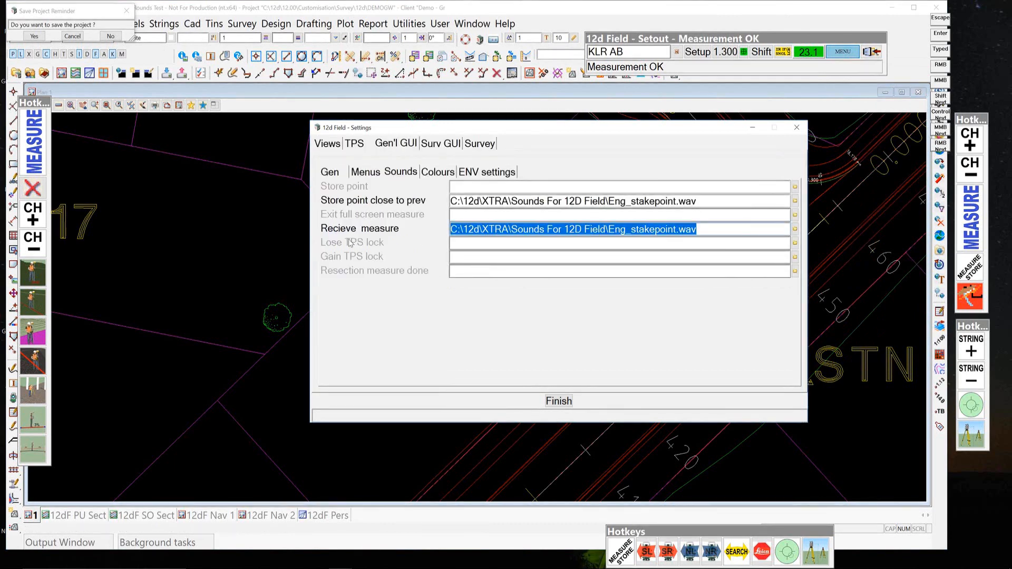
pyautogui.press('Delete')
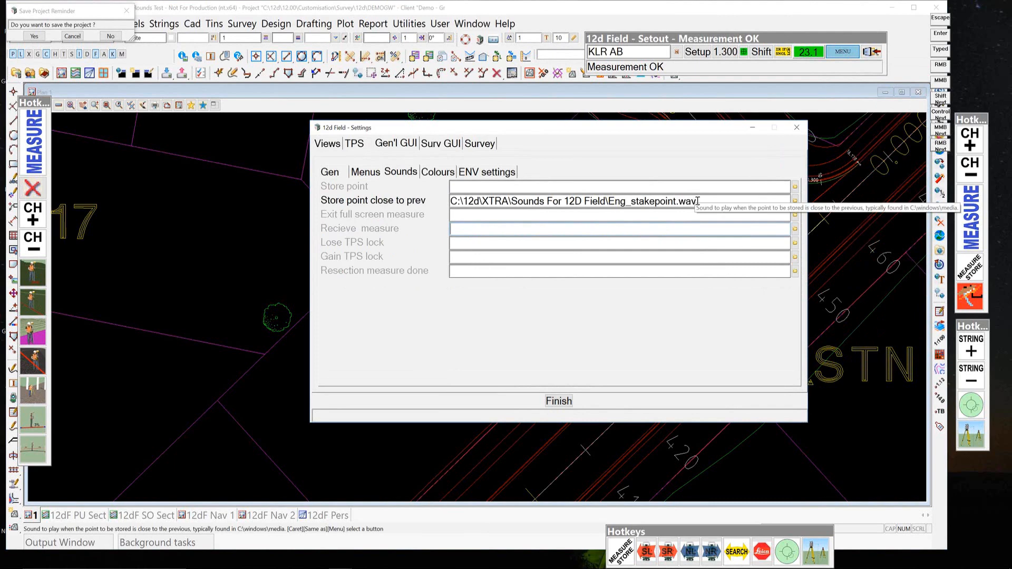
pyautogui.moveTo(697, 201); pyautogui.dragTo(383, 197)
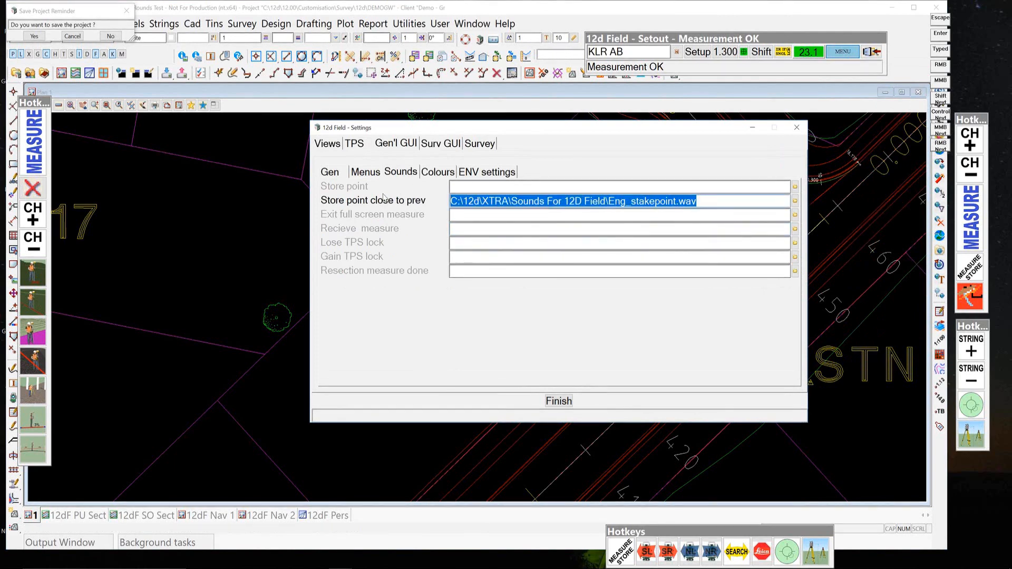
pyautogui.press('Delete')
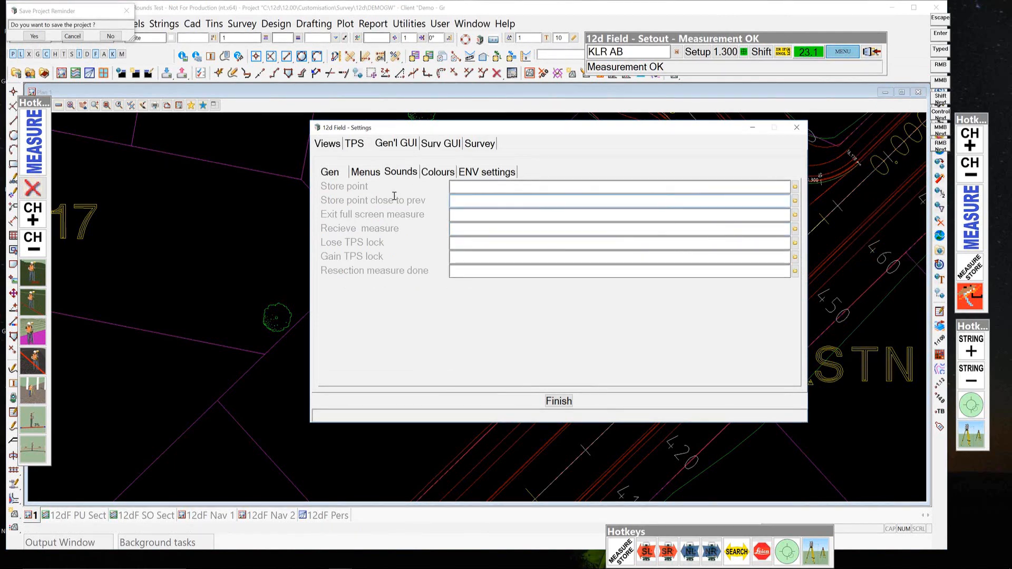
pyautogui.click(559, 402)
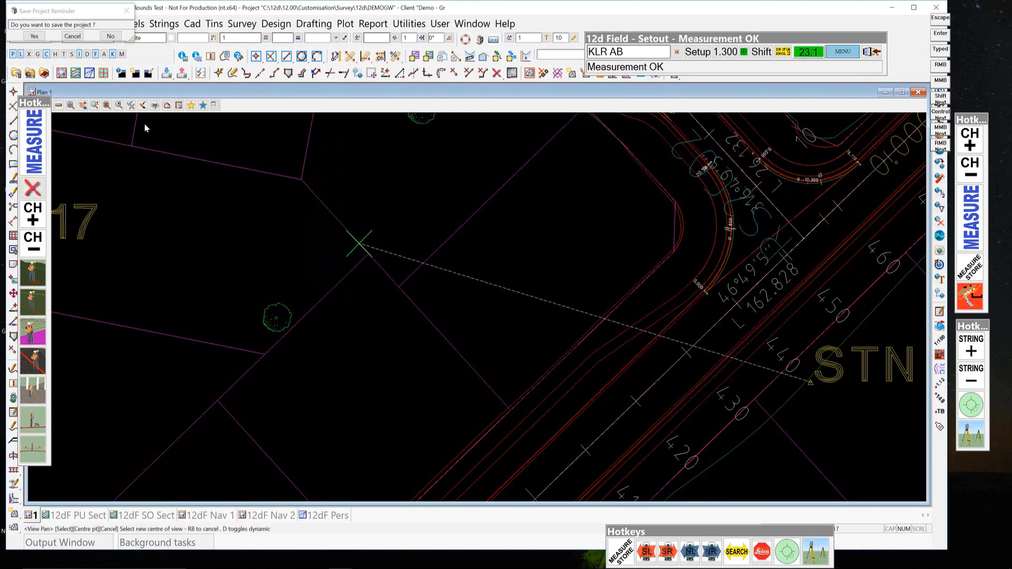
# Pan the plan view to the curved side road around chainages 10 to 50.
pyautogui.click(83, 105)
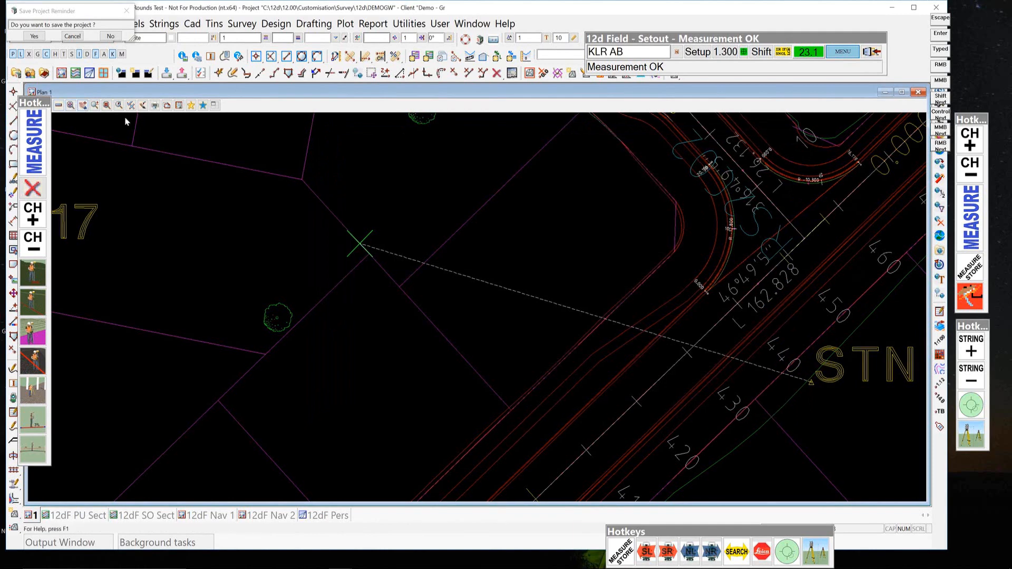
pyautogui.click(580, 238)
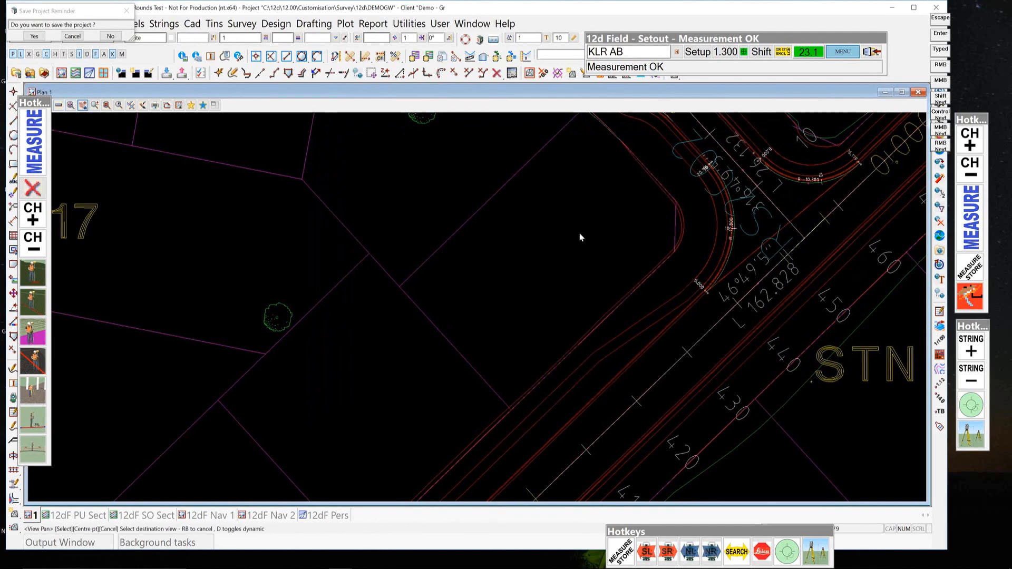
pyautogui.click(512, 359)
pyautogui.scroll(2, 469, 289)
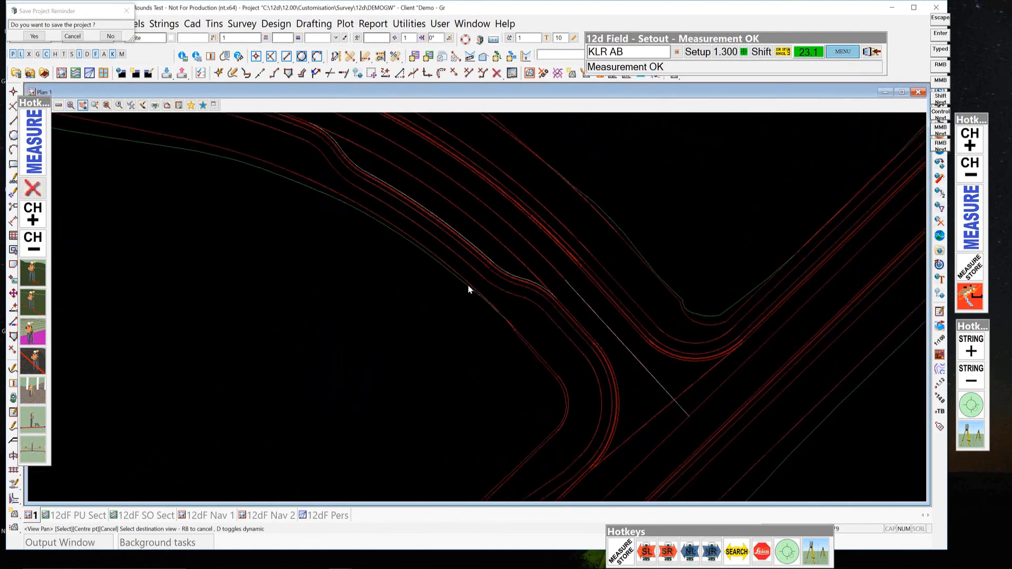
pyautogui.click(515, 266)
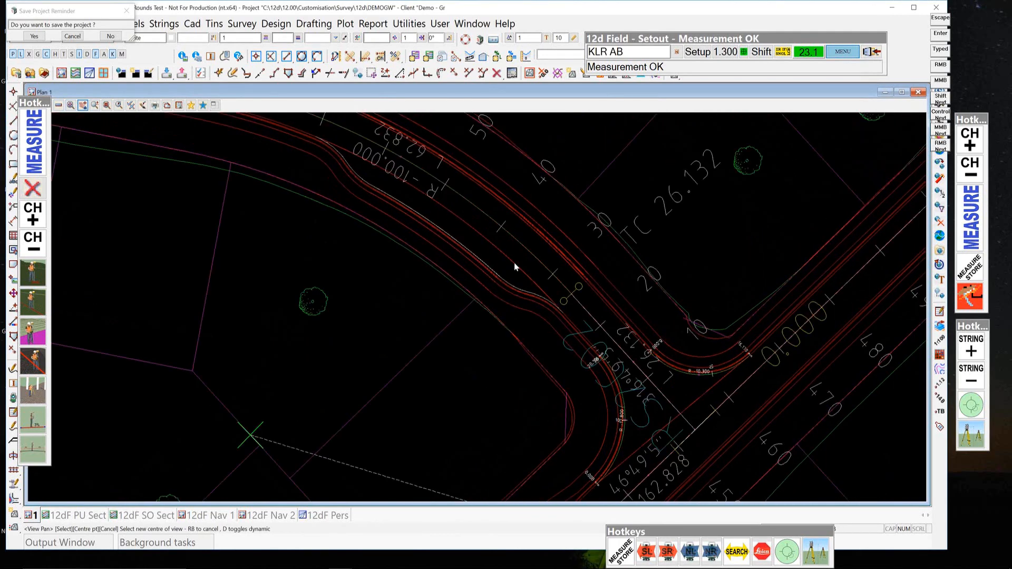
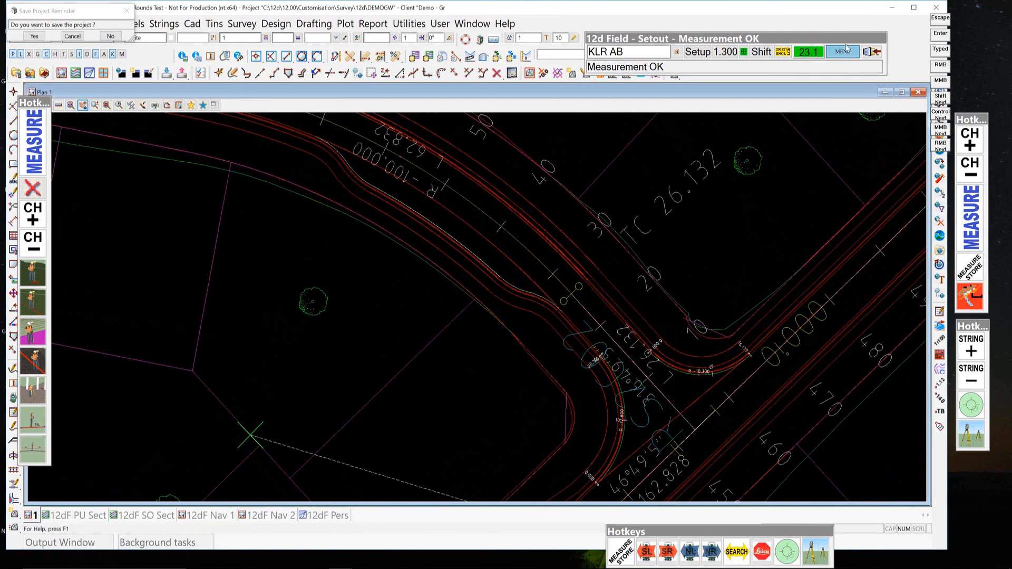
# Enable Auto select all strings in the string options of the 12d Field survey interface settings, and finish.
pyautogui.click(845, 51)
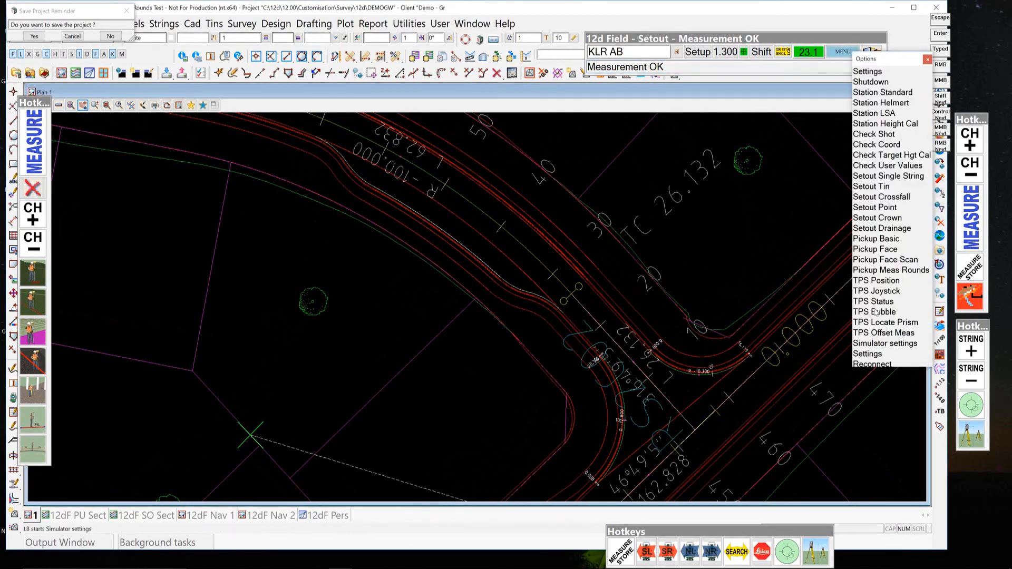
pyautogui.click(870, 354)
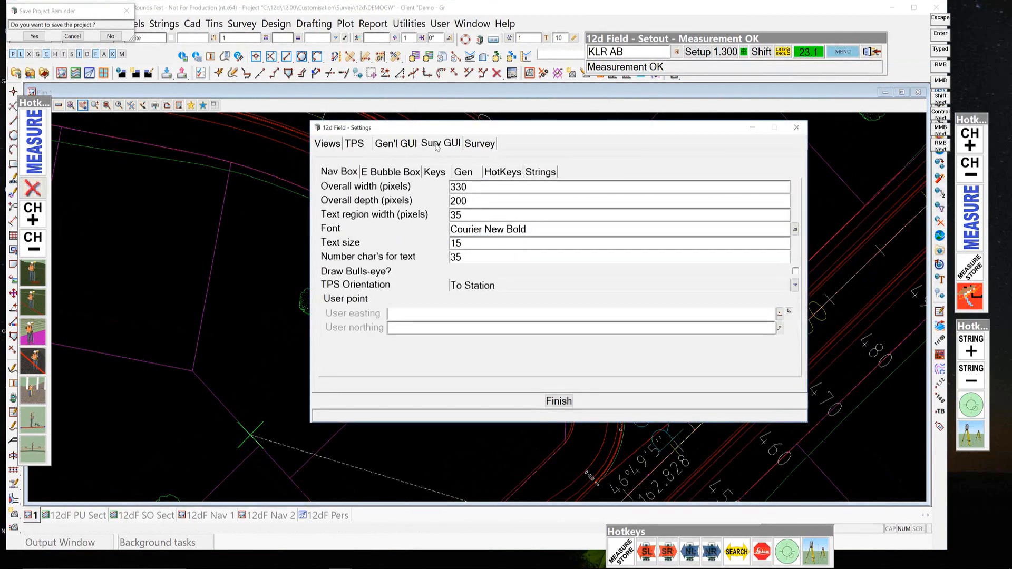
pyautogui.click(464, 172)
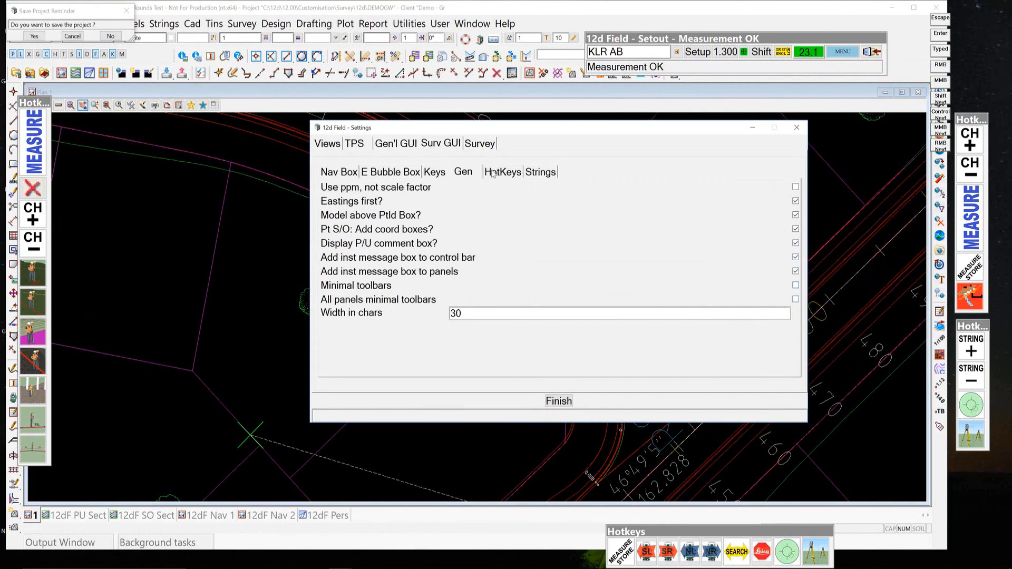
pyautogui.click(480, 149)
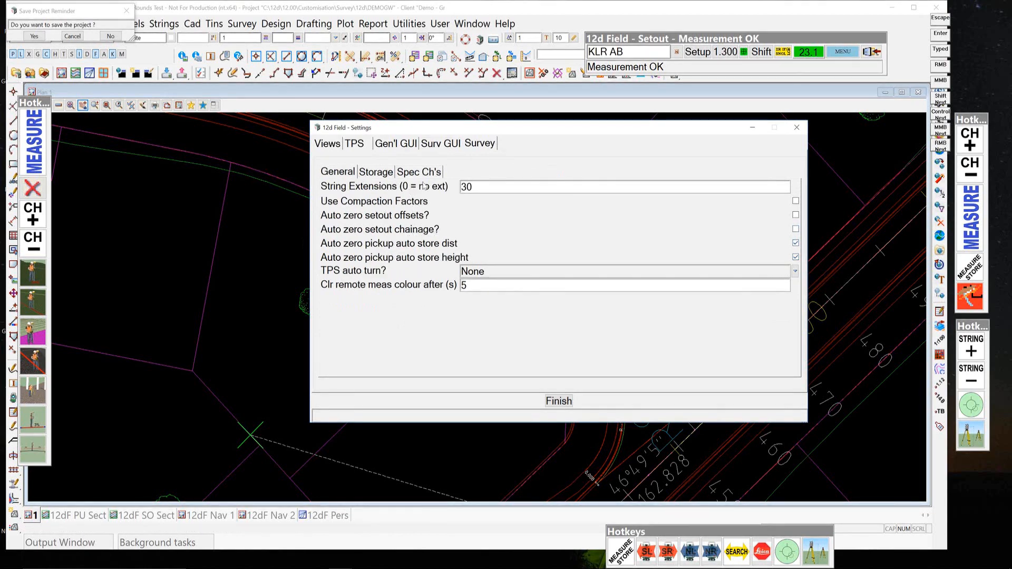
pyautogui.click(428, 145)
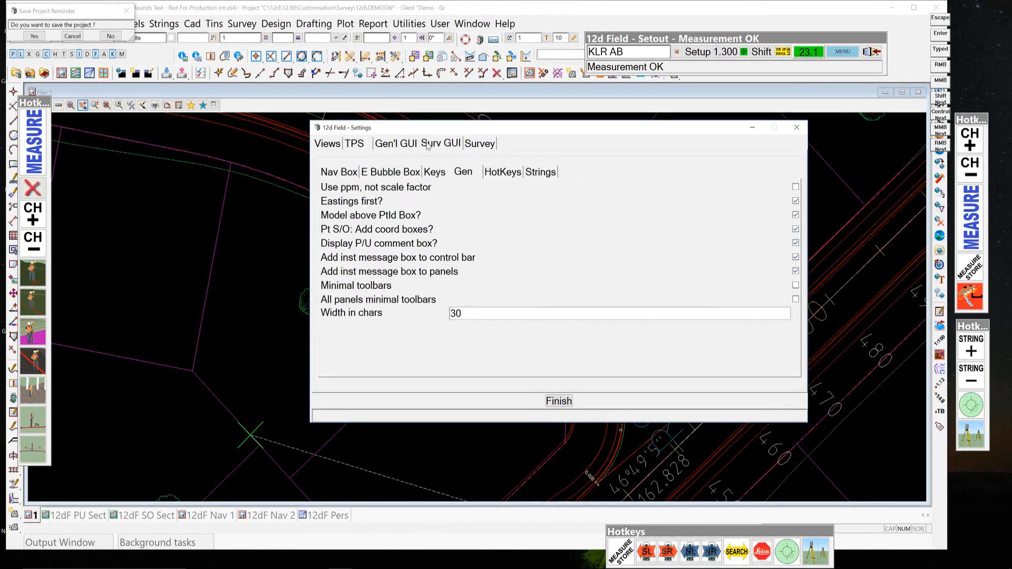
pyautogui.click(541, 172)
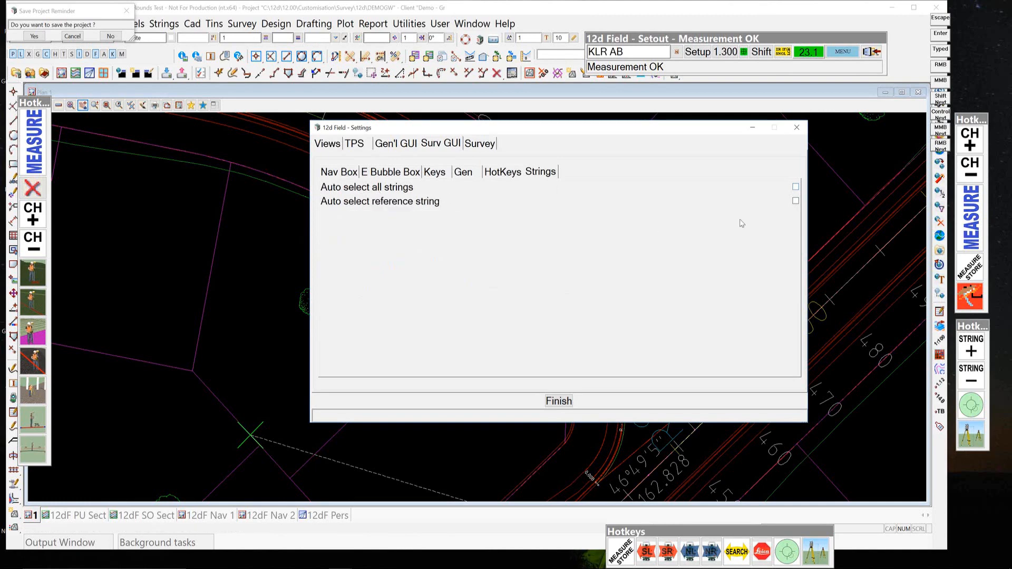
pyautogui.click(796, 186)
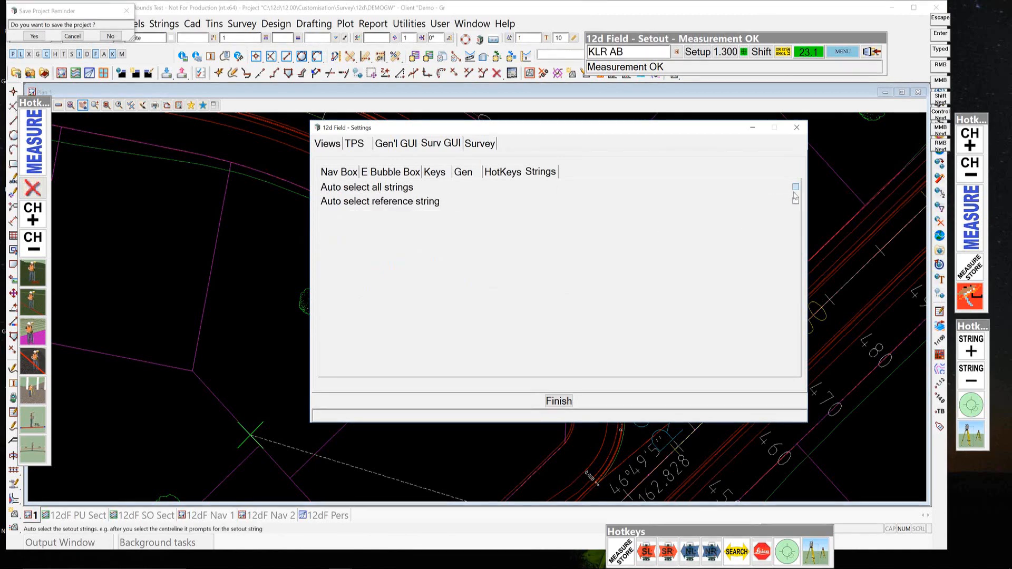
pyautogui.click(796, 201)
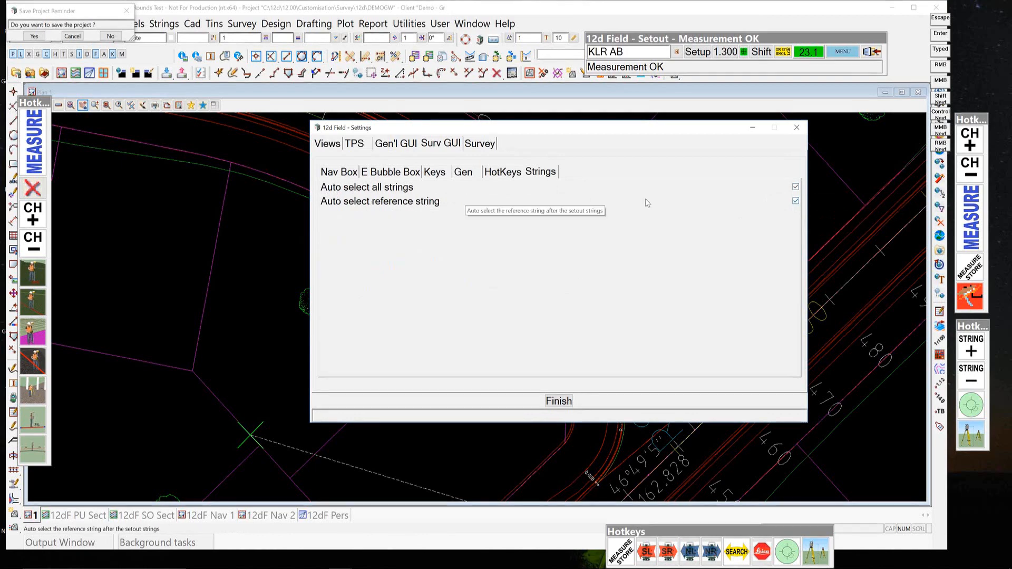
pyautogui.click(796, 201)
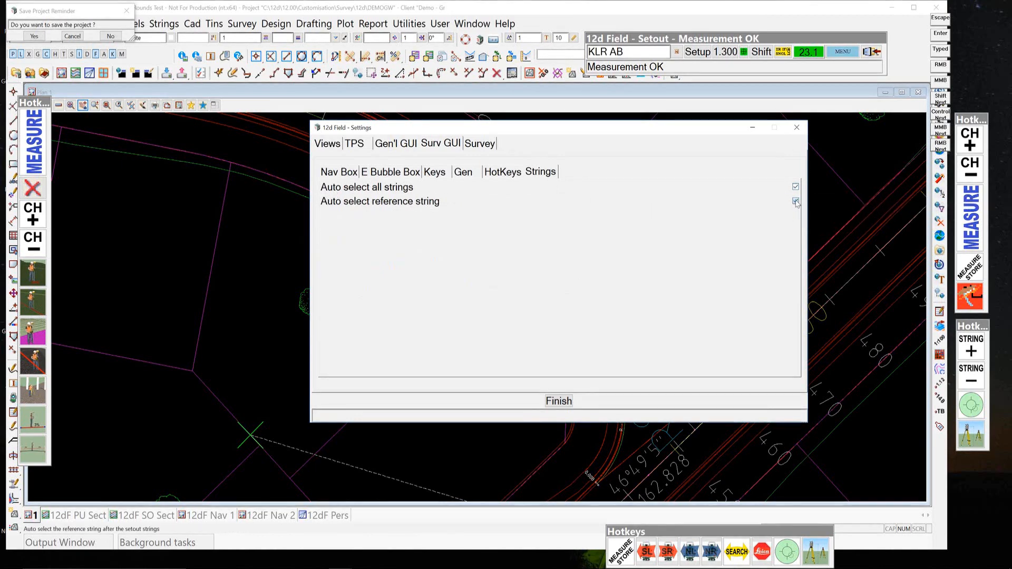
pyautogui.click(558, 400)
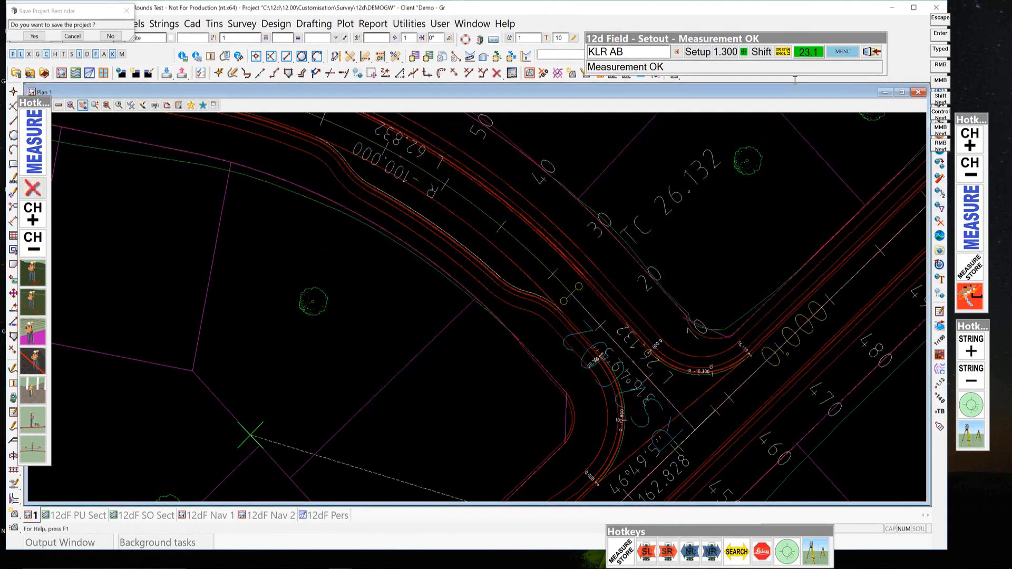
# In Crossfall Setout, pick RS2C02 as control and 2nd level string and KLL as setout and 1st level string, and finish the setout.
pyautogui.click(842, 51)
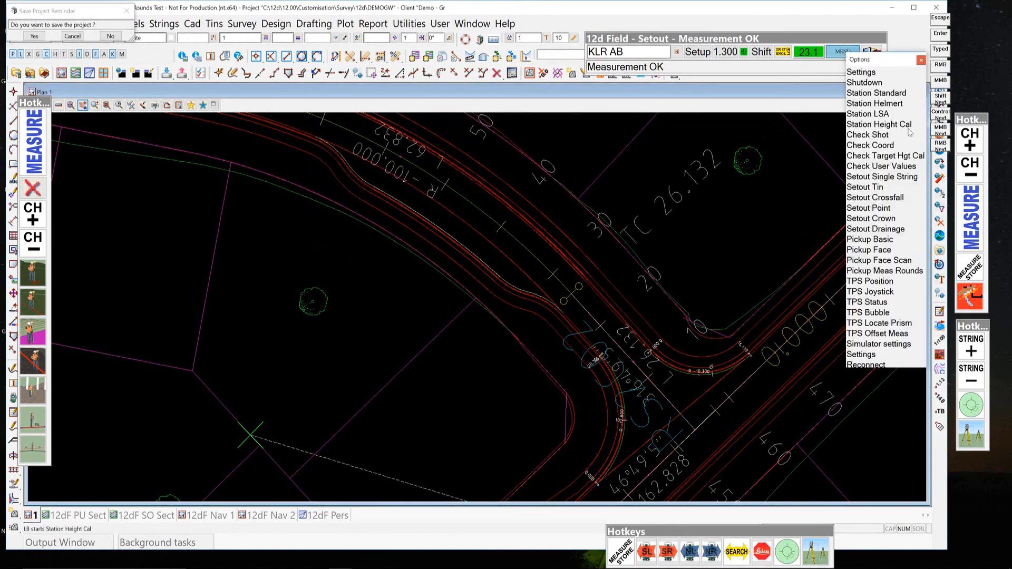
pyautogui.click(882, 198)
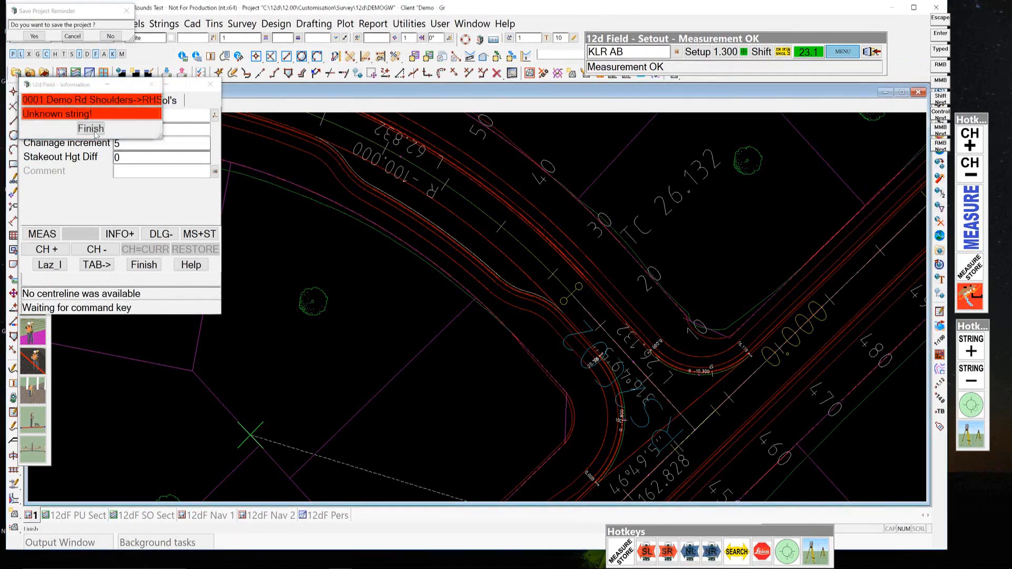
pyautogui.moveTo(101, 89); pyautogui.dragTo(166, 147)
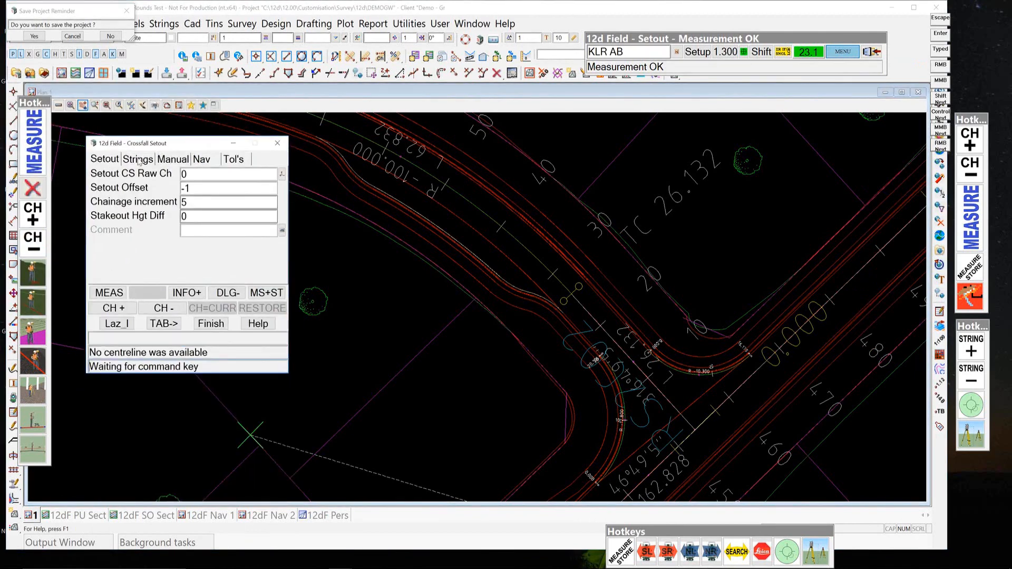
pyautogui.click(138, 159)
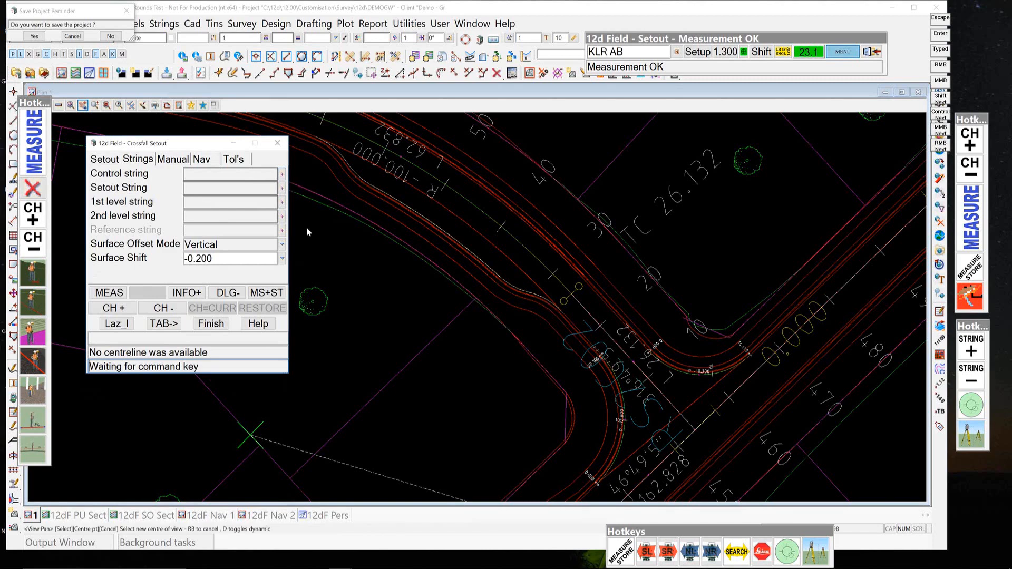
pyautogui.click(282, 174)
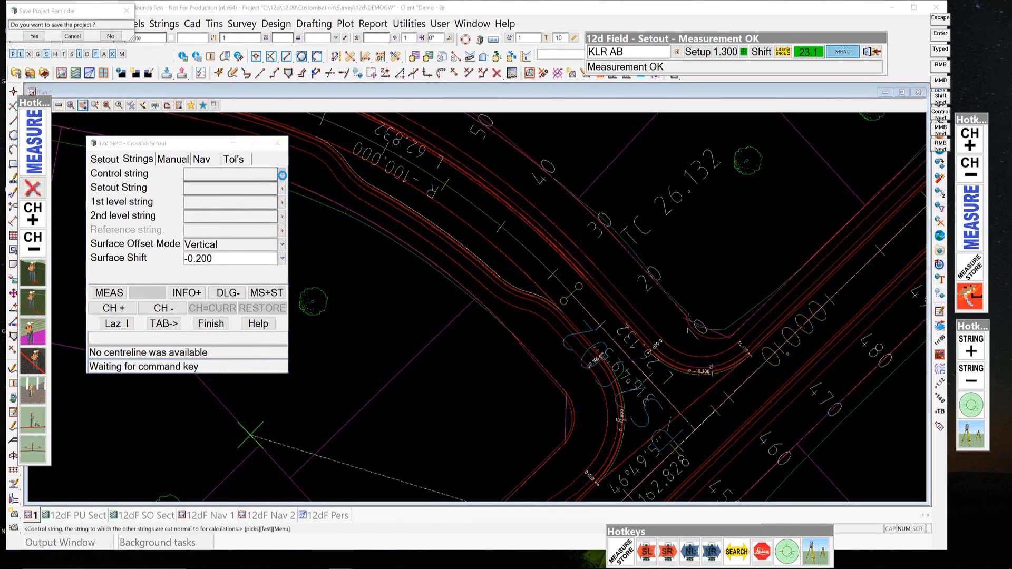
pyautogui.click(477, 211)
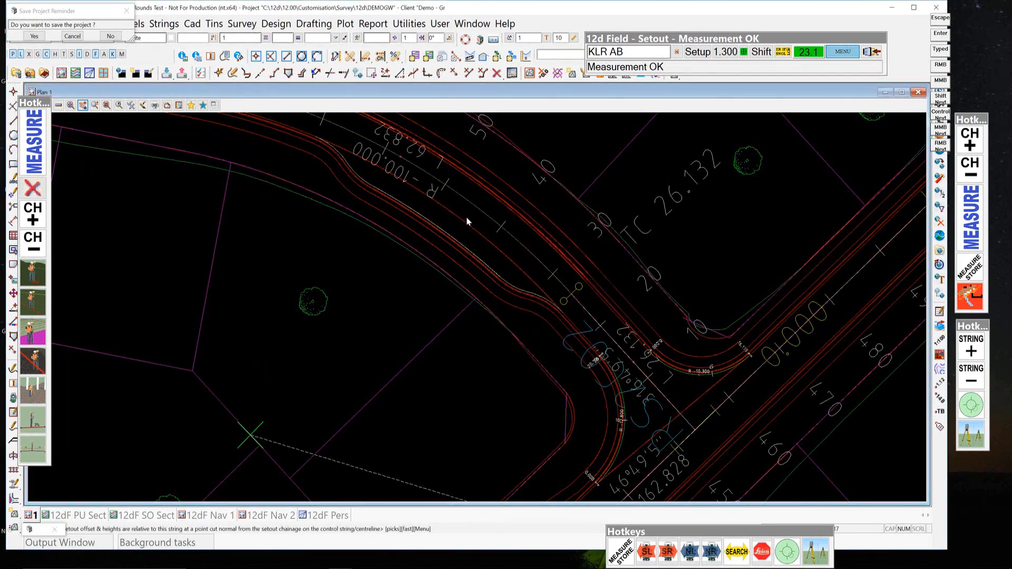
pyautogui.click(467, 225)
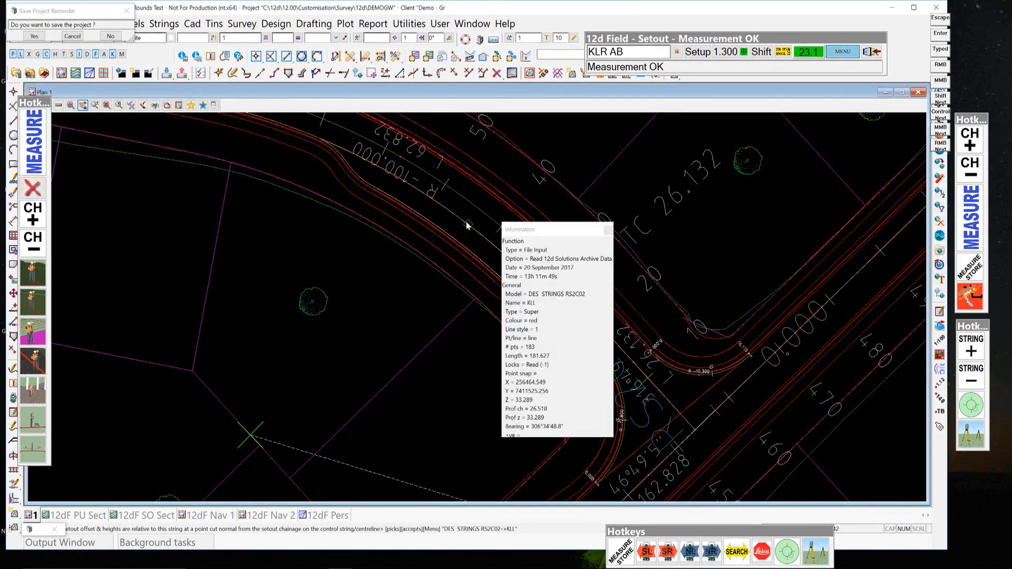
pyautogui.click(466, 226)
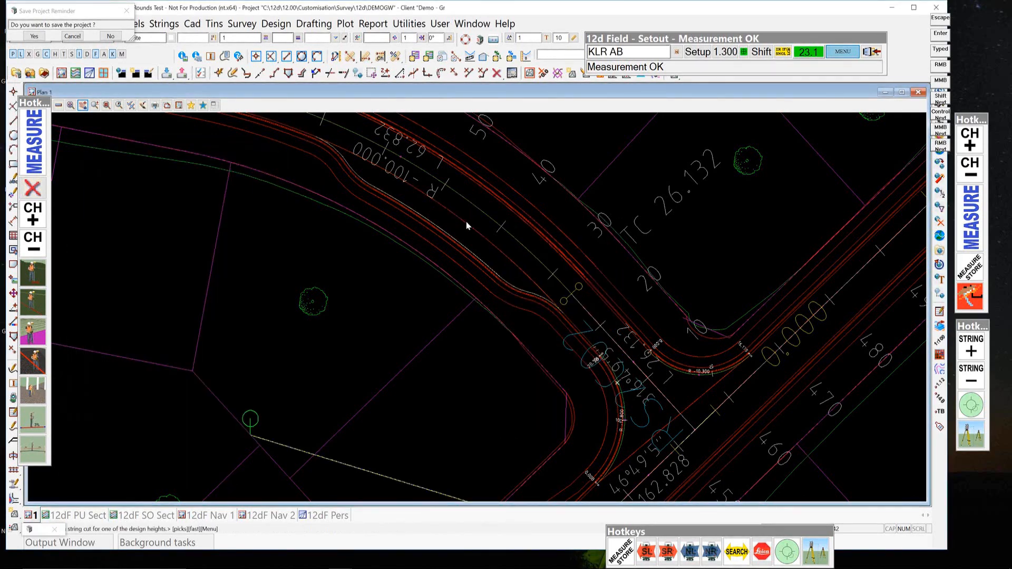
pyautogui.click(466, 224)
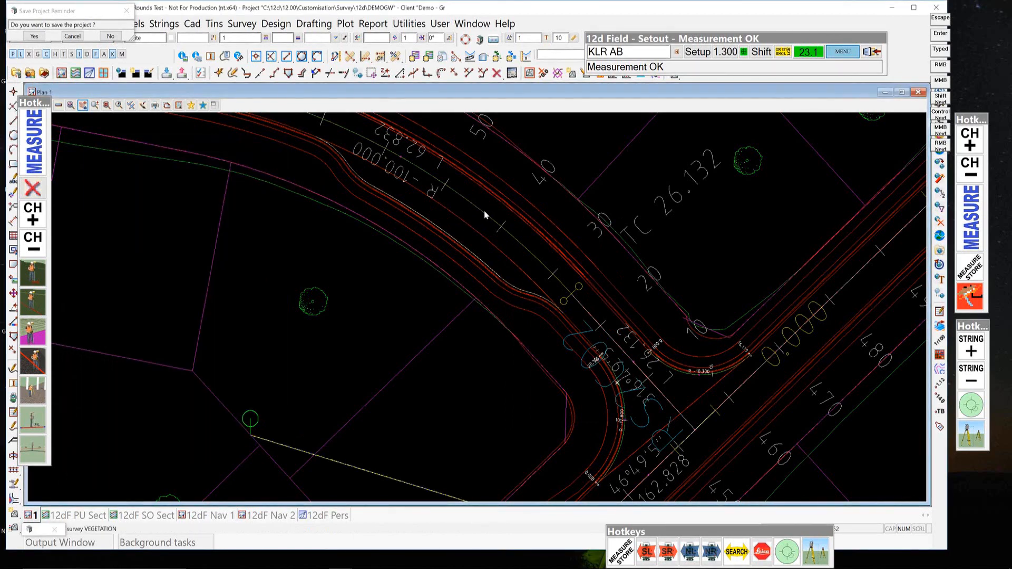
pyautogui.click(486, 214)
pyautogui.click(485, 215)
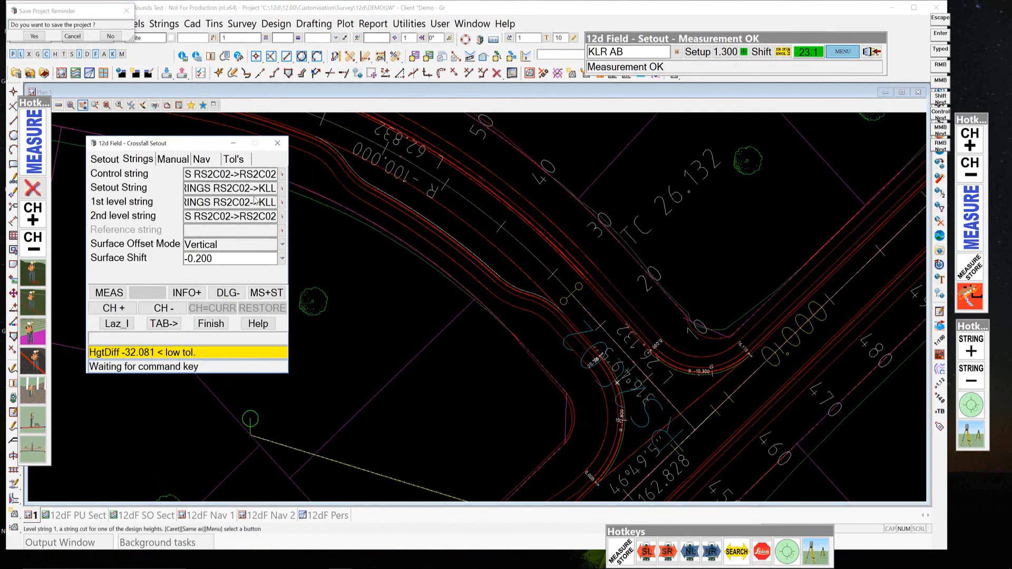
pyautogui.click(211, 324)
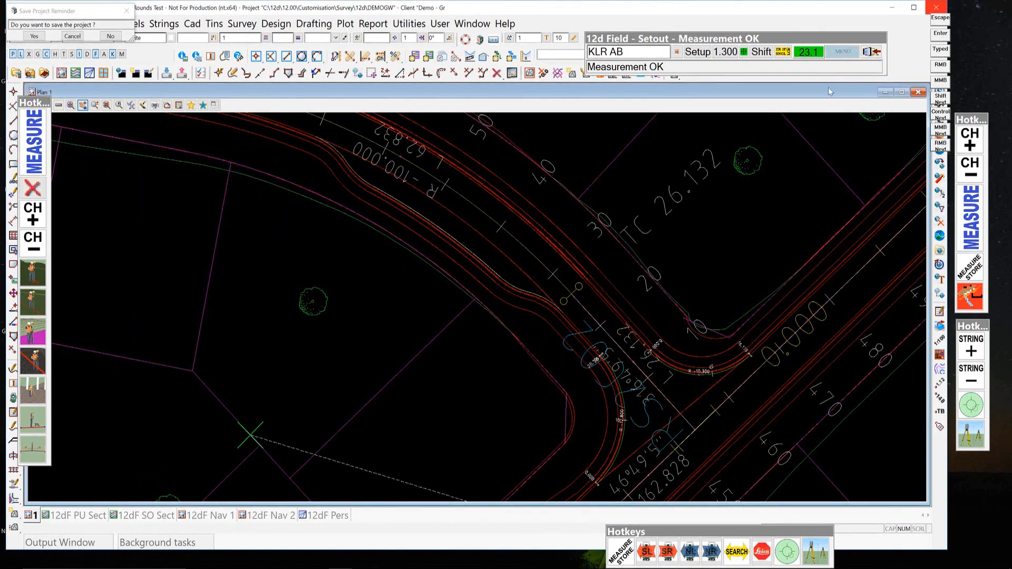
# Disable Auto select all strings in the string options of the 12d Field survey interface settings.
pyautogui.click(843, 51)
pyautogui.click(865, 350)
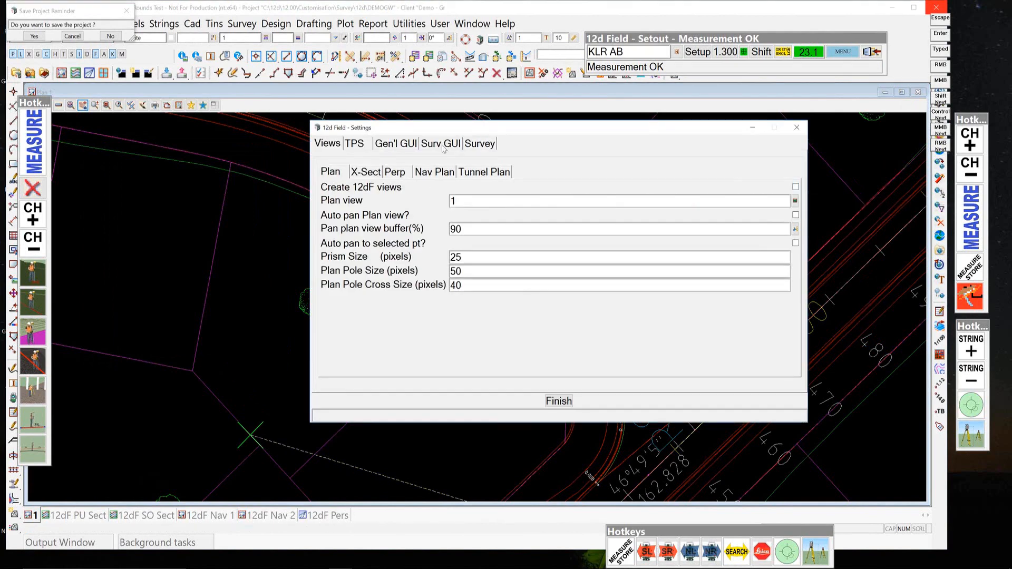
pyautogui.click(442, 144)
pyautogui.click(540, 173)
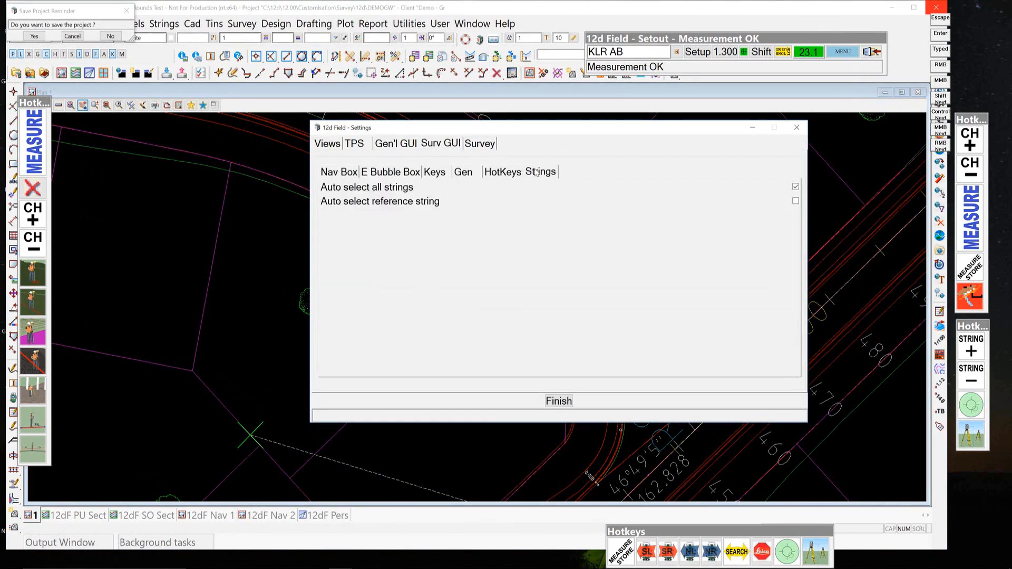
pyautogui.click(796, 187)
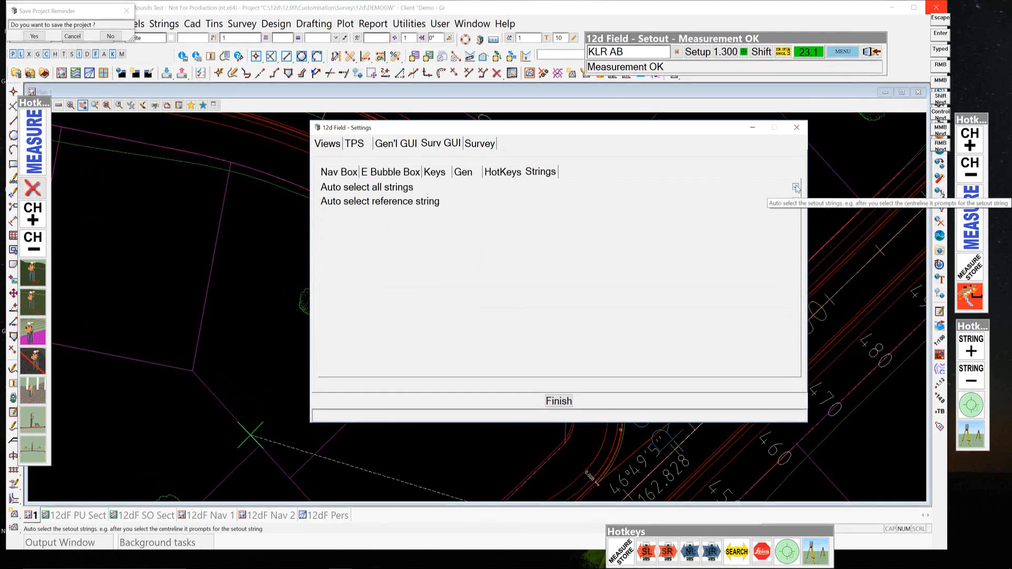
# Close the 12d Field settings, start a Crossfall setout and acknowledge the surface shift notice.
pyautogui.click(554, 402)
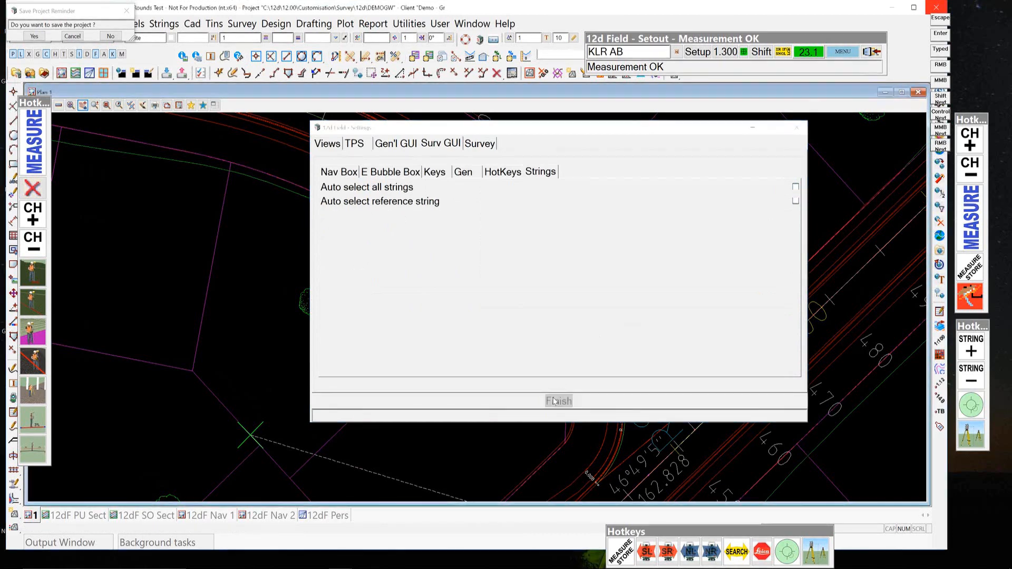
pyautogui.click(842, 52)
pyautogui.click(884, 196)
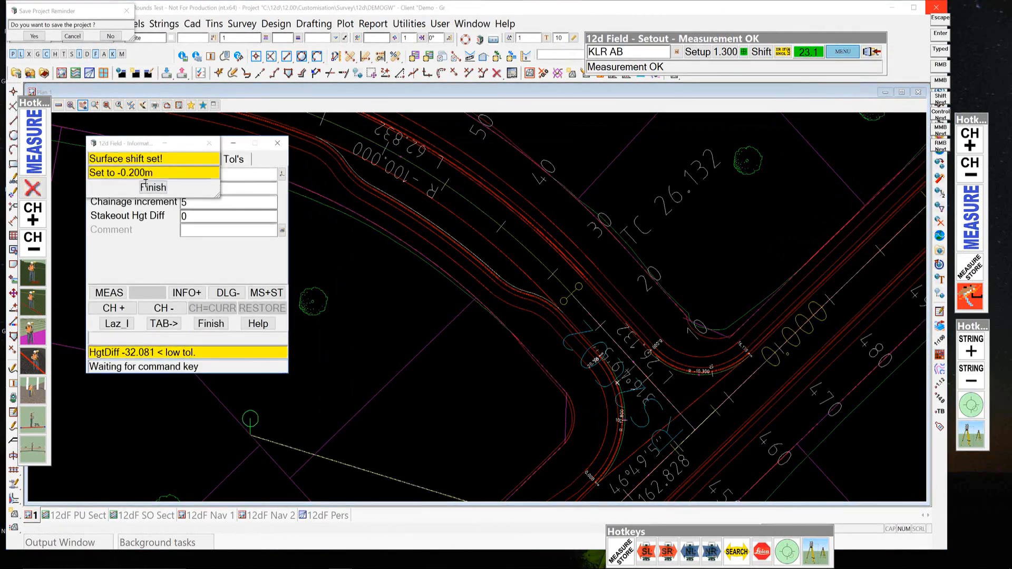
pyautogui.click(147, 187)
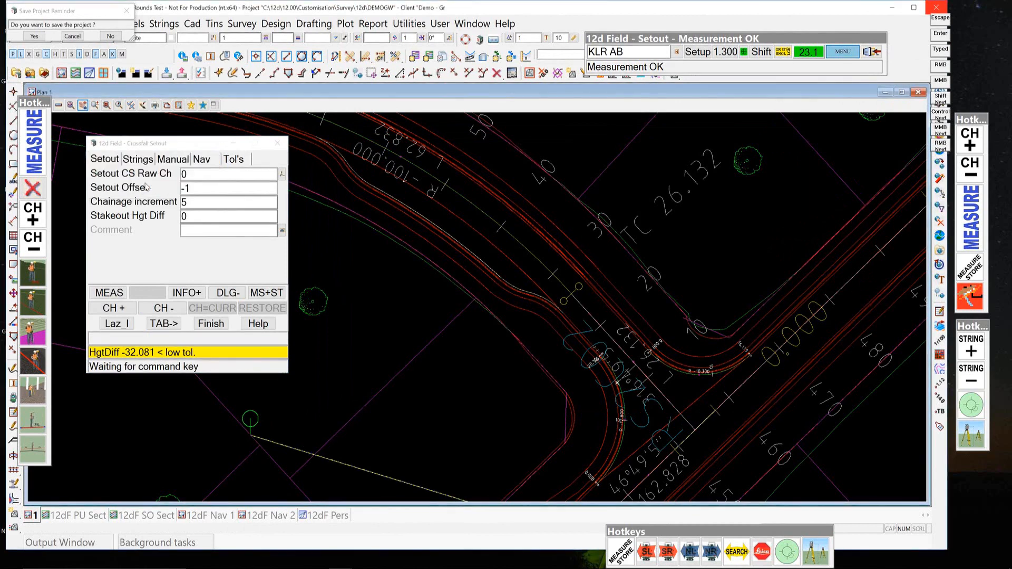
# Pick centreline RS2C02 as the control string and the adjacent string KLL as the setout string for the crossfall setout.
pyautogui.click(137, 159)
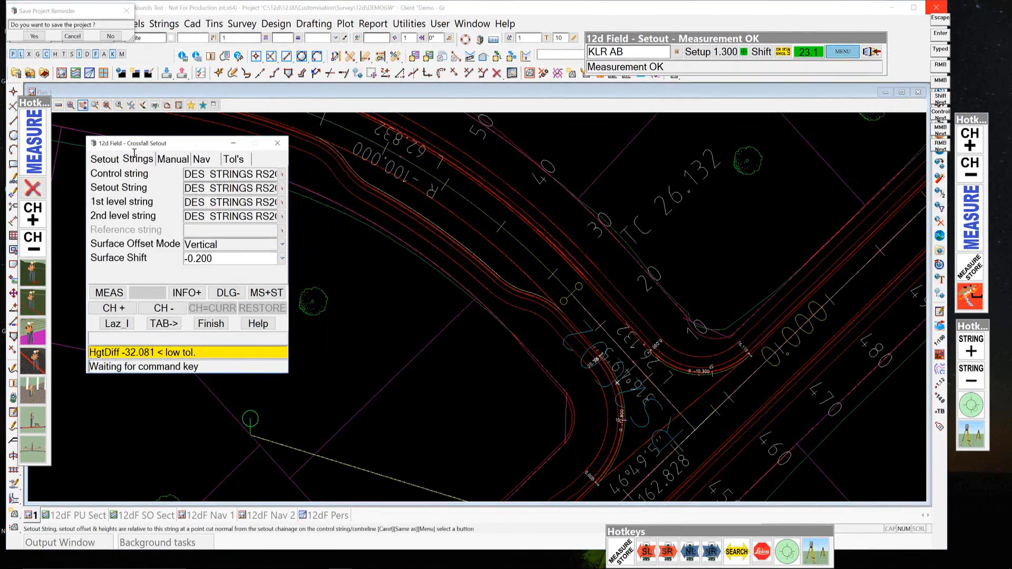
pyautogui.click(282, 173)
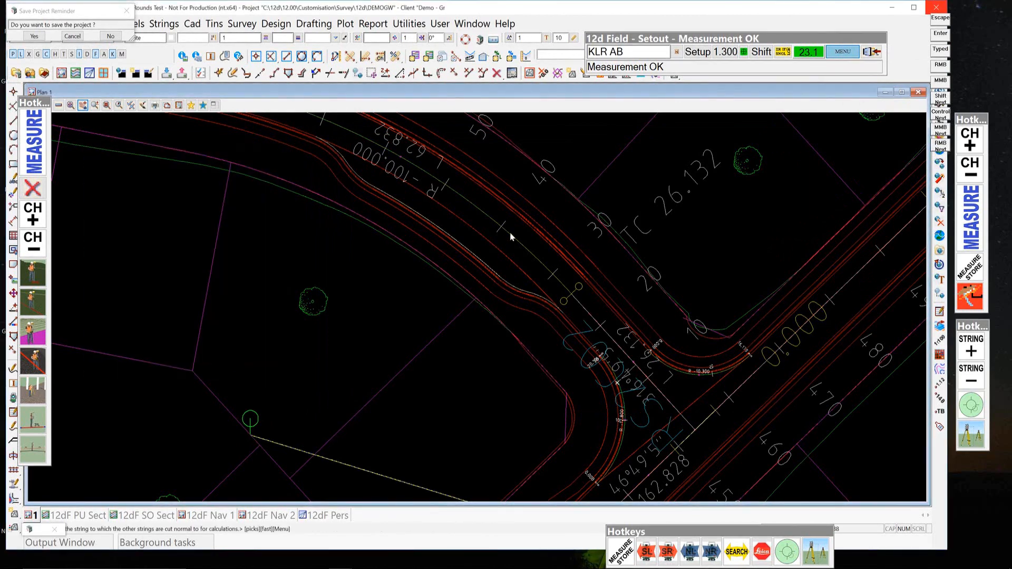
pyautogui.click(510, 237)
pyautogui.click(491, 230)
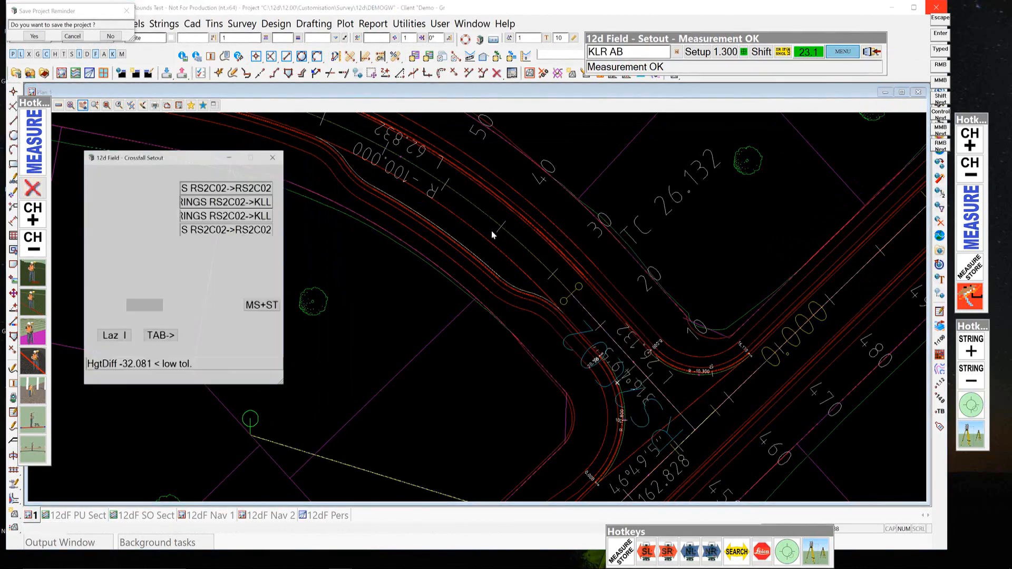
pyautogui.click(281, 191)
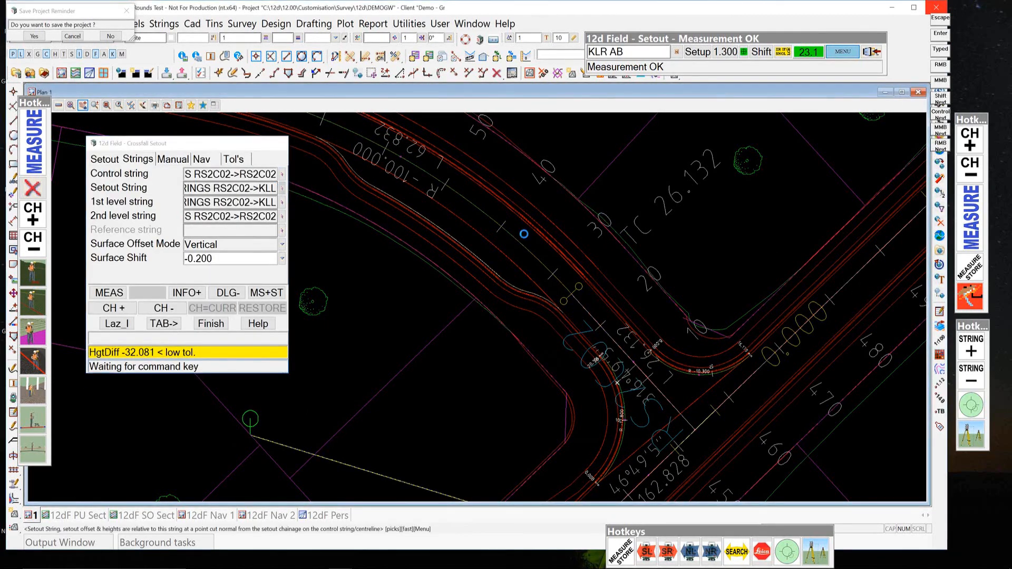
pyautogui.click(501, 254)
pyautogui.middleClick(501, 254)
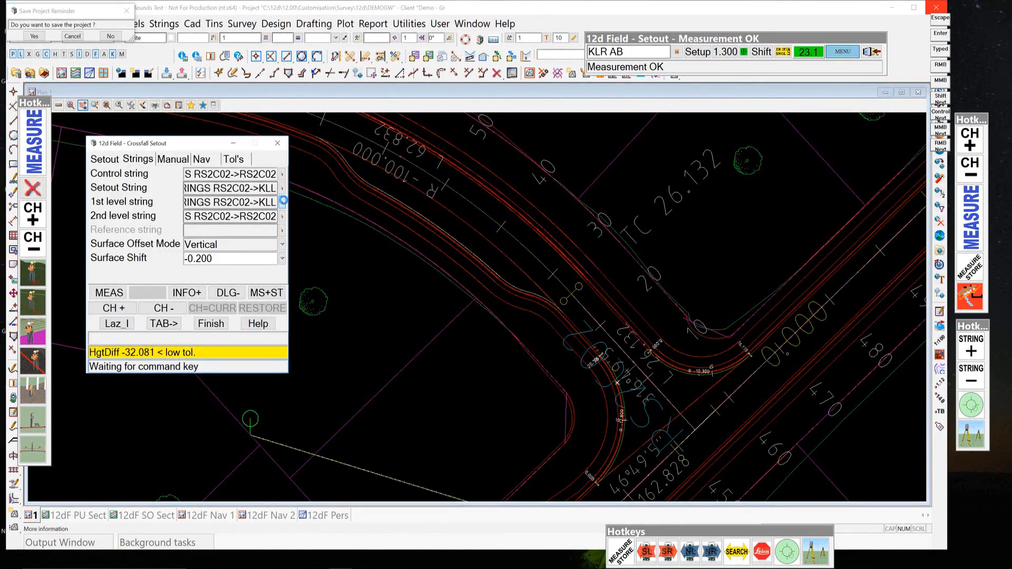
# Choose KLL as the 1st level string and RS2C02 as the 2nd level string, view the tolerances and finish the crossfall setout.
pyautogui.click(283, 202)
pyautogui.click(285, 203)
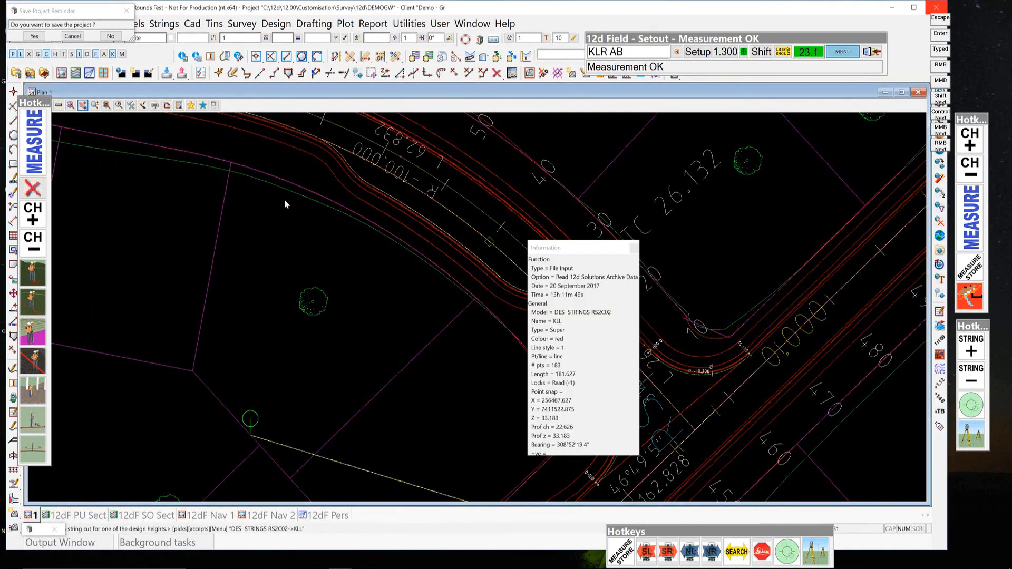
pyautogui.middleClick(285, 201)
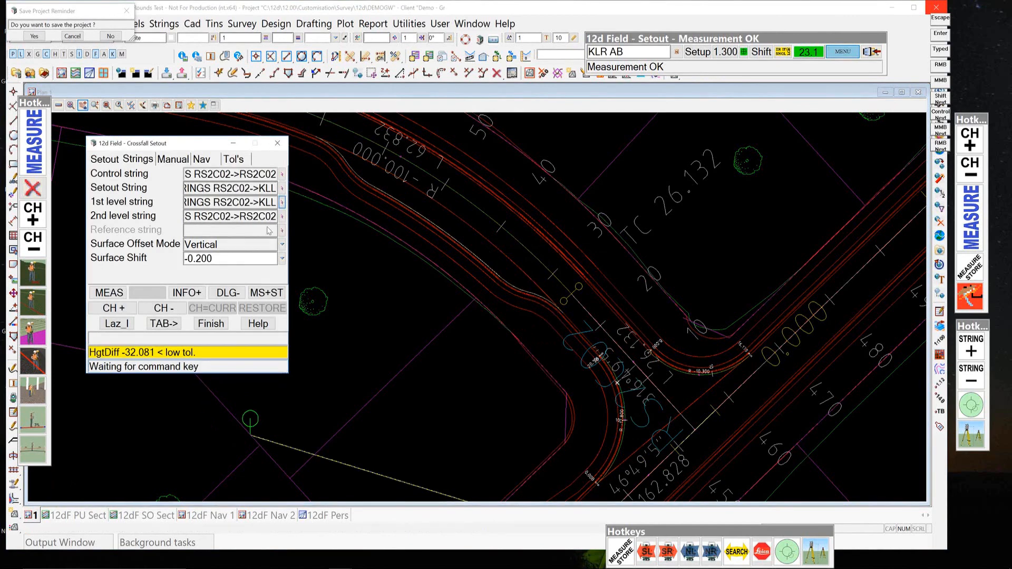
pyautogui.click(282, 216)
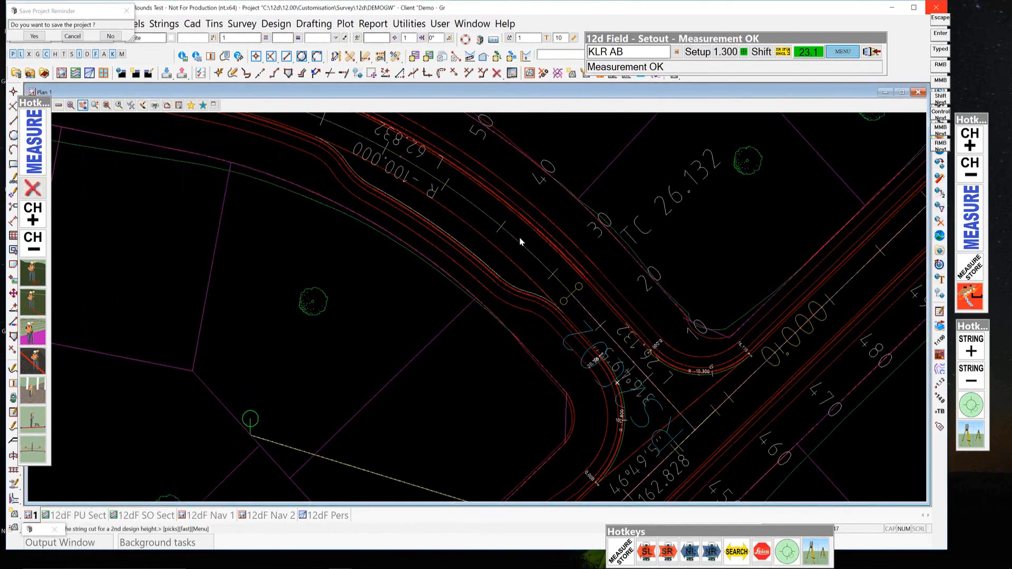
pyautogui.click(518, 243)
pyautogui.middleClick(518, 242)
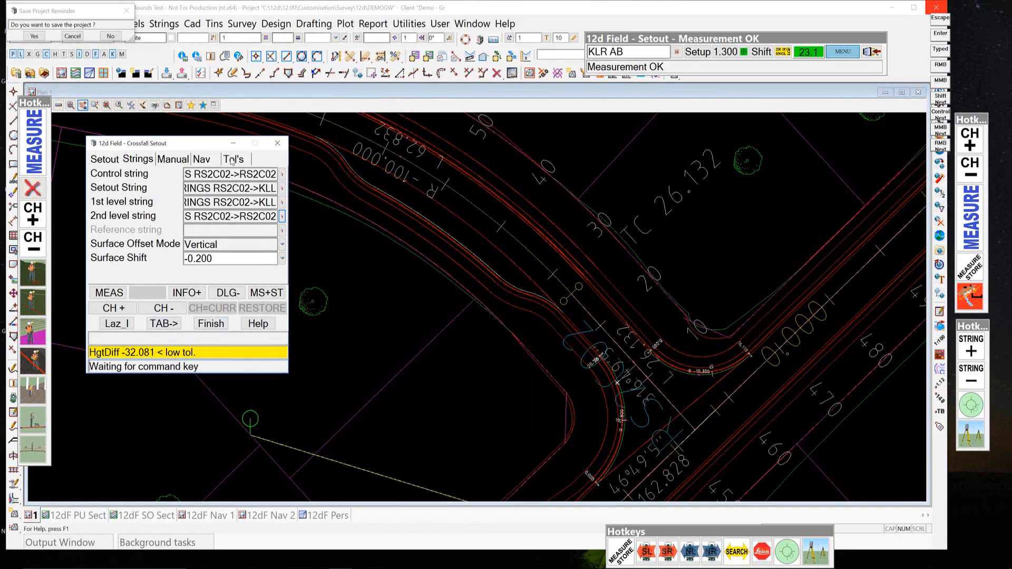
pyautogui.click(232, 160)
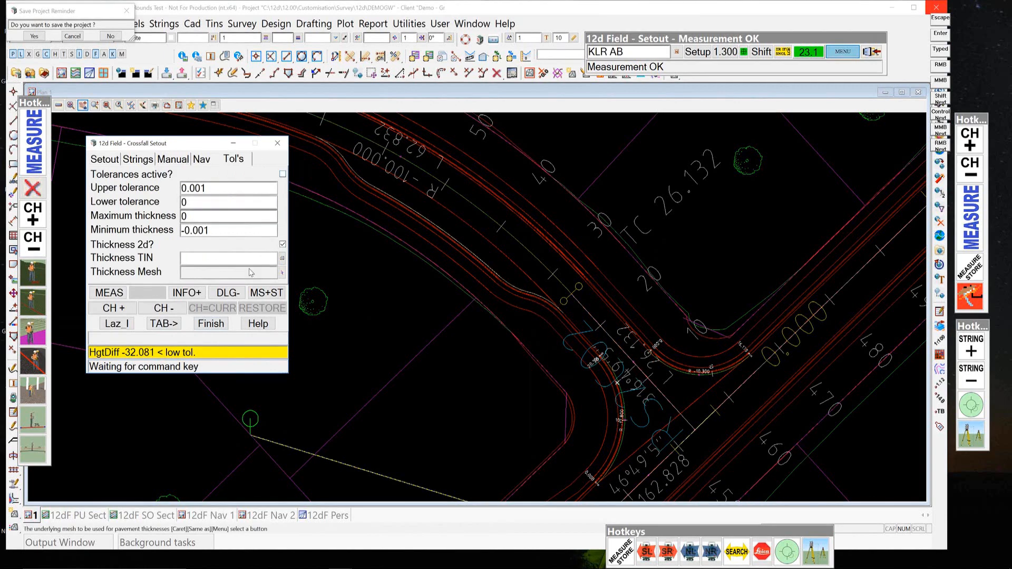
pyautogui.click(210, 323)
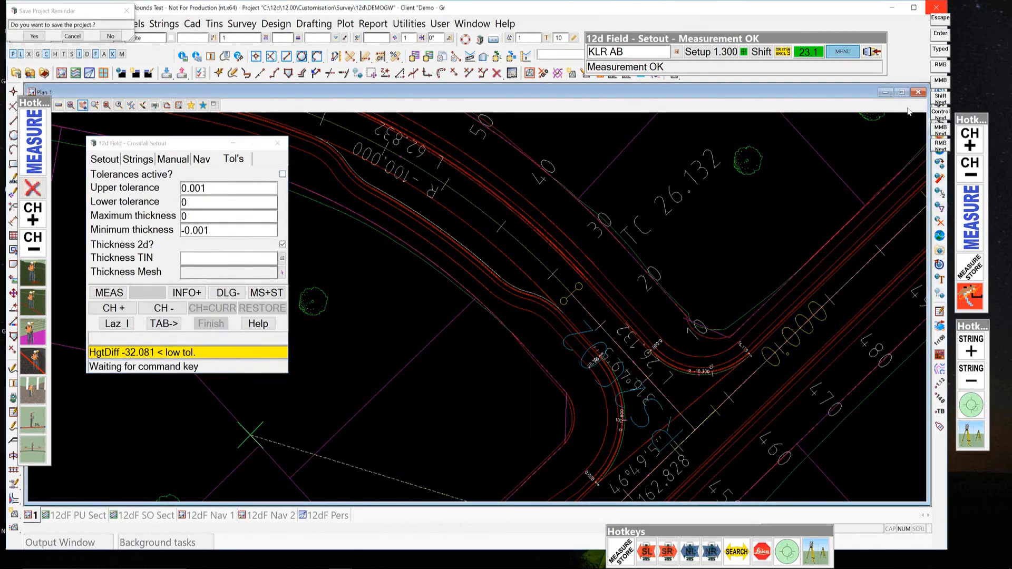
# Enable Auto select all strings in the survey GUI string settings and close the settings.
pyautogui.click(842, 51)
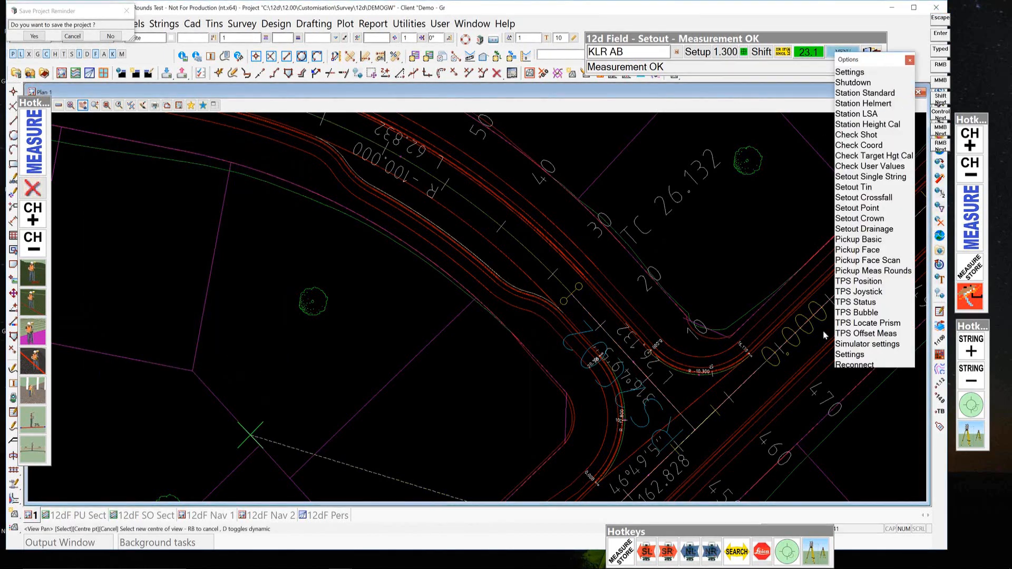
pyautogui.click(841, 362)
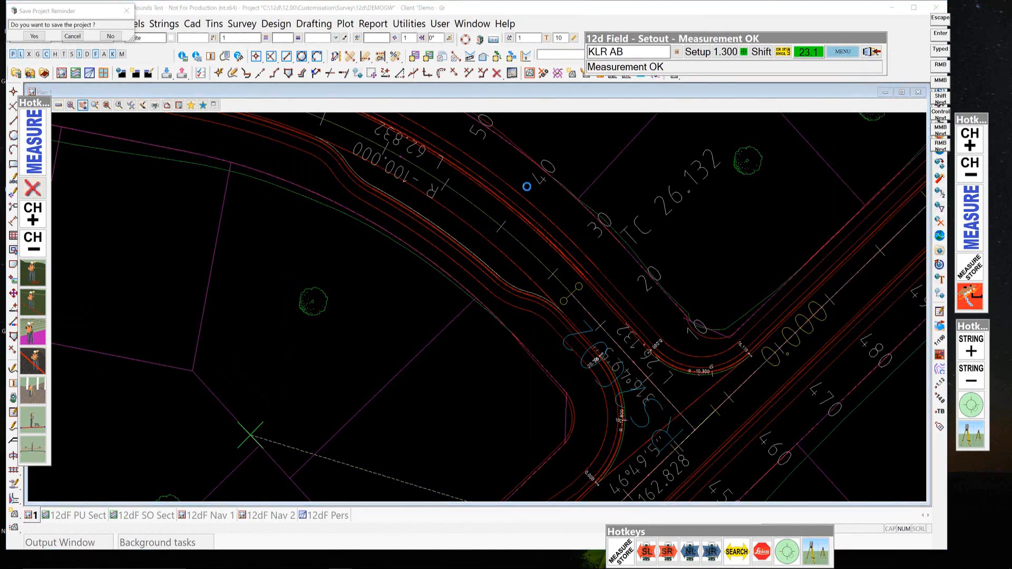
pyautogui.click(456, 148)
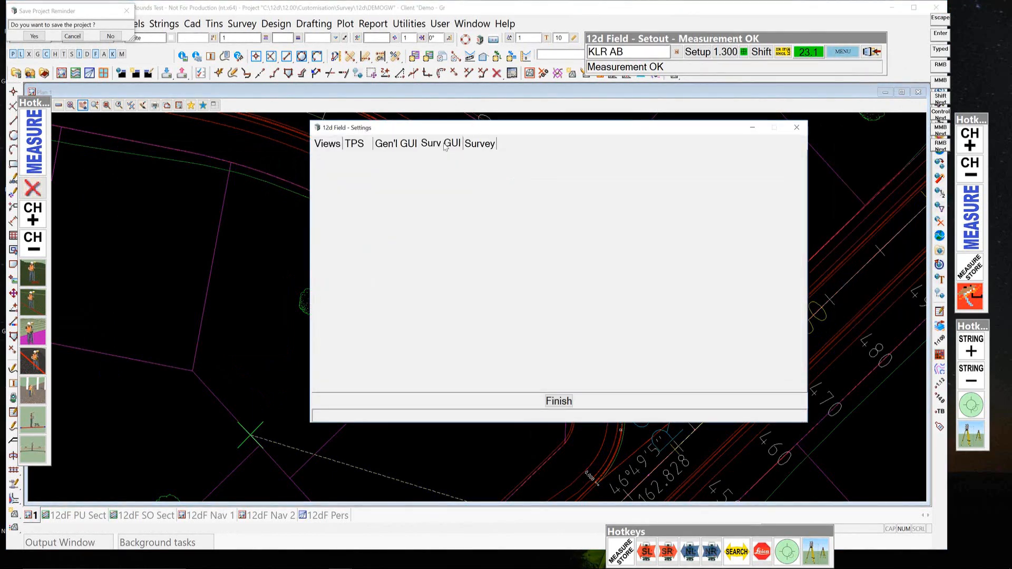
pyautogui.click(548, 175)
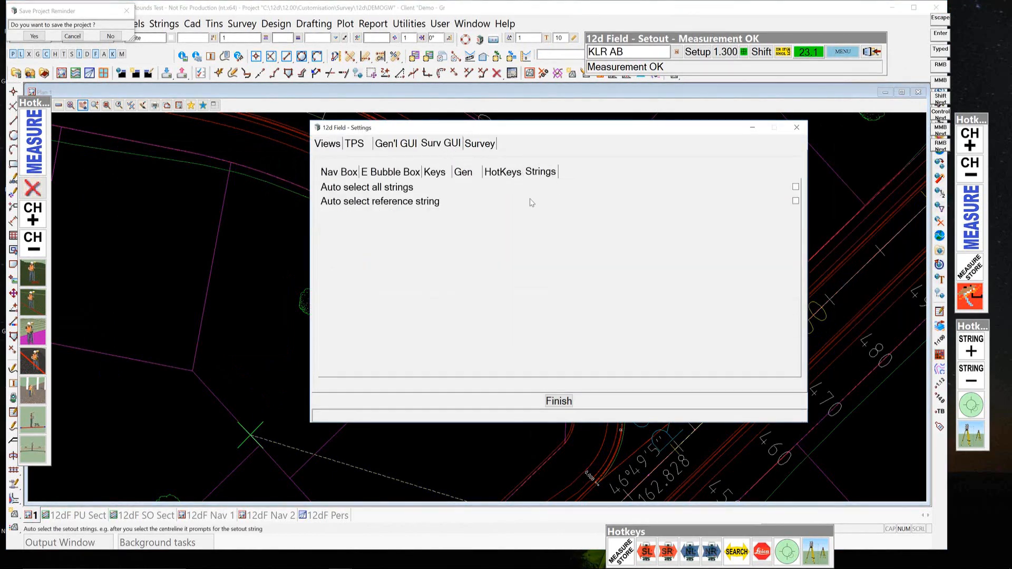
pyautogui.click(797, 187)
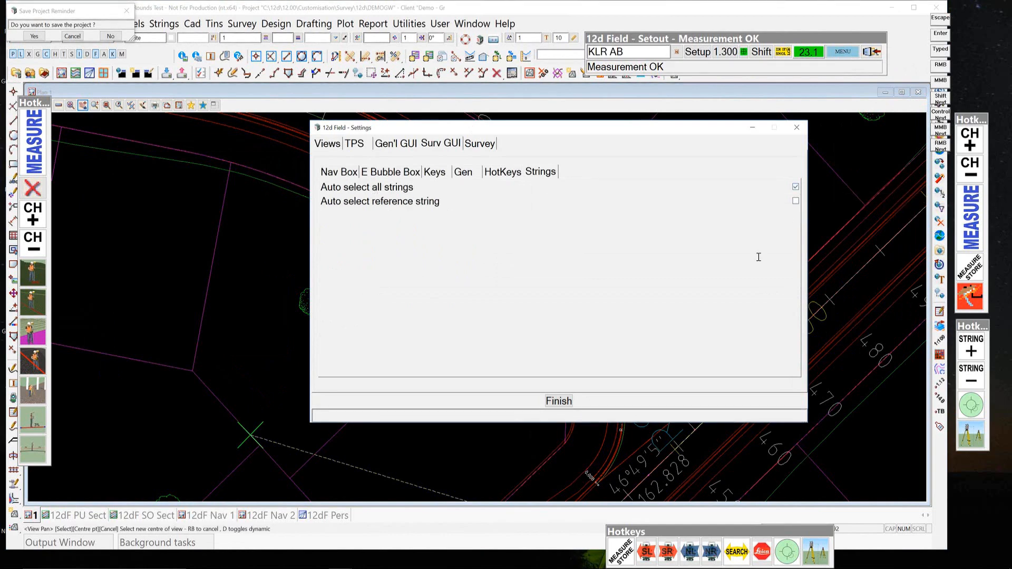
pyautogui.click(558, 402)
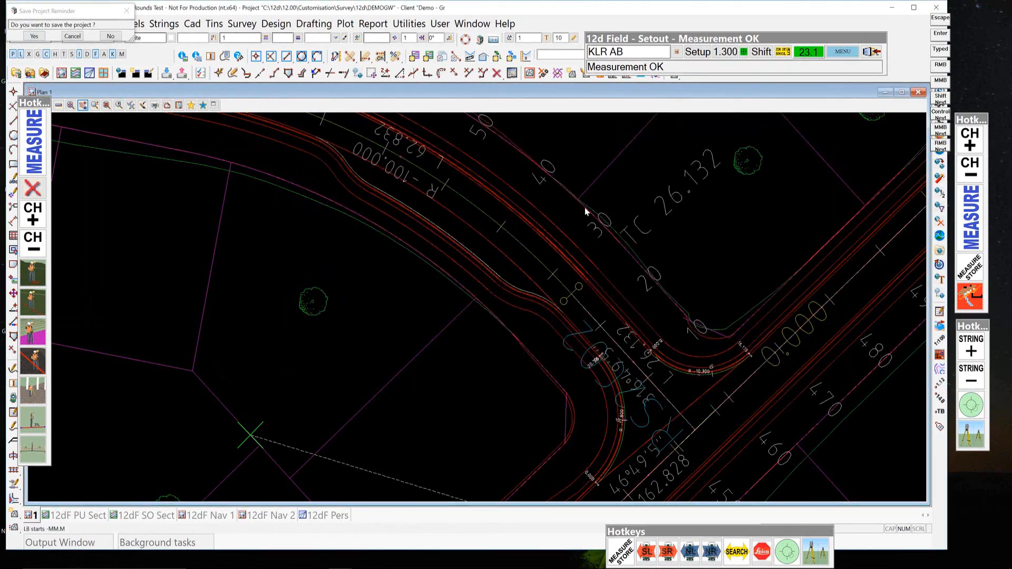
# Start the Crossfall setout again, dismiss the surface shift notice and bring up its string selections.
pyautogui.click(845, 51)
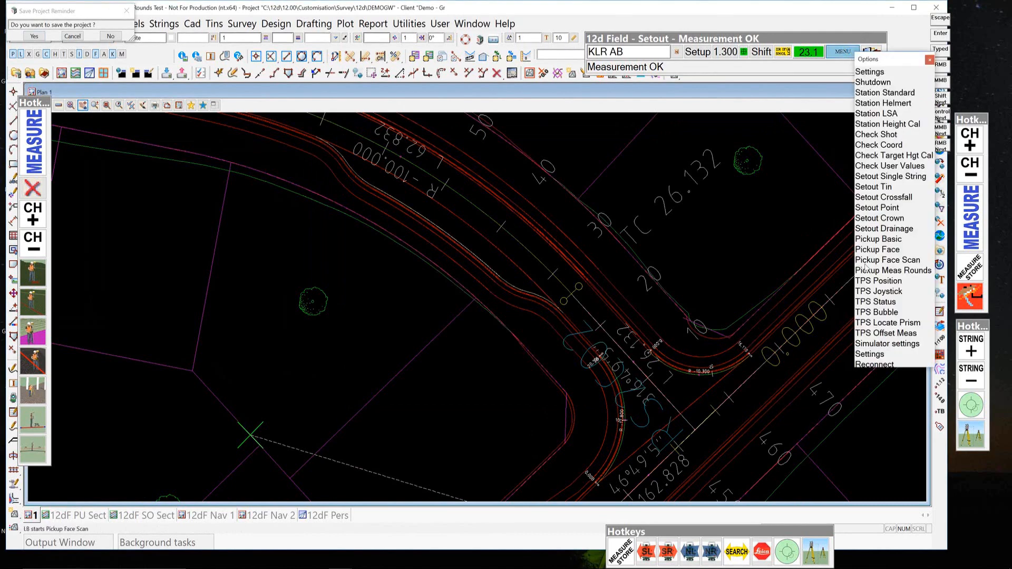
pyautogui.click(891, 200)
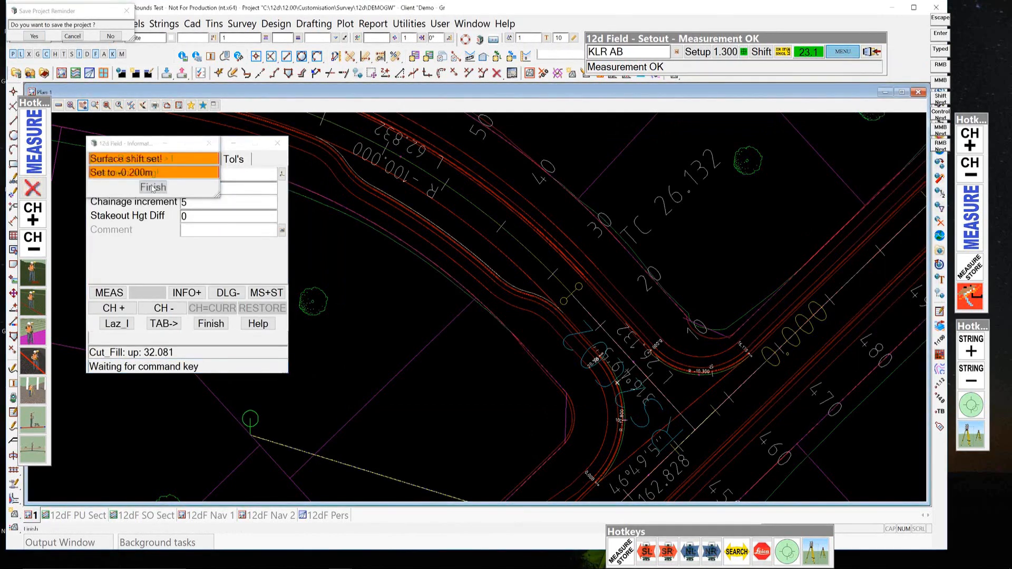
pyautogui.click(153, 187)
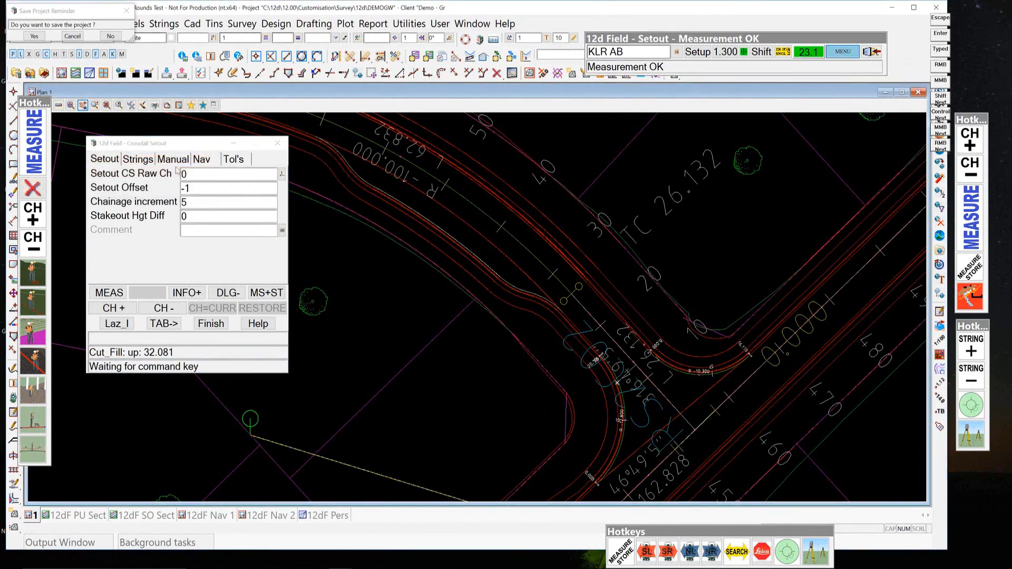
pyautogui.click(138, 159)
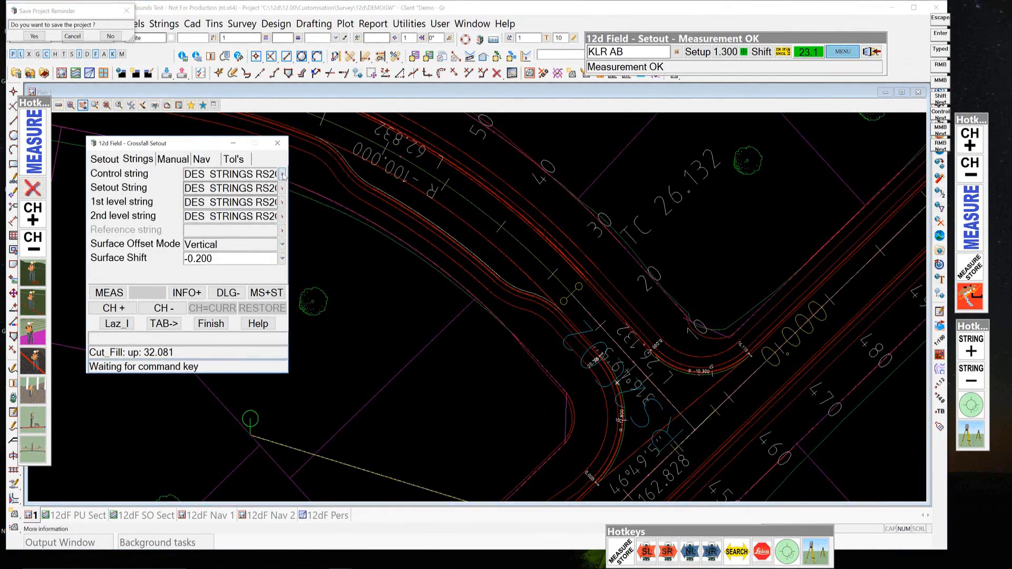
# Pick the control, setout, 1st level and 2nd level strings in one prompted sequence using RS2C02 and KLL, and finish the setout.
pyautogui.click(283, 174)
pyautogui.middleClick(526, 247)
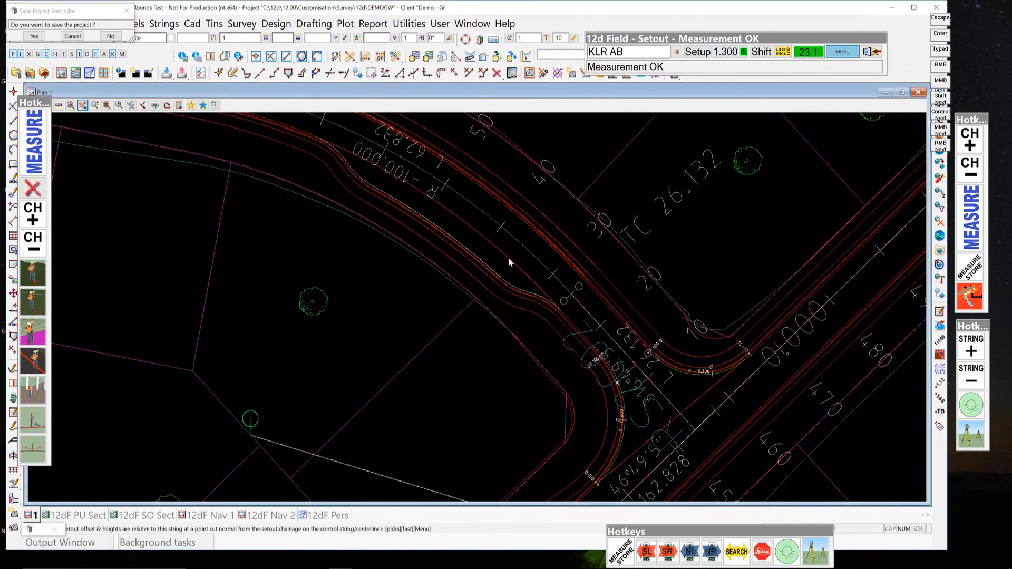
pyautogui.click(509, 262)
pyautogui.middleClick(509, 262)
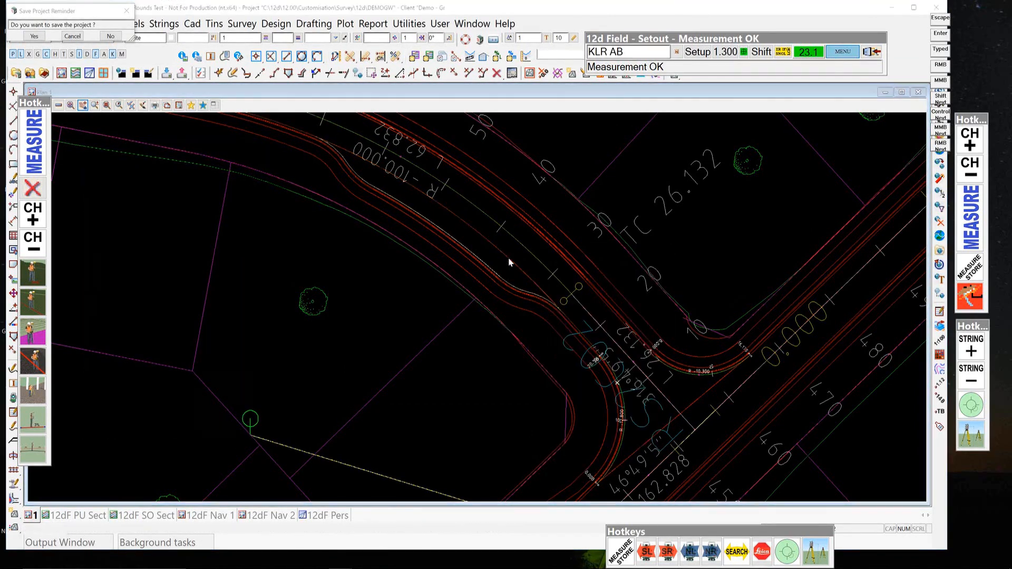
pyautogui.click(511, 260)
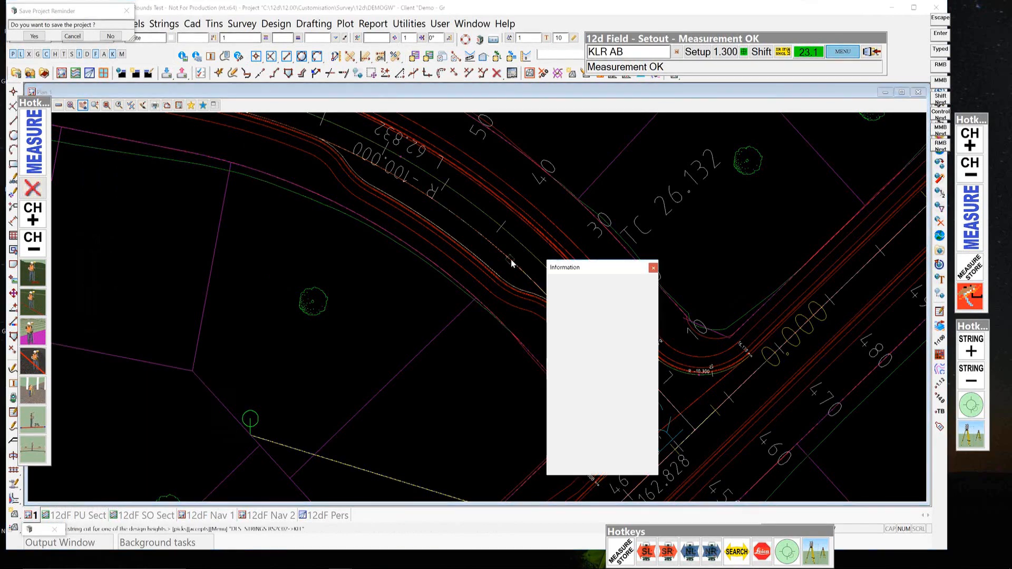
pyautogui.middleClick(511, 259)
pyautogui.click(527, 250)
pyautogui.middleClick(527, 251)
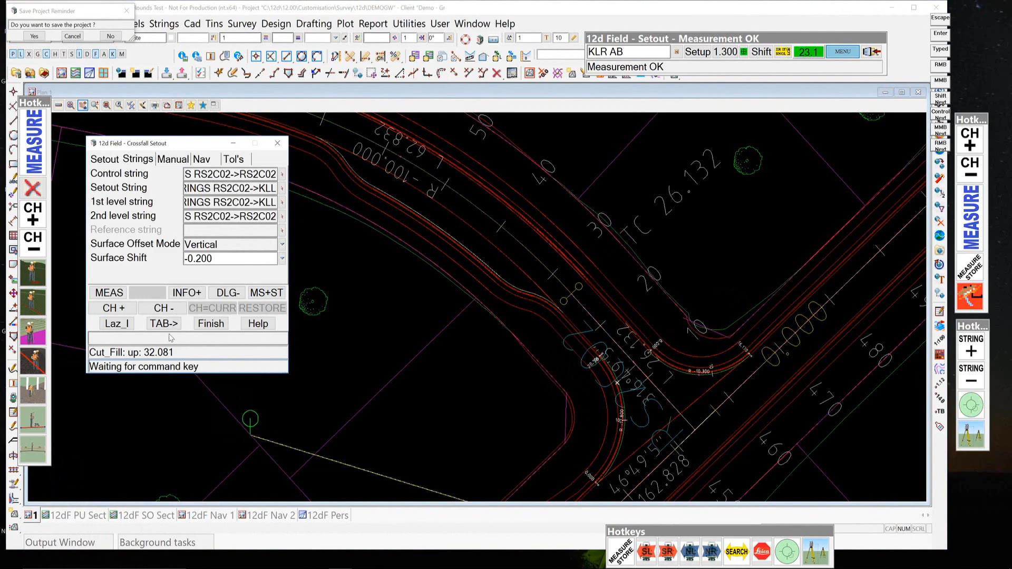
pyautogui.click(213, 325)
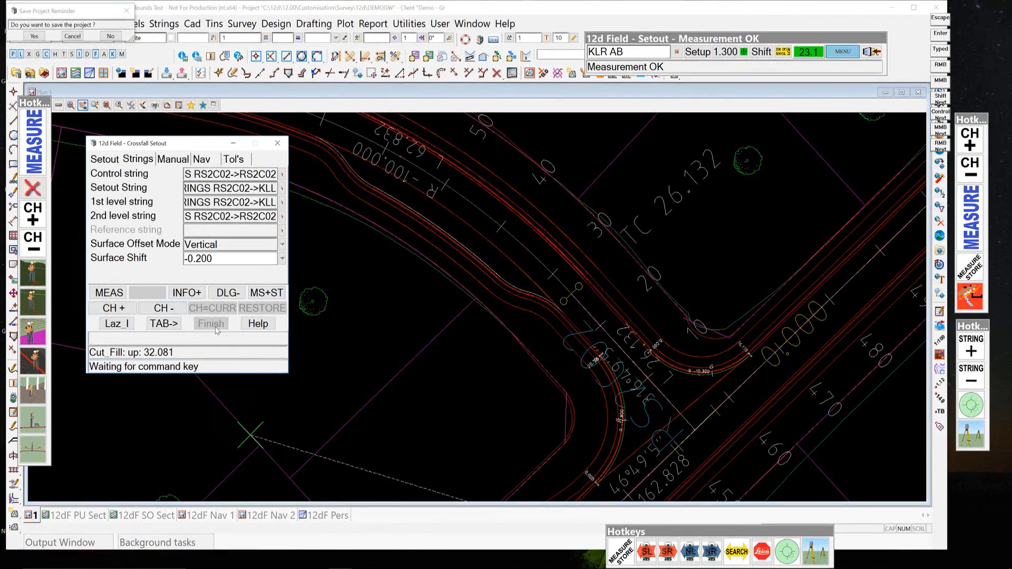
# Reopen the Crossfall setout, accept the surface shift notice and show the strings it uses, including the reference string field.
pyautogui.click(839, 53)
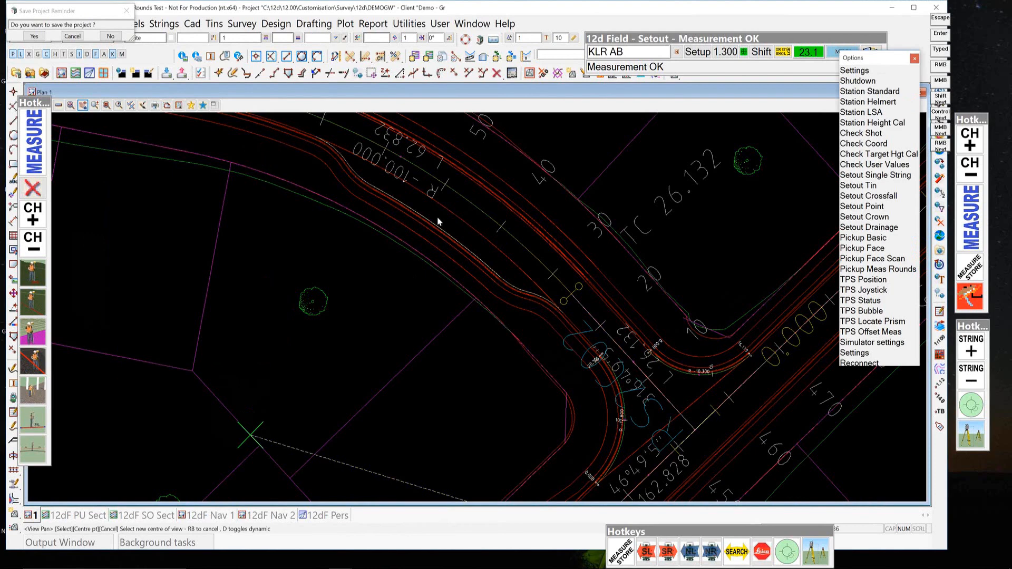
pyautogui.click(875, 197)
pyautogui.click(233, 170)
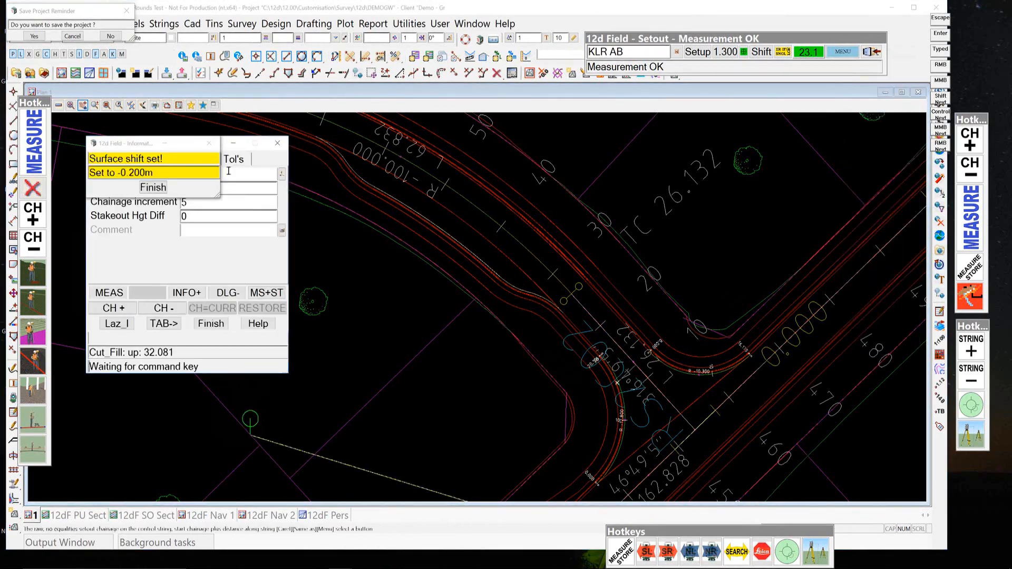
pyautogui.click(154, 188)
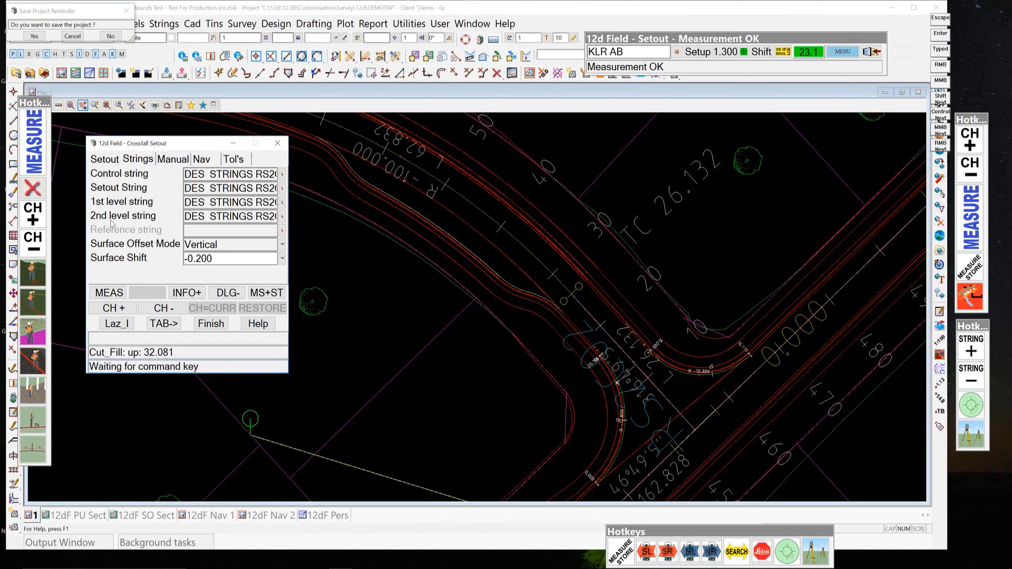
pyautogui.press('ctrl')
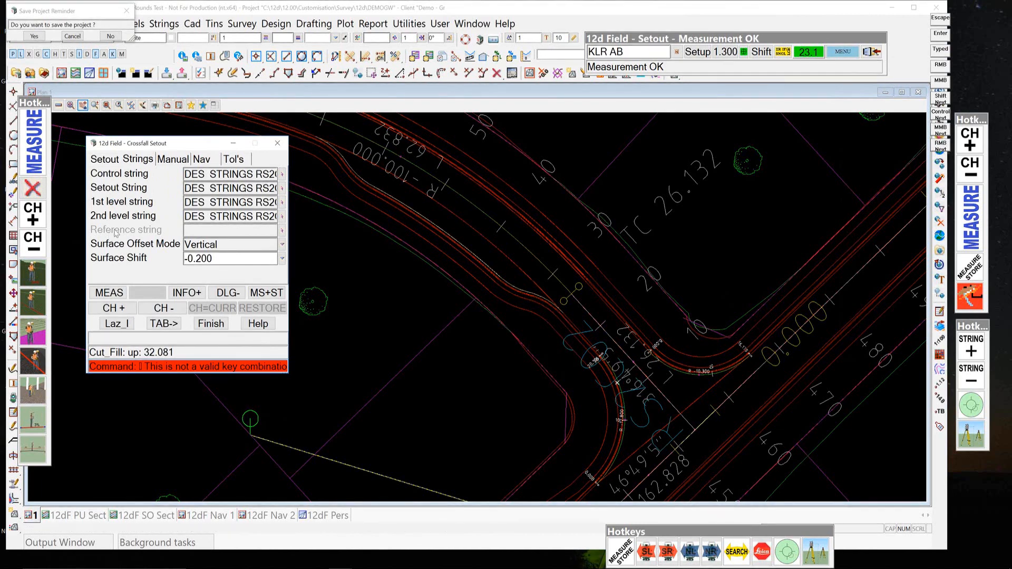
# Review the automatic string selection options in the survey GUI settings, and close the Crossfall setout and the settings.
pyautogui.click(842, 52)
pyautogui.click(863, 353)
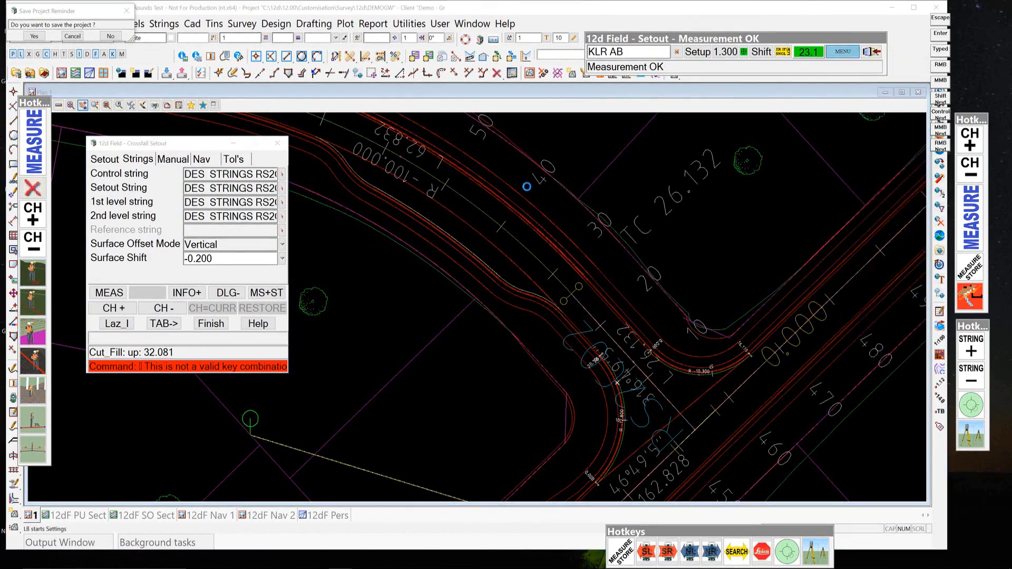
pyautogui.click(444, 143)
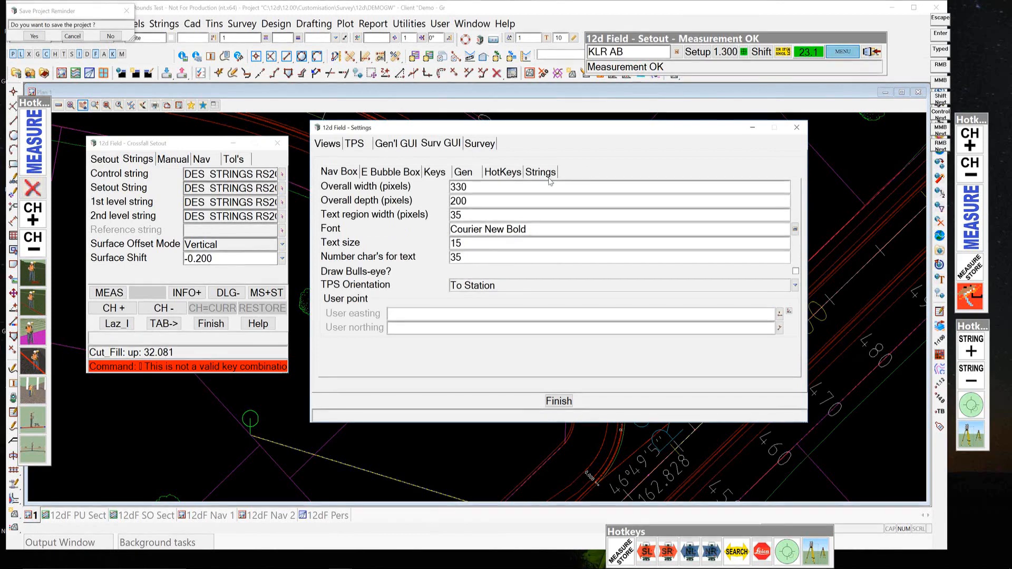
pyautogui.click(546, 174)
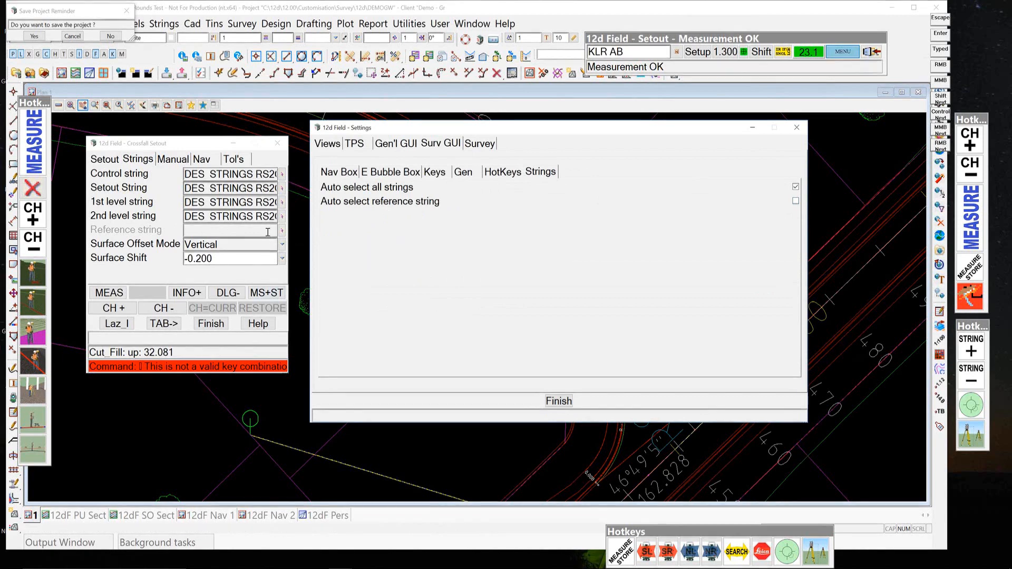
pyautogui.click(221, 329)
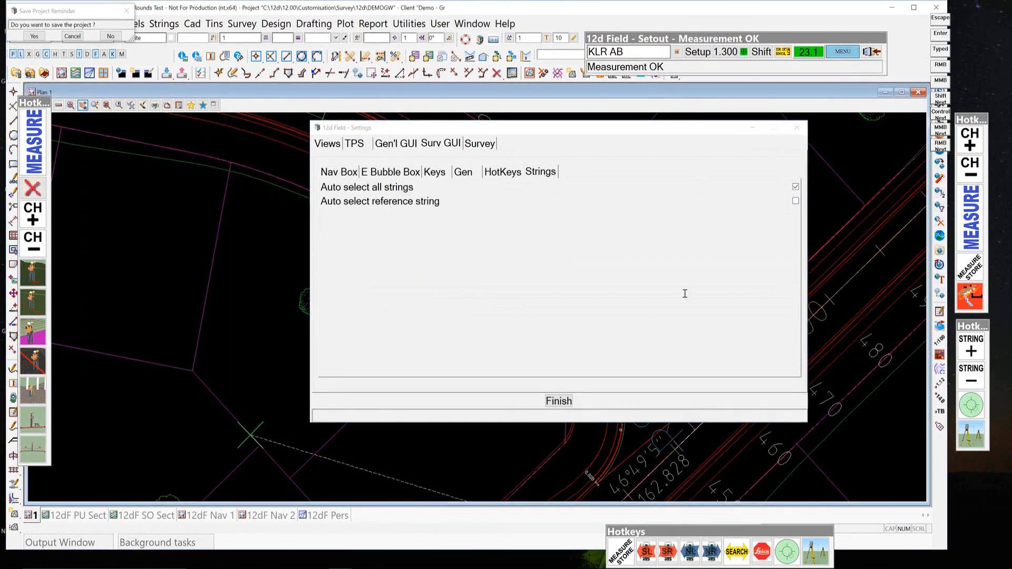
pyautogui.click(557, 401)
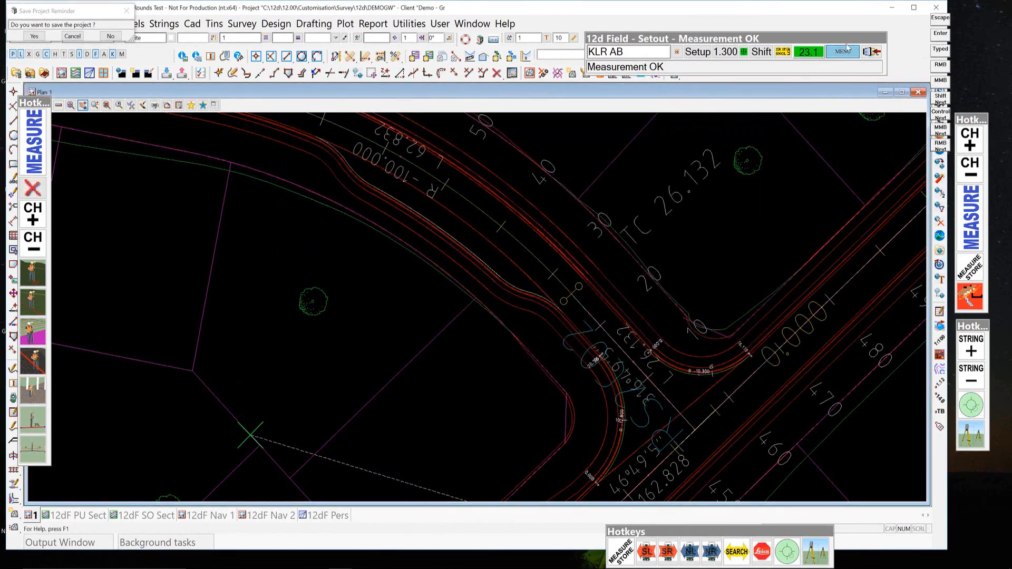
# Bring up the general survey settings of 12d Field and save the project from the reminder.
pyautogui.click(843, 50)
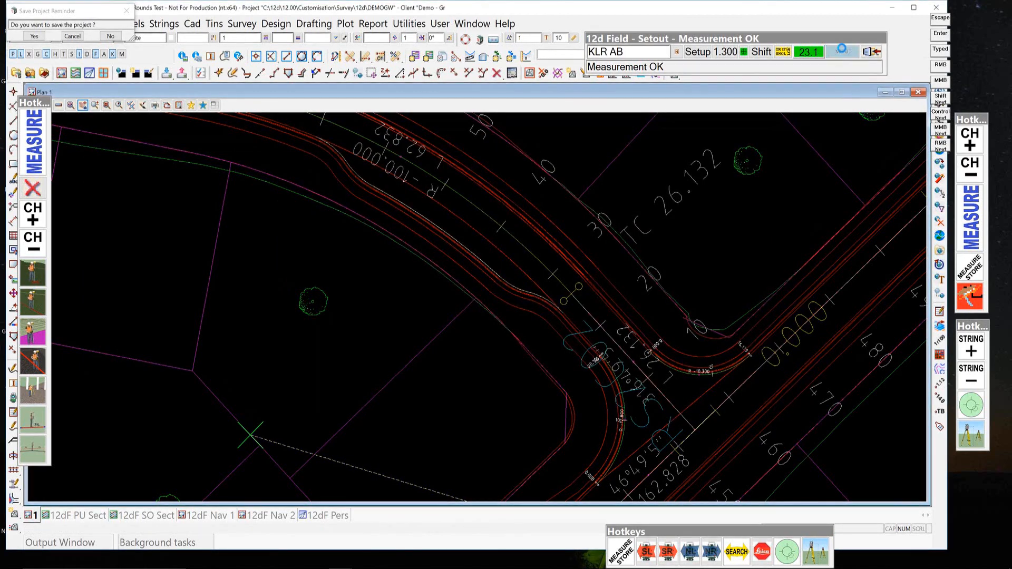
pyautogui.click(870, 352)
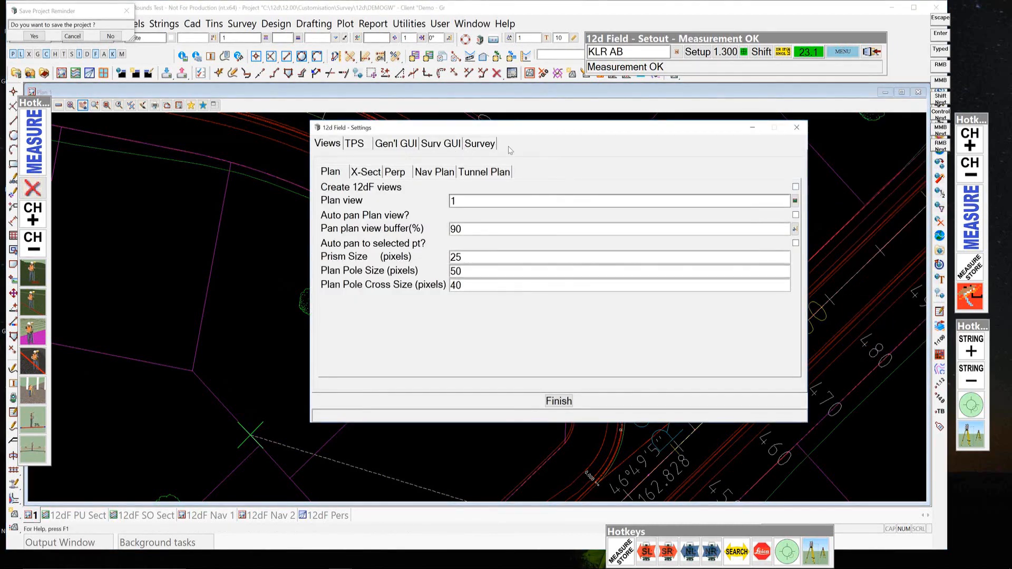
pyautogui.click(482, 144)
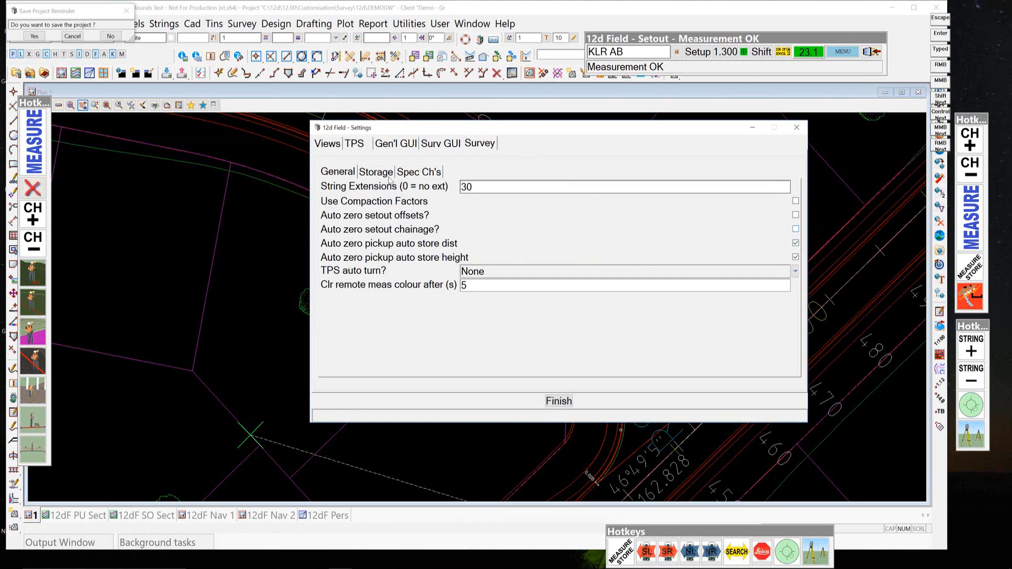
pyautogui.click(33, 36)
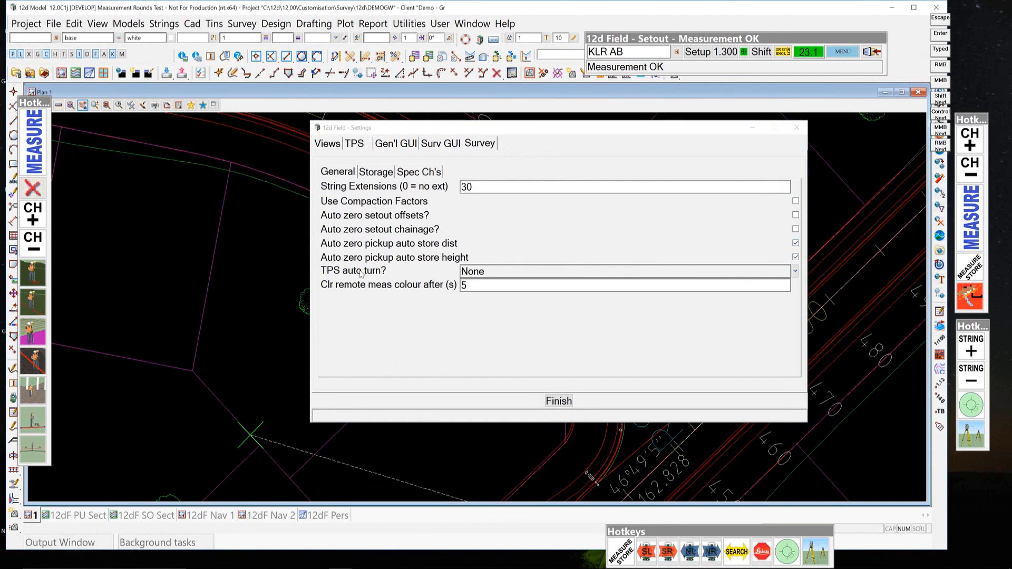
# Set TPS auto turn to 3d in the general survey settings and close the settings.
pyautogui.click(796, 271)
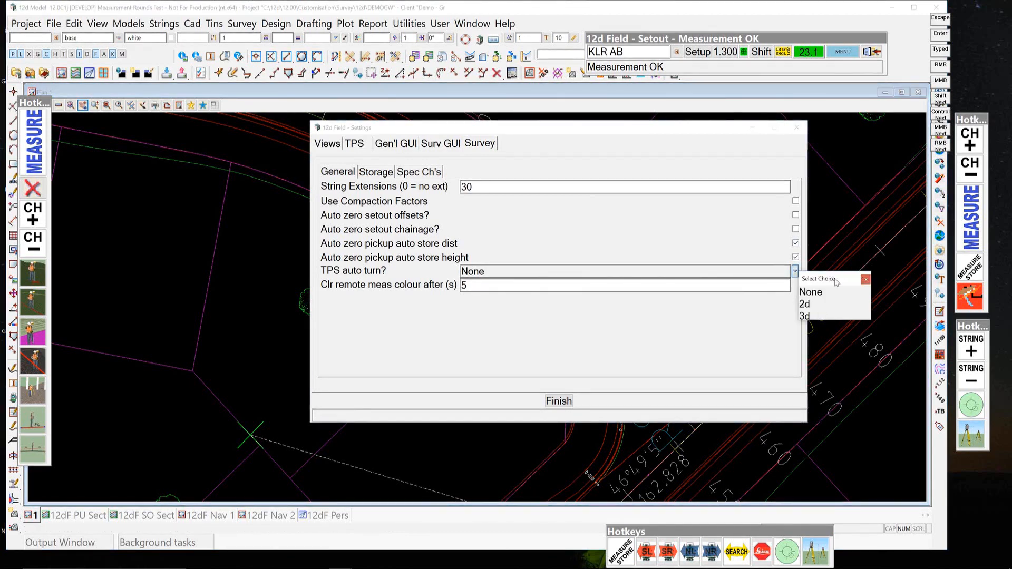
pyautogui.moveTo(845, 278); pyautogui.dragTo(862, 237)
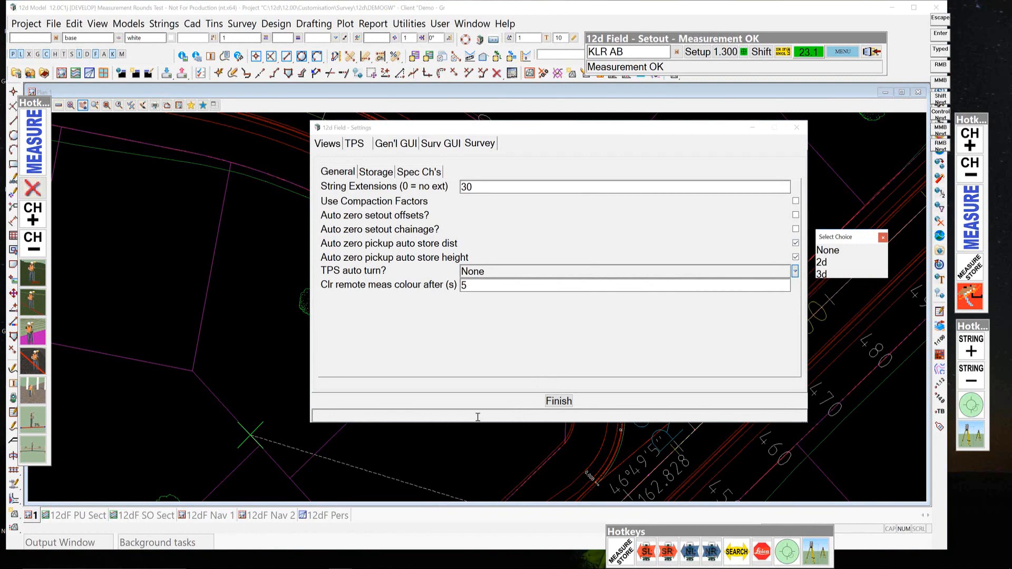
pyautogui.click(835, 274)
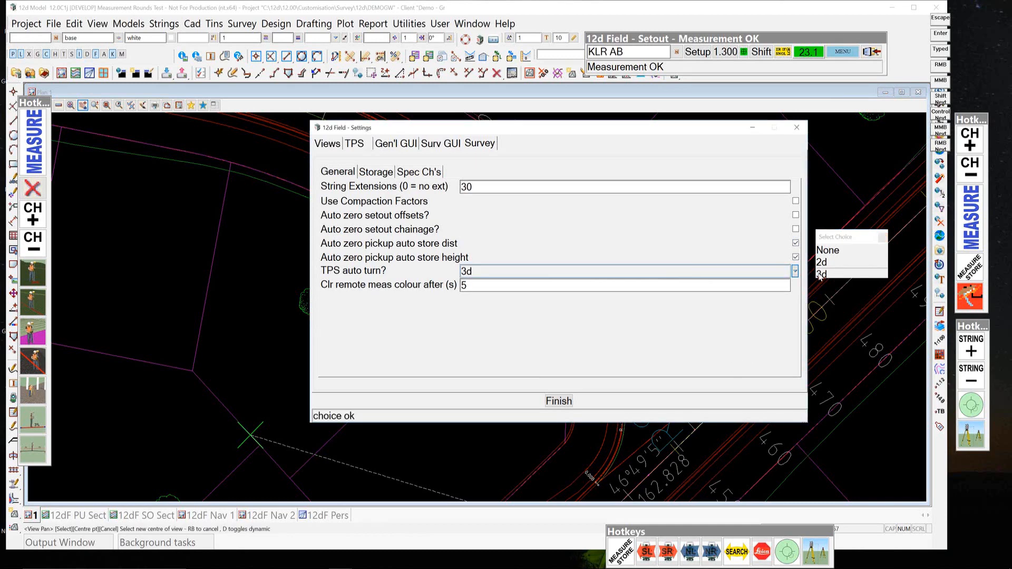
pyautogui.click(884, 238)
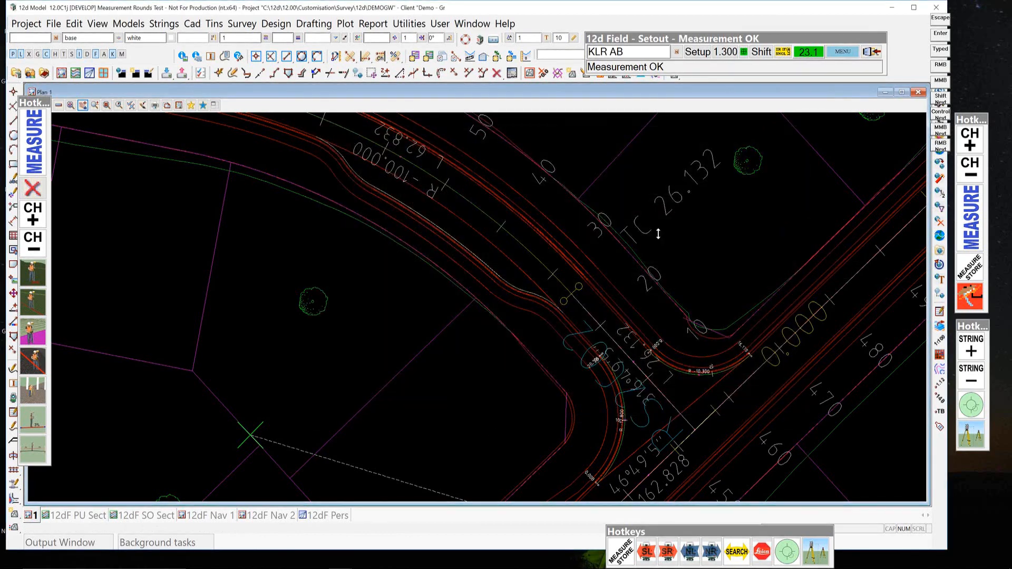
# Start a Single String setout, dismiss the unknown string notice and bring up its string selections.
pyautogui.click(842, 52)
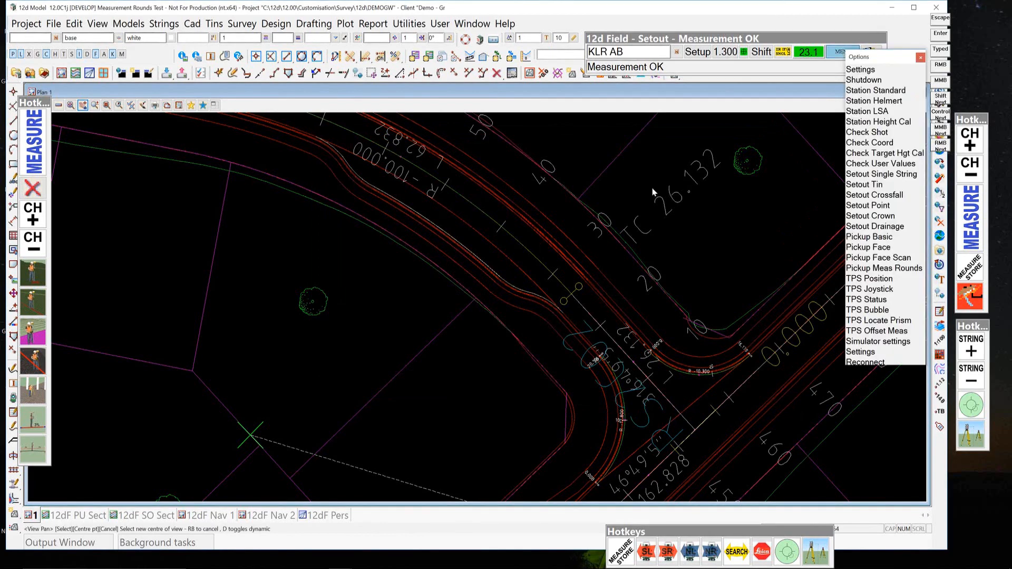
pyautogui.click(864, 174)
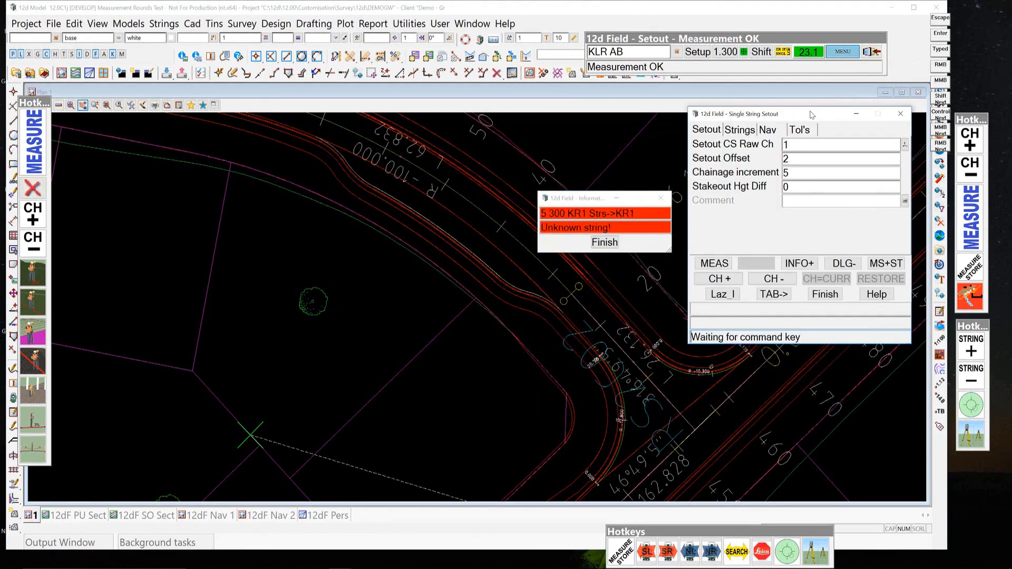
pyautogui.click(610, 245)
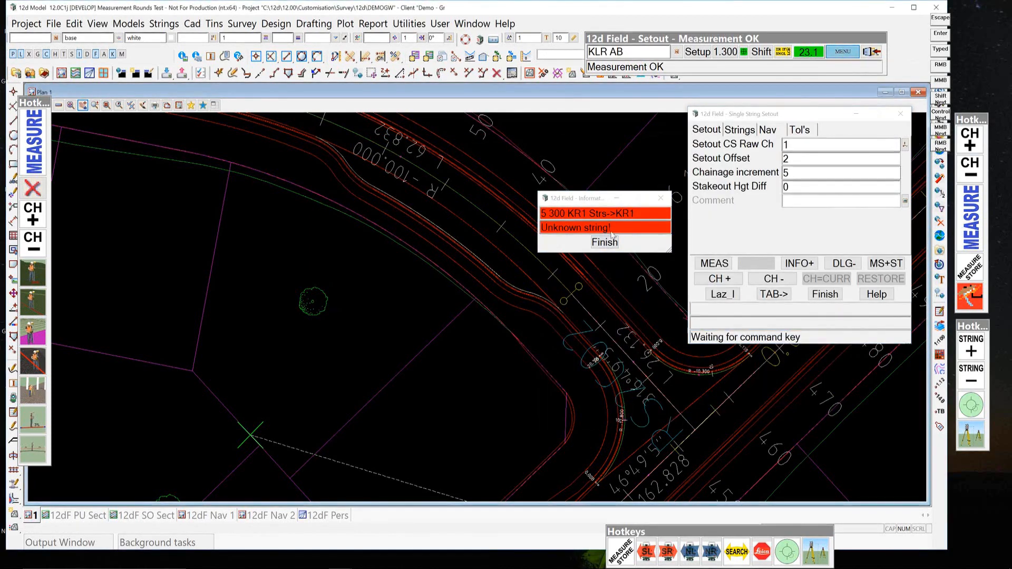
pyautogui.click(741, 133)
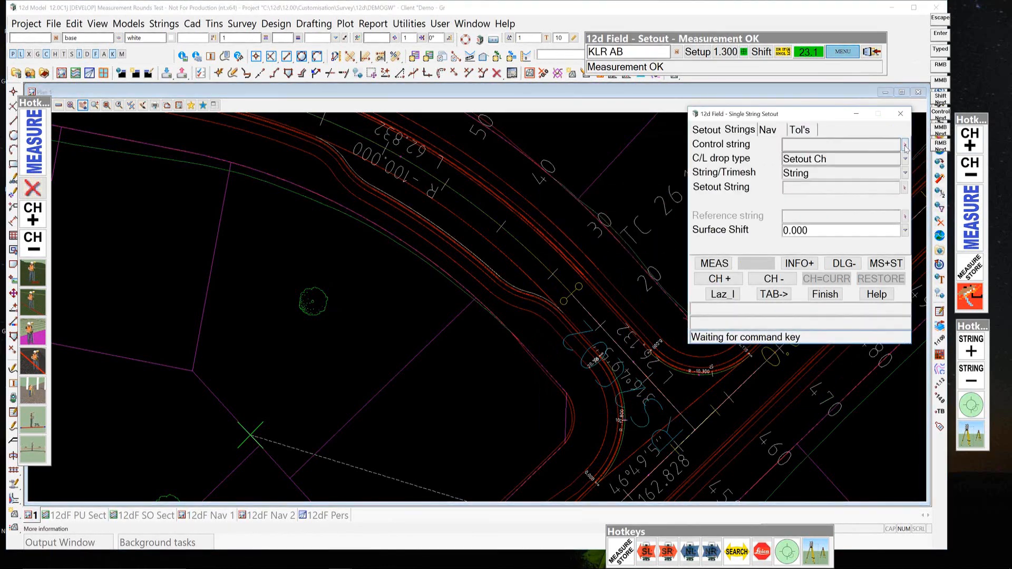
# Pick RS2C02 as the control string and KLR as the setout string, and check the C/L drop type choices.
pyautogui.click(527, 254)
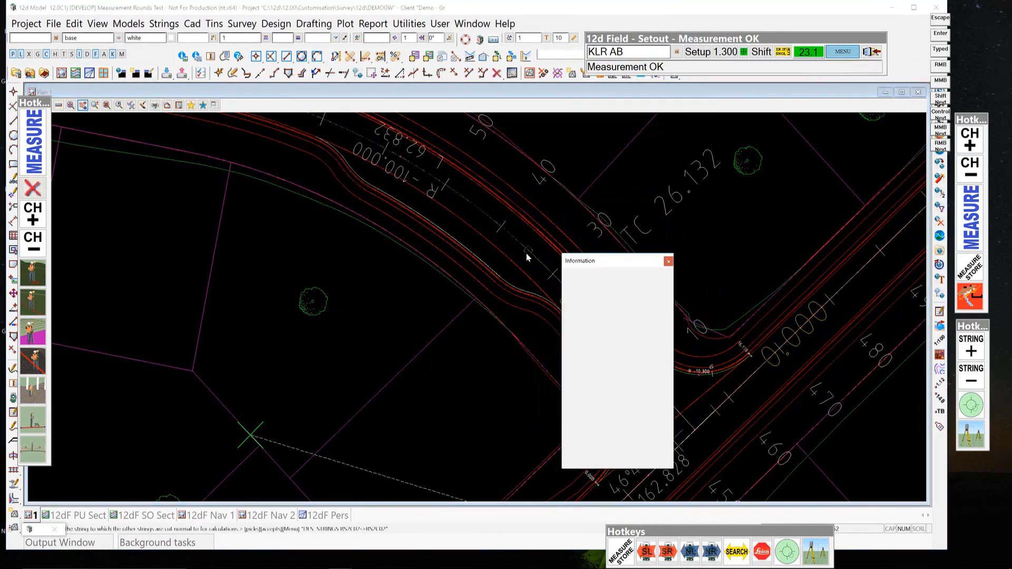
pyautogui.middleClick(527, 253)
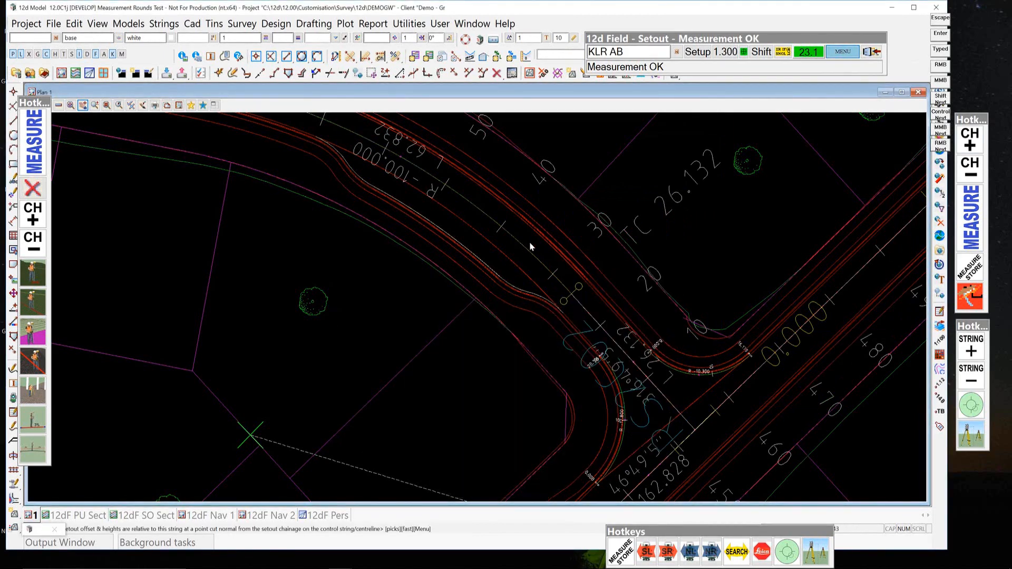
pyautogui.click(538, 237)
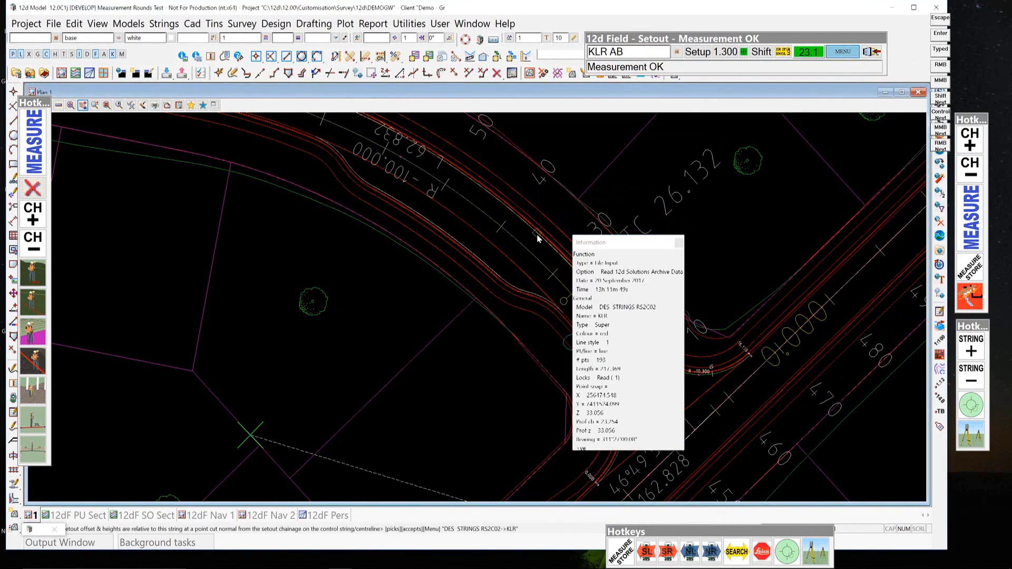
pyautogui.middleClick(548, 236)
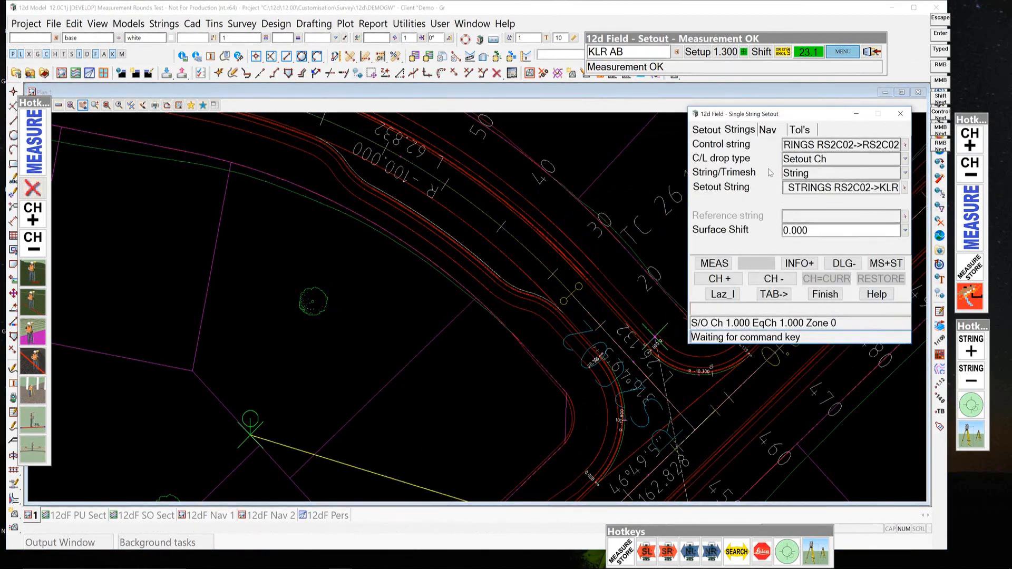
pyautogui.click(904, 158)
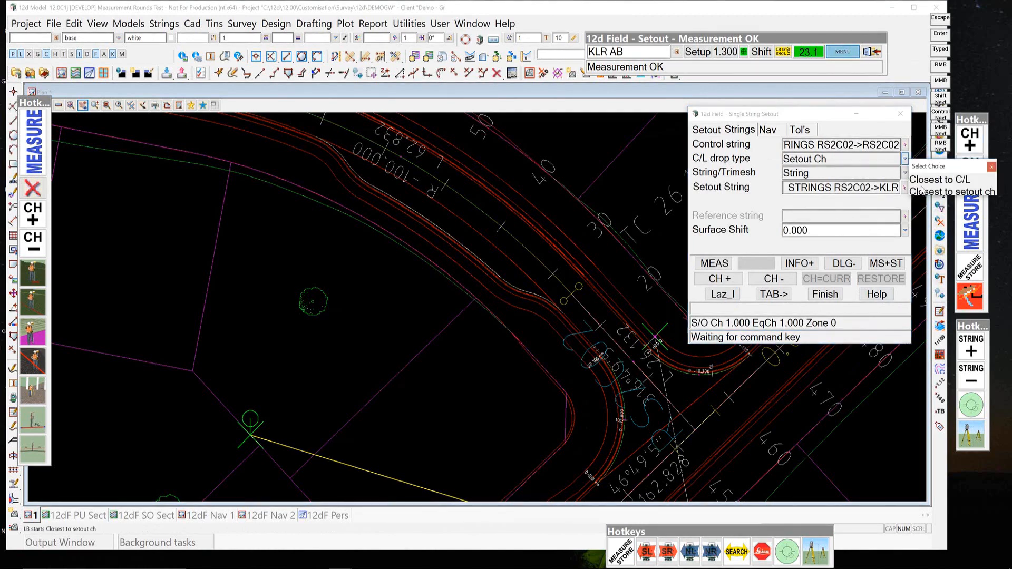
pyautogui.click(991, 167)
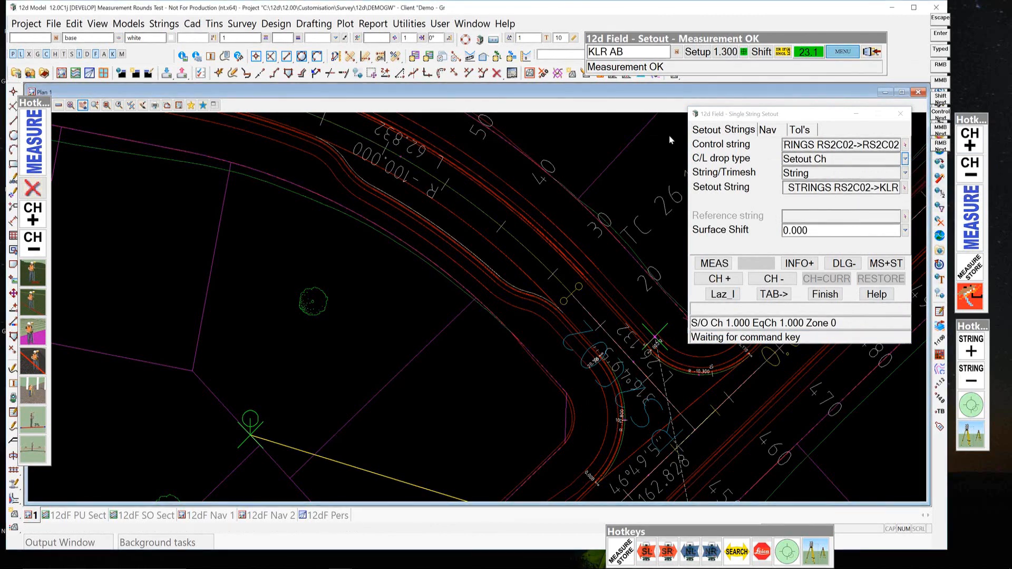
# Set the setout raw chainage to 40 and the setout offset to -3, and finish the Single String setout.
pyautogui.click(706, 131)
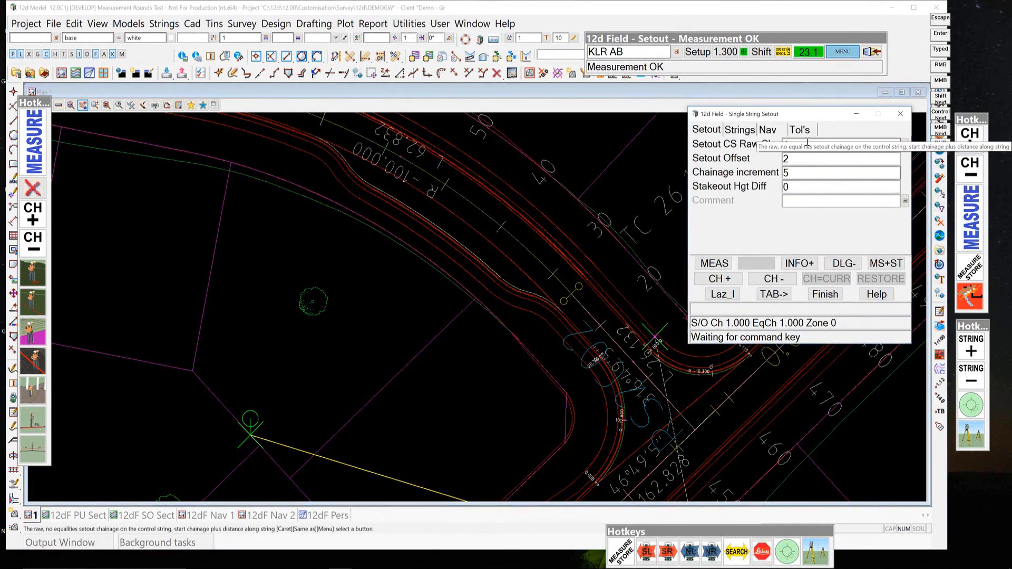
pyautogui.click(807, 144)
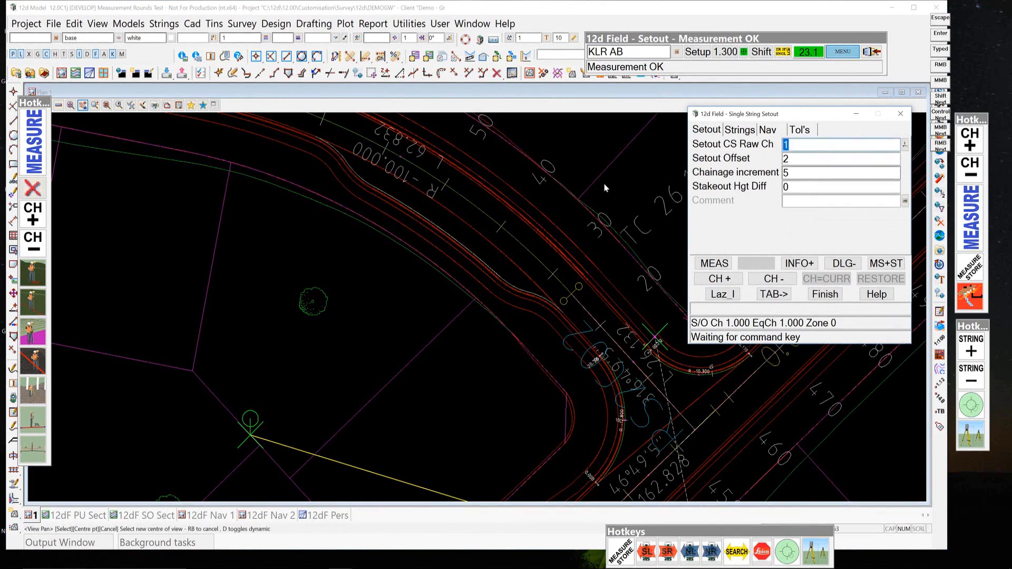
pyautogui.write('40')
pyautogui.press('Return')
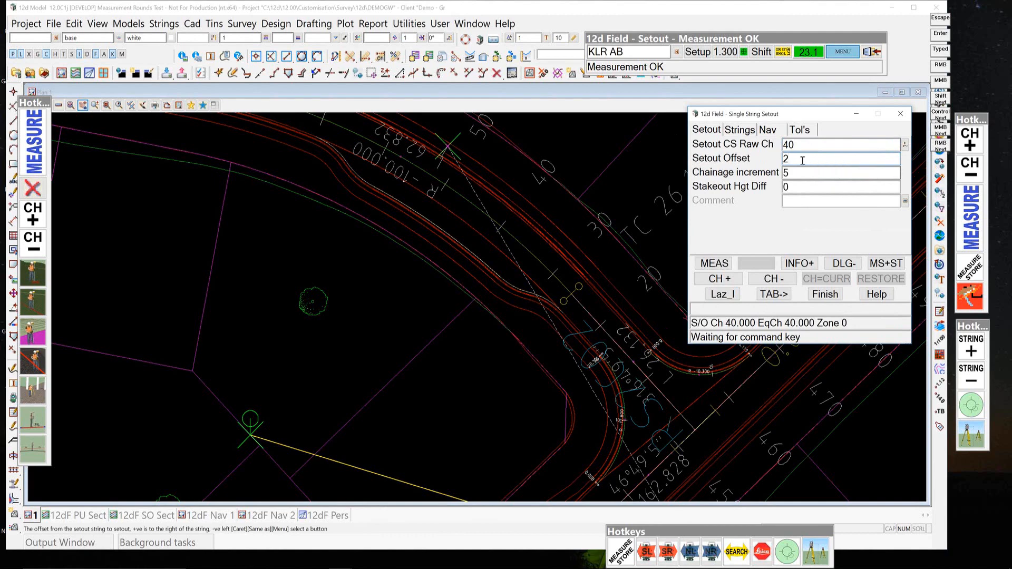
pyautogui.press('BackSpace')
pyautogui.write('-3')
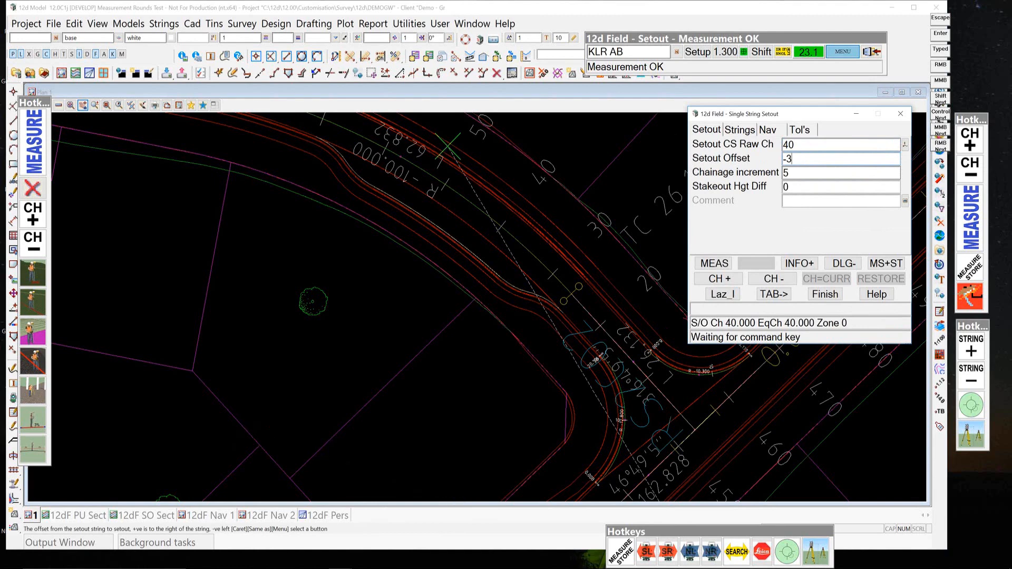
pyautogui.press('Return')
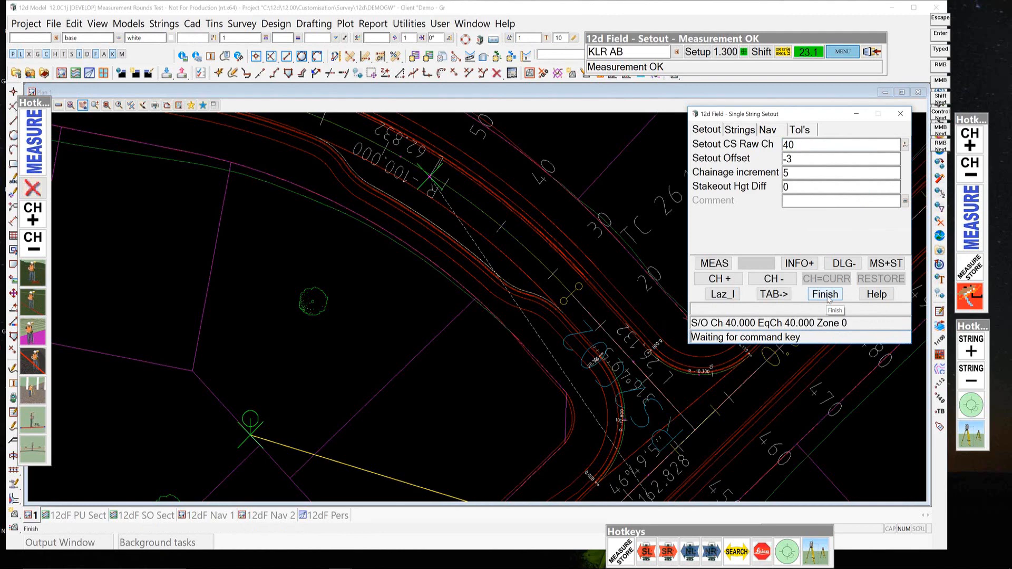
pyautogui.click(826, 294)
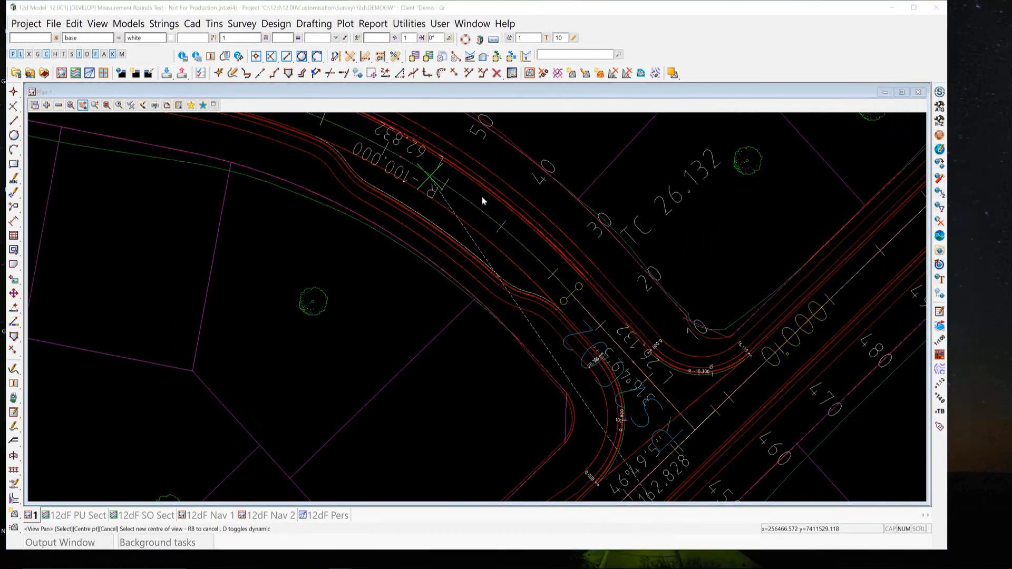
# Switch to File Explorer and open the folder C:\12d\12.00\Customisation\Survey\12d\User.
pyautogui.press('super+e')
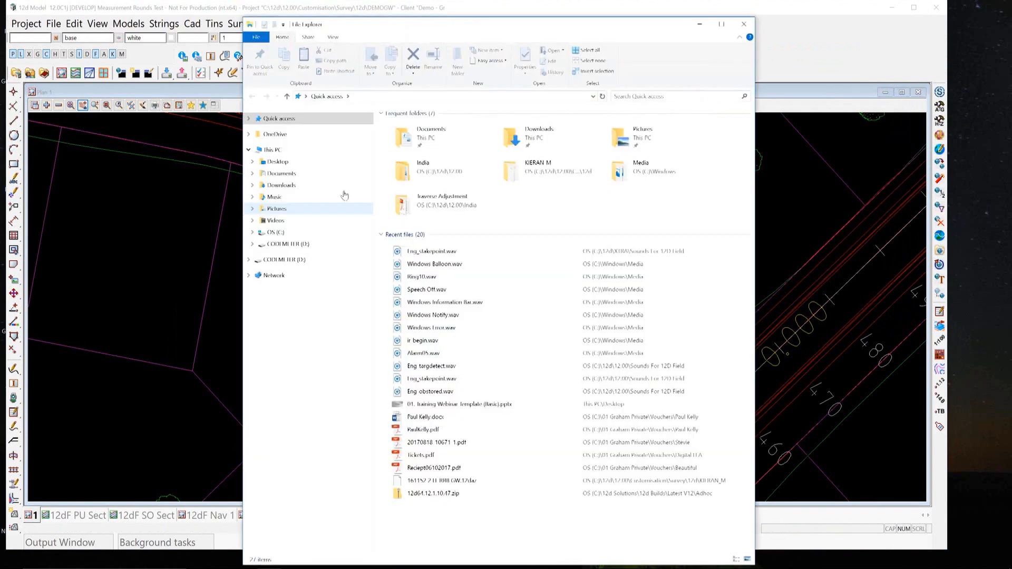
pyautogui.click(275, 232)
pyautogui.doubleClick(414, 136)
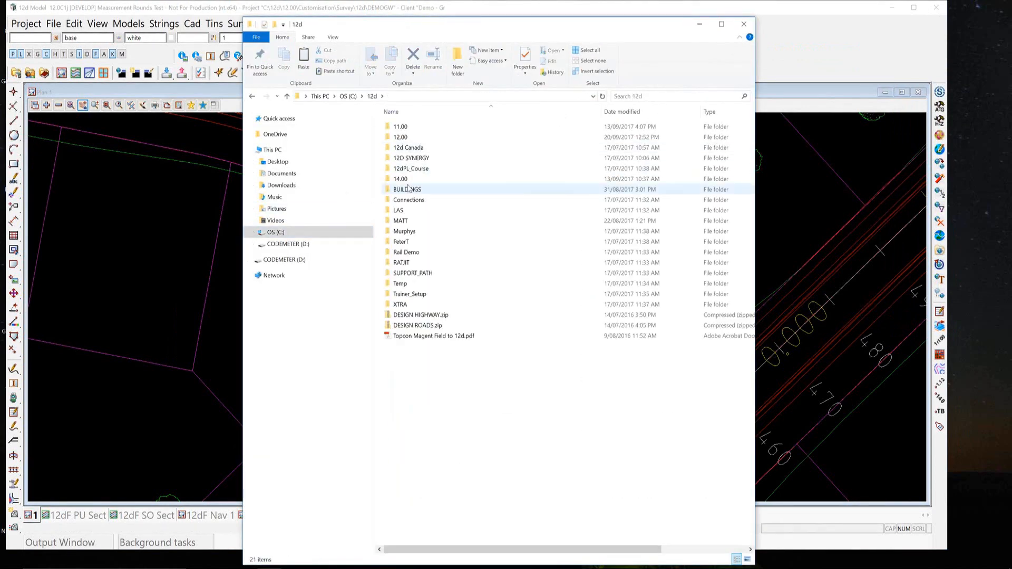
pyautogui.doubleClick(419, 142)
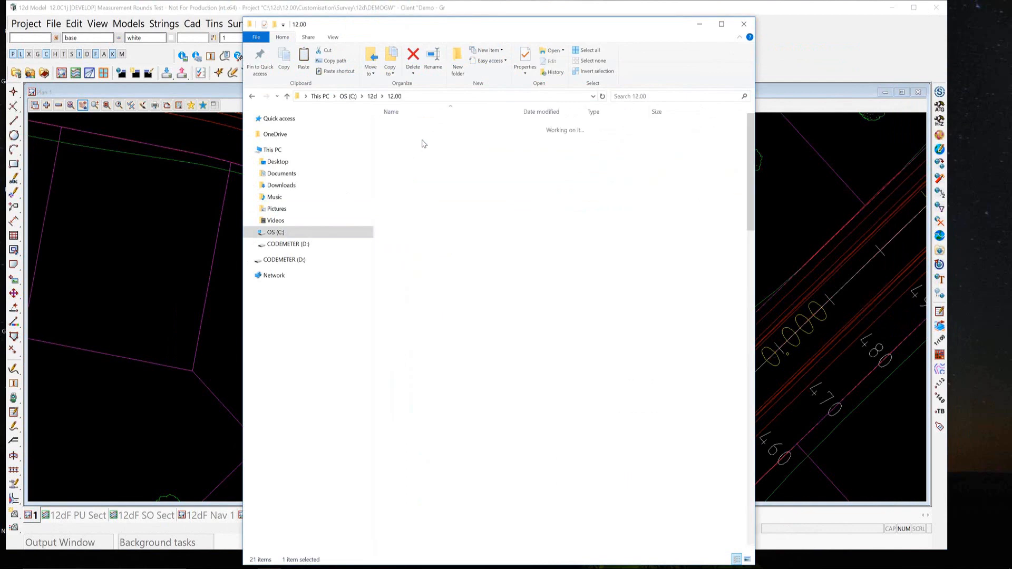
pyautogui.doubleClick(414, 190)
pyautogui.click(410, 126)
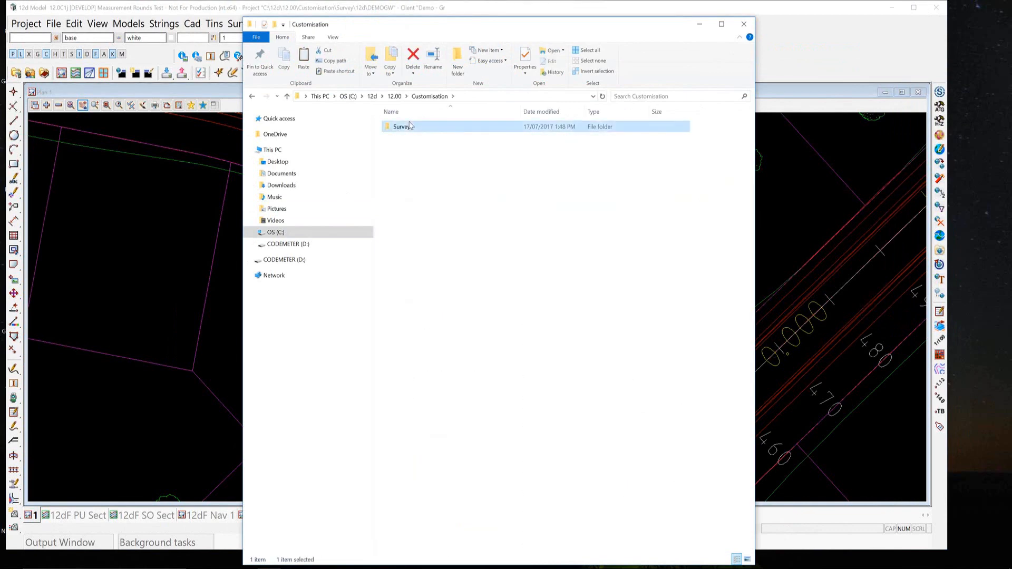
pyautogui.doubleClick(411, 126)
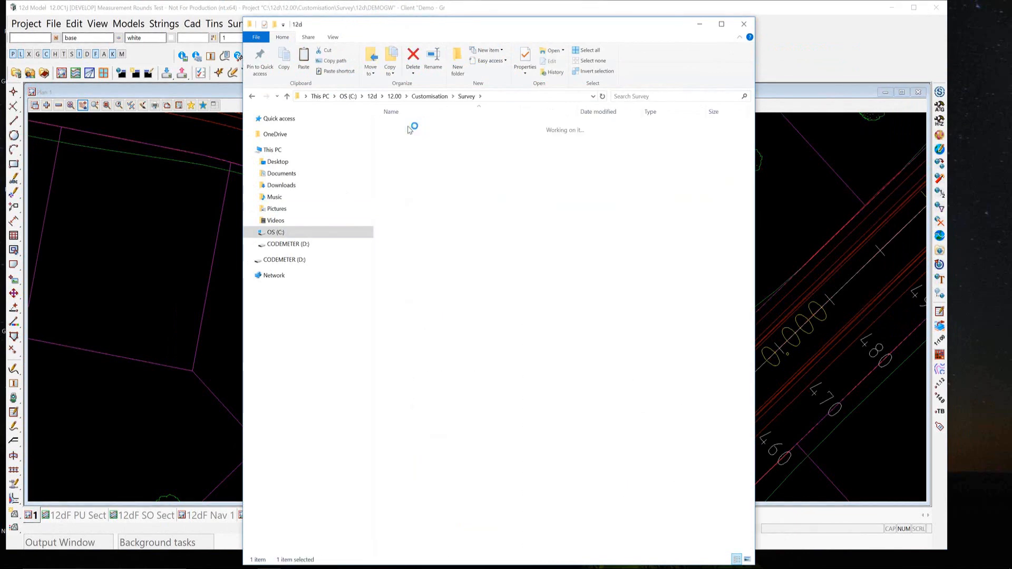
pyautogui.doubleClick(430, 340)
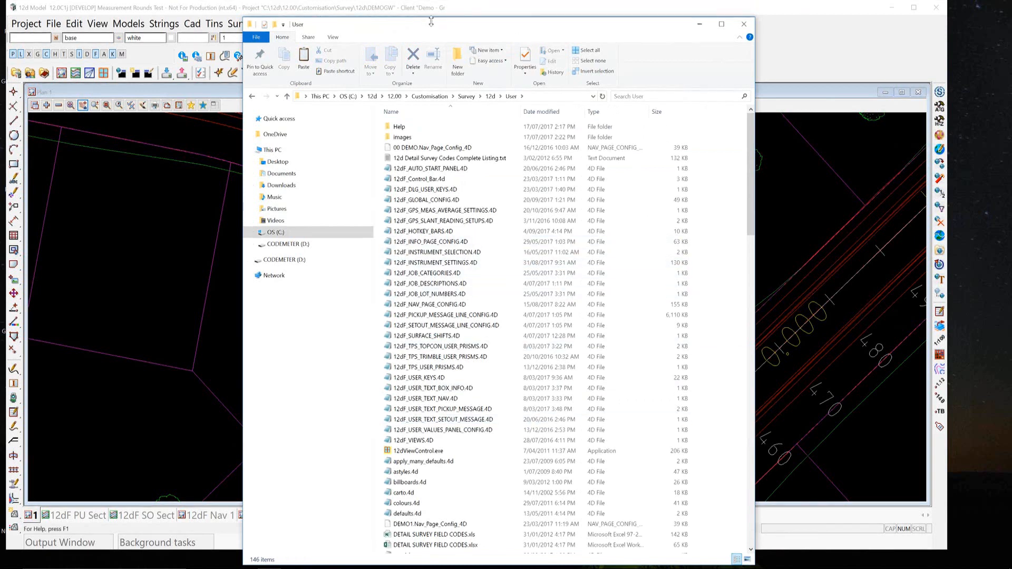
# Open 12dF_HOTKEY_BARS.4D from the User folder in Notepad and minimise the folder window behind it.
pyautogui.moveTo(431, 22); pyautogui.dragTo(414, 28)
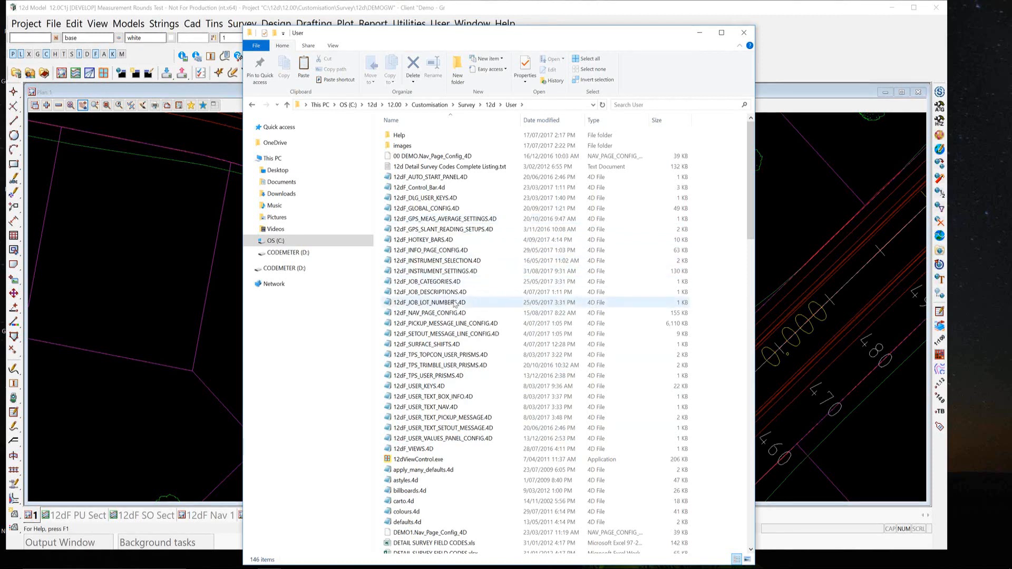
pyautogui.click(422, 240)
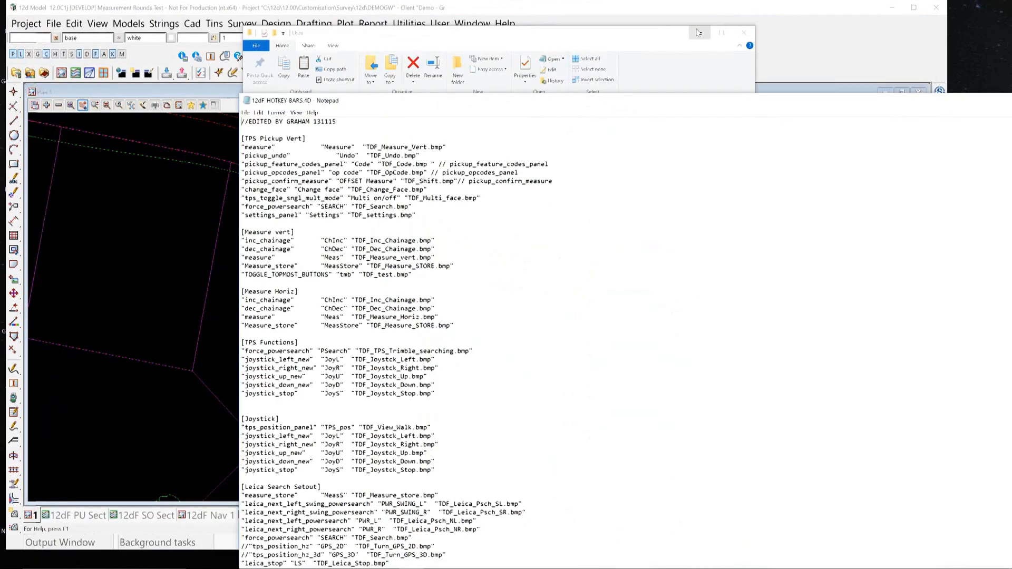
pyautogui.click(698, 33)
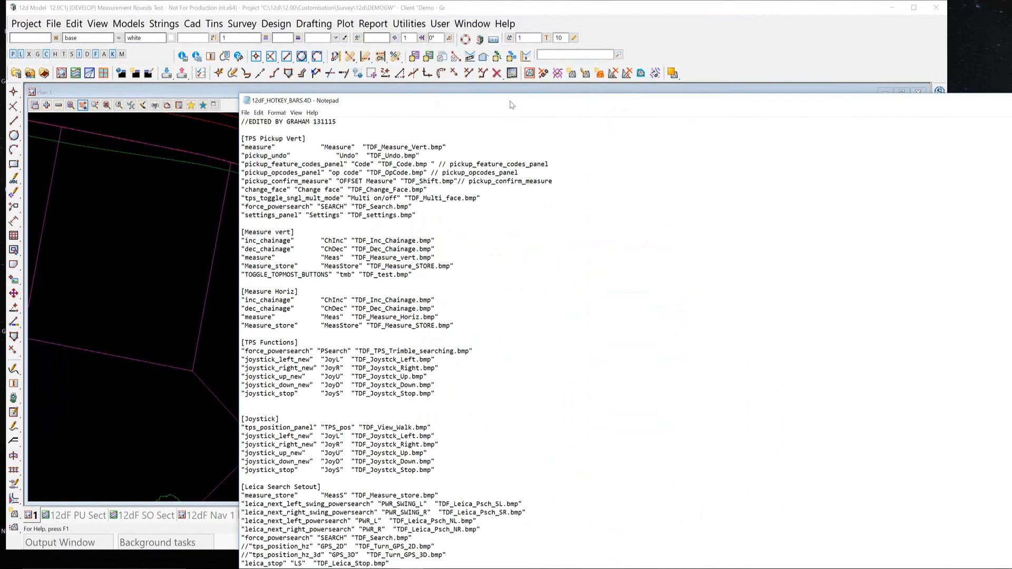
pyautogui.moveTo(510, 105); pyautogui.dragTo(482, 38)
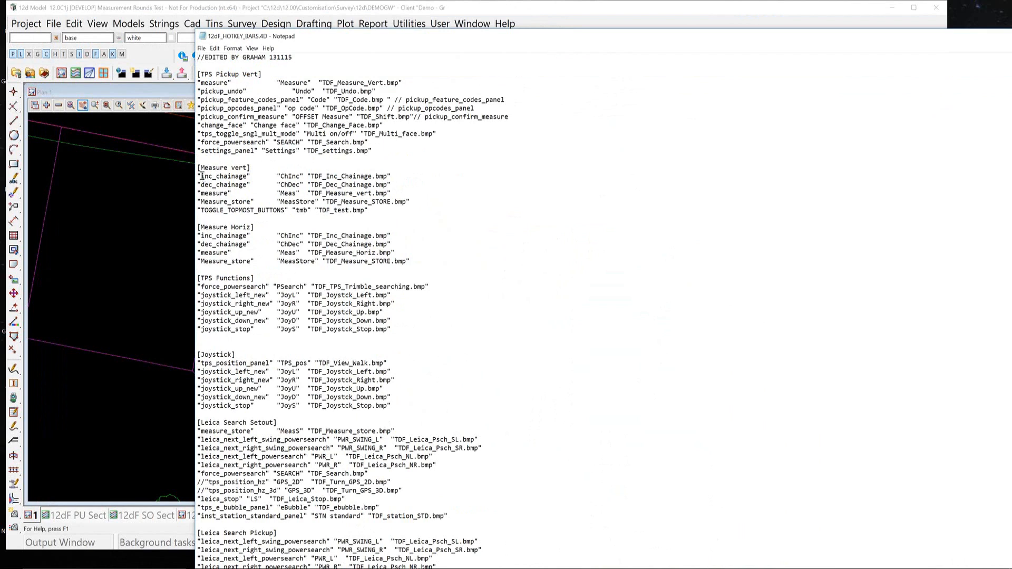
# Examine the inc_chainage entry's command, label and bitmap name and the Measure vert section heading, and close the file.
pyautogui.moveTo(201, 176); pyautogui.dragTo(246, 176)
pyautogui.click(285, 177)
pyautogui.moveTo(281, 177); pyautogui.dragTo(301, 177)
pyautogui.moveTo(315, 176); pyautogui.dragTo(384, 178)
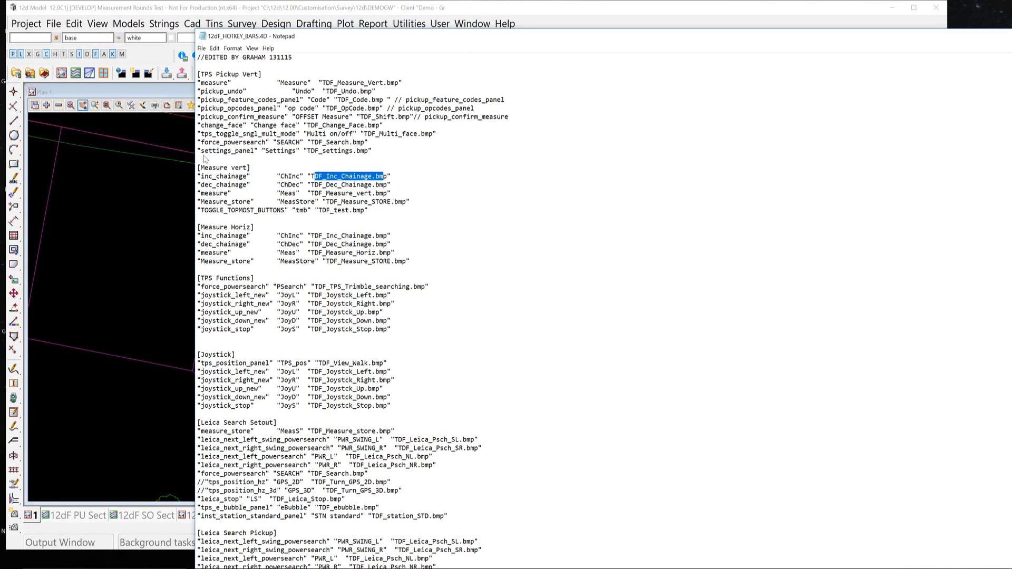
pyautogui.moveTo(201, 167); pyautogui.dragTo(252, 168)
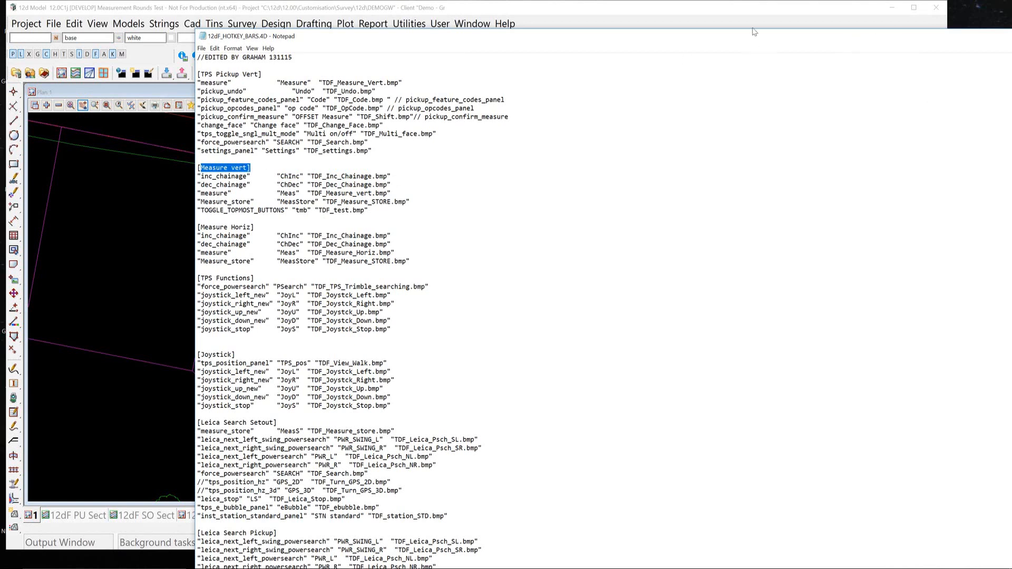
pyautogui.moveTo(754, 32); pyautogui.dragTo(654, 16)
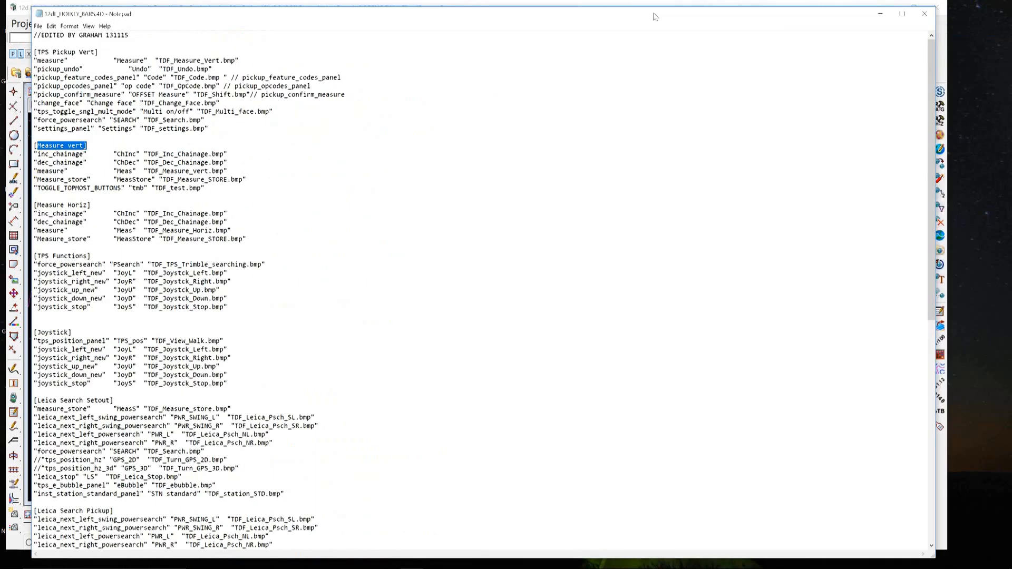
pyautogui.moveTo(653, 16); pyautogui.dragTo(642, 43)
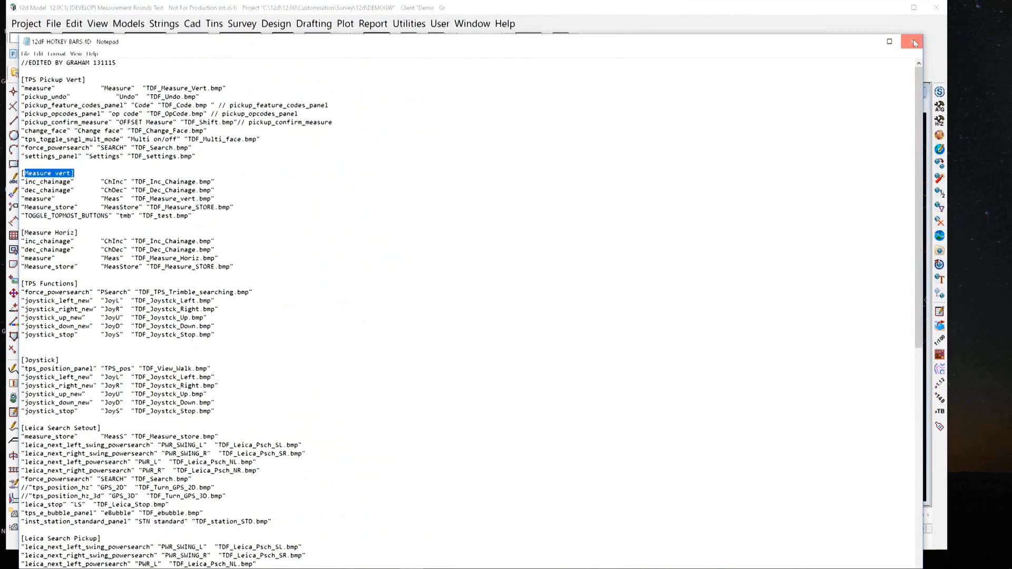
pyautogui.click(913, 43)
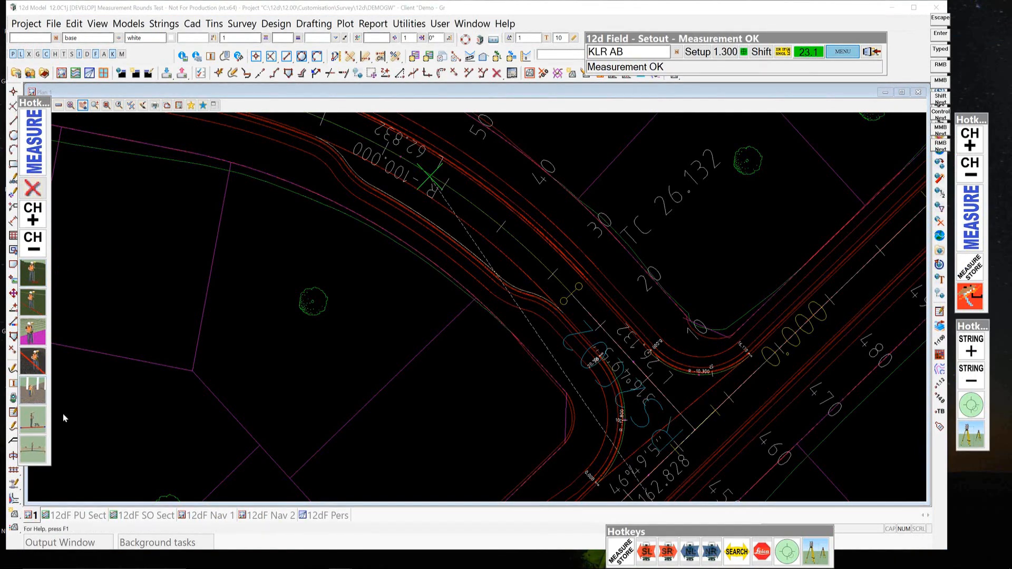
# Switch to 12d Field and bring up the HotKeys settings of the survey interface.
pyautogui.click(845, 53)
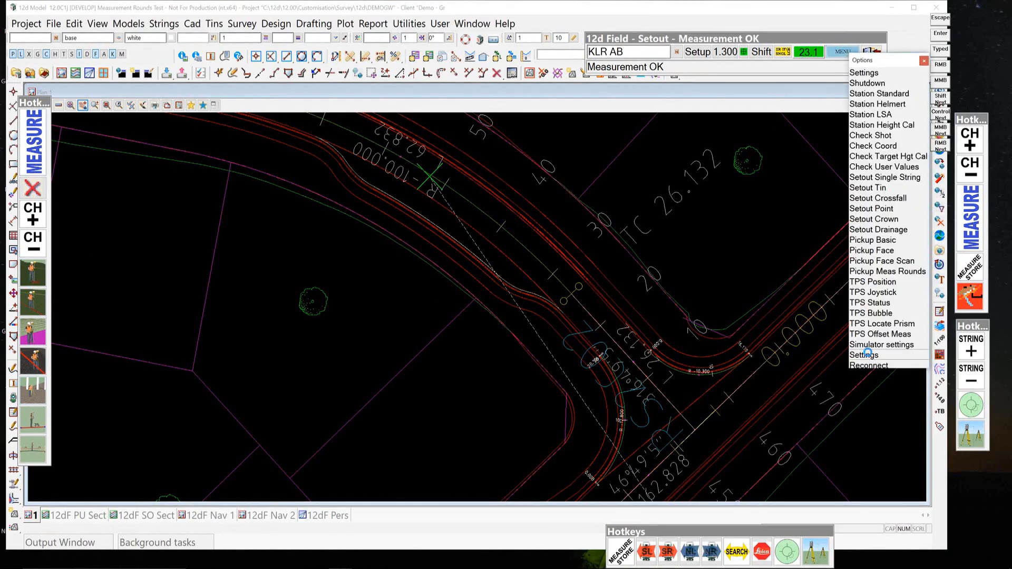
pyautogui.click(866, 352)
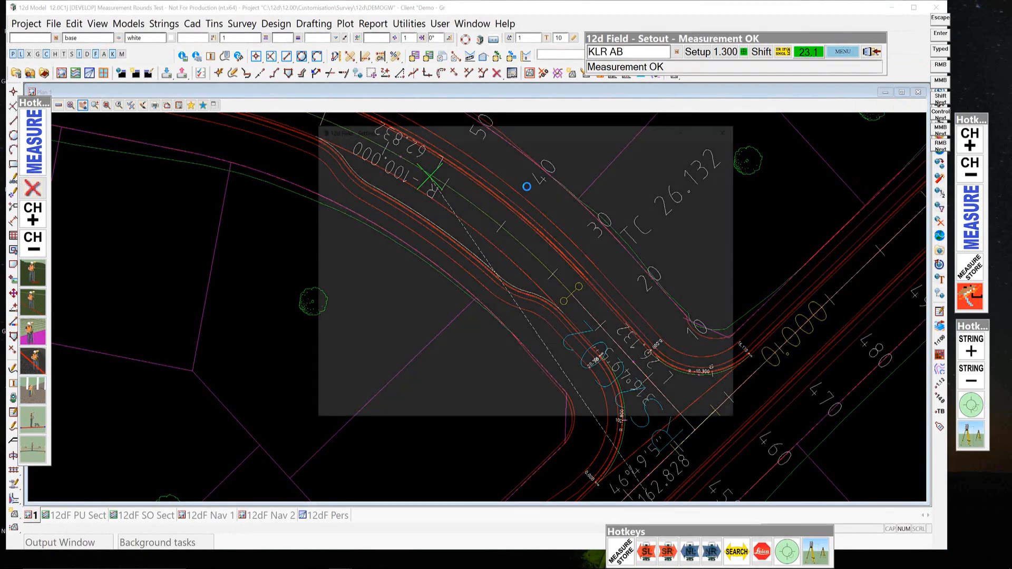
pyautogui.click(433, 144)
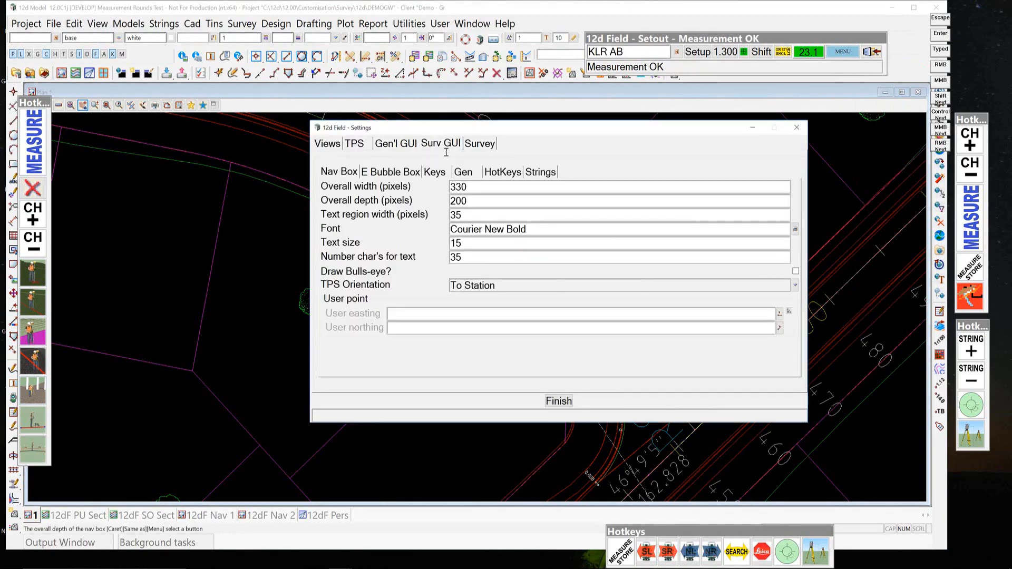
pyautogui.click(502, 172)
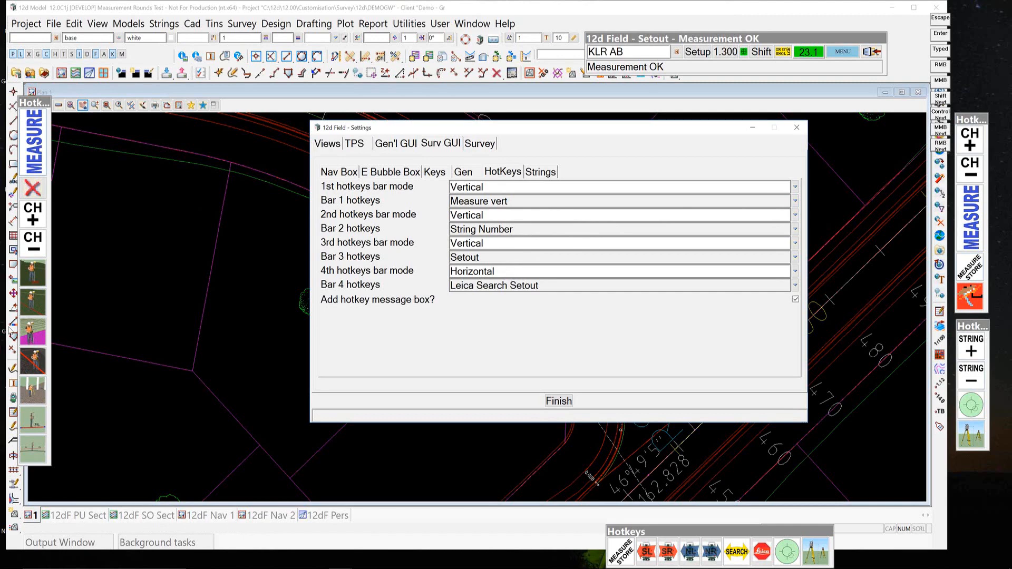
# Switch to File Explorer, open the images folder and bring the TDF hotkey bitmaps into view.
pyautogui.click(12, 412)
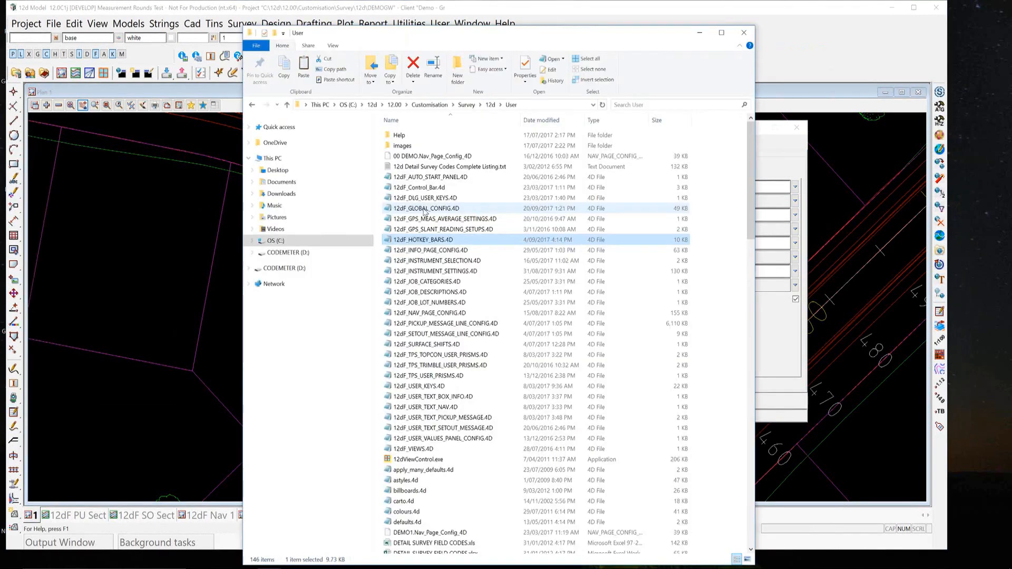
pyautogui.click(403, 146)
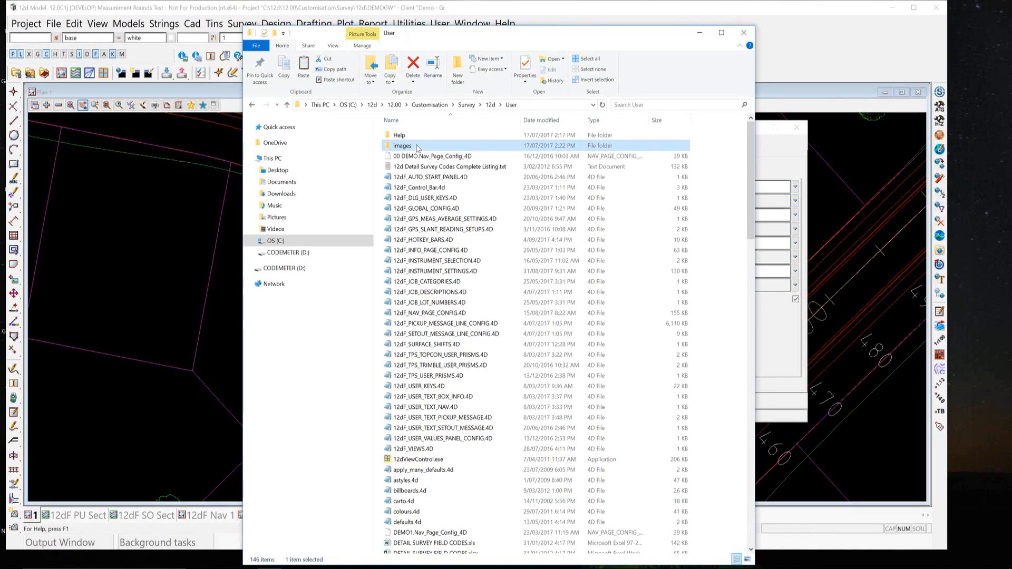
pyautogui.doubleClick(417, 146)
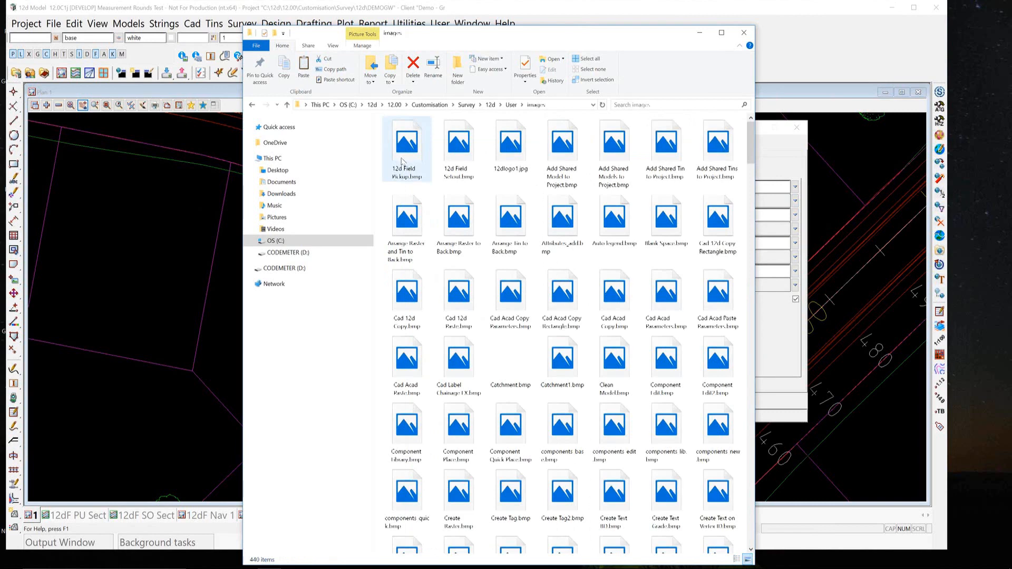
pyautogui.moveTo(752, 142); pyautogui.dragTo(685, 429)
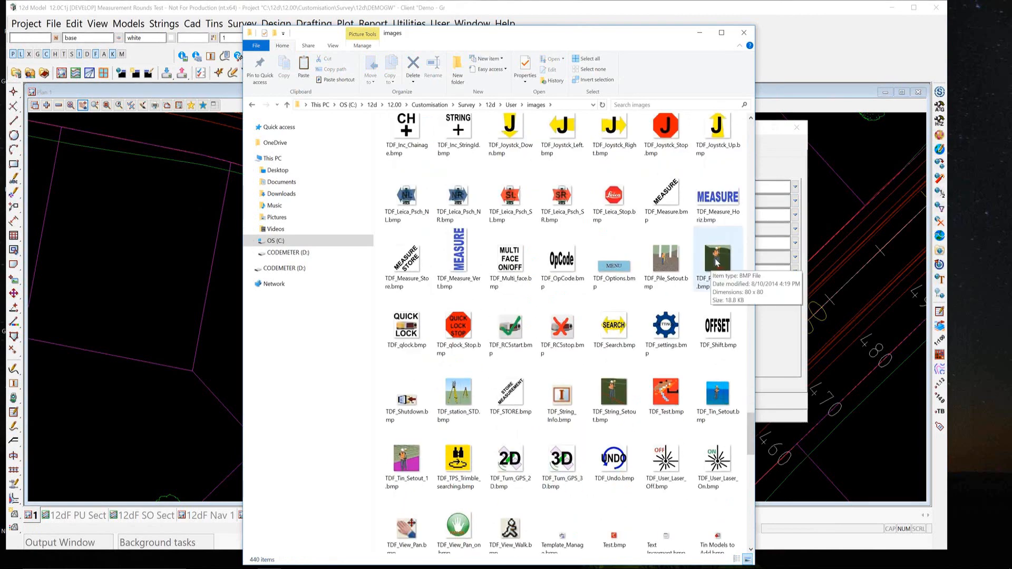
# Switch to 12d Field, start a Point Setout from its hotkey and finish it.
pyautogui.click(194, 309)
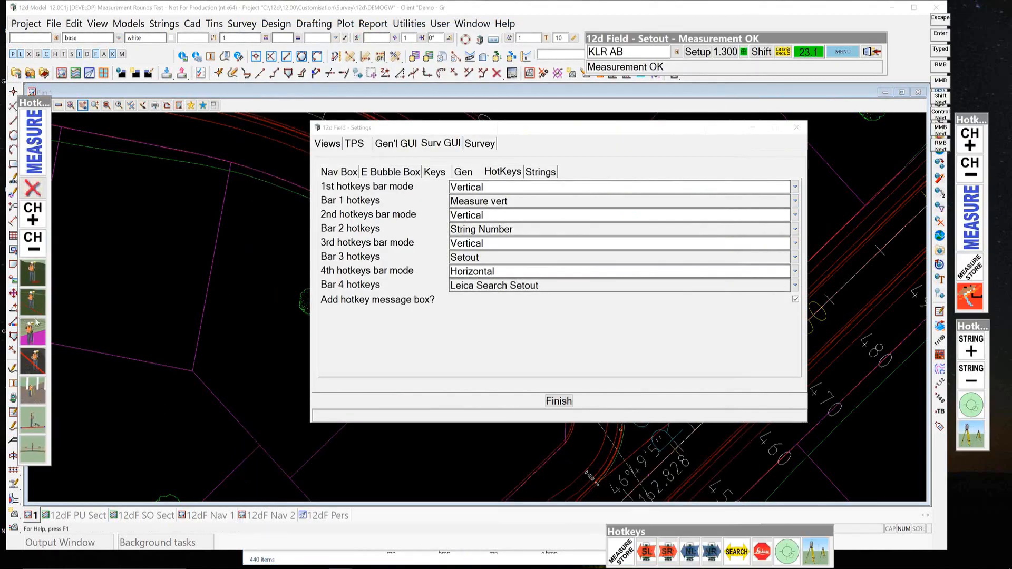
pyautogui.click(33, 273)
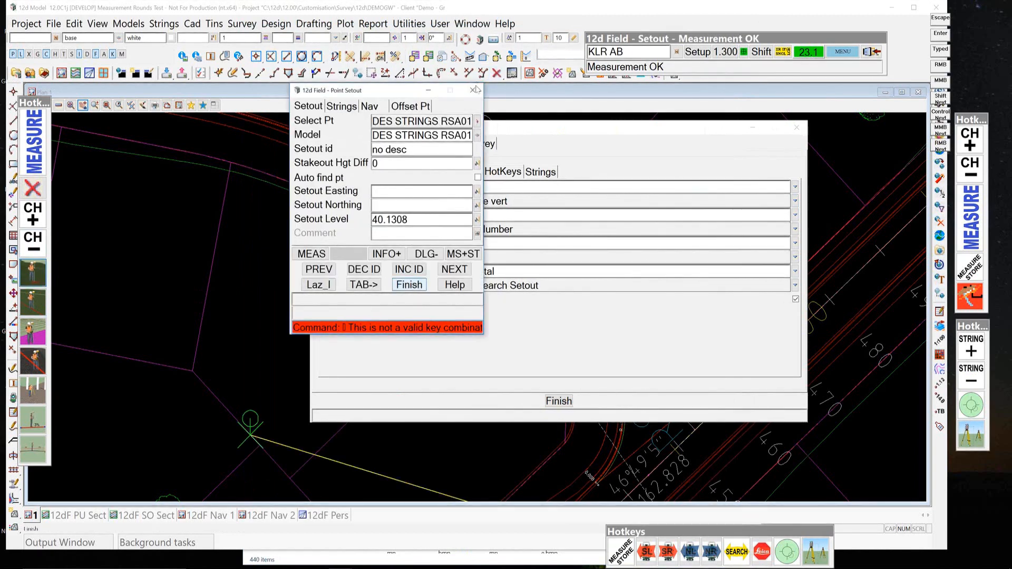
pyautogui.click(398, 286)
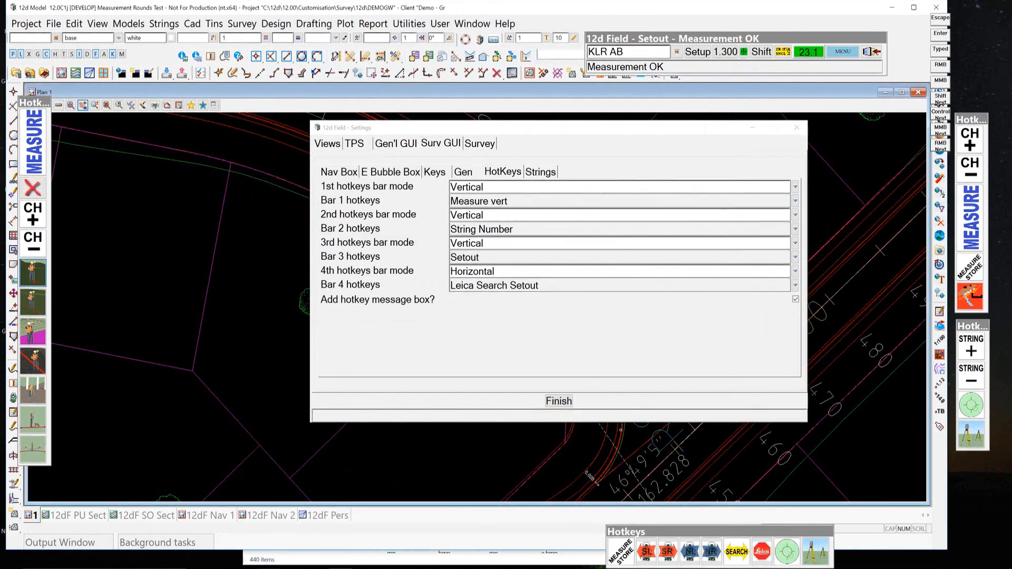
# Switch to the images folder and open TDF_String_Setout.bmp in Paint.
pyautogui.hotkey('alt', 'Tab')
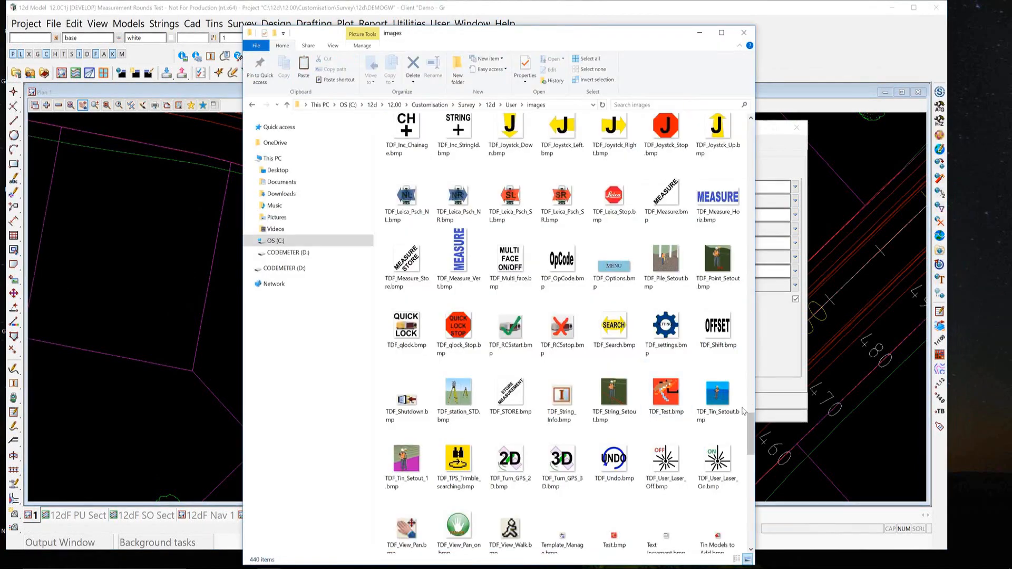
pyautogui.click(619, 397)
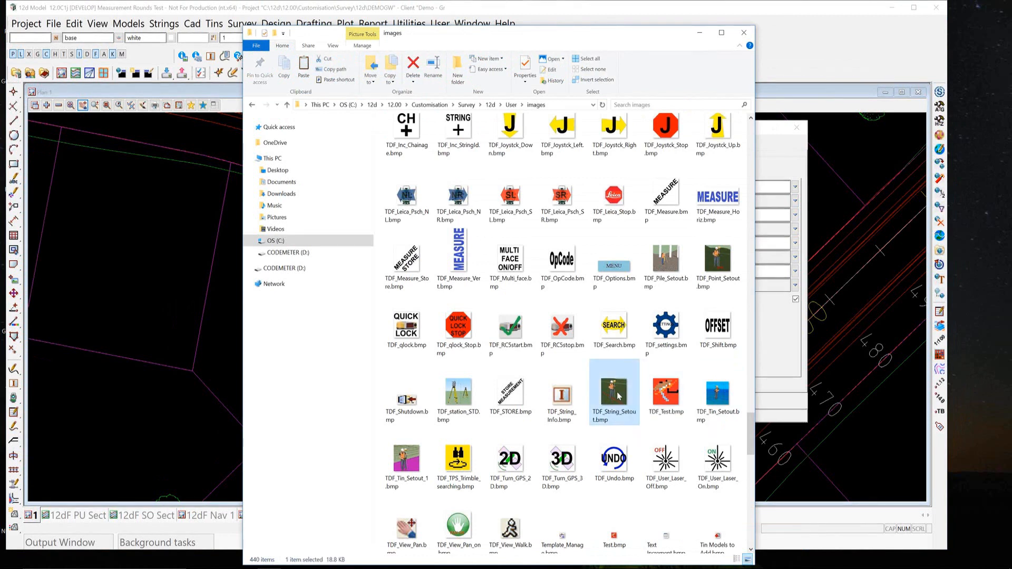
pyautogui.rightClick(619, 395)
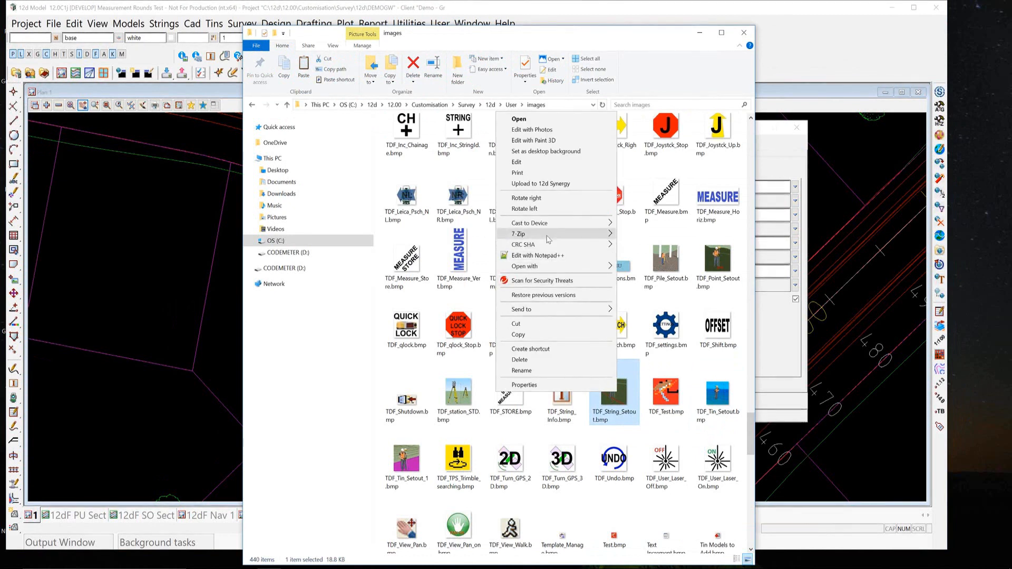
pyautogui.moveTo(560, 233)
pyautogui.moveTo(562, 267)
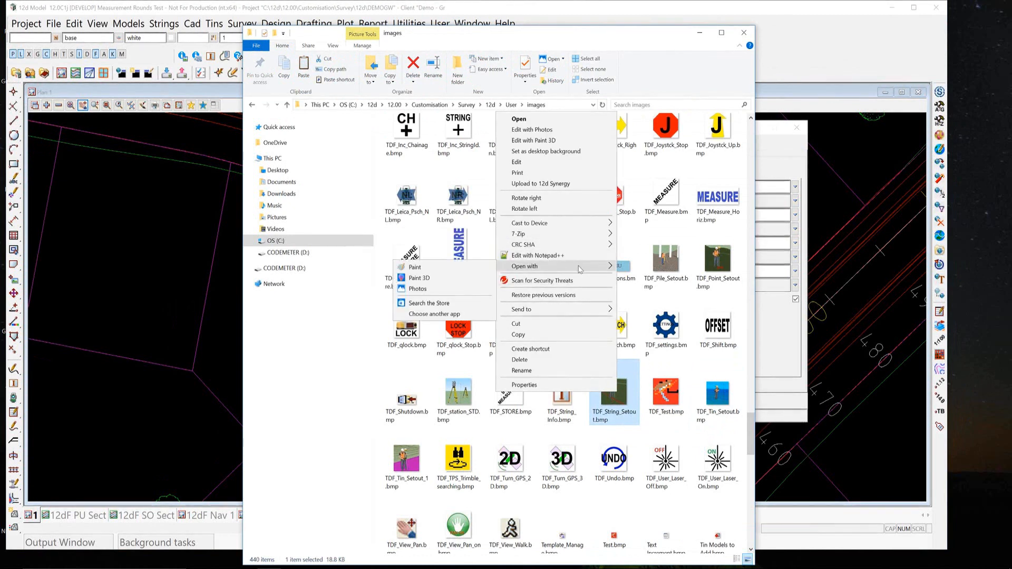
pyautogui.click(438, 267)
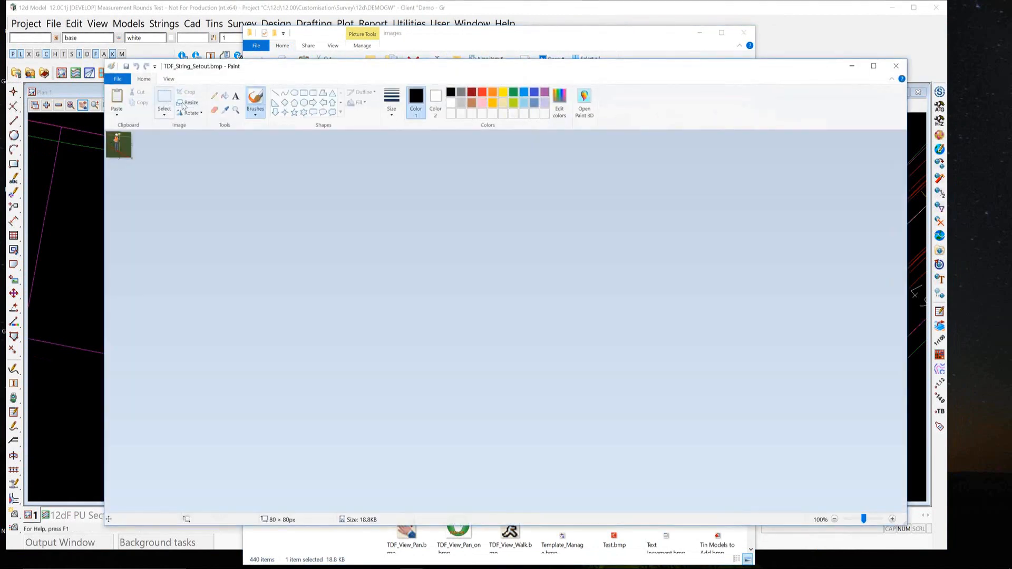
# Resize the TDF_String_Setout.bmp image to 100 x 100 pixels, then close Paint and save the change.
pyautogui.click(186, 104)
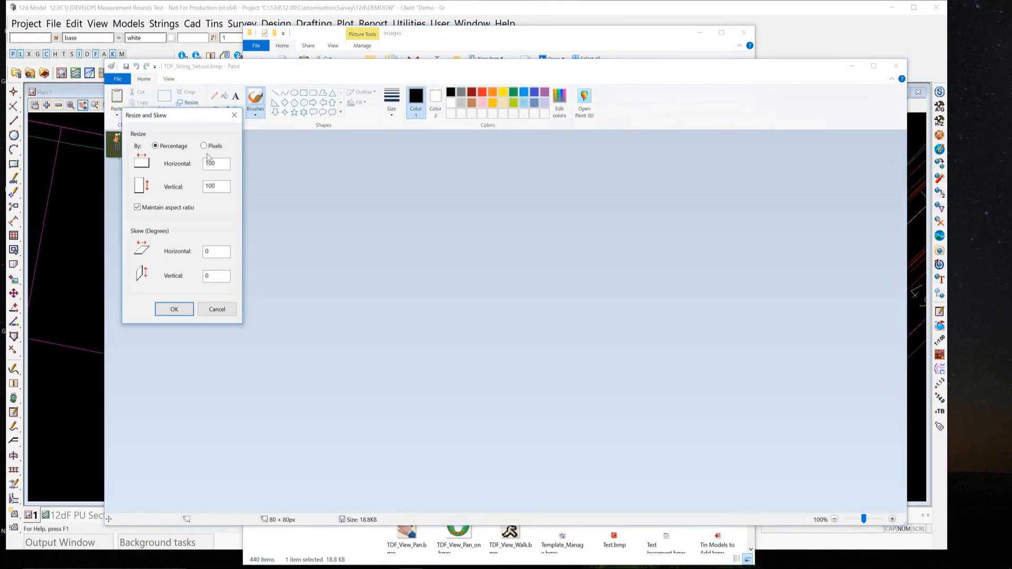
pyautogui.click(205, 146)
pyautogui.doubleClick(219, 160)
pyautogui.write('1')
pyautogui.click(174, 310)
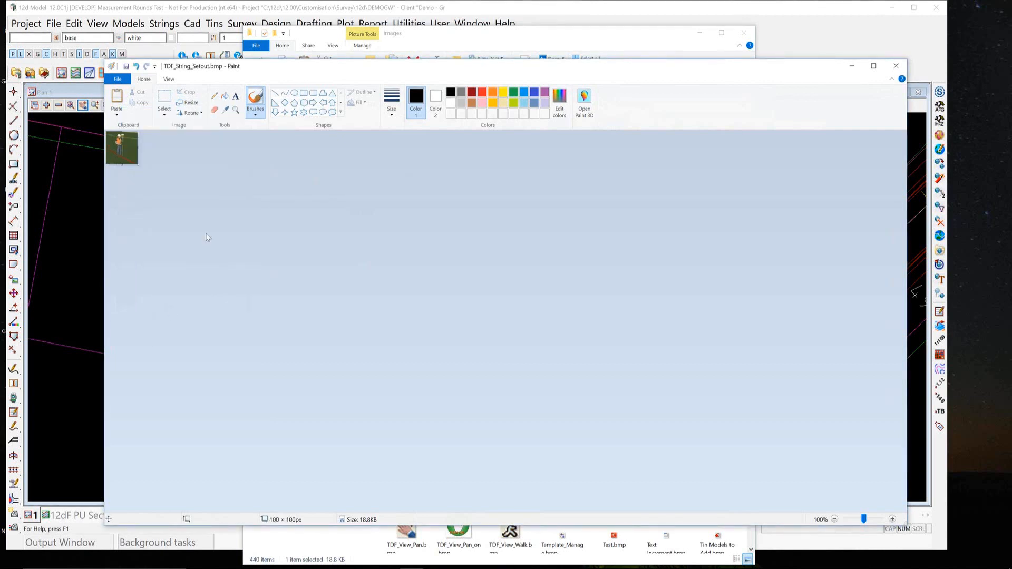
pyautogui.click(896, 66)
pyautogui.click(476, 305)
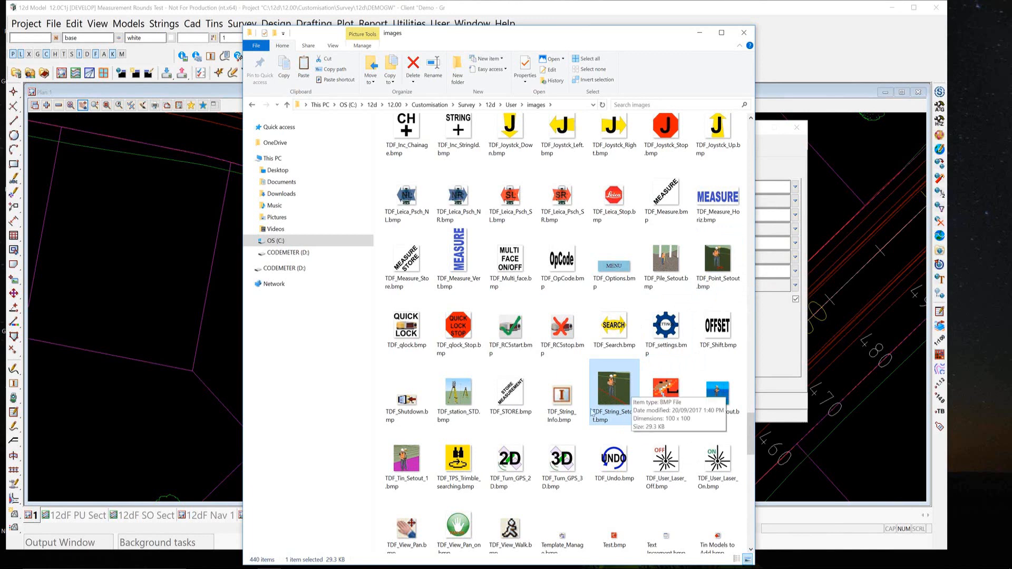
# Close the images folder and finish the open 12d Field settings.
pyautogui.click(746, 37)
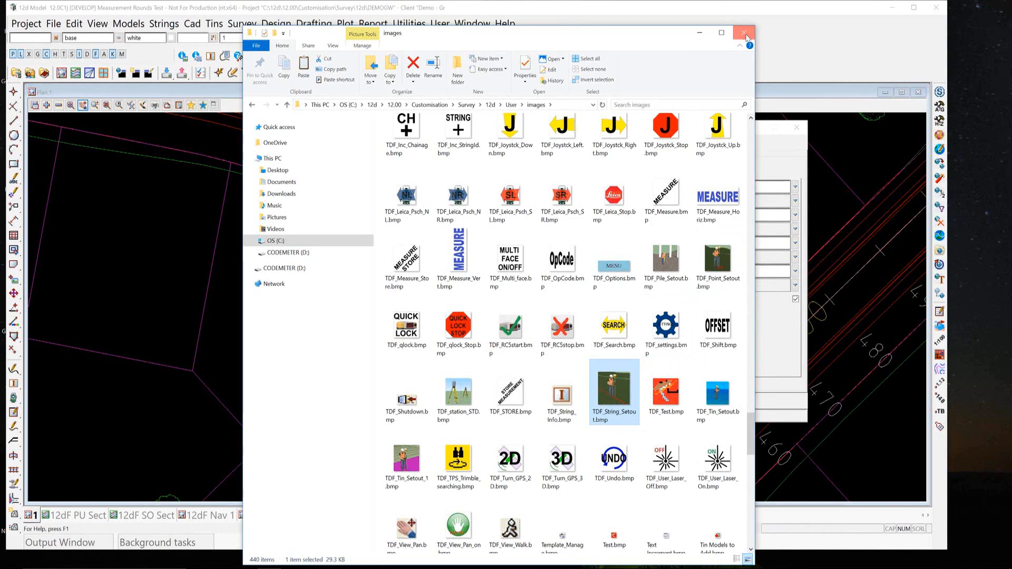
pyautogui.click(747, 37)
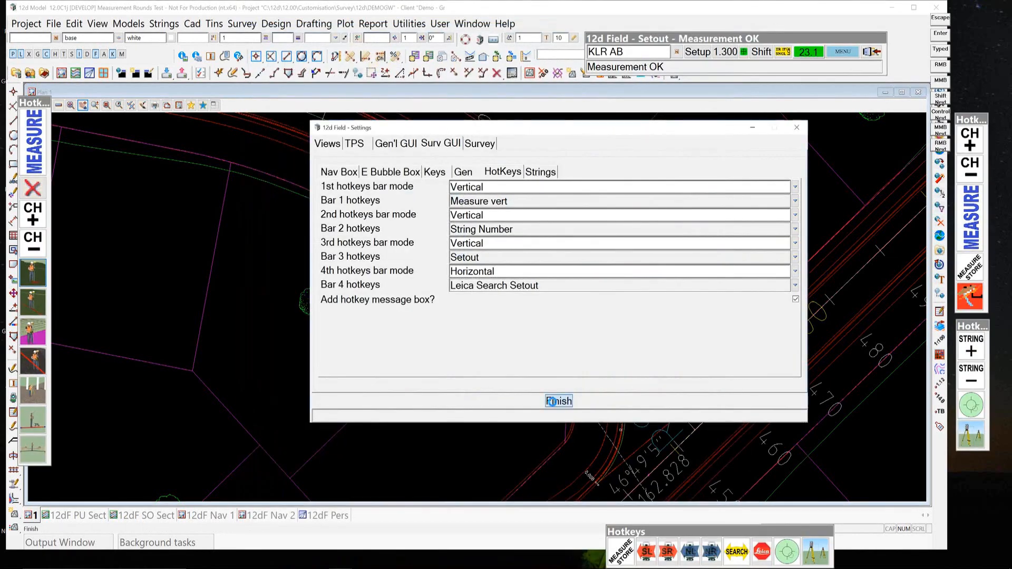
pyautogui.click(552, 402)
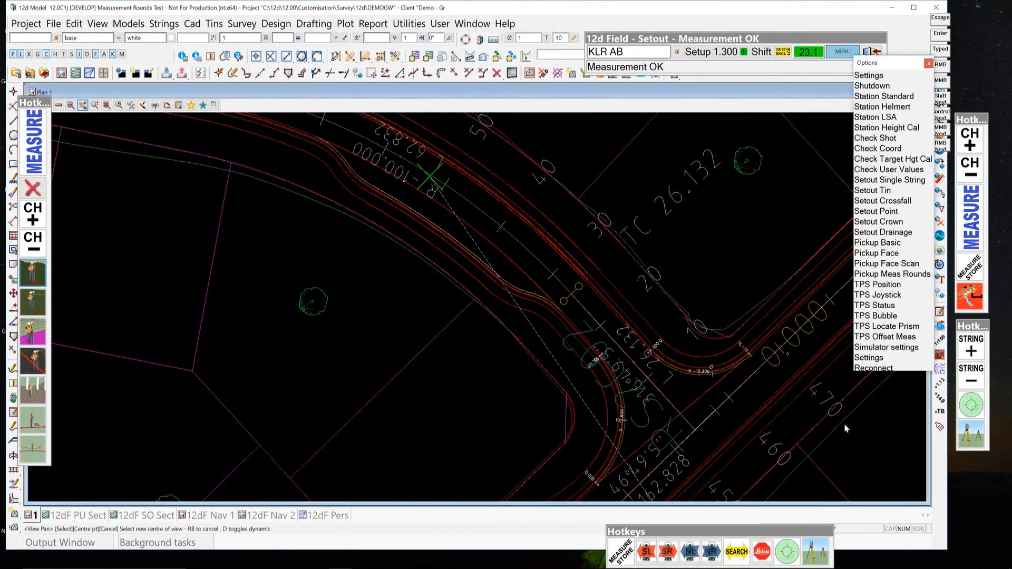
# Open the 12d Field survey GUI hotkey settings and assign the Setout hotkeys to the third hotkey bar.
pyautogui.click(869, 357)
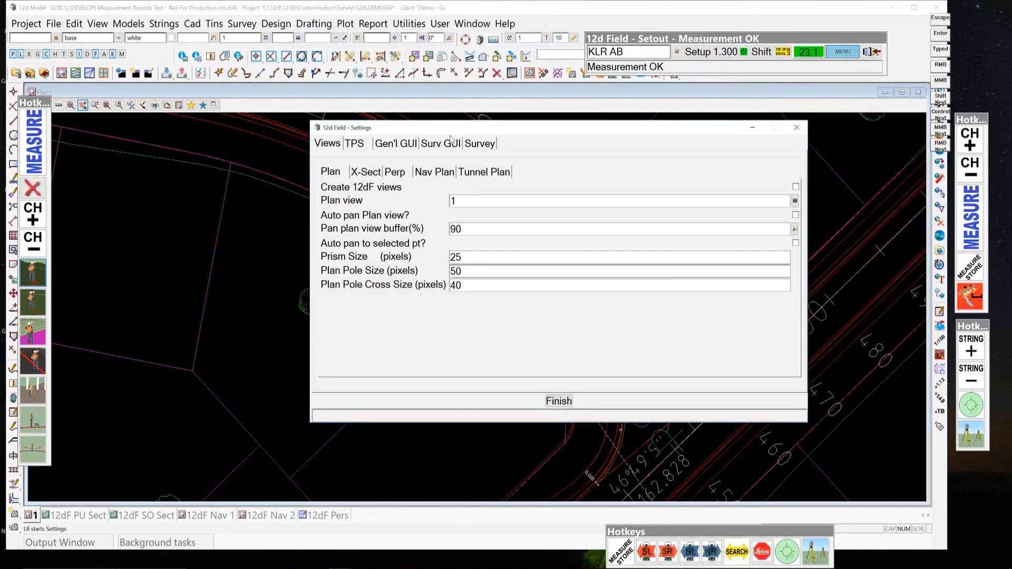
pyautogui.click(449, 143)
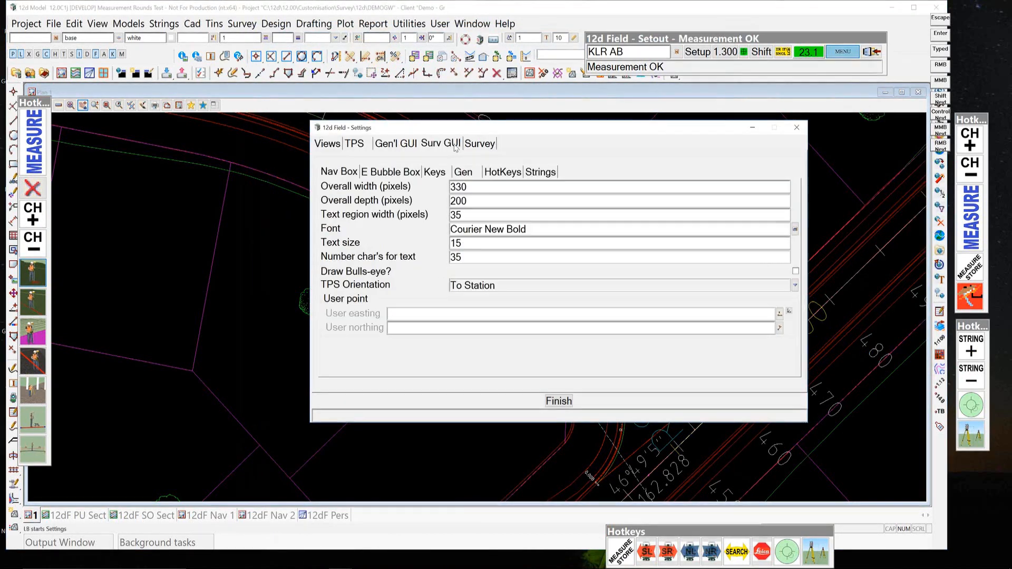
pyautogui.click(511, 170)
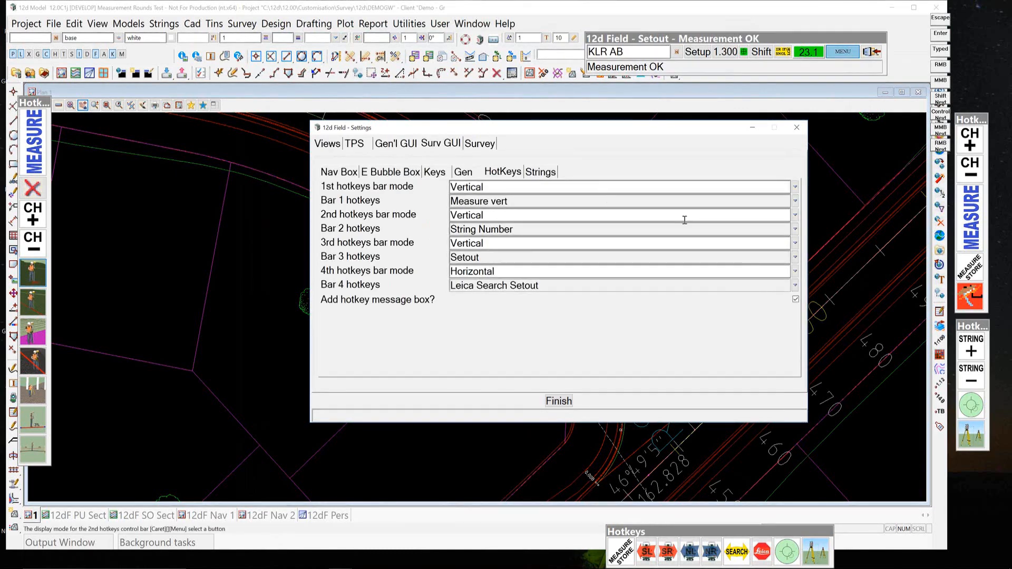
pyautogui.click(796, 258)
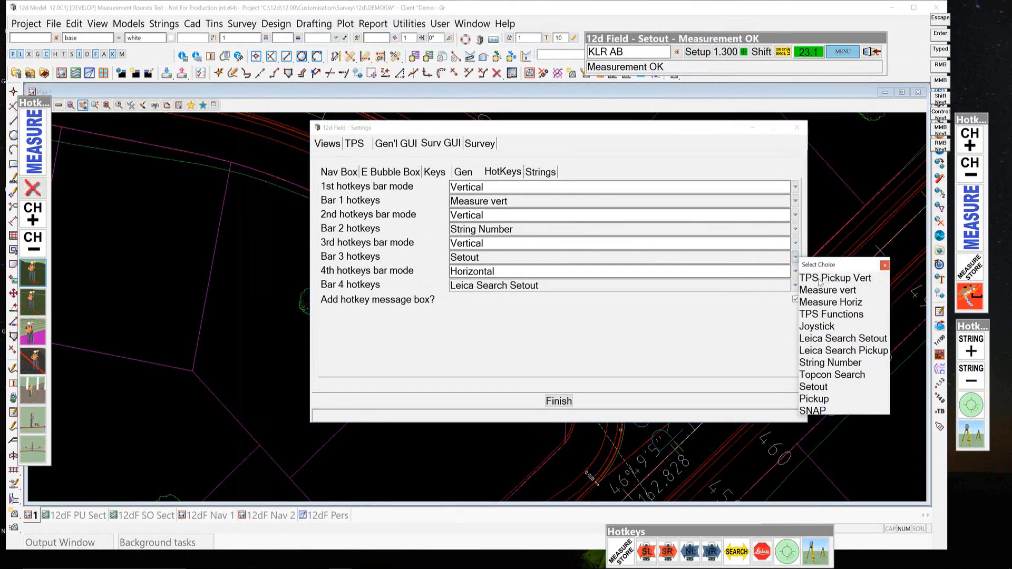
pyautogui.click(813, 386)
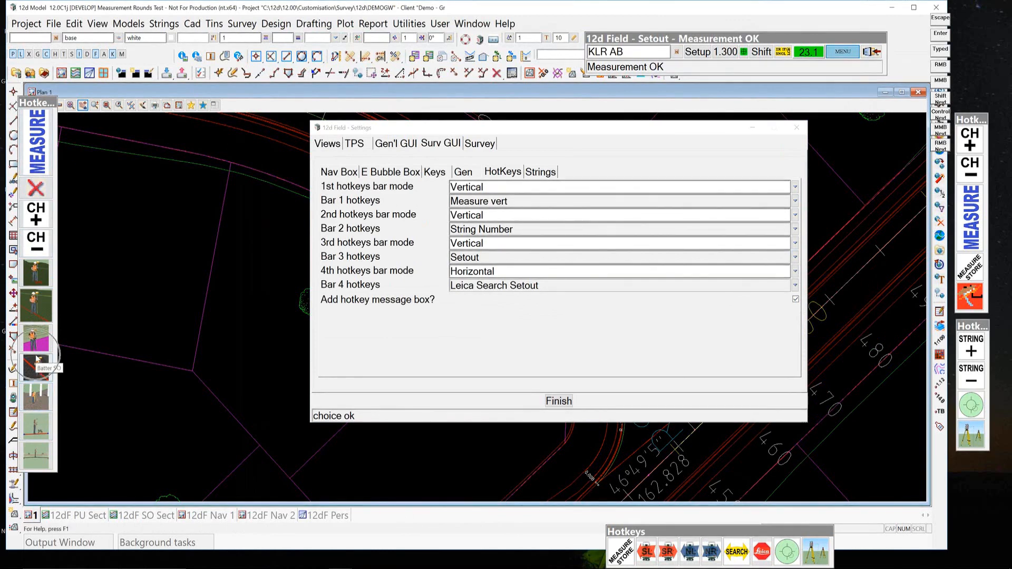
# Start a Single String Setout from its hotkey, finish it, and finish the open 12d Field settings.
pyautogui.click(38, 338)
pyautogui.press('ctrl')
pyautogui.press('ctrl')
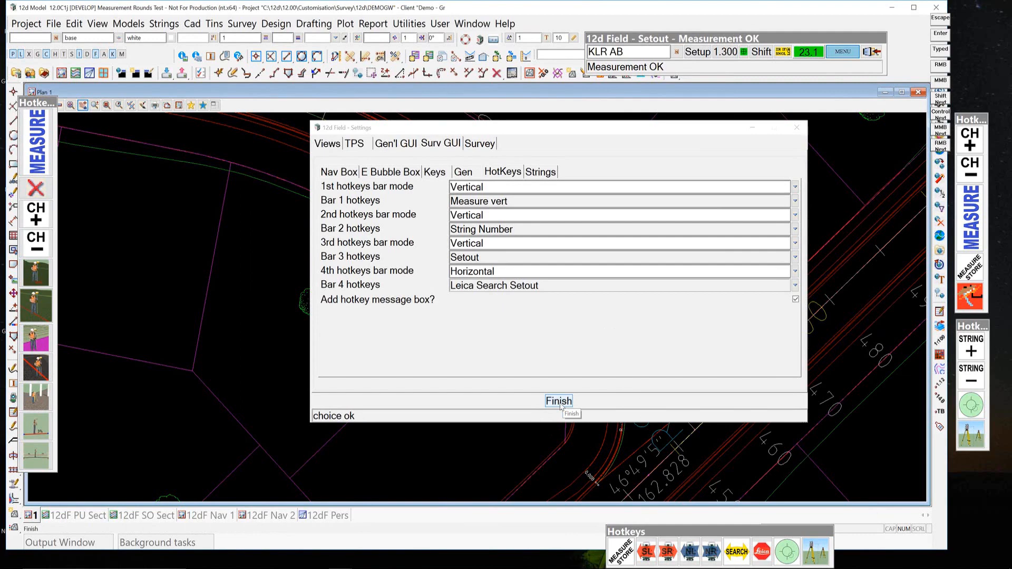
pyautogui.click(36, 306)
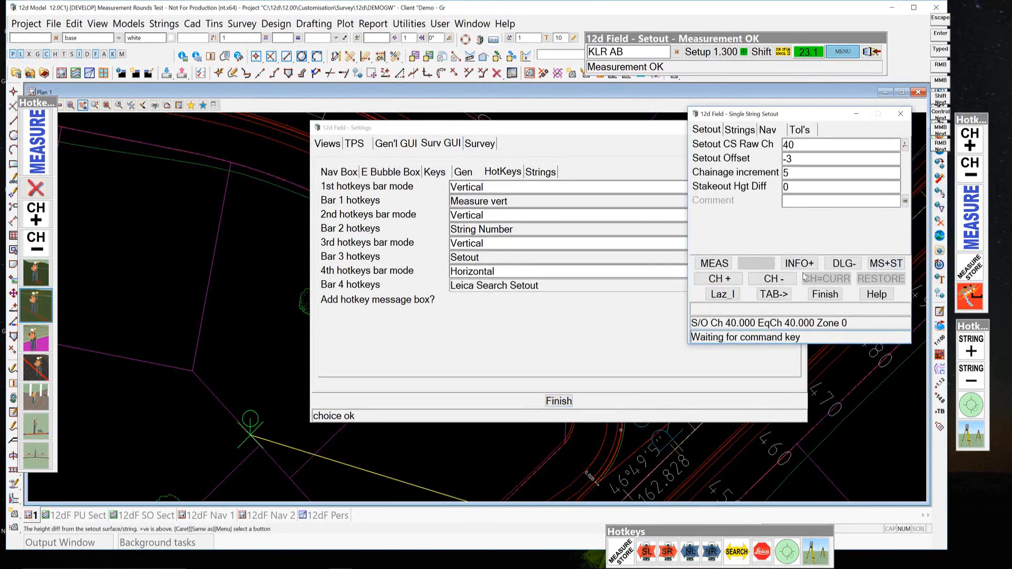
pyautogui.click(825, 294)
pyautogui.click(558, 402)
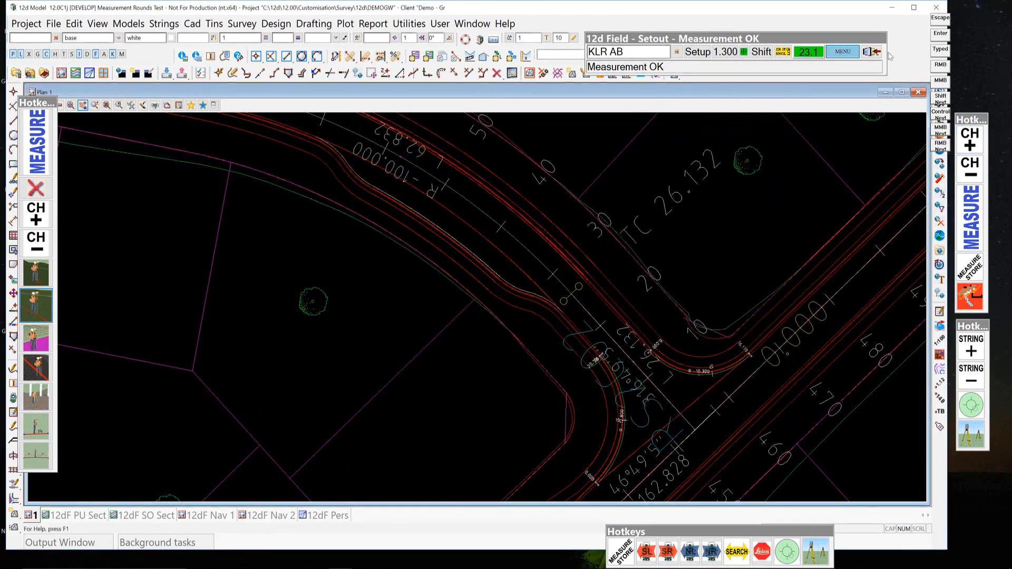
# Open Store Point Setup, set the FLD description to Pickup tunnel, and display the available categories.
pyautogui.click(843, 53)
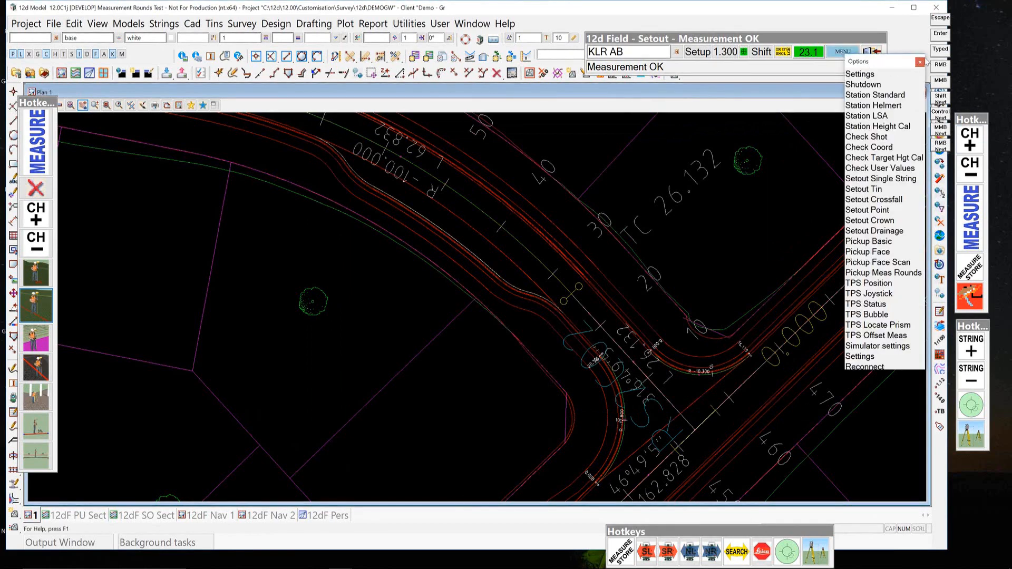
pyautogui.click(919, 62)
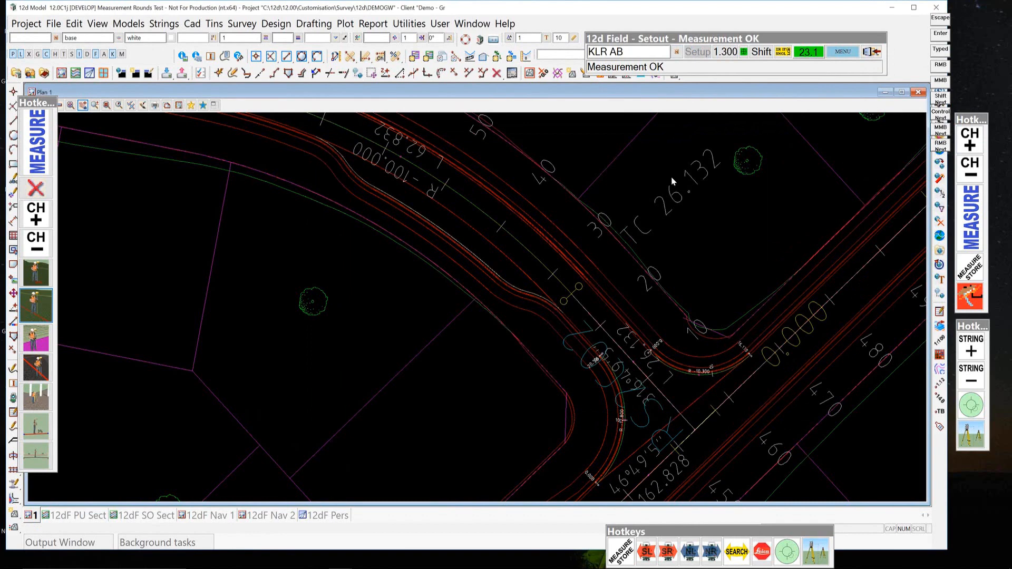
pyautogui.moveTo(806, 57); pyautogui.dragTo(579, 65)
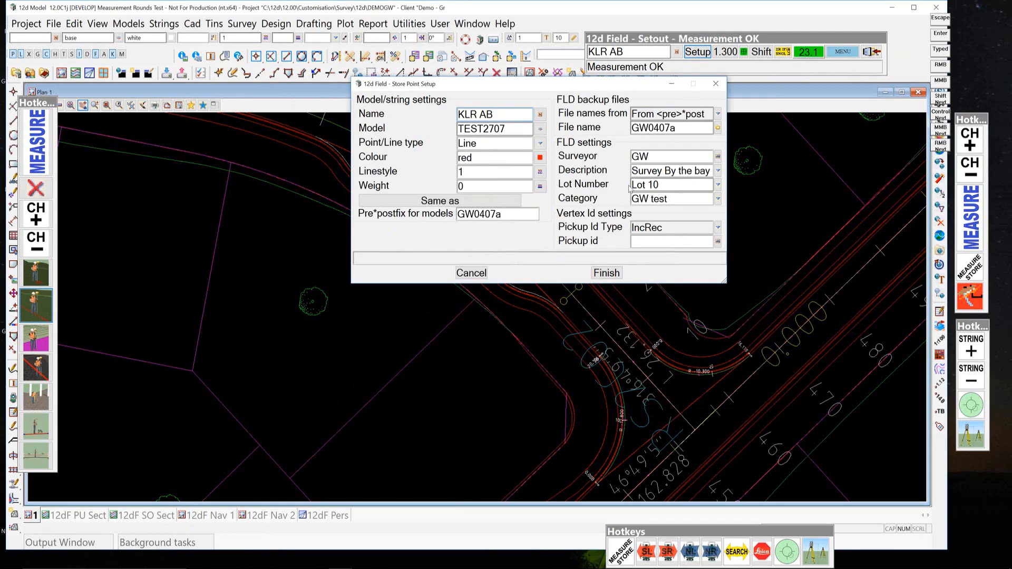
pyautogui.click(717, 171)
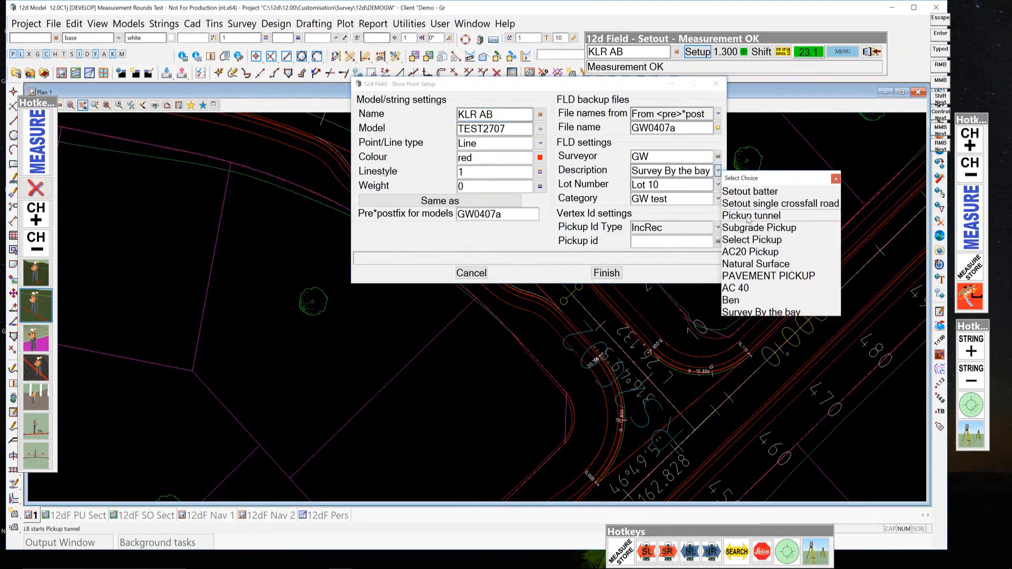
pyautogui.click(738, 220)
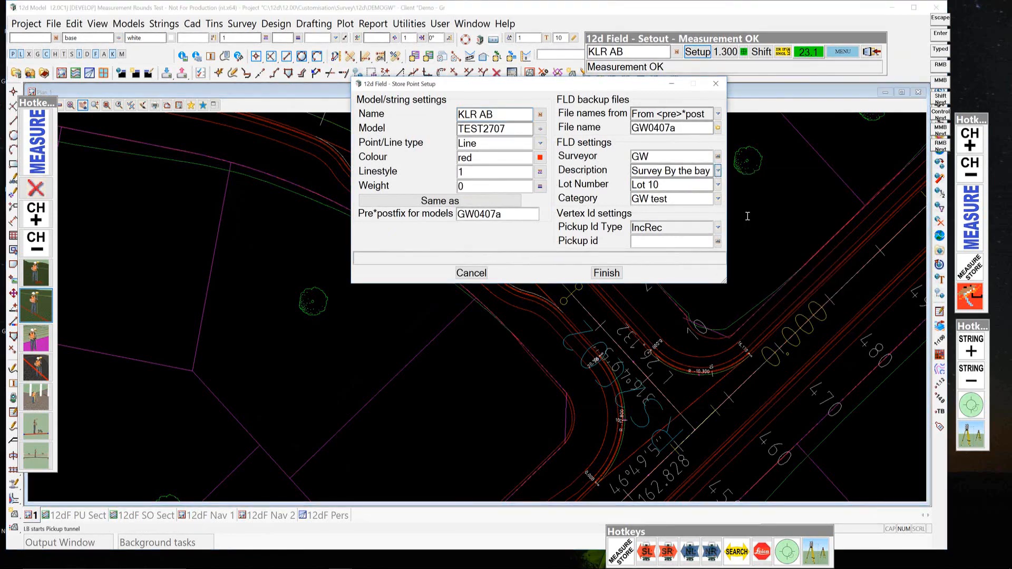
pyautogui.click(718, 199)
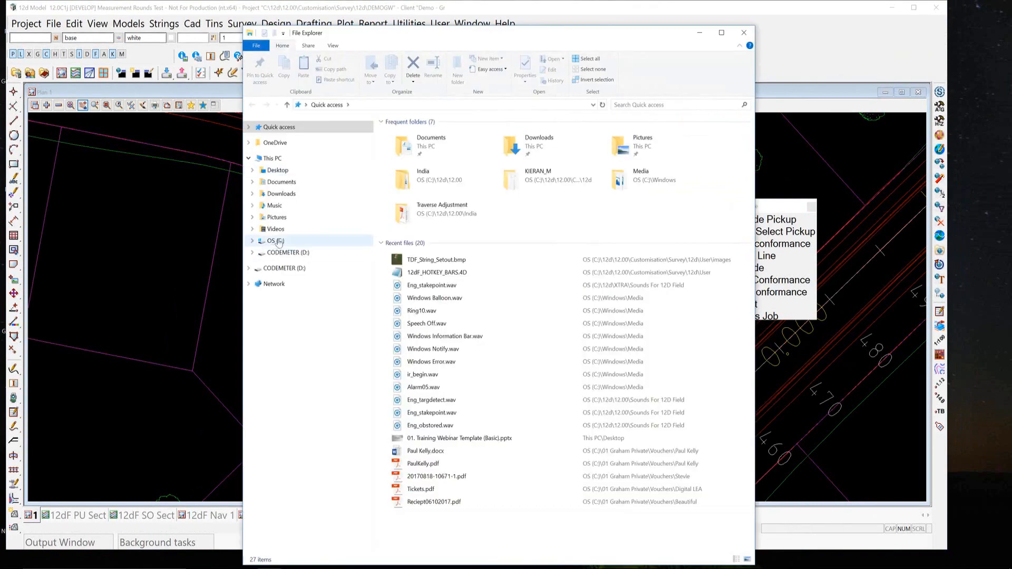
# Switch to File Explorer and open the folder C:\12d\12.00\Customisation\Survey\12d\User.
pyautogui.doubleClick(403, 141)
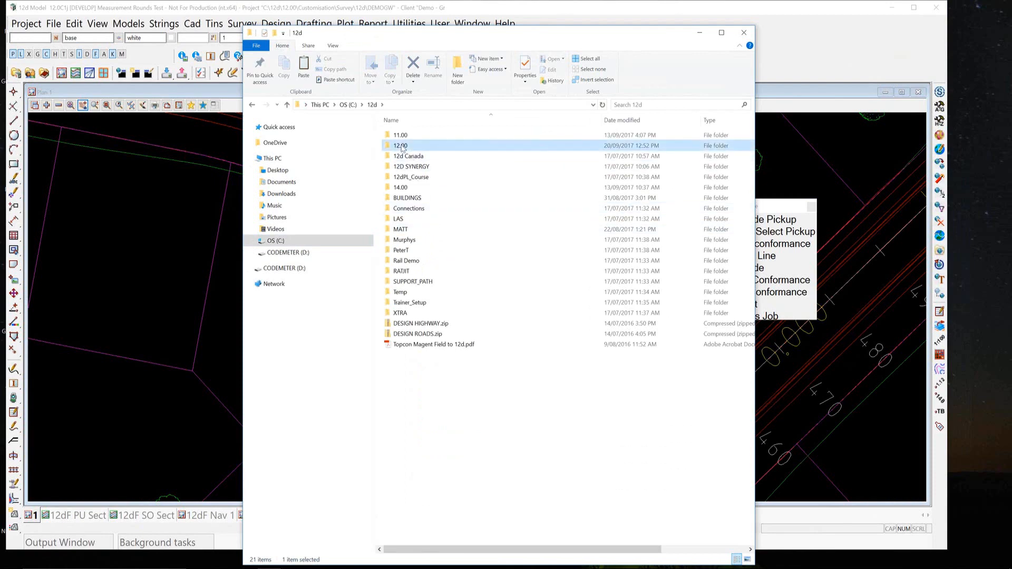
pyautogui.doubleClick(402, 146)
pyautogui.doubleClick(416, 196)
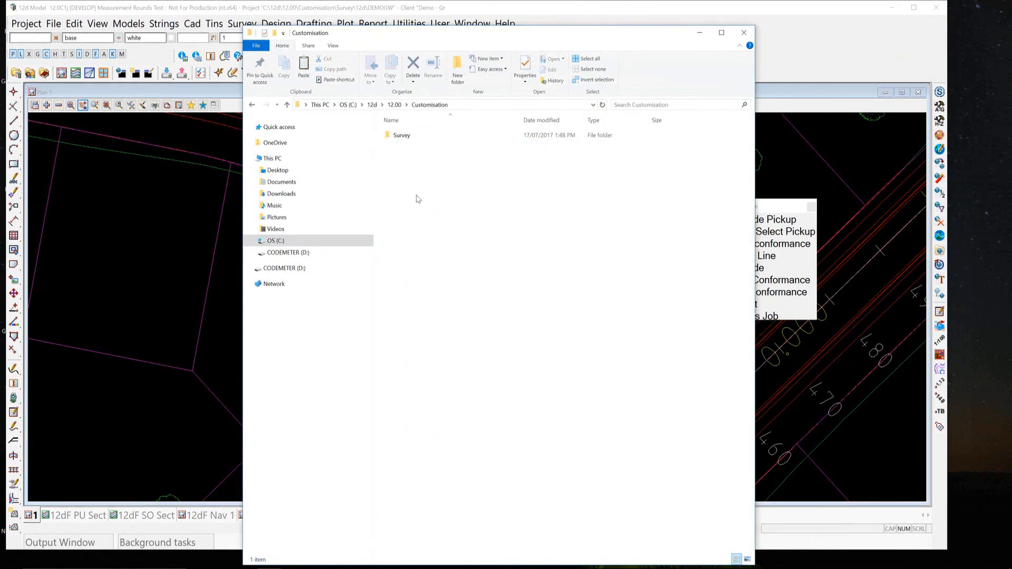
pyautogui.doubleClick(406, 136)
pyautogui.doubleClick(409, 138)
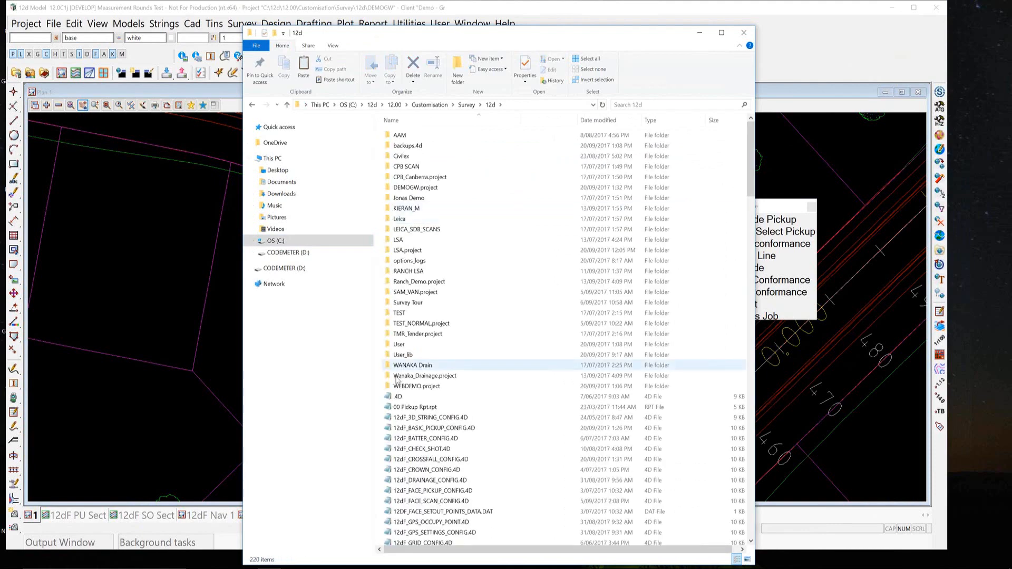
pyautogui.doubleClick(481, 344)
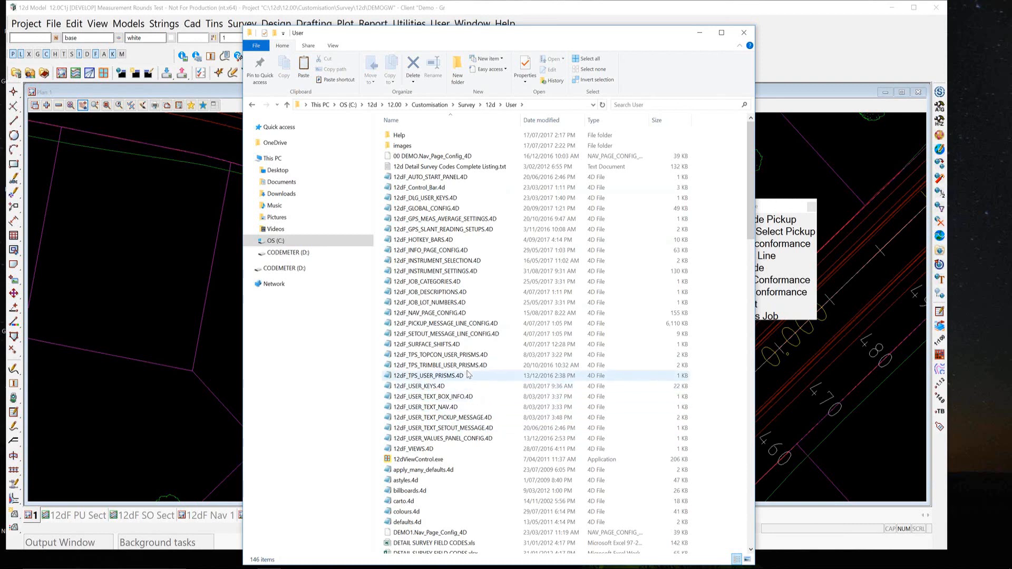
# Replace all job categories in 12dF_JOB_CATEGORIES.4D with "Demo today", then close the file and save it.
pyautogui.click(436, 281)
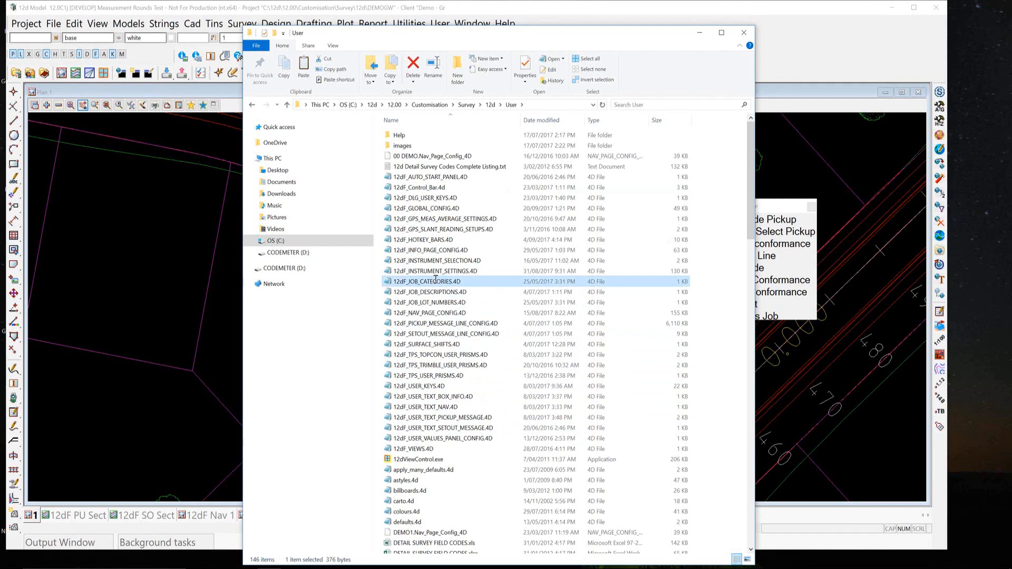
pyautogui.doubleClick(435, 280)
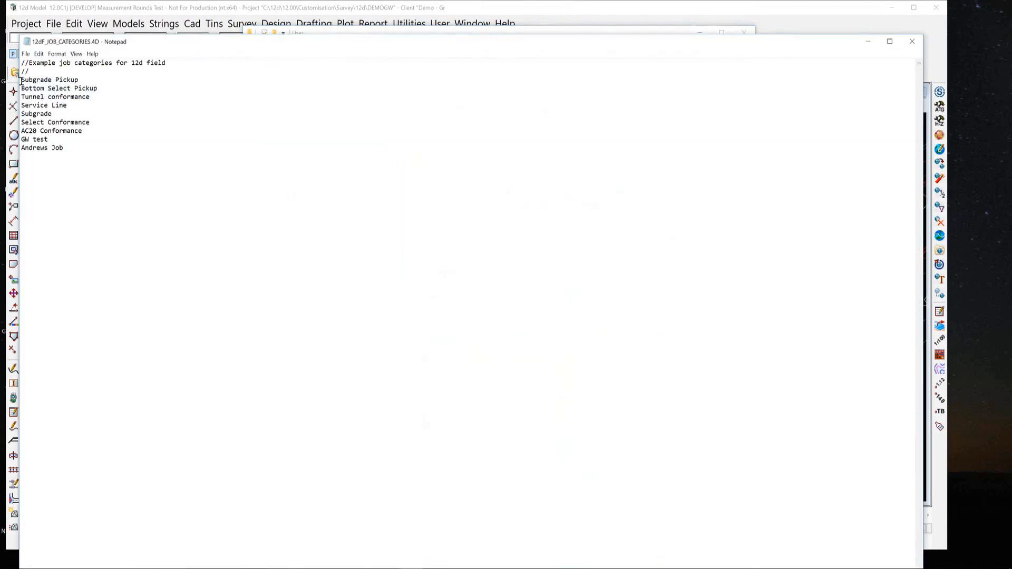
pyautogui.moveTo(21, 80); pyautogui.dragTo(183, 178)
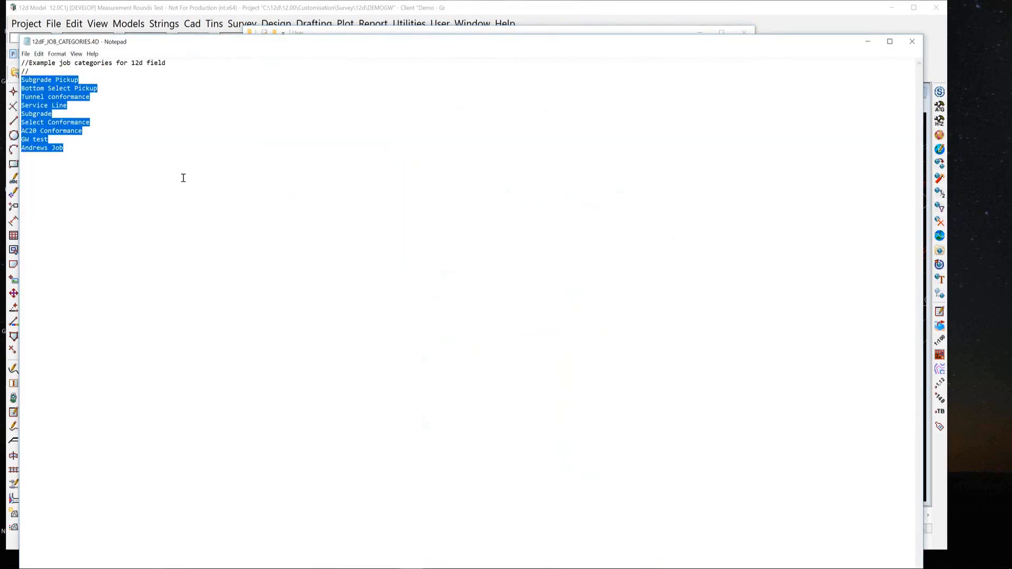
pyautogui.press('Delete')
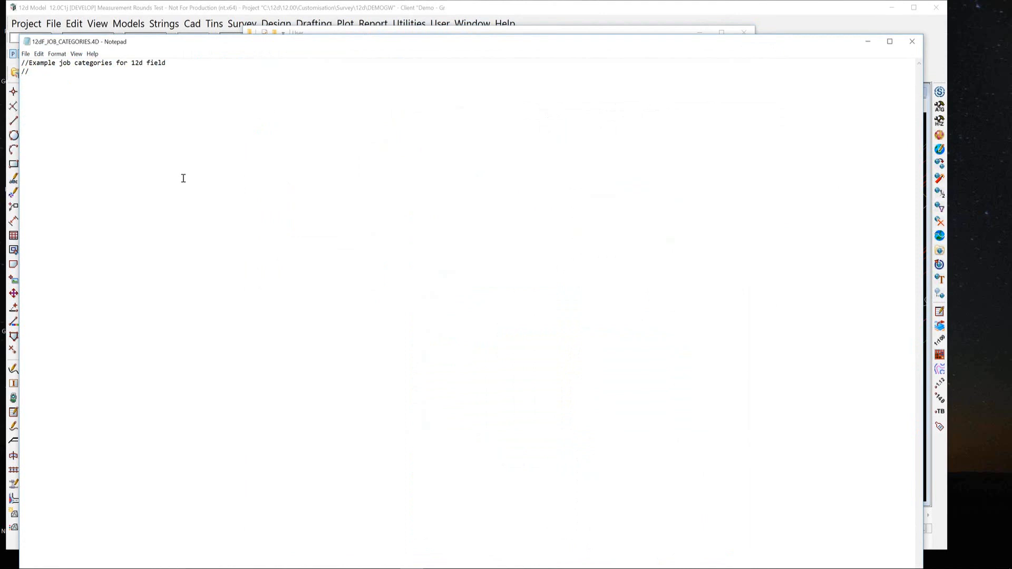
pyautogui.write('Demo today')
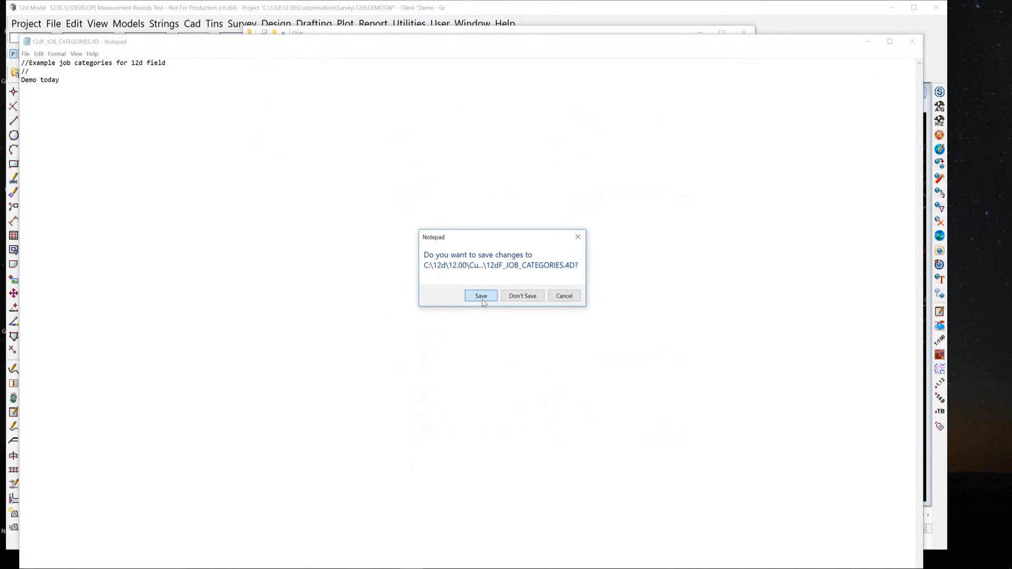
pyautogui.click(481, 296)
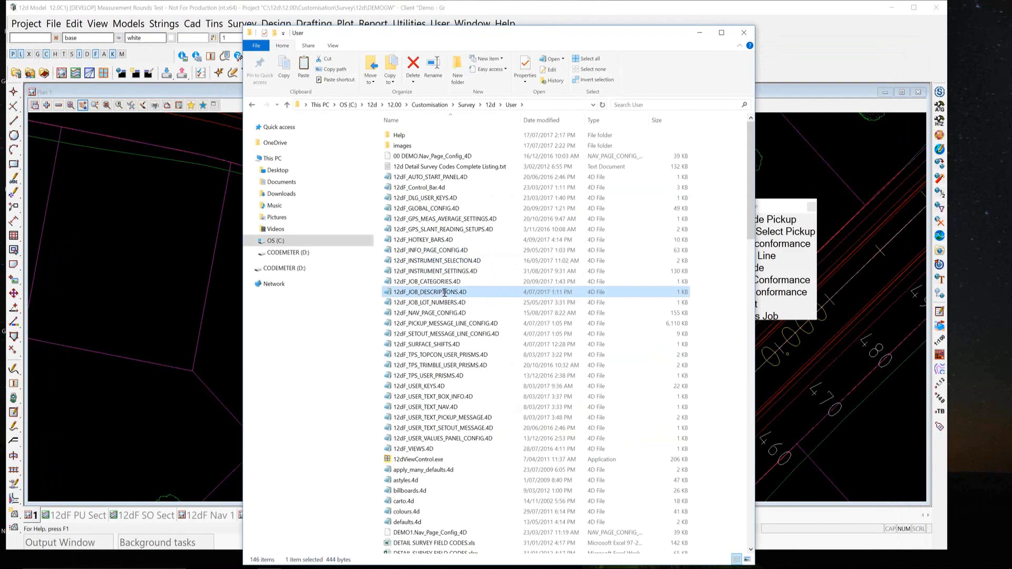
# In 12dF_JOB_DESCRIPTIONS.4D, replace the entries below Pickup tunnel with "Survey Today" and "CH100 - 200", then close the file and save it.
pyautogui.doubleClick(444, 292)
pyautogui.moveTo(25, 105); pyautogui.dragTo(105, 173)
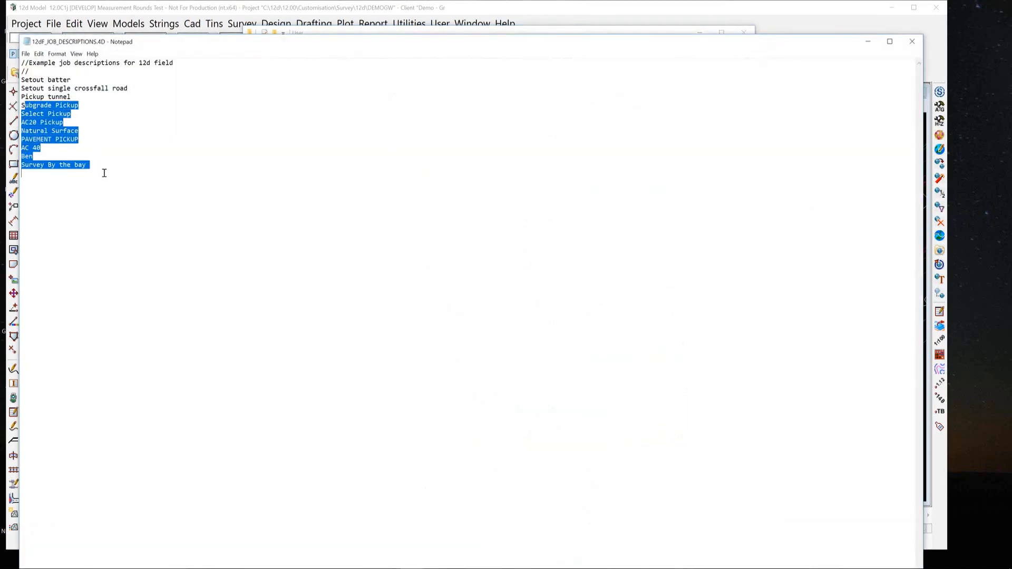
pyautogui.press('Delete')
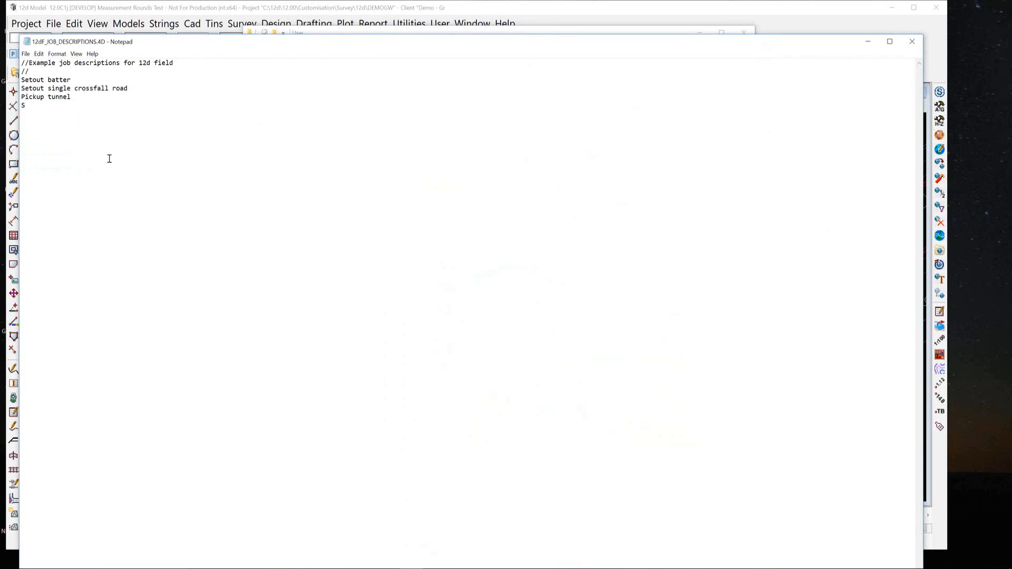
pyautogui.write('urvey ')
pyautogui.write('T')
pyautogui.write('oday')
pyautogui.write('C')
pyautogui.write('H100')
pyautogui.write(' - 20')
pyautogui.write('0')
pyautogui.click(911, 43)
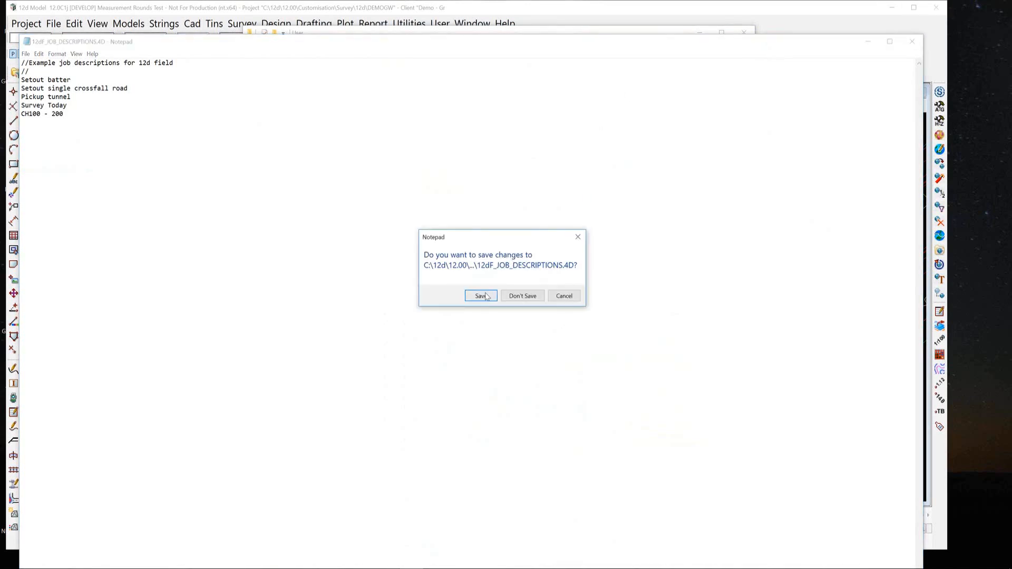
pyautogui.click(481, 296)
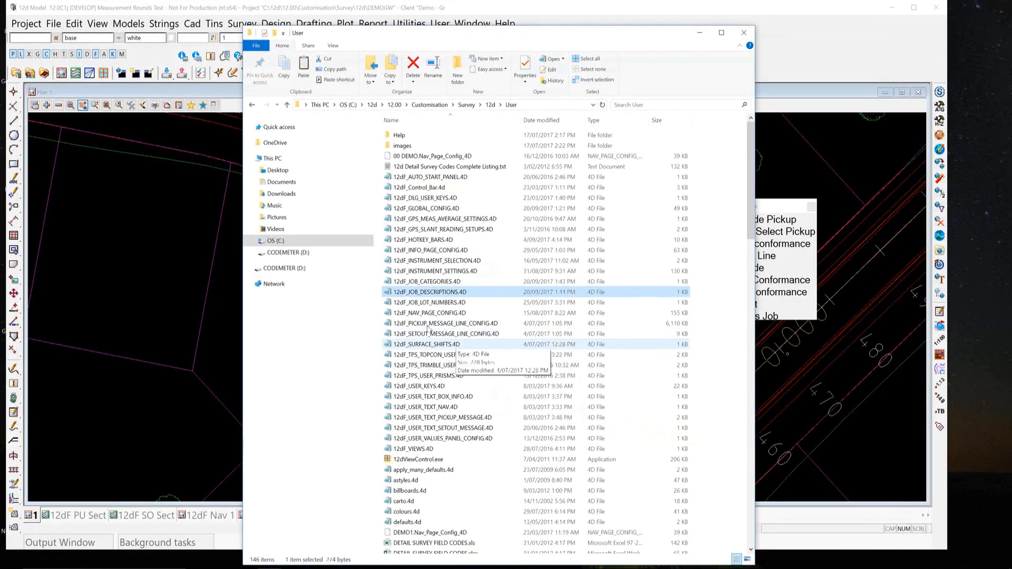
# Replace all lot numbers in 12dF_JOB_LOT_NUMBERS.4D with "Lot 54", then close the file and save it.
pyautogui.click(442, 303)
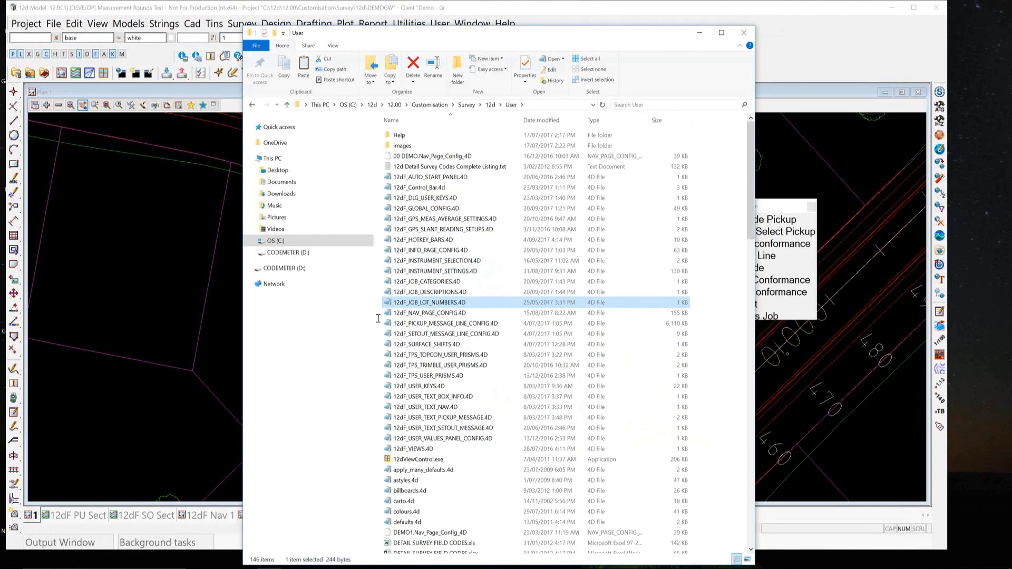
pyautogui.press('Return')
pyautogui.moveTo(22, 80); pyautogui.dragTo(113, 165)
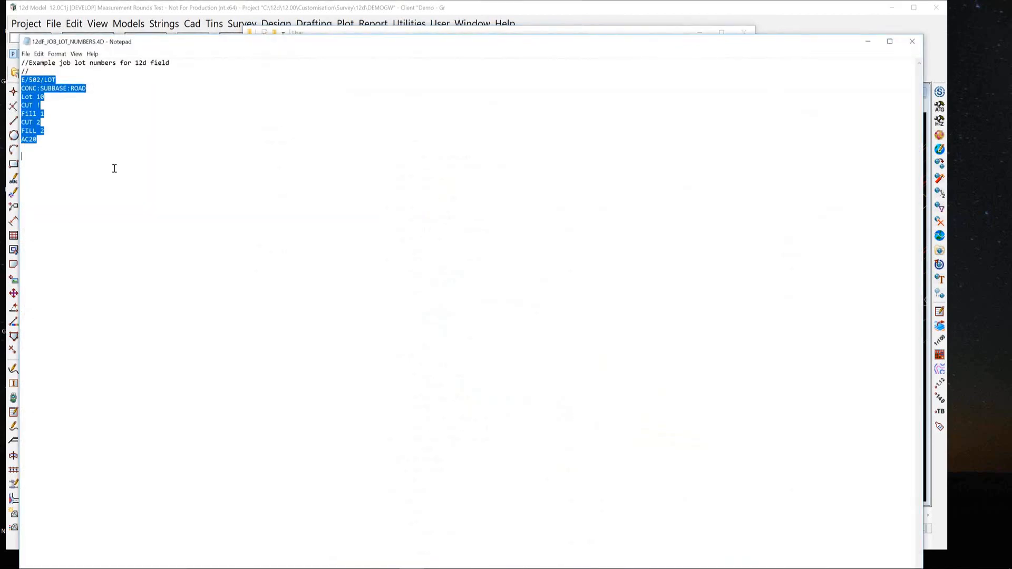
pyautogui.press('Delete')
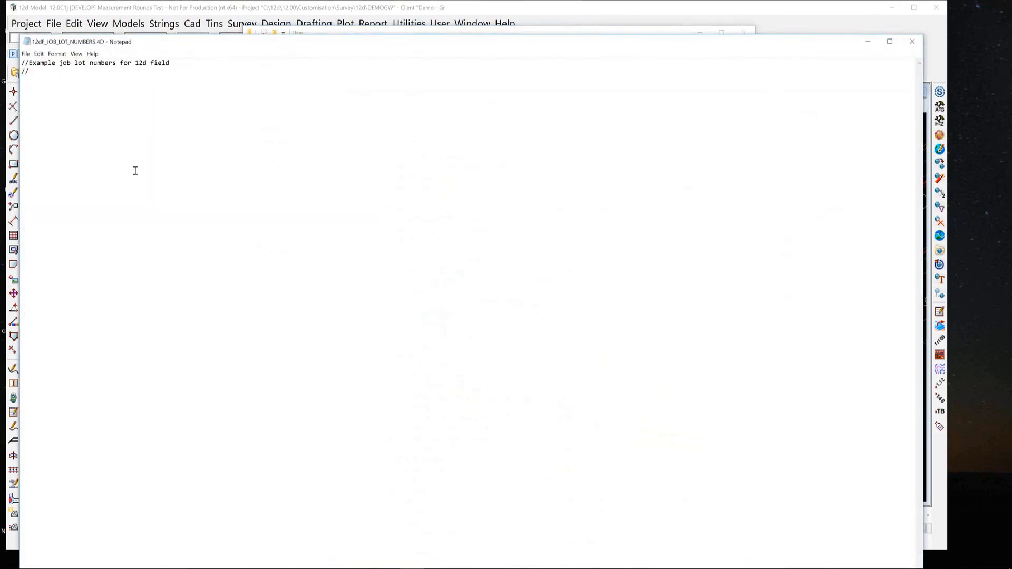
pyautogui.write('Lot 54')
pyautogui.click(913, 42)
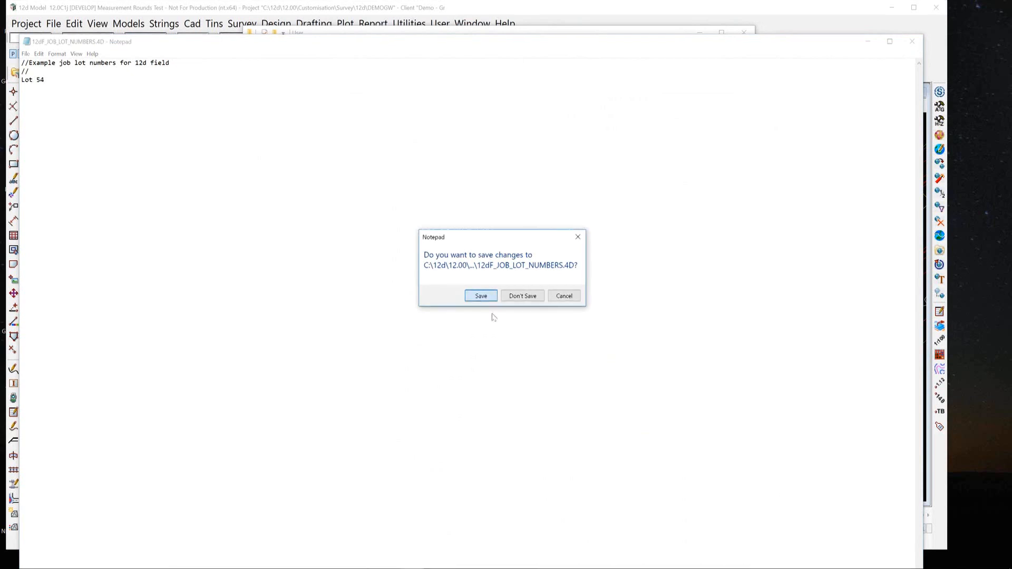
pyautogui.click(486, 297)
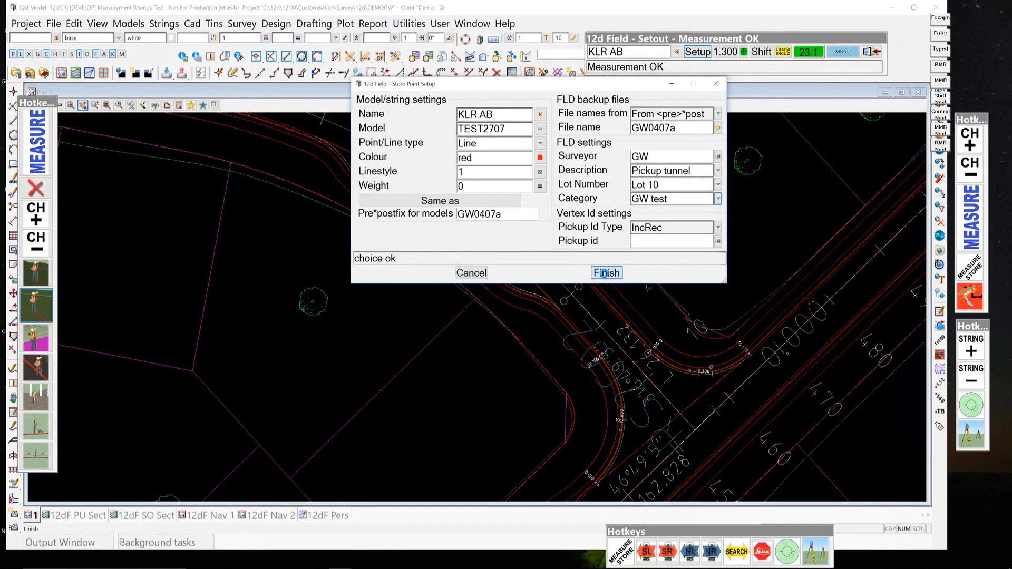
# Reopen the store point setup and set the description to Survey Today, lot number to Lot 54 and category to Demo today.
pyautogui.click(605, 273)
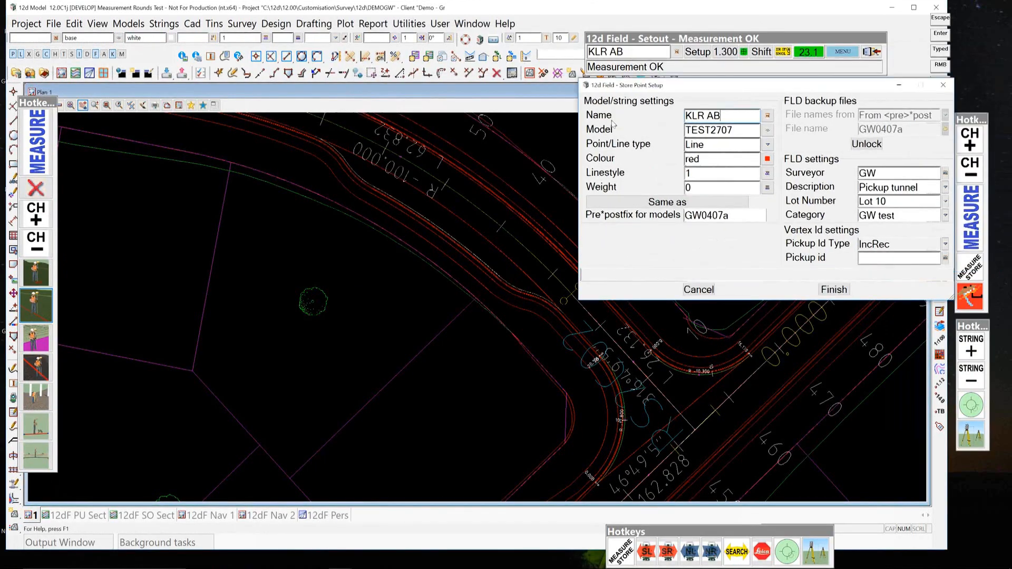
pyautogui.click(677, 217)
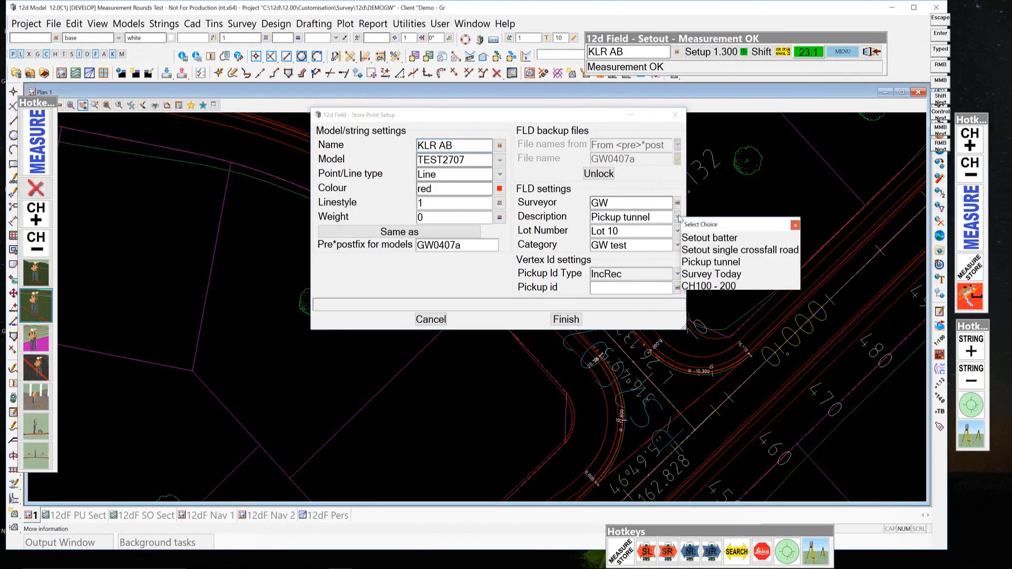
pyautogui.click(725, 275)
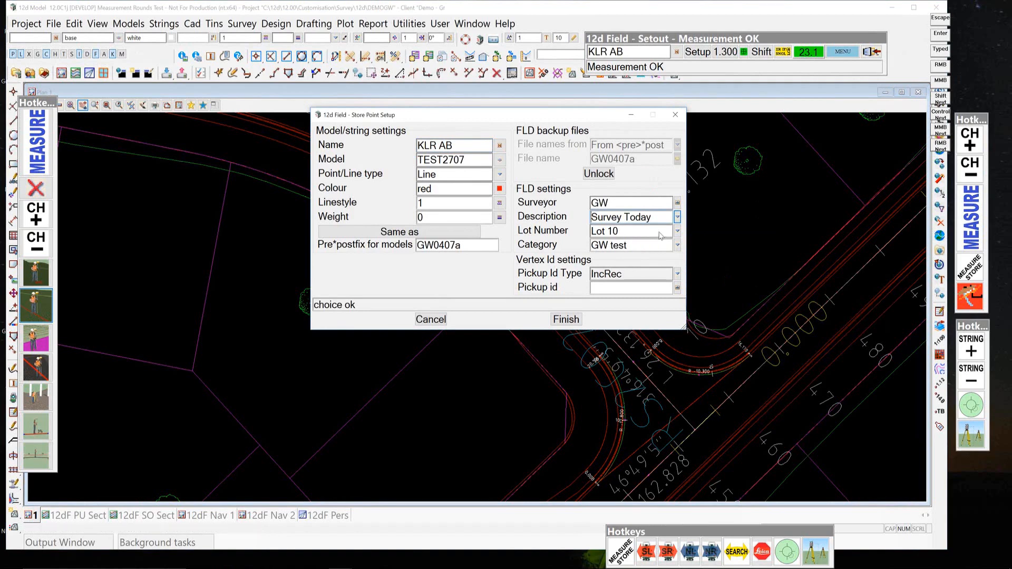
pyautogui.click(678, 231)
pyautogui.click(691, 252)
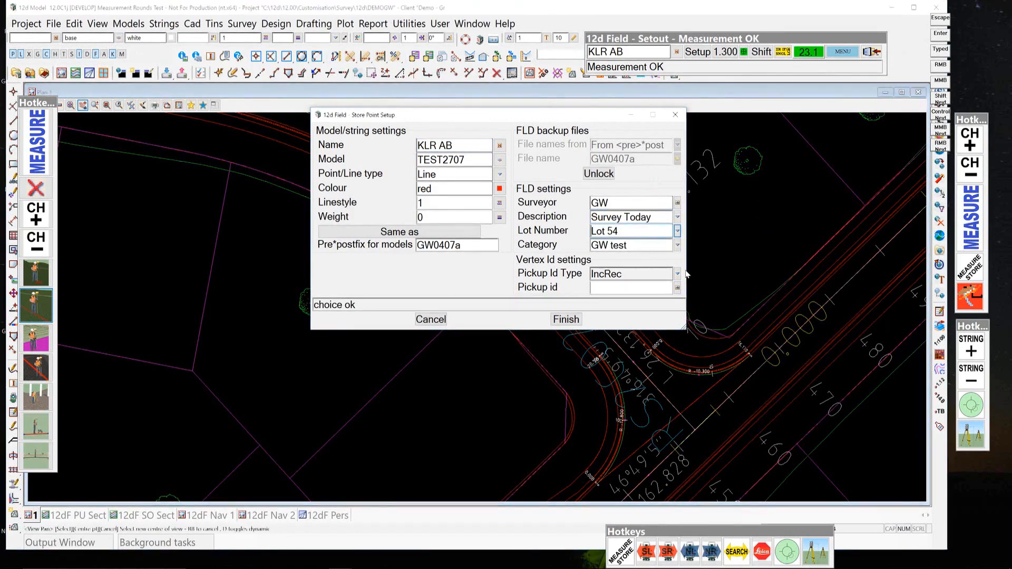
pyautogui.click(677, 245)
pyautogui.click(711, 266)
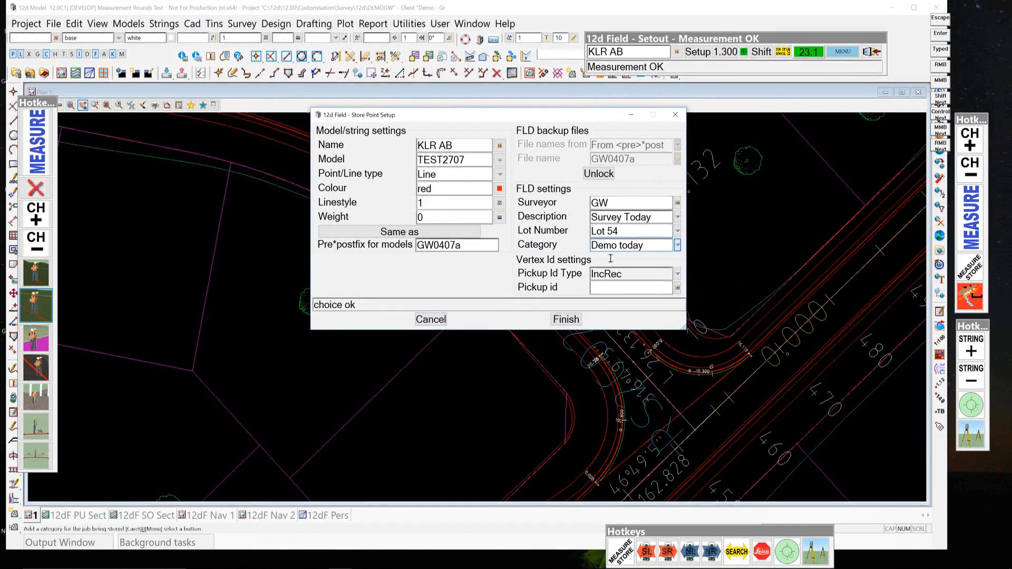
pyautogui.doubleClick(442, 246)
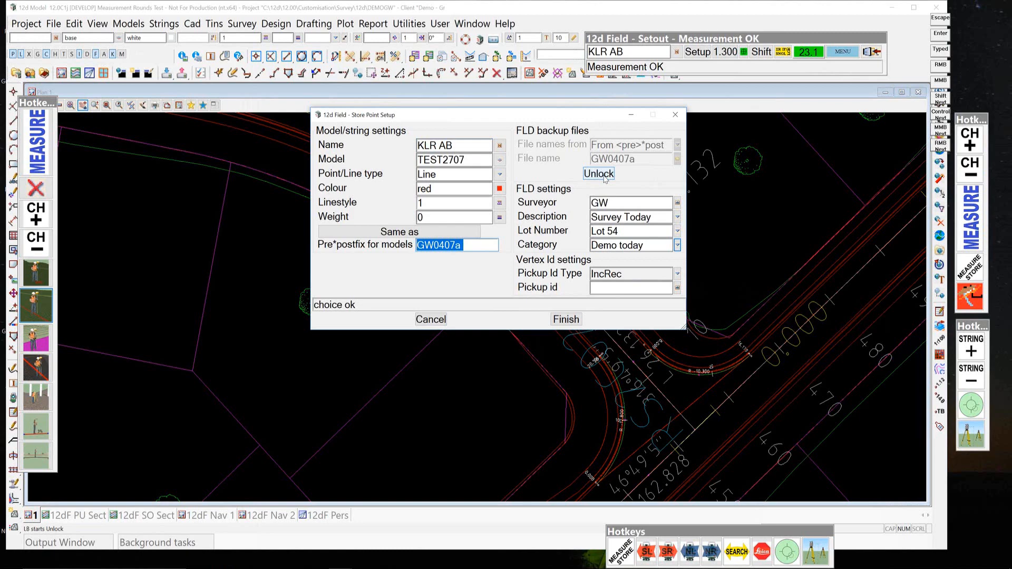
# Set the pickup ID type to Inc on Rec and enter 001 as the pickup id.
pyautogui.click(678, 275)
pyautogui.moveTo(733, 286); pyautogui.dragTo(755, 243)
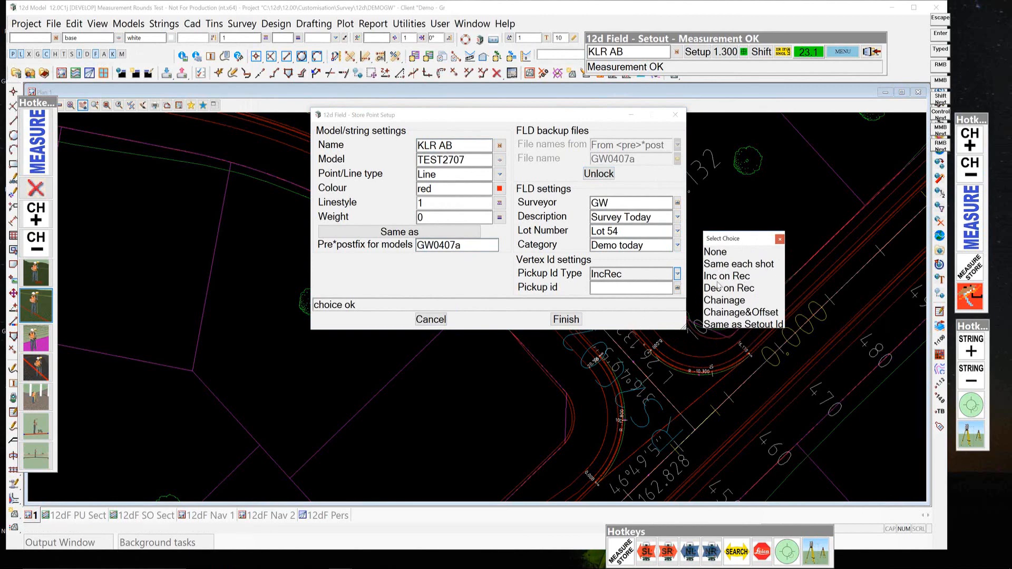
pyautogui.click(745, 275)
pyautogui.click(607, 293)
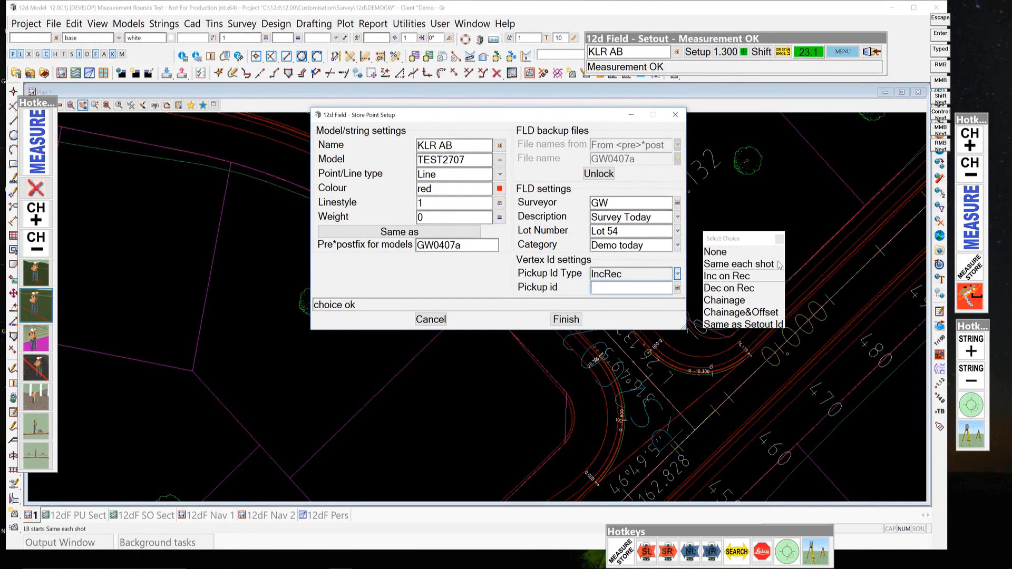
pyautogui.write('009')
pyautogui.press('BackSpace')
pyautogui.write('1')
# Try the Chainage pickup ID type, set it to Chainage&Offset instead, and finish the store point setup.
pyautogui.click(724, 300)
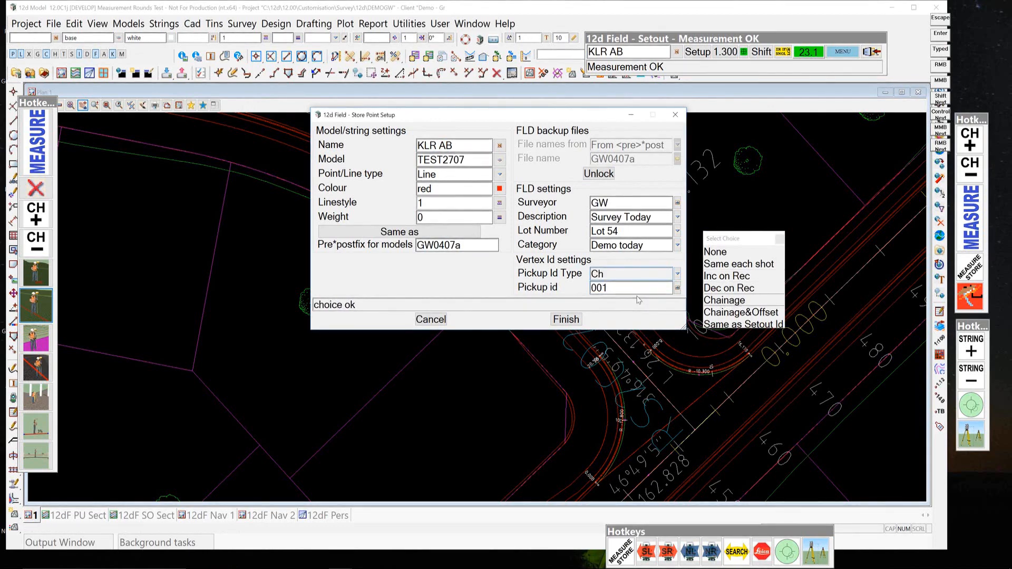
pyautogui.click(732, 313)
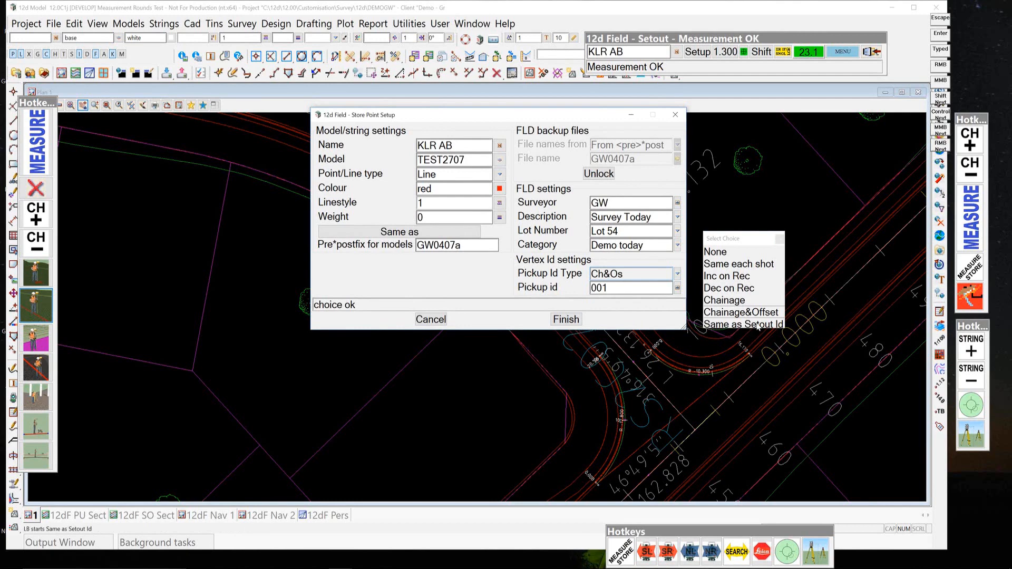
pyautogui.click(779, 239)
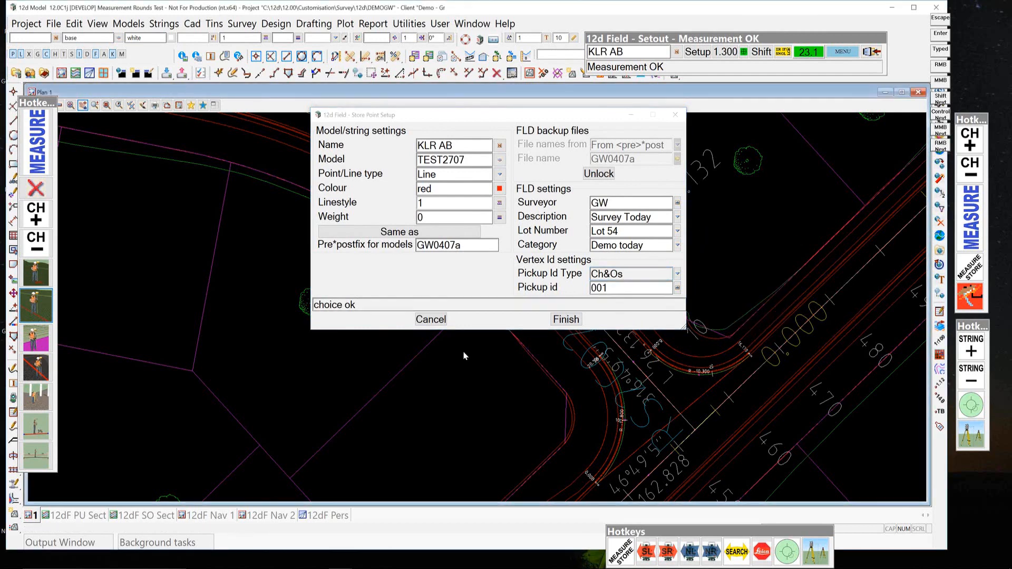
pyautogui.click(566, 320)
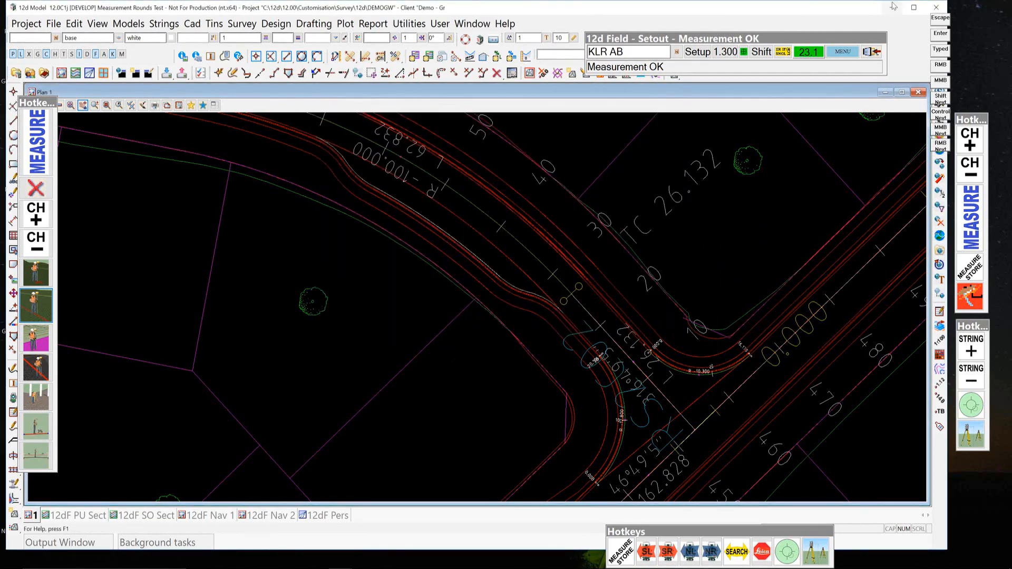
# Start a Single String Setout and move its dialog clear of the road alignment in the plan view.
pyautogui.click(840, 53)
pyautogui.click(842, 51)
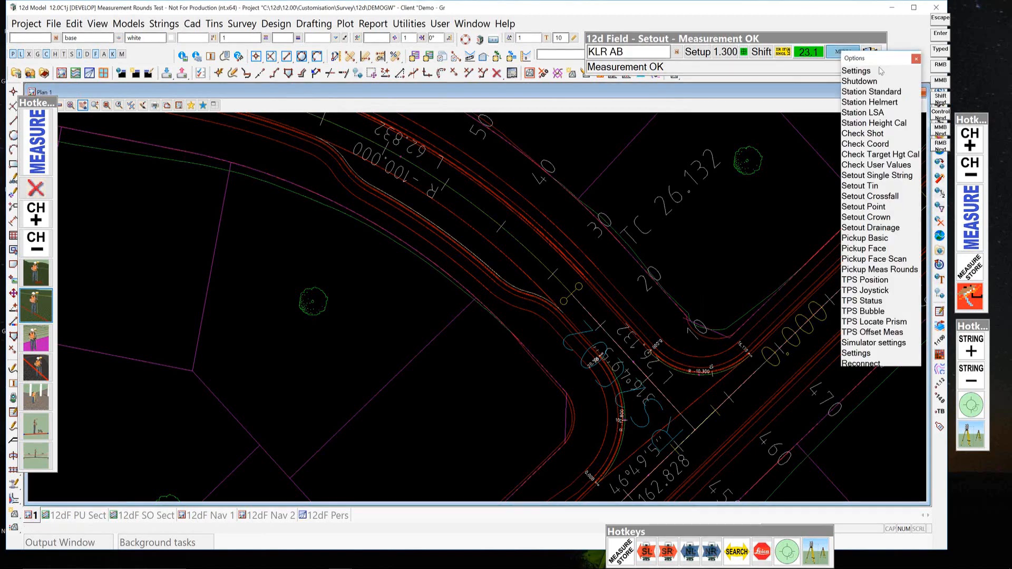
pyautogui.moveTo(884, 62); pyautogui.dragTo(774, 90)
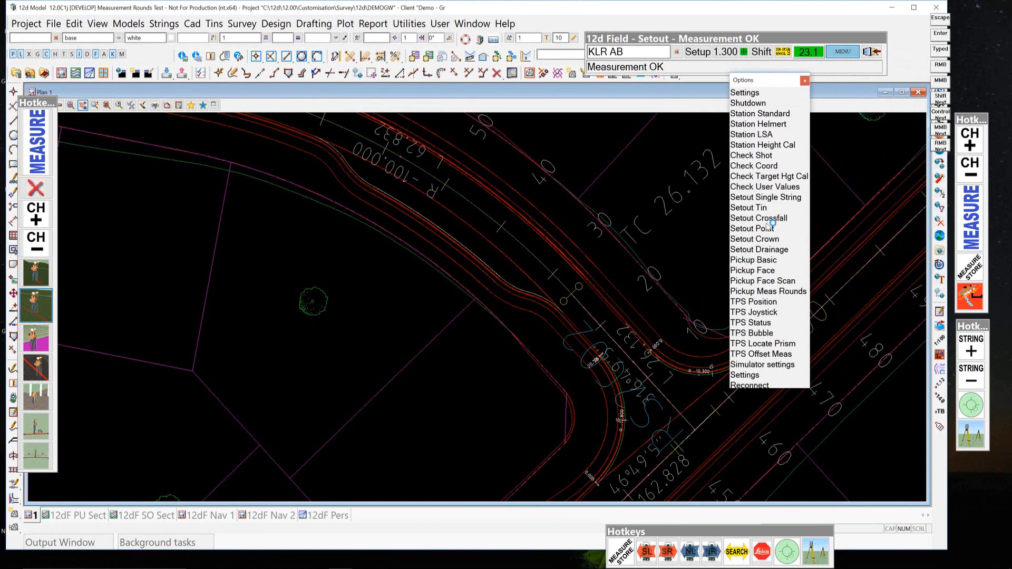
pyautogui.click(747, 210)
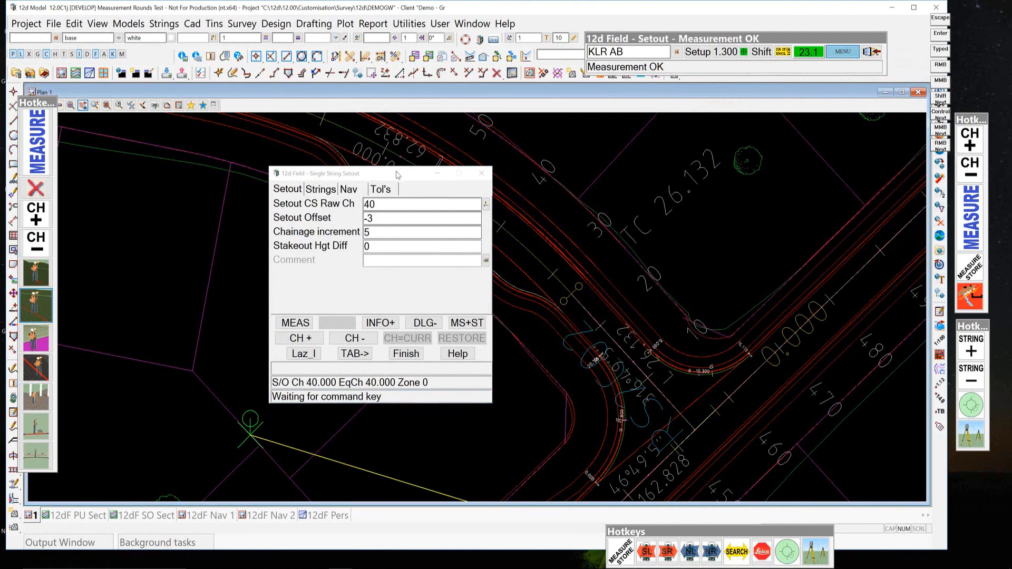
pyautogui.moveTo(368, 171); pyautogui.dragTo(210, 137)
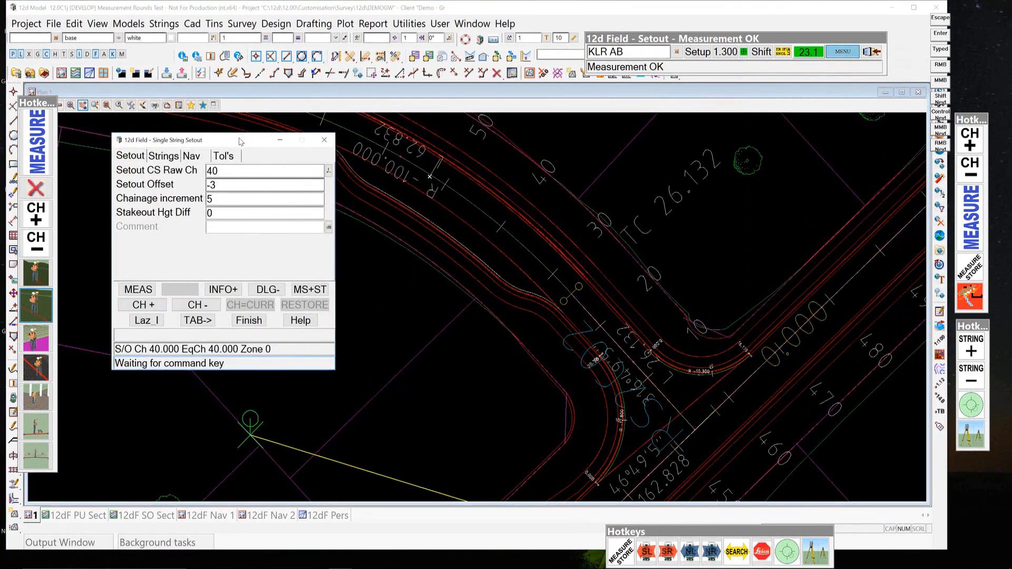
# Use TPS Position to turn the instrument to the XYZ of a point picked on the road centreline, then finish positioning.
pyautogui.click(842, 54)
pyautogui.click(846, 290)
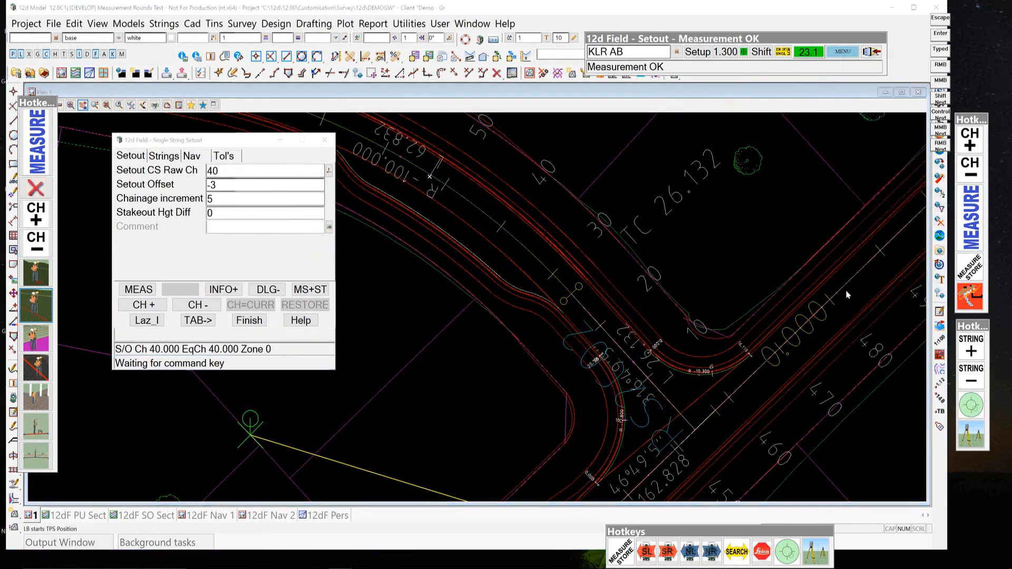
pyautogui.click(848, 295)
pyautogui.click(157, 138)
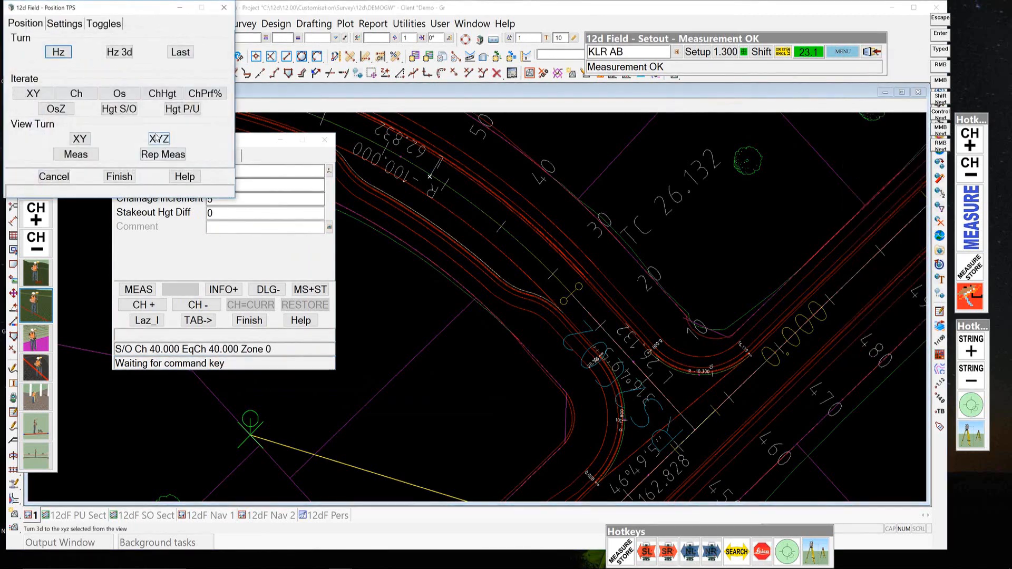
pyautogui.middleClick(480, 209)
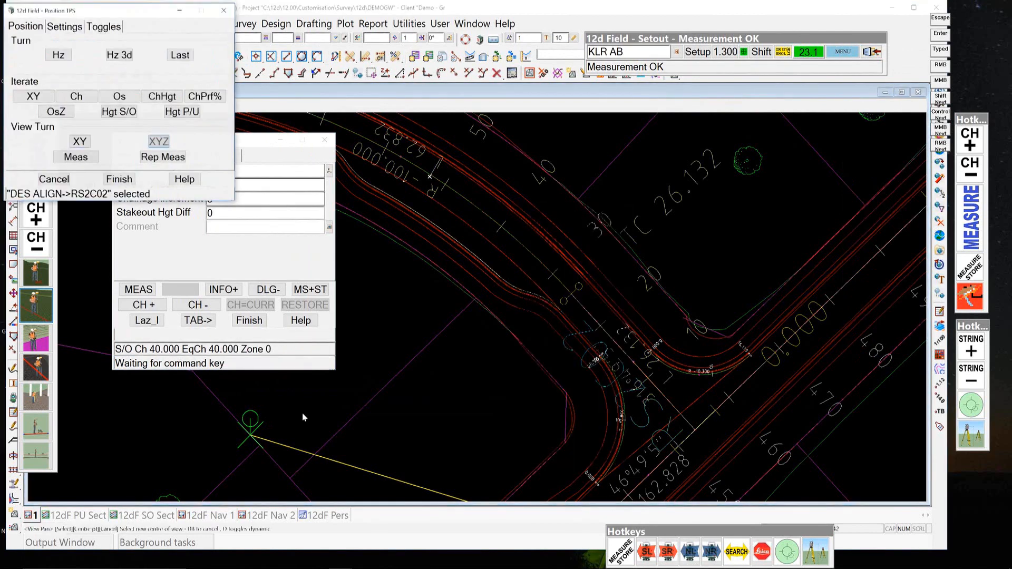
pyautogui.click(119, 176)
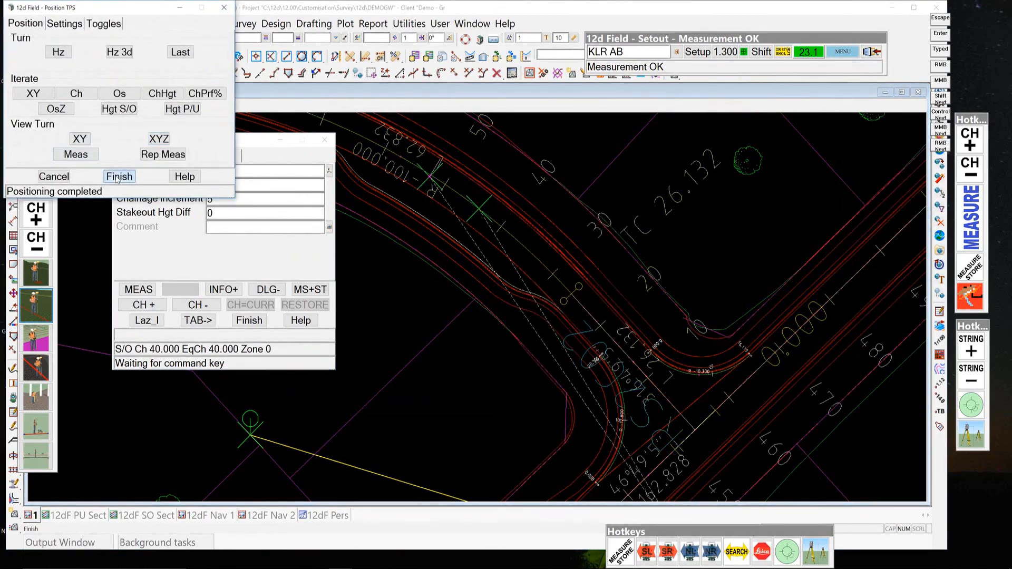
# Take a setout measurement to the positioned point, accept the target heights, and redraw the plan view around it.
pyautogui.click(136, 290)
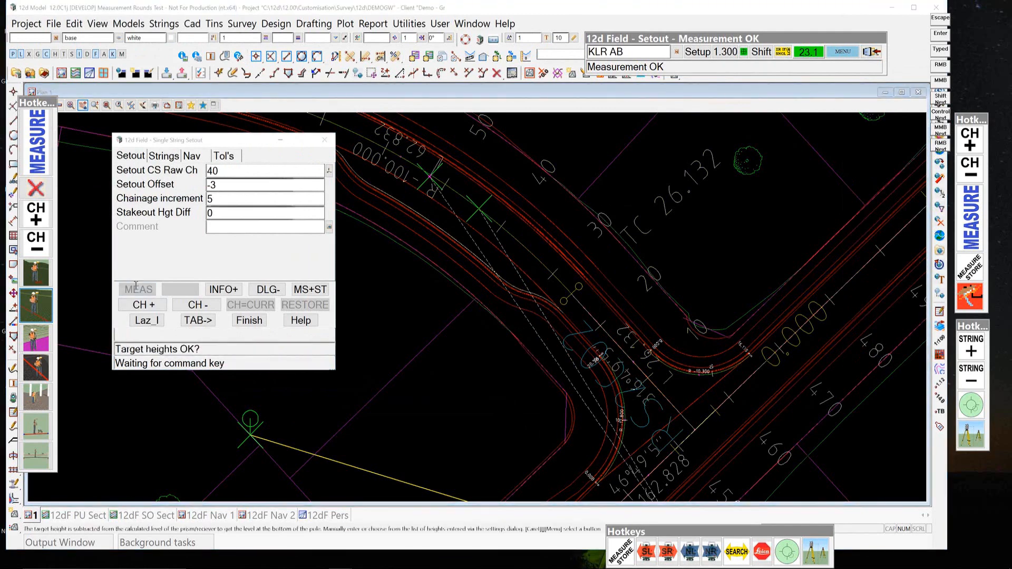
pyautogui.click(203, 198)
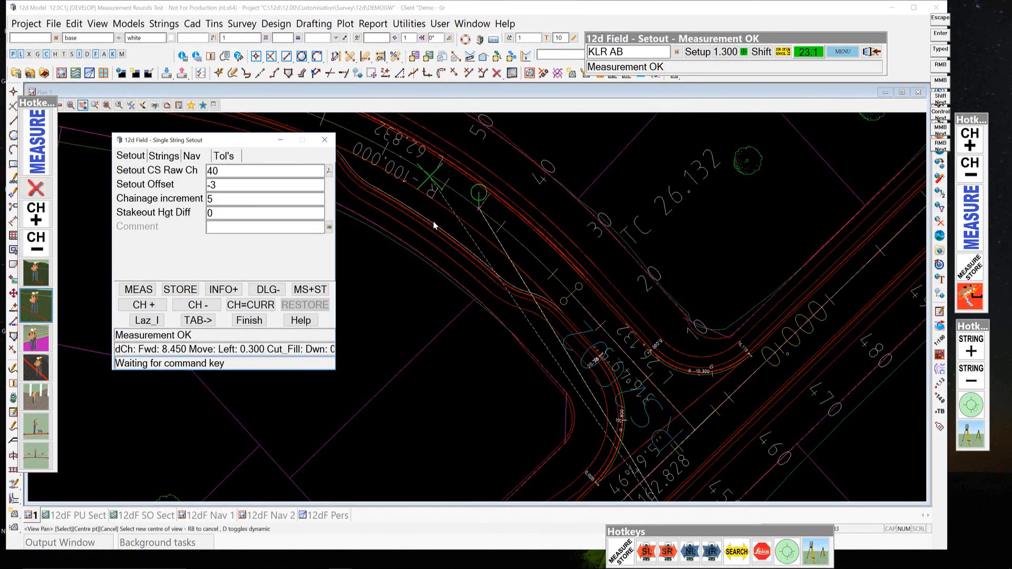
pyautogui.click(142, 106)
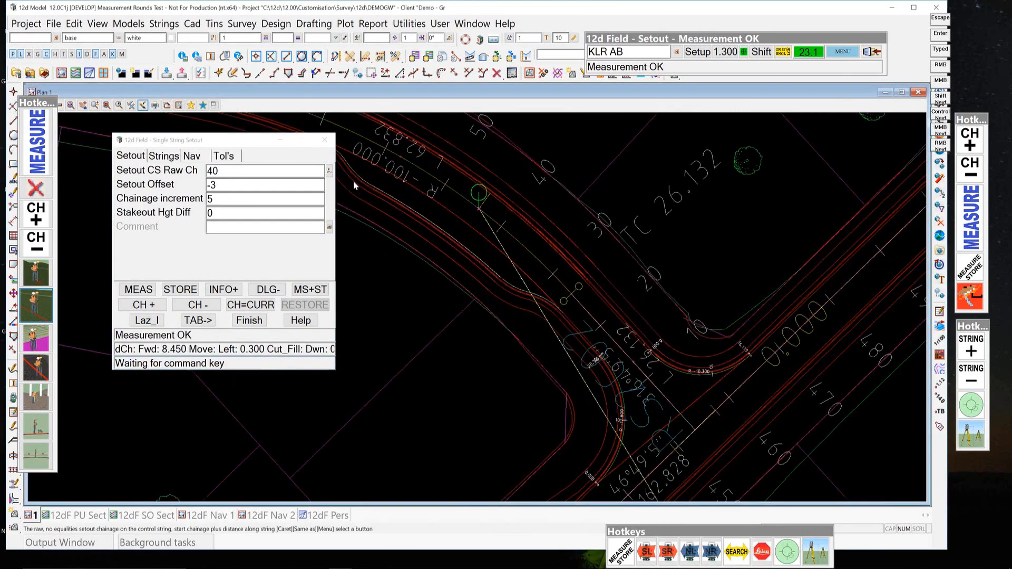
pyautogui.scroll(2, 476, 209)
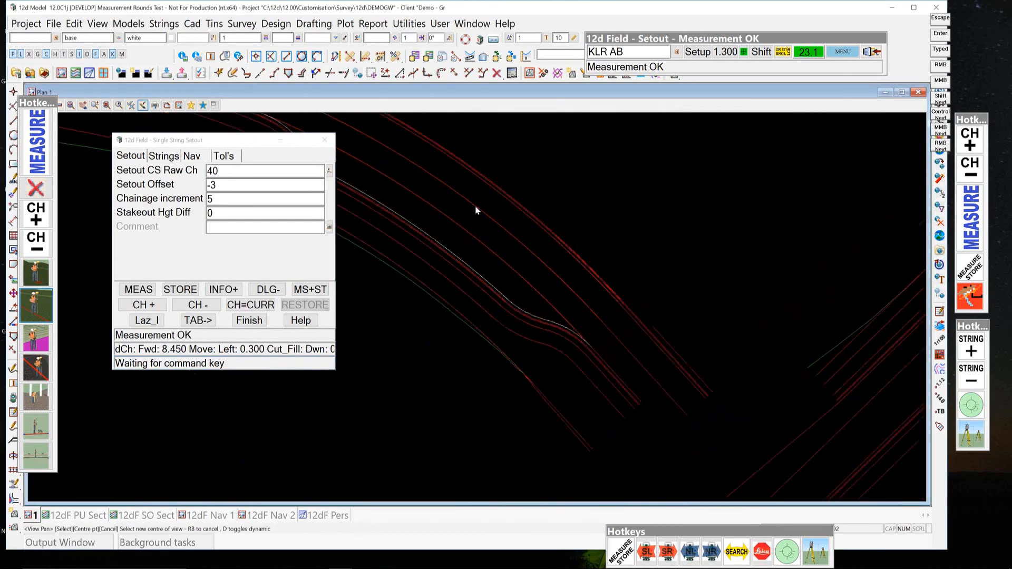
pyautogui.scroll(2, 476, 210)
pyautogui.scroll(2, 476, 210)
pyautogui.scroll(-3, 476, 210)
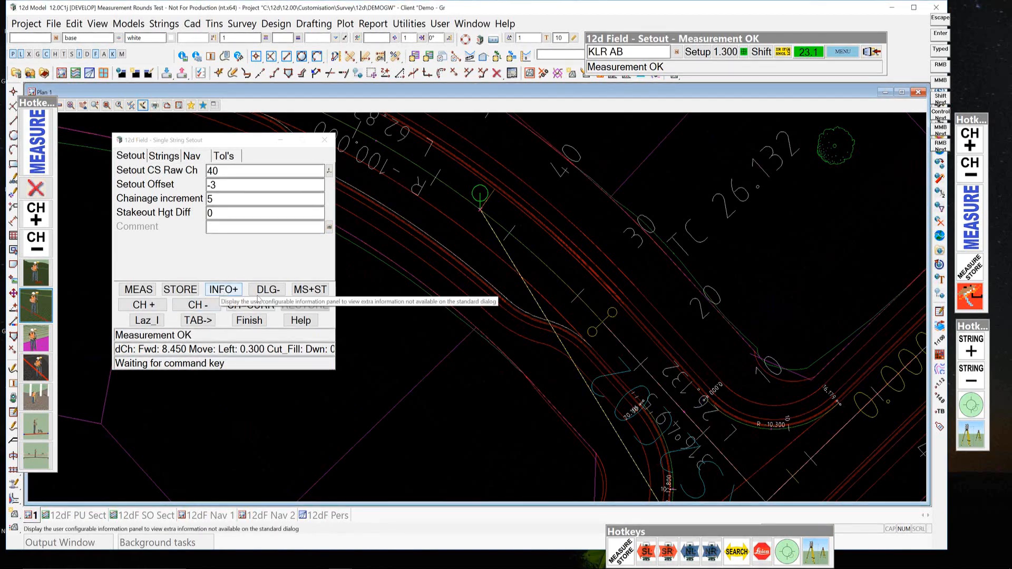
# Show the setout navigation values, then tile the 12dF Nav 1 view beside Plan 1 and fit its text to the view.
pyautogui.click(191, 156)
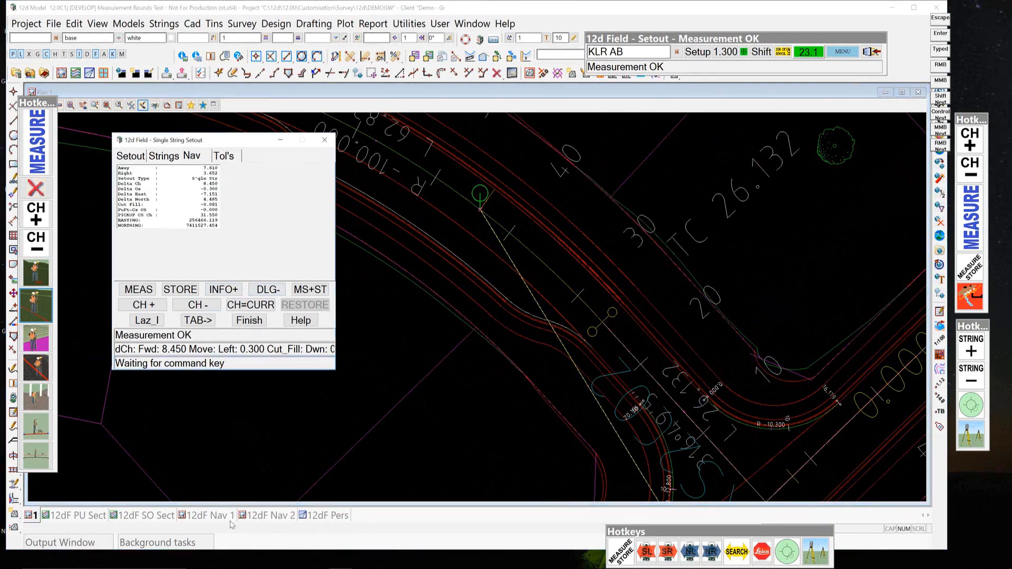
pyautogui.click(205, 520)
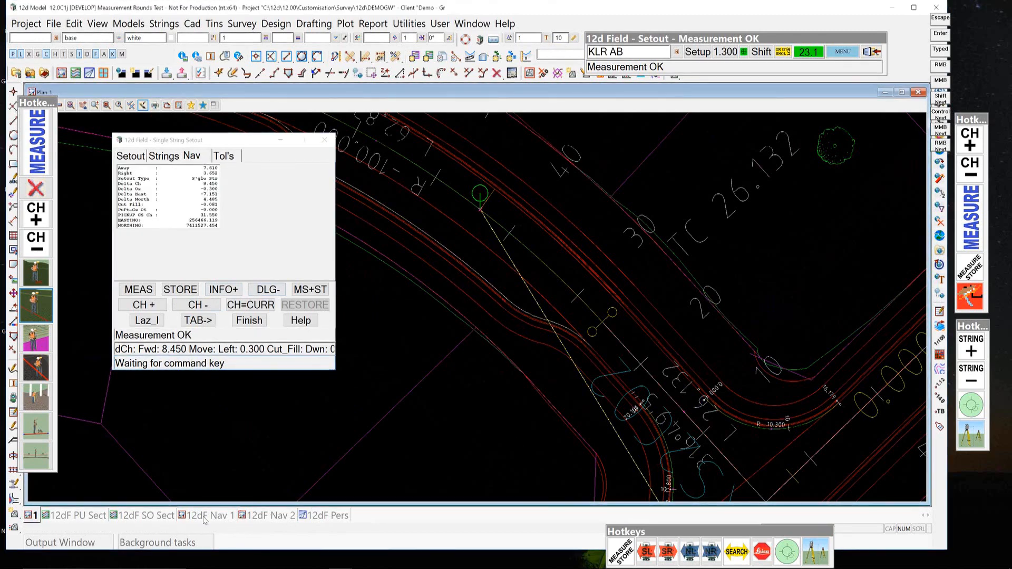
pyautogui.click(205, 516)
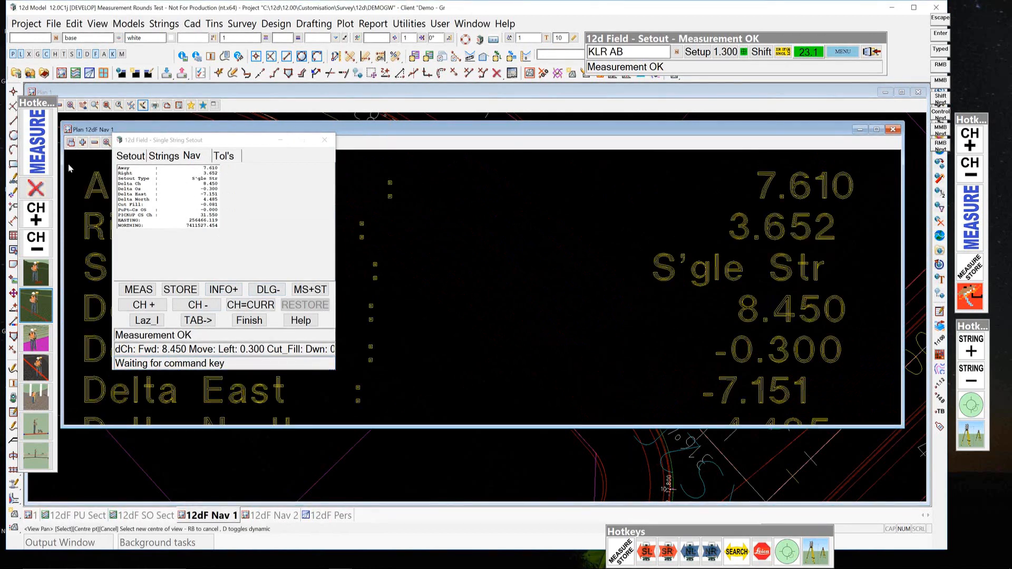
pyautogui.click(353, 95)
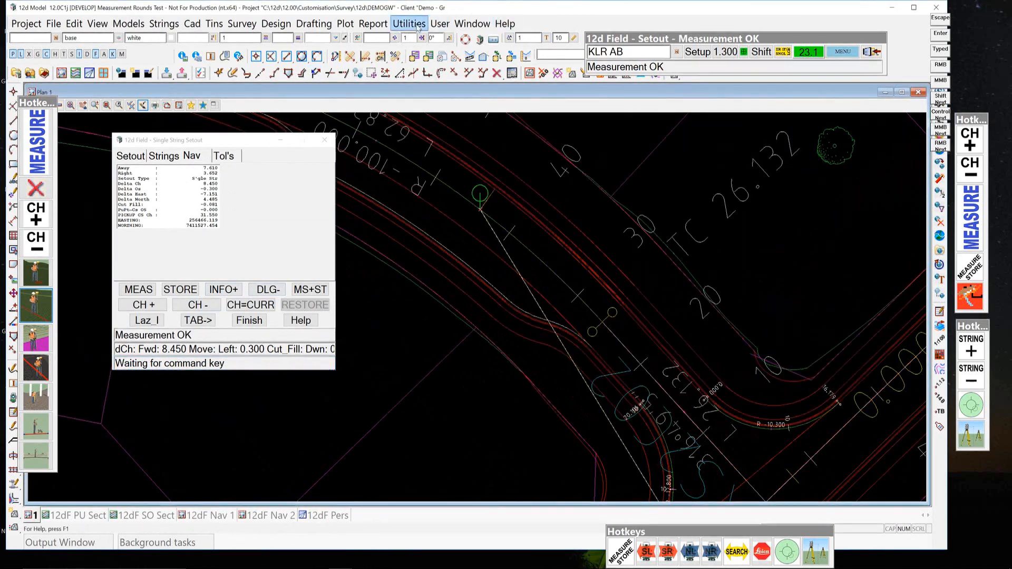
pyautogui.click(463, 25)
pyautogui.click(486, 69)
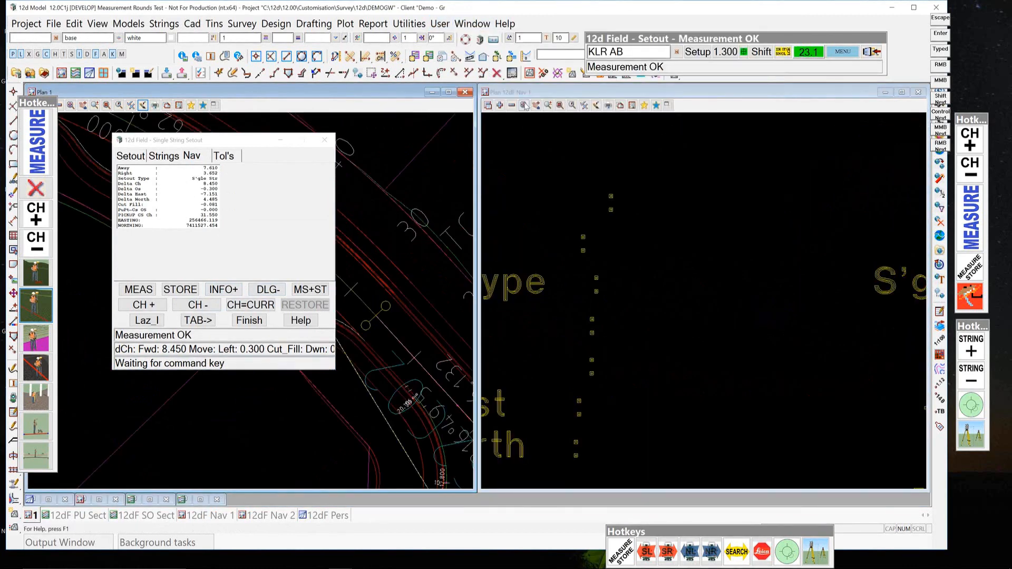
pyautogui.click(524, 106)
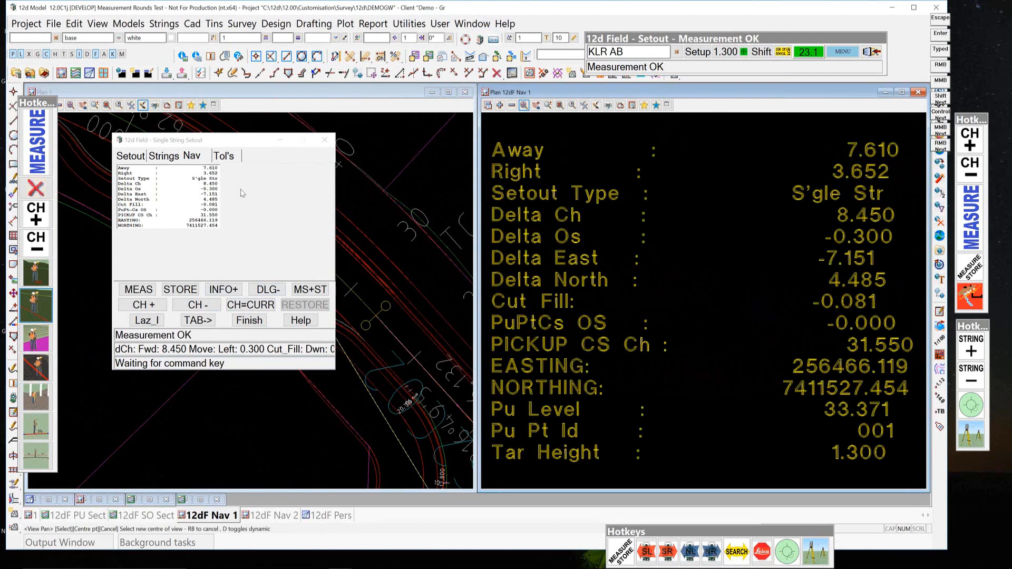
# Display the extra information panel for the single string setout, then move and enlarge it to show all its rows.
pyautogui.click(124, 157)
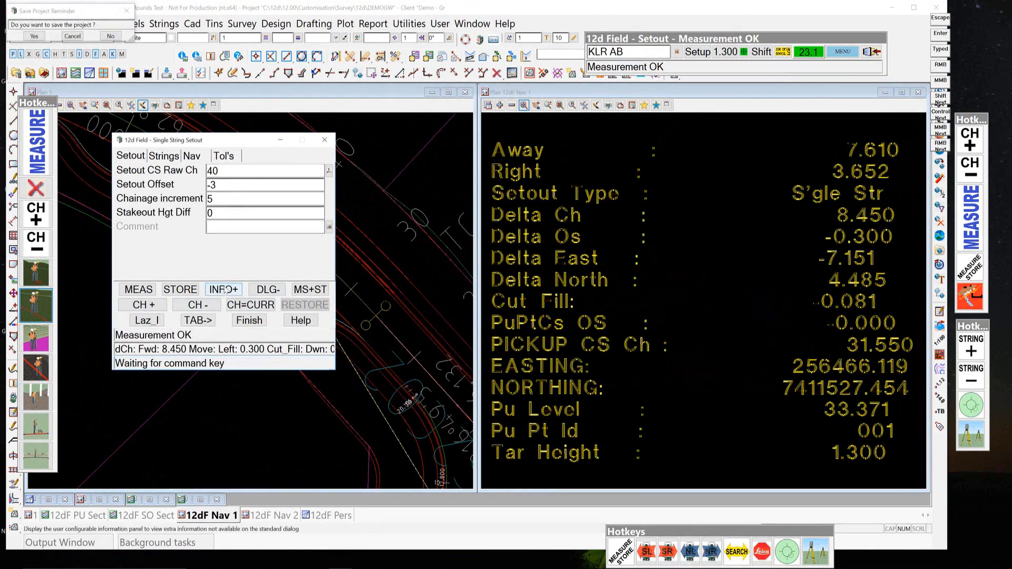
pyautogui.click(223, 289)
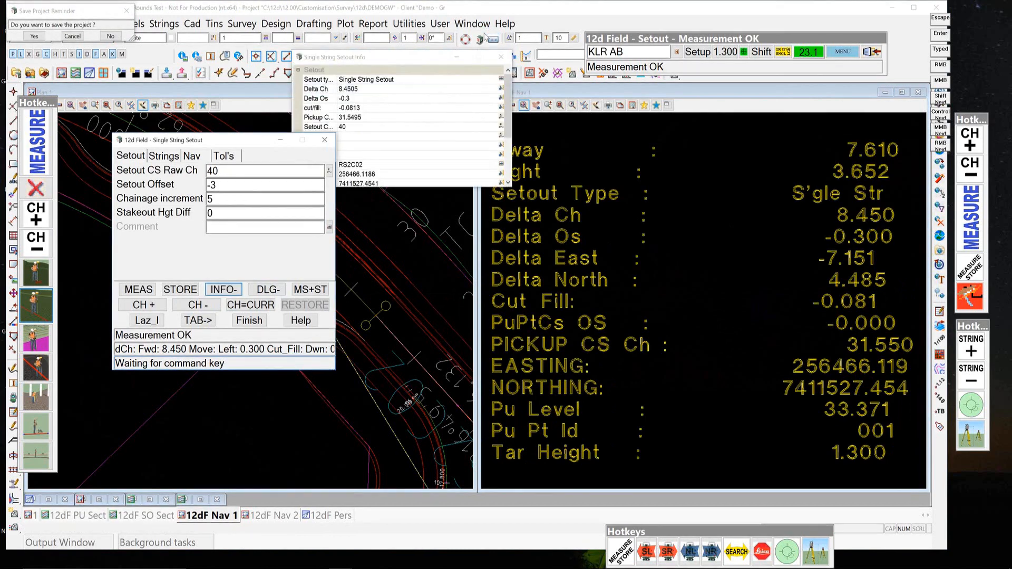
pyautogui.moveTo(448, 61); pyautogui.dragTo(531, 52)
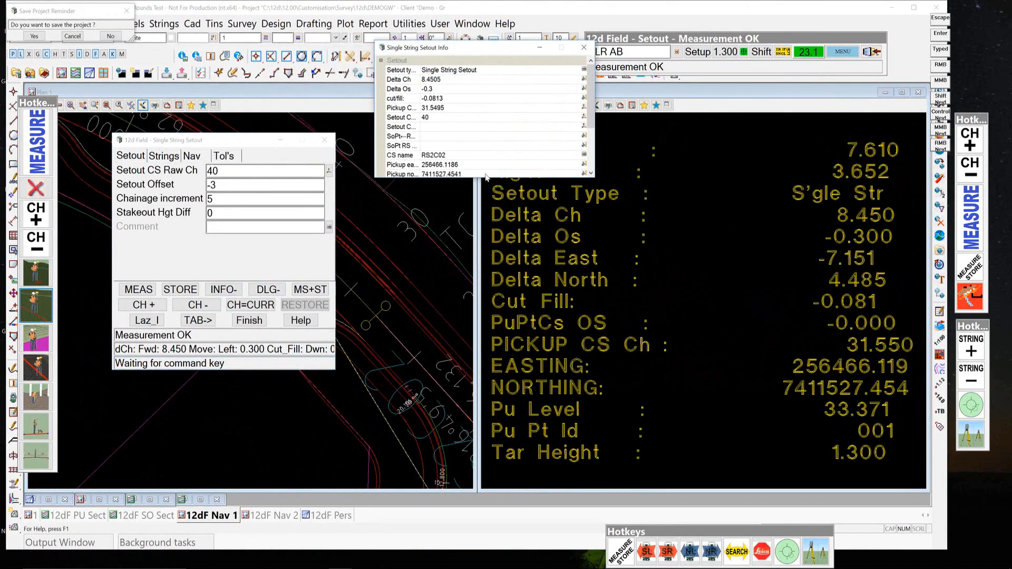
pyautogui.moveTo(486, 173); pyautogui.dragTo(485, 248)
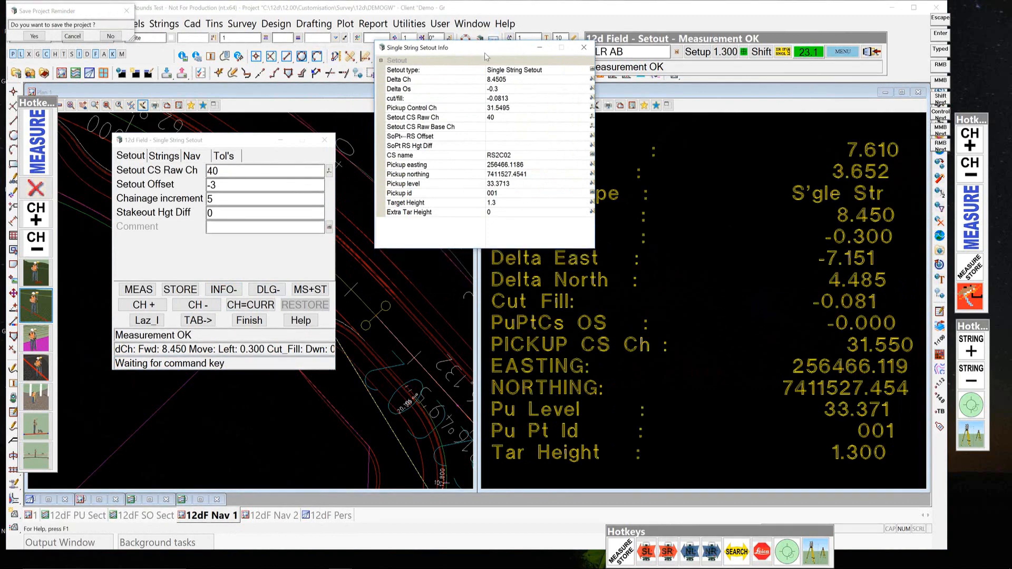
# Move the Single String Setout Info panel clear and increase the Info page font size in the 12d Field general GUI settings.
pyautogui.moveTo(487, 48); pyautogui.dragTo(488, 126)
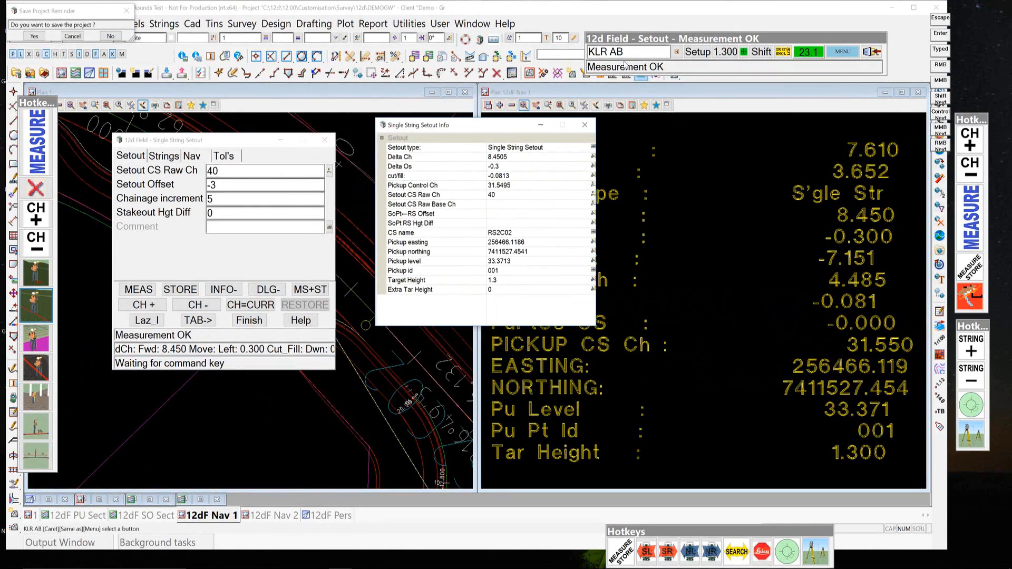
pyautogui.click(851, 52)
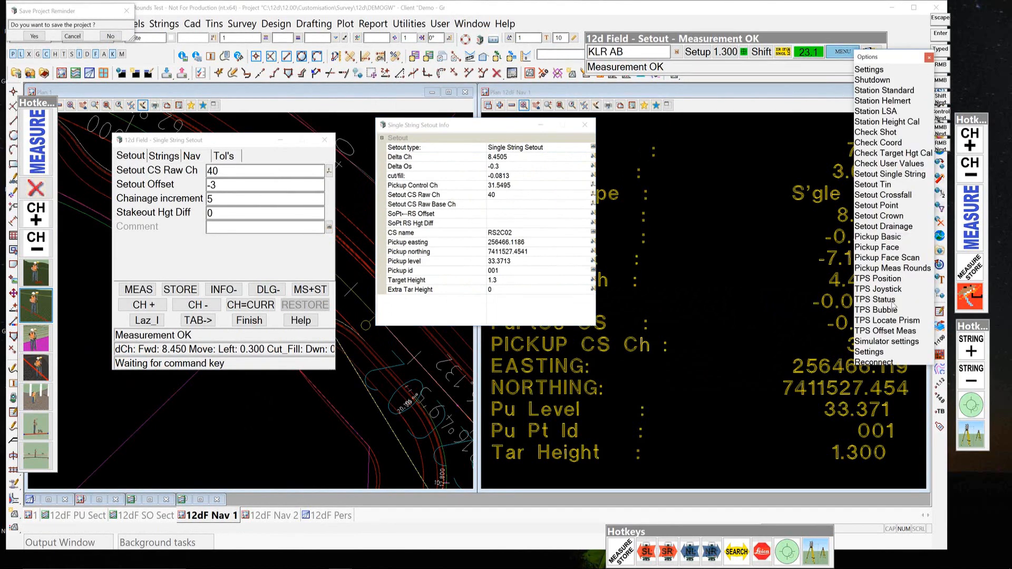
pyautogui.click(868, 352)
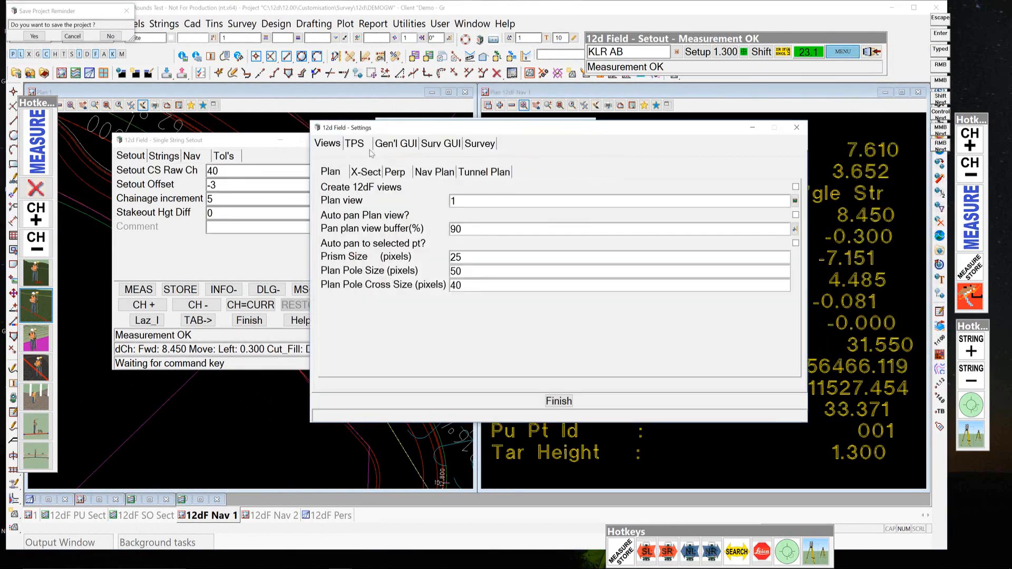
pyautogui.click(397, 144)
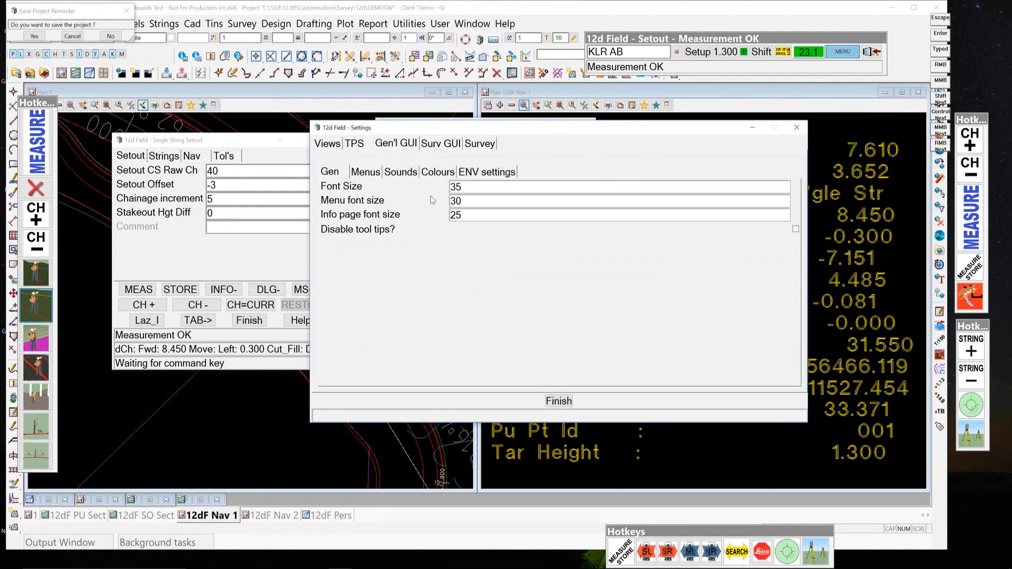
pyautogui.moveTo(469, 214); pyautogui.dragTo(397, 214)
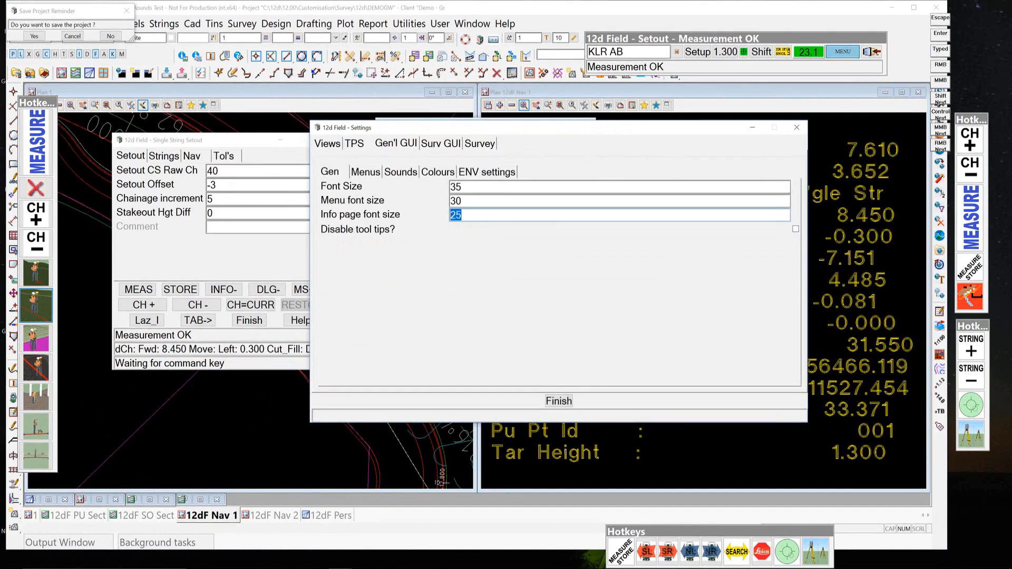
pyautogui.write('3')
pyautogui.click(561, 405)
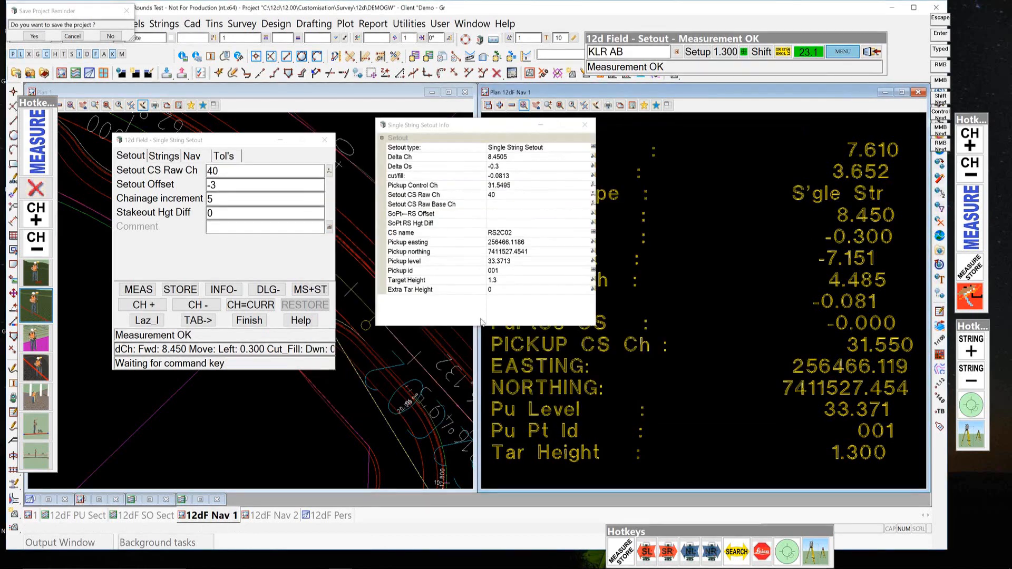
# Redisplay the setout info panel with the new font size, then widen its name column and enlarge the panel to fit every row.
pyautogui.click(222, 287)
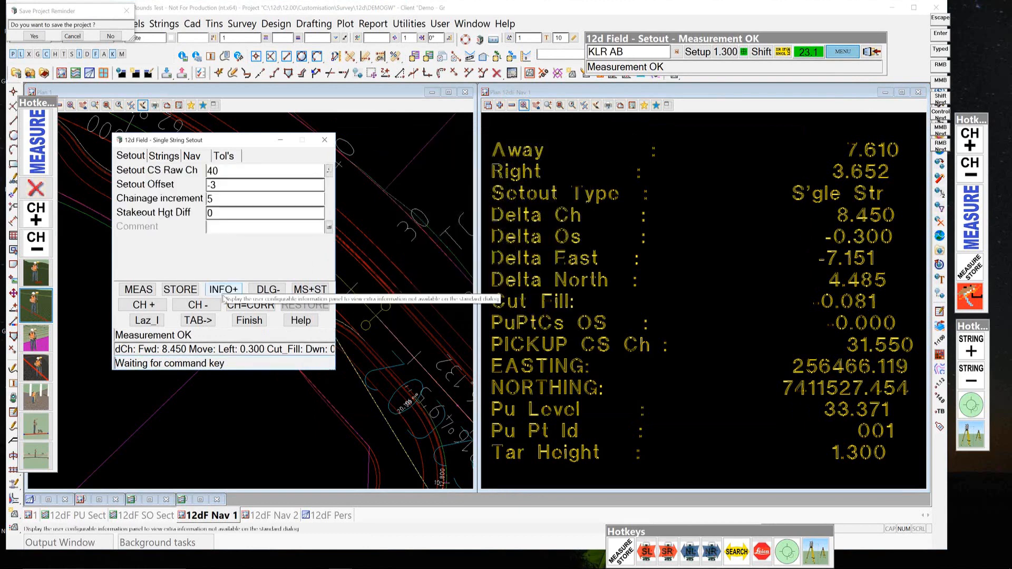
pyautogui.click(222, 289)
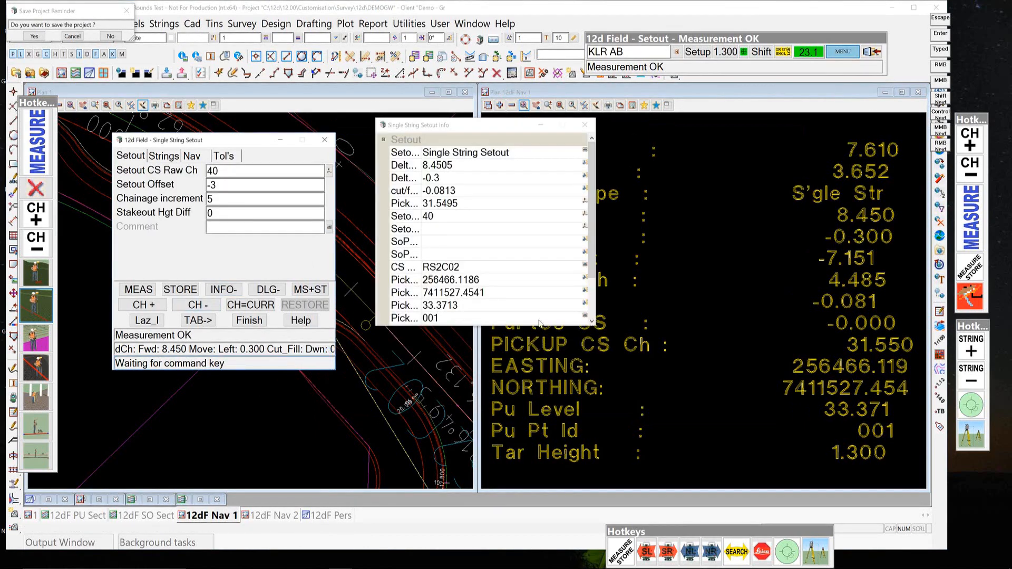
pyautogui.click(586, 275)
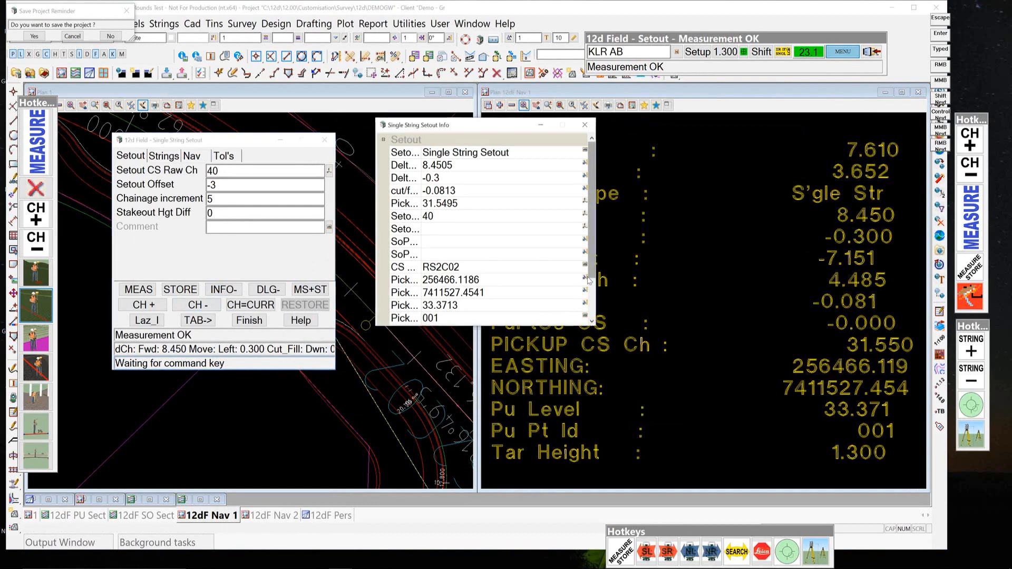
pyautogui.scroll(-1, 586, 271)
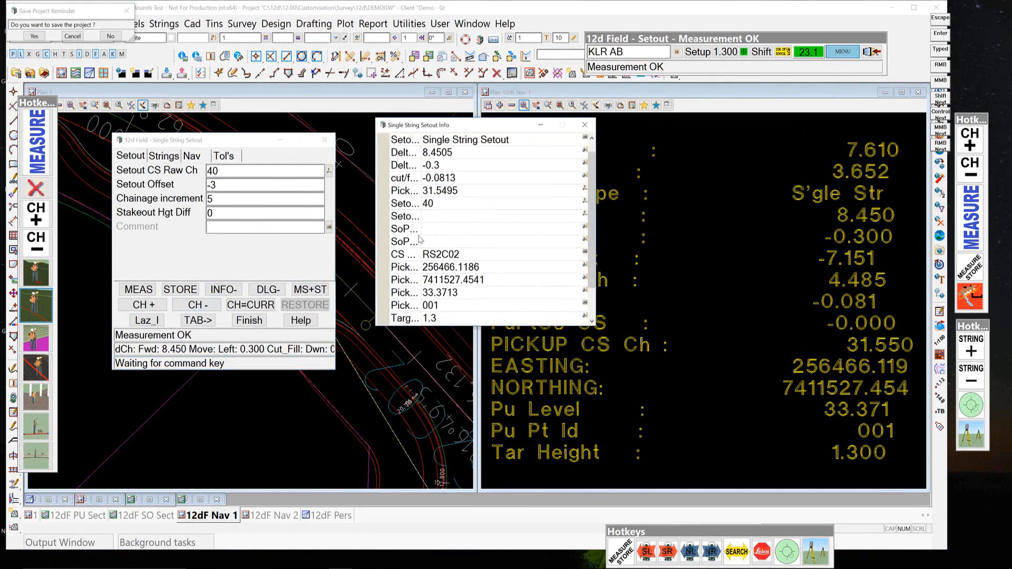
pyautogui.moveTo(423, 215); pyautogui.dragTo(493, 221)
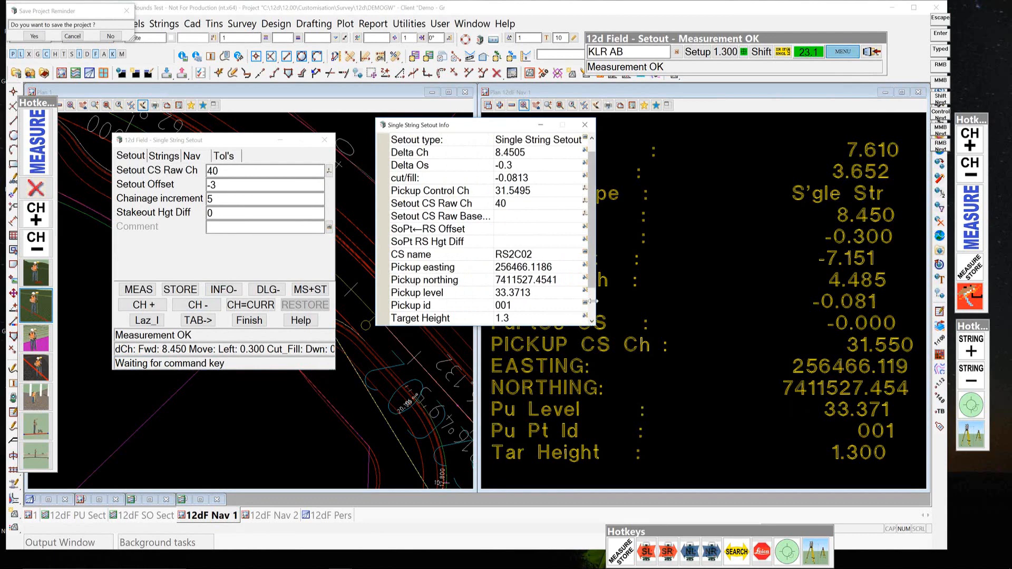
pyautogui.moveTo(595, 305); pyautogui.dragTo(672, 294)
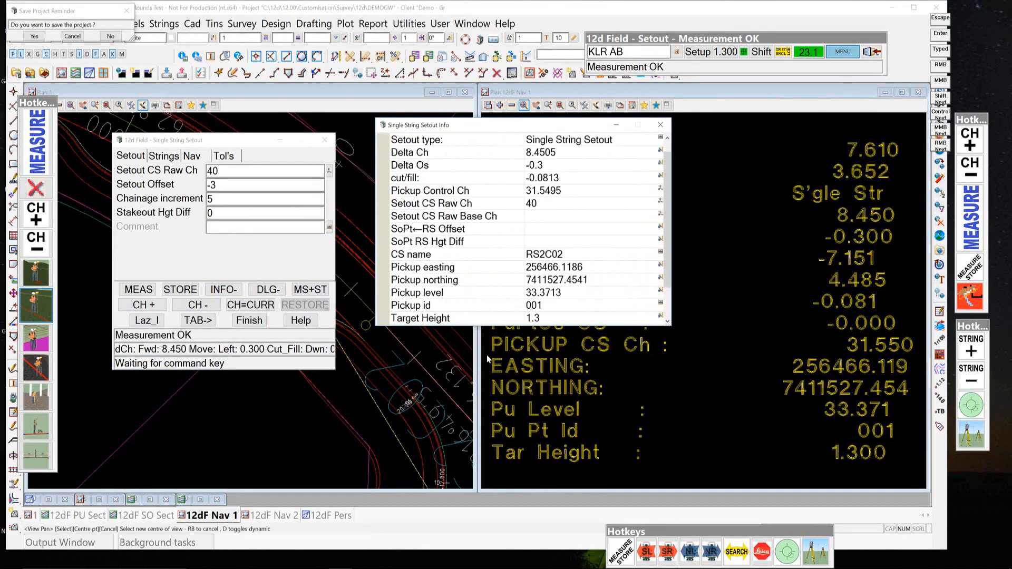
pyautogui.click(219, 290)
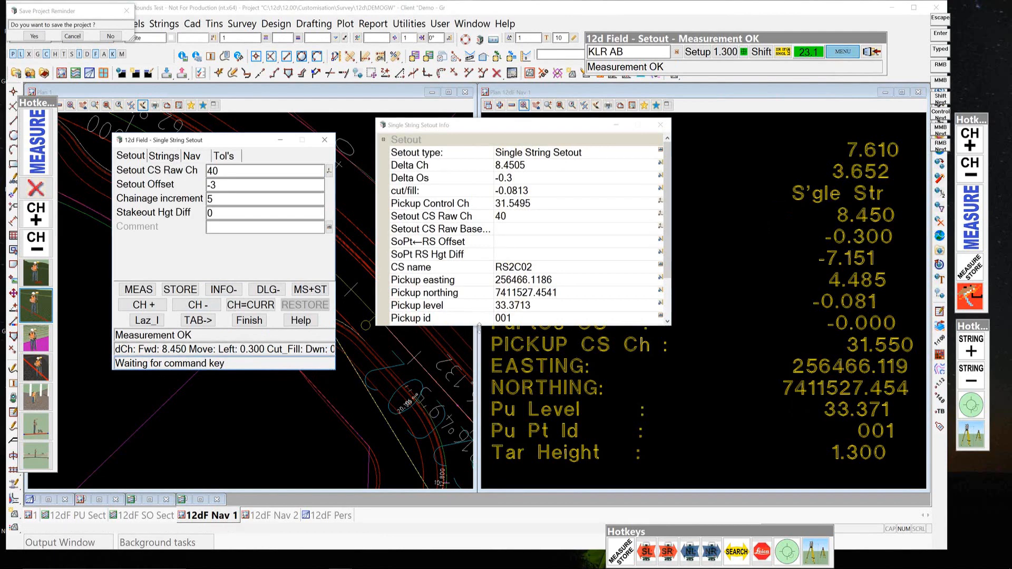
pyautogui.moveTo(479, 327); pyautogui.dragTo(477, 375)
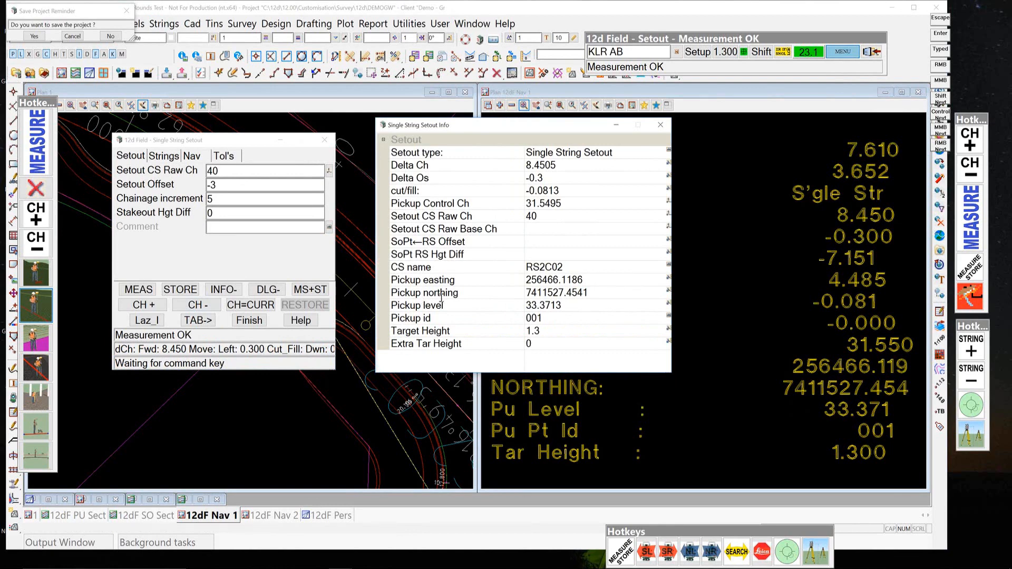
pyautogui.click(213, 289)
pyautogui.click(213, 289)
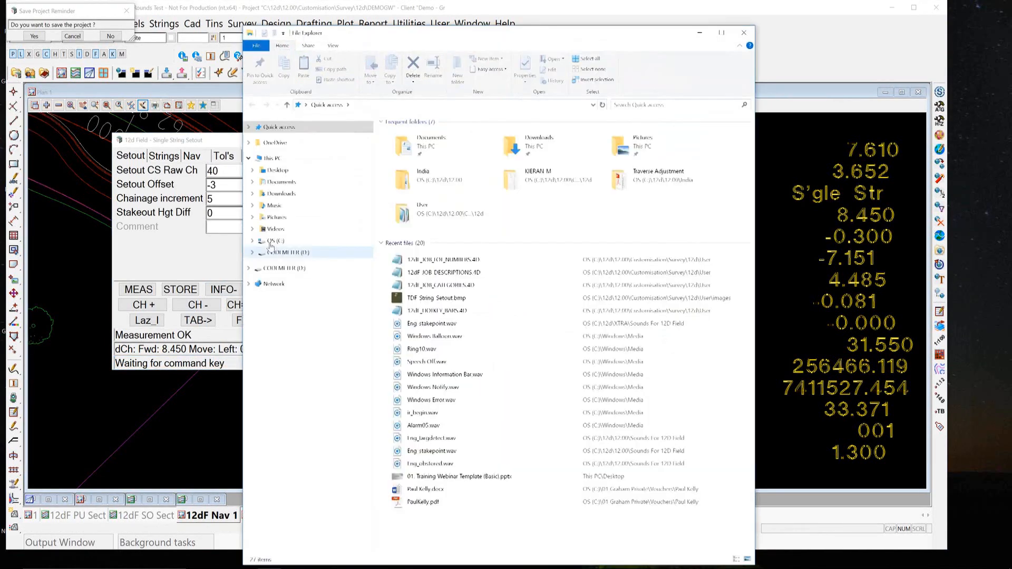
# In File Explorer, browse to C:\12d\12.00\Customisation\Survey\12d\User and open 12dF_INFO_PAGE_CONFIG.4D in Notepad.
pyautogui.click(272, 241)
pyautogui.doubleClick(419, 154)
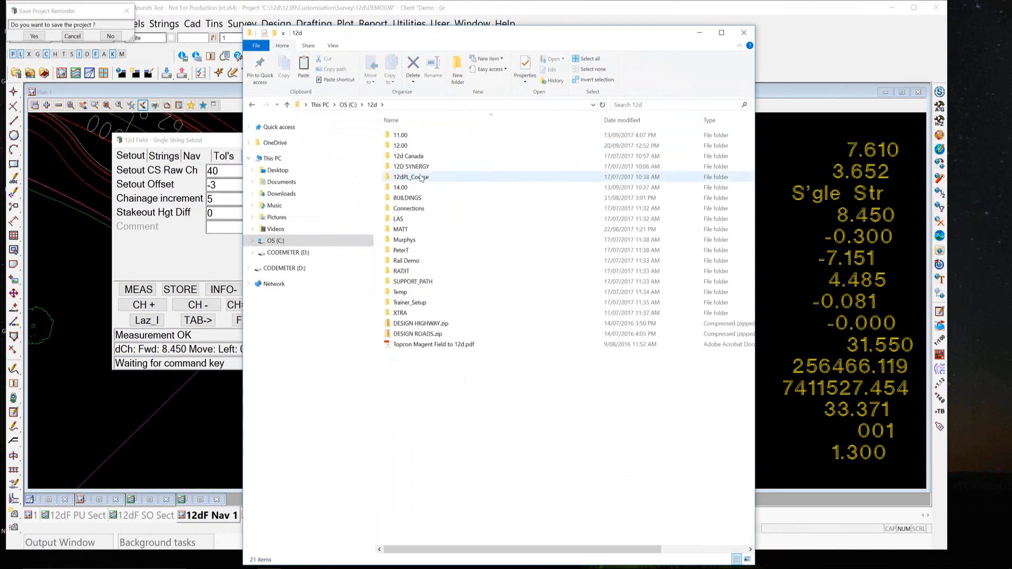
pyautogui.click(420, 148)
pyautogui.doubleClick(419, 149)
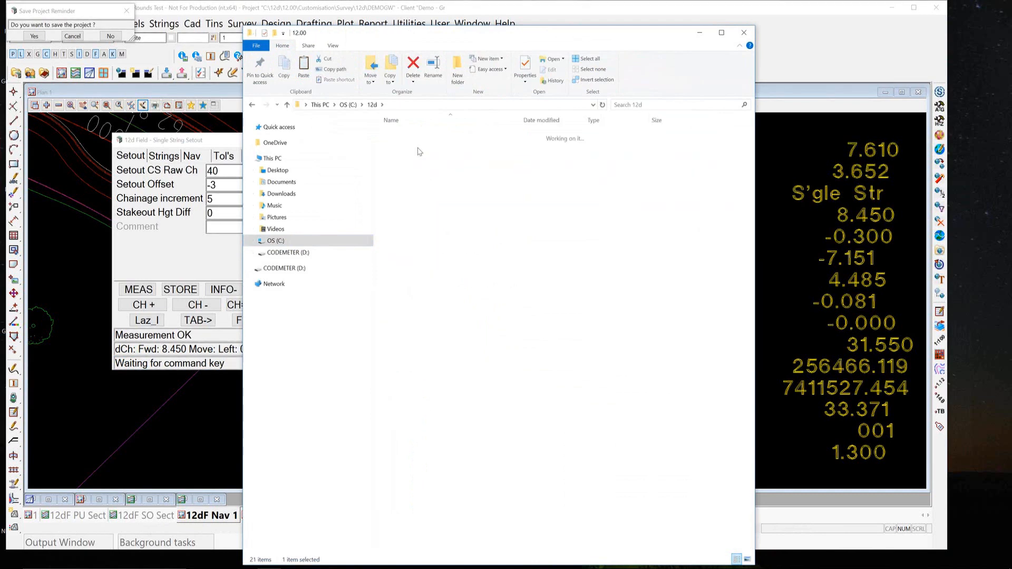
pyautogui.doubleClick(418, 193)
pyautogui.click(401, 136)
pyautogui.doubleClick(401, 136)
pyautogui.doubleClick(402, 136)
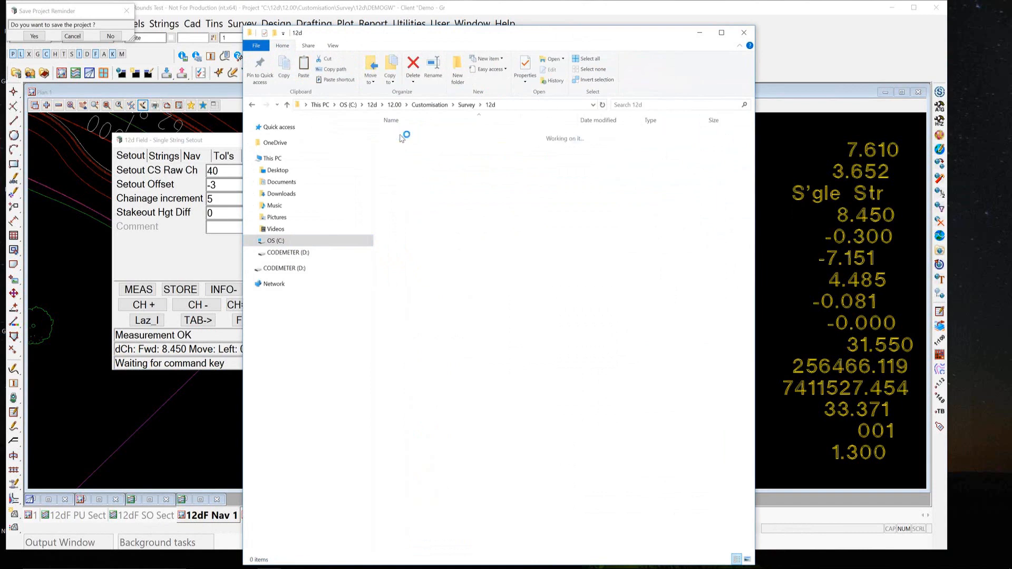
pyautogui.click(406, 346)
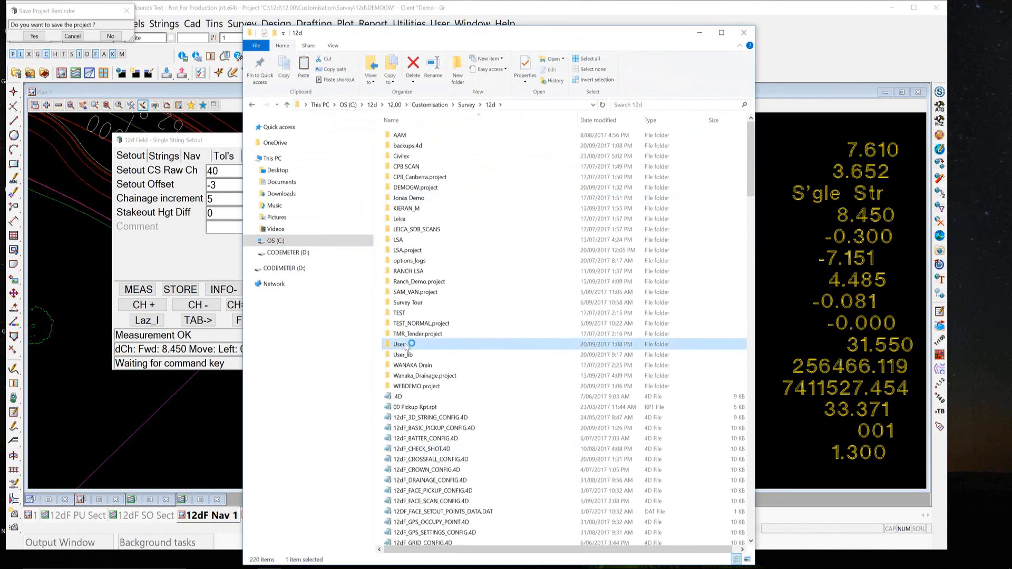
pyautogui.doubleClick(406, 346)
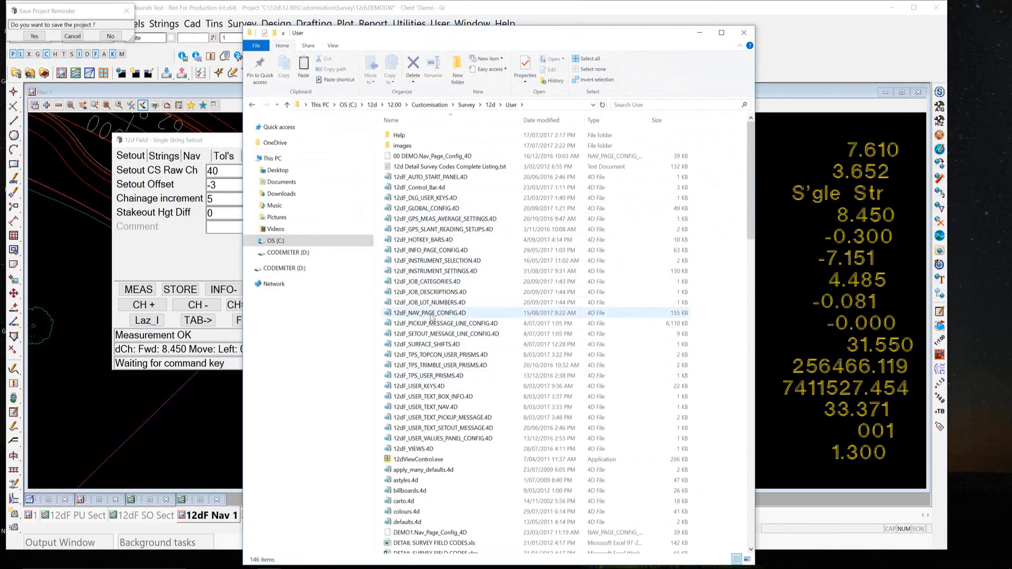
pyautogui.click(444, 250)
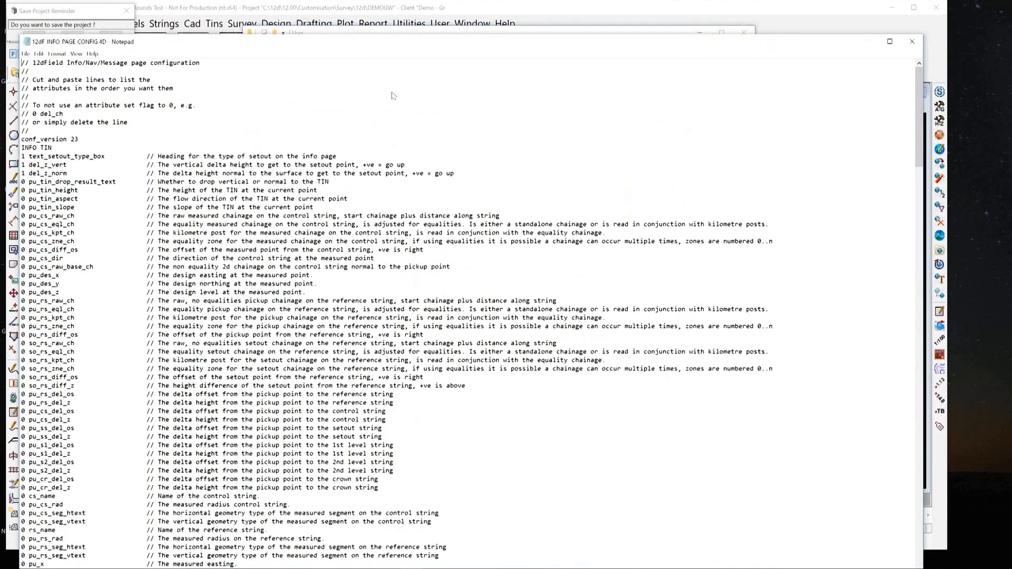
# Examine the 0 and 1 display flags in the INFO SINGLE_STRING section of the info page configuration, then close the file.
pyautogui.moveTo(393, 41); pyautogui.dragTo(549, 13)
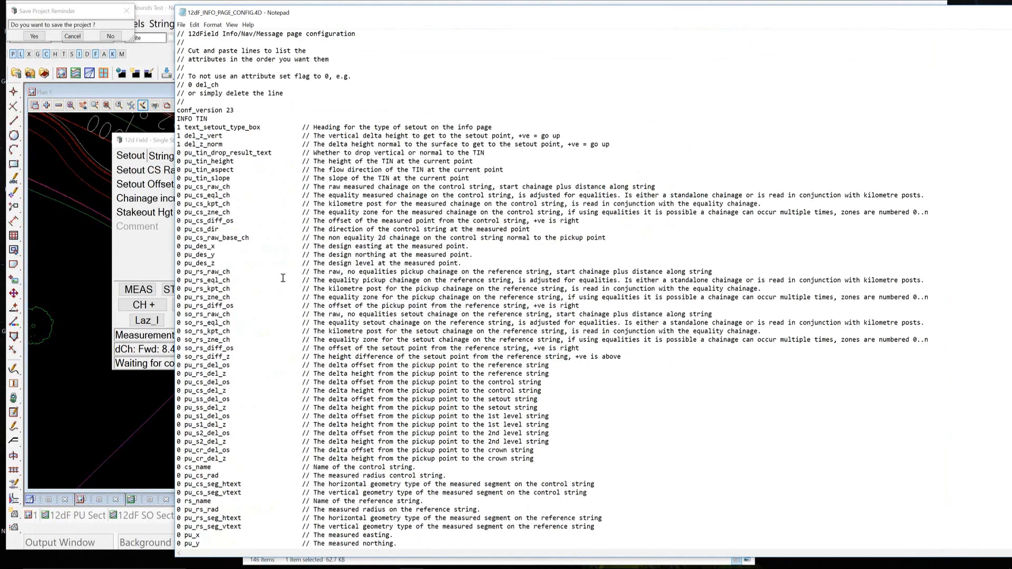
pyautogui.scroll(-4, 282, 278)
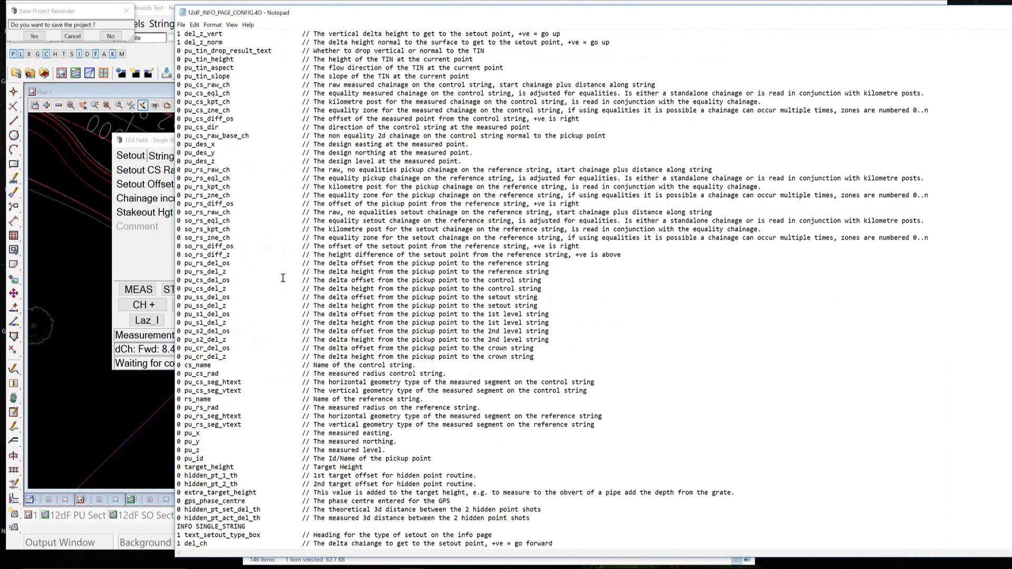
pyautogui.scroll(-14, 282, 277)
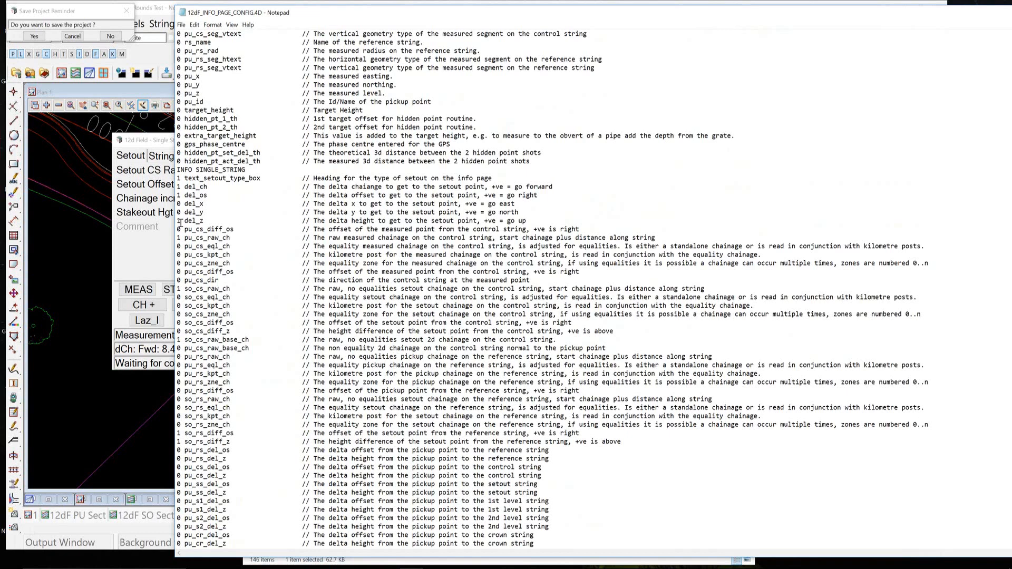
pyautogui.scroll(-3, 177, 359)
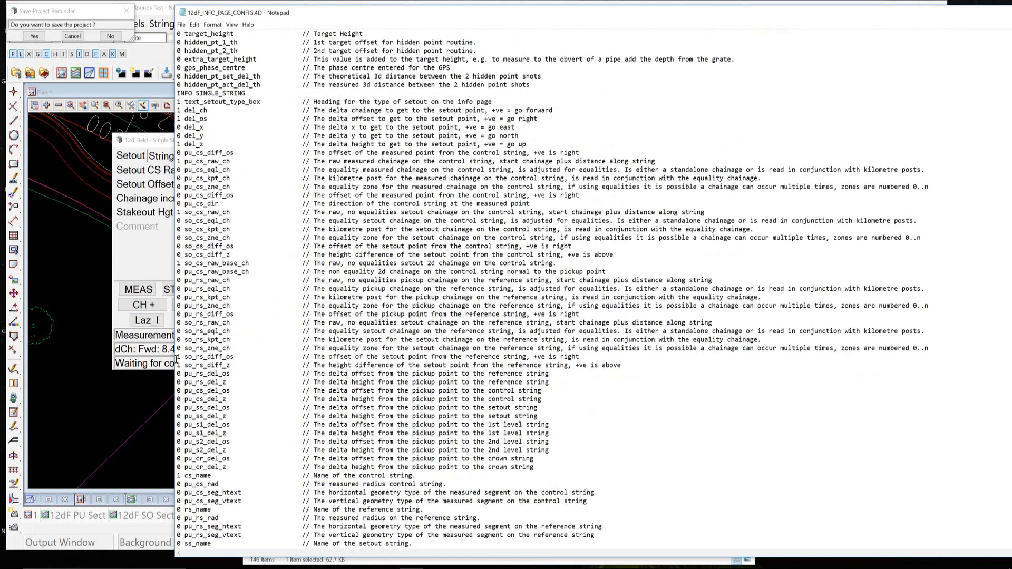
pyautogui.scroll(-2, 250, 367)
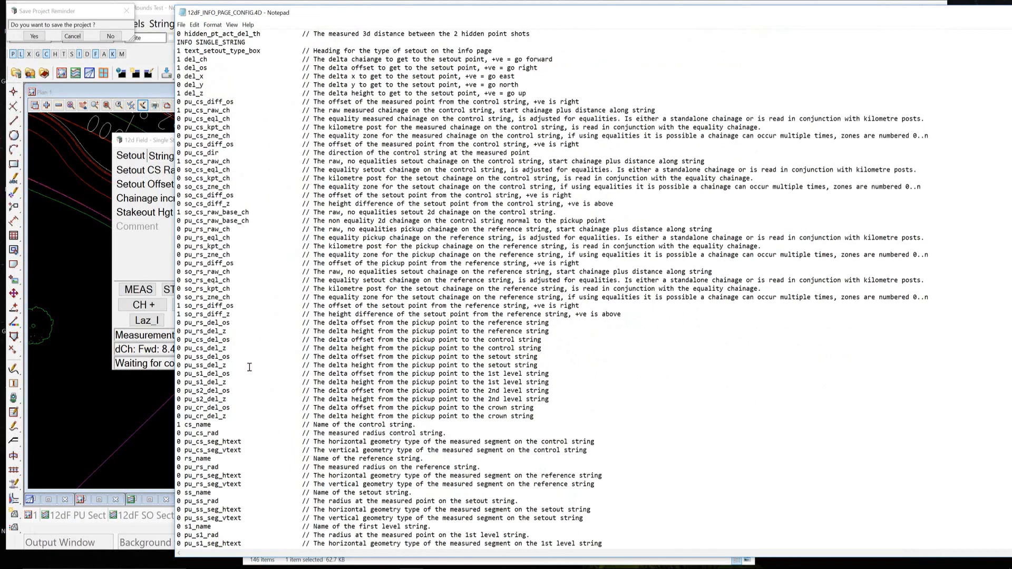
pyautogui.scroll(-10, 249, 367)
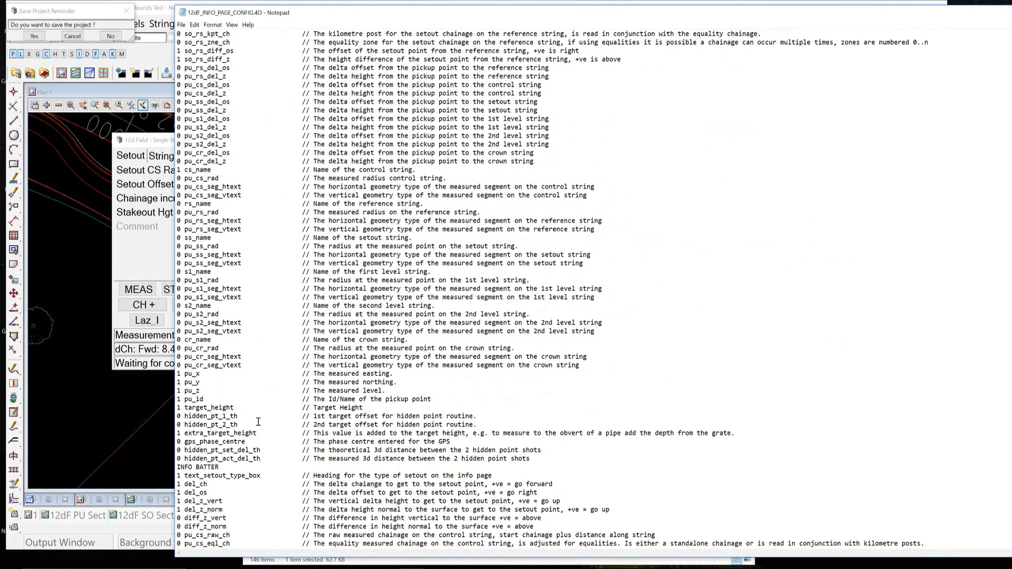
pyautogui.scroll(-20, 274, 406)
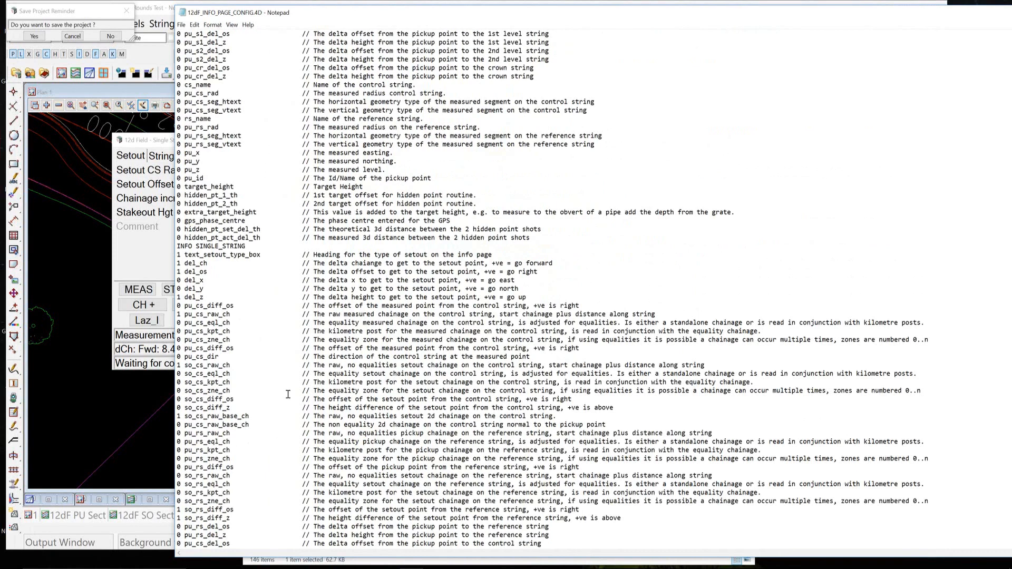
pyautogui.scroll(-5, 288, 395)
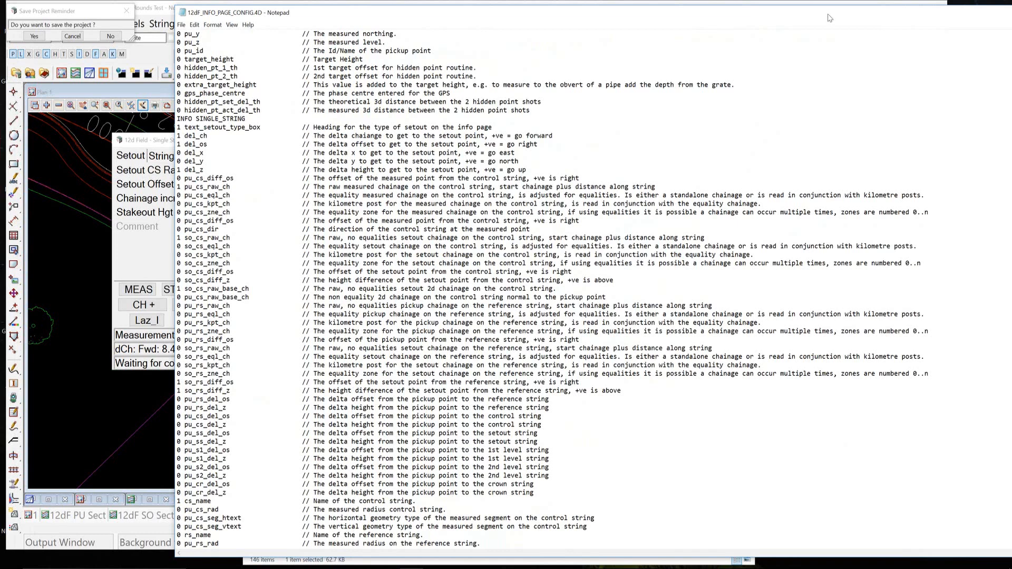
pyautogui.moveTo(830, 18); pyautogui.dragTo(754, 46)
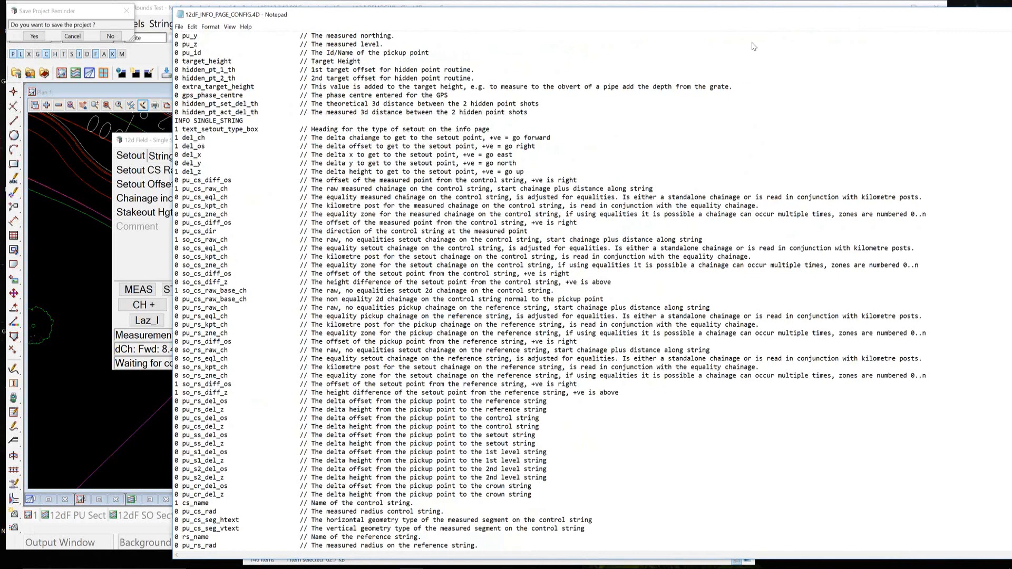
pyautogui.click(1009, 14)
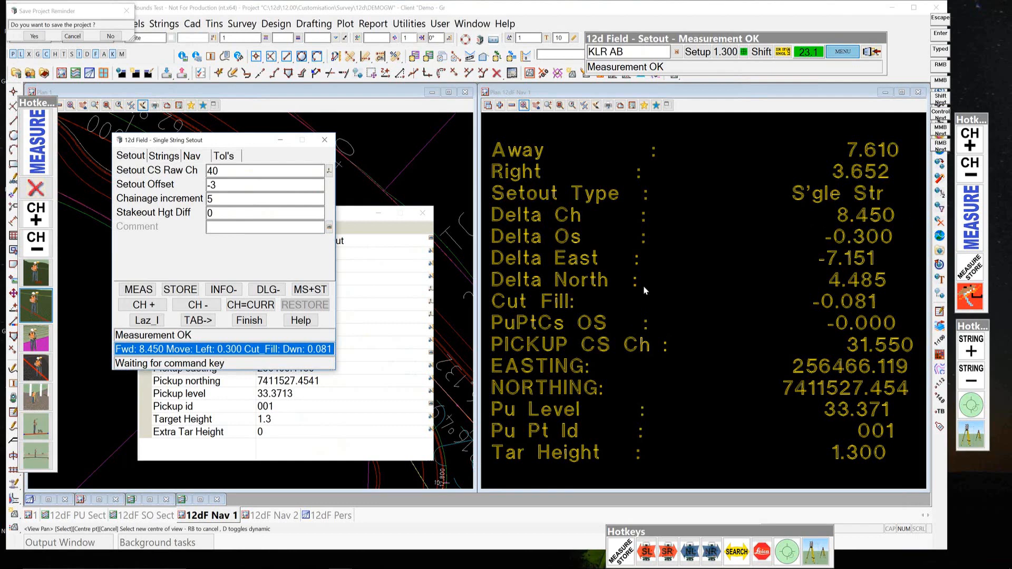
# Move the info panel out from behind the setout dialog, hide it, and finish the single string setout.
pyautogui.click(372, 215)
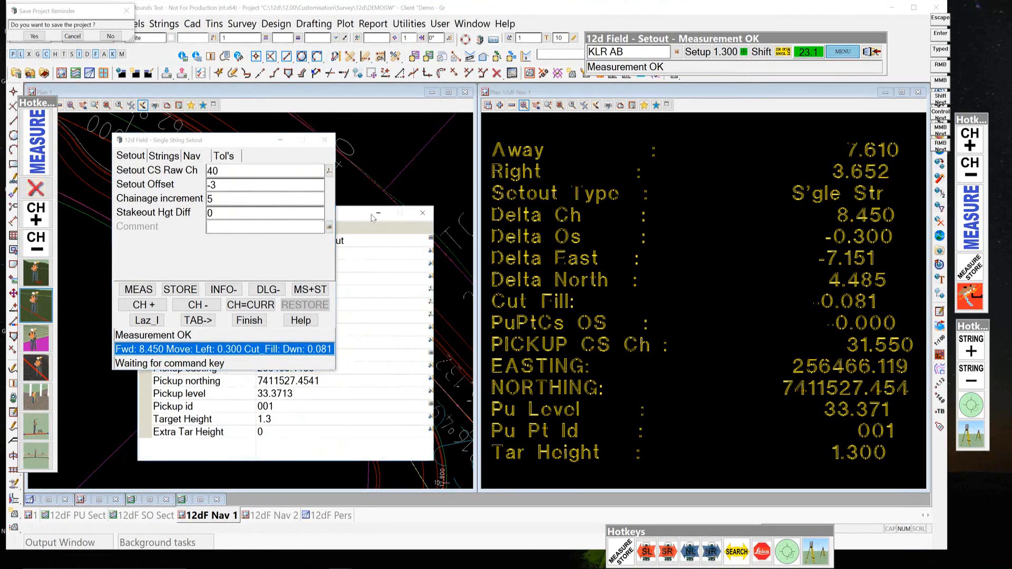
pyautogui.moveTo(372, 215); pyautogui.dragTo(613, 116)
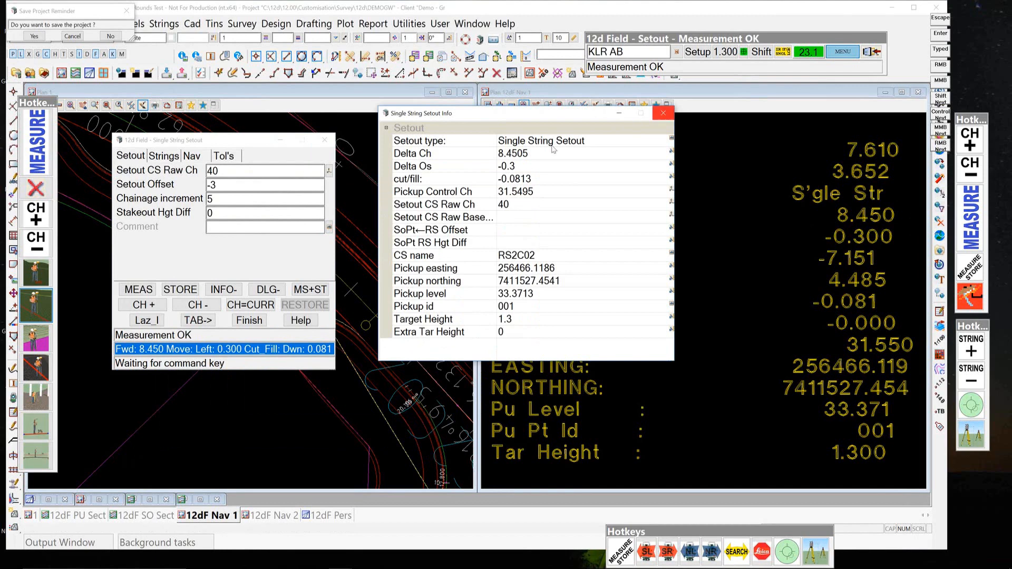
pyautogui.click(222, 290)
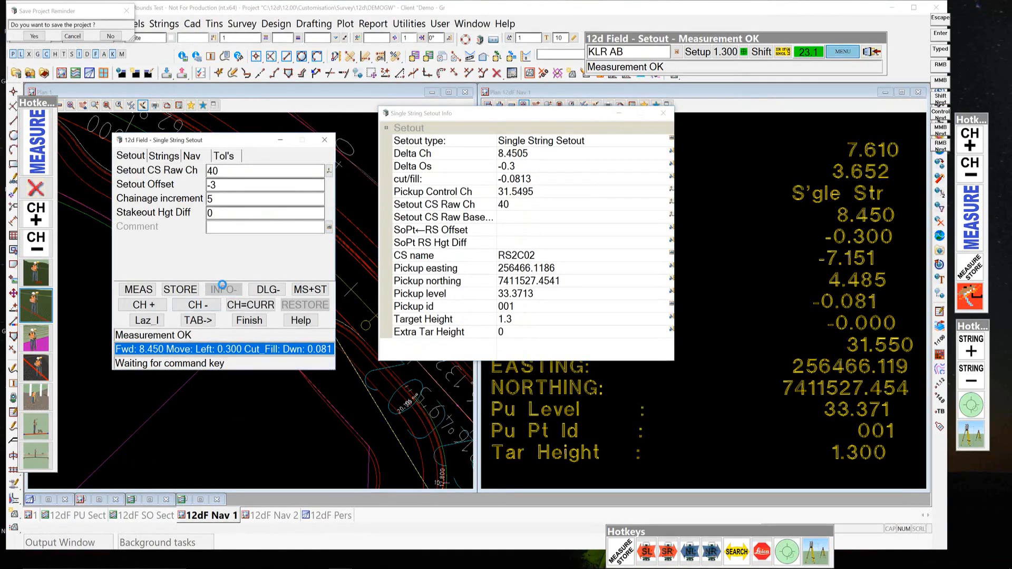
pyautogui.click(258, 321)
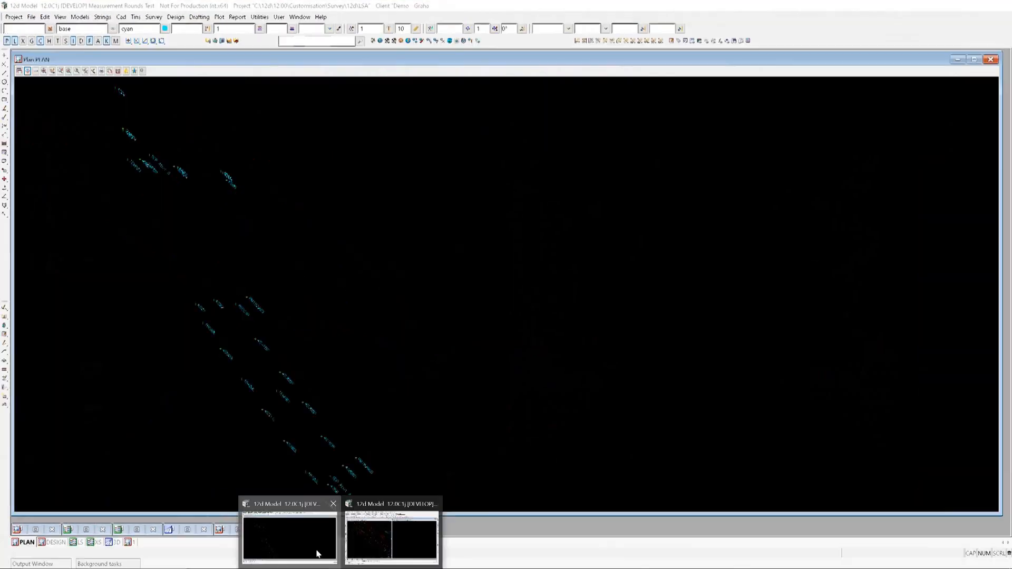
# Switch to the Measurement Rounds Test project, start 12d Field Setout with the last TPS Simulator configuration, and move the Setout bar clear of the plan.
pyautogui.click(318, 552)
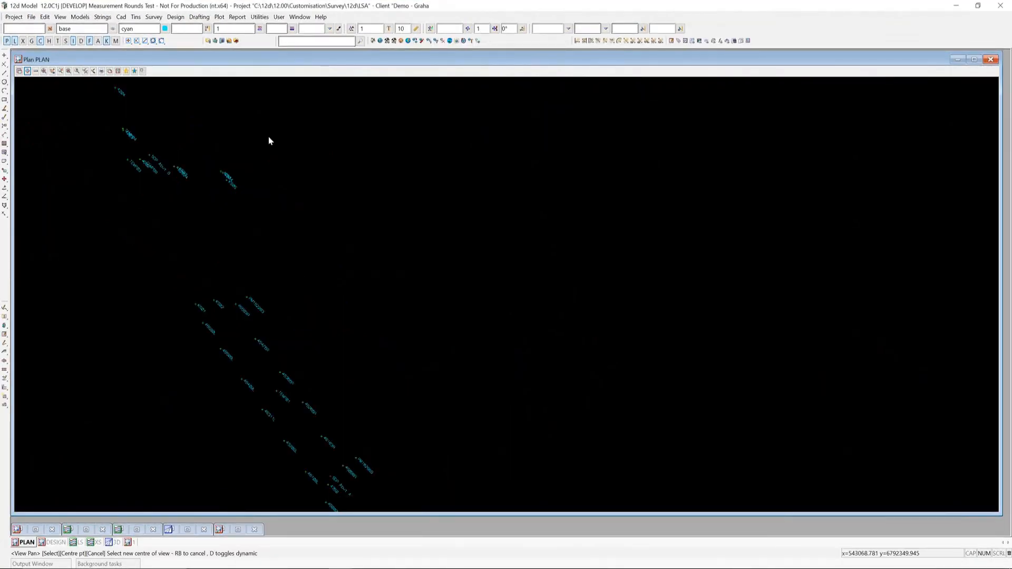
pyautogui.click(158, 18)
pyautogui.moveTo(169, 42)
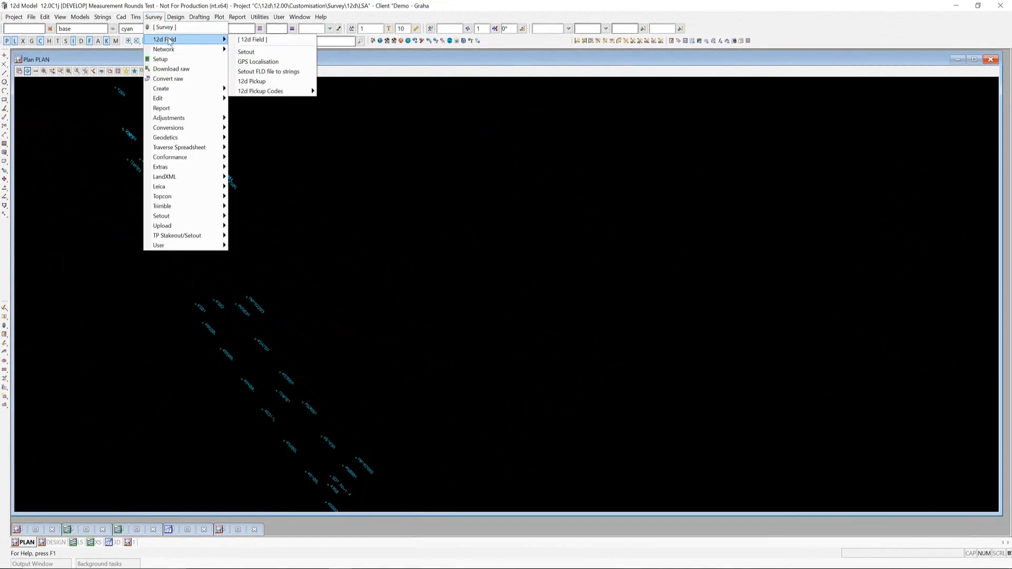
pyautogui.click(270, 53)
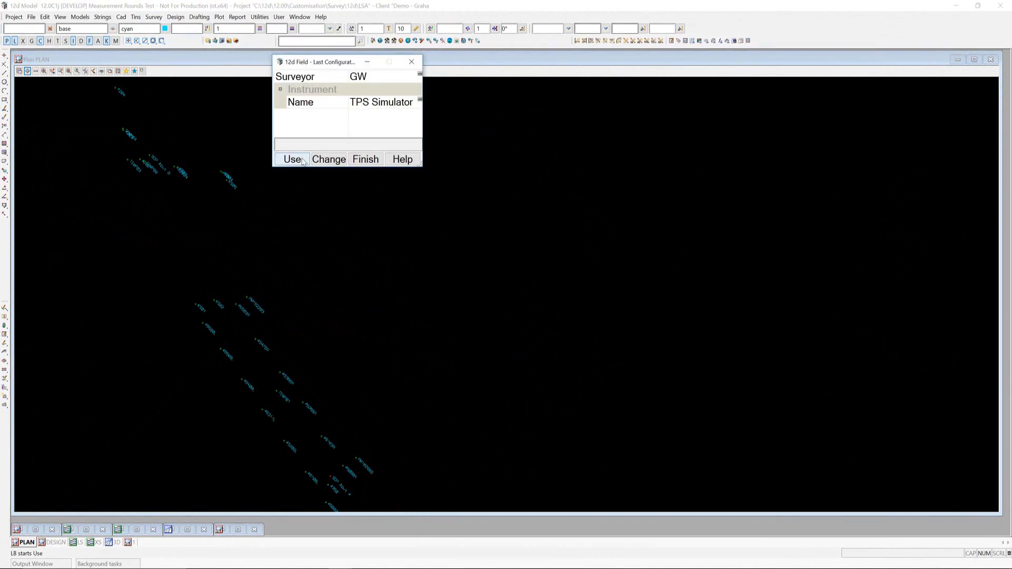
pyautogui.click(294, 160)
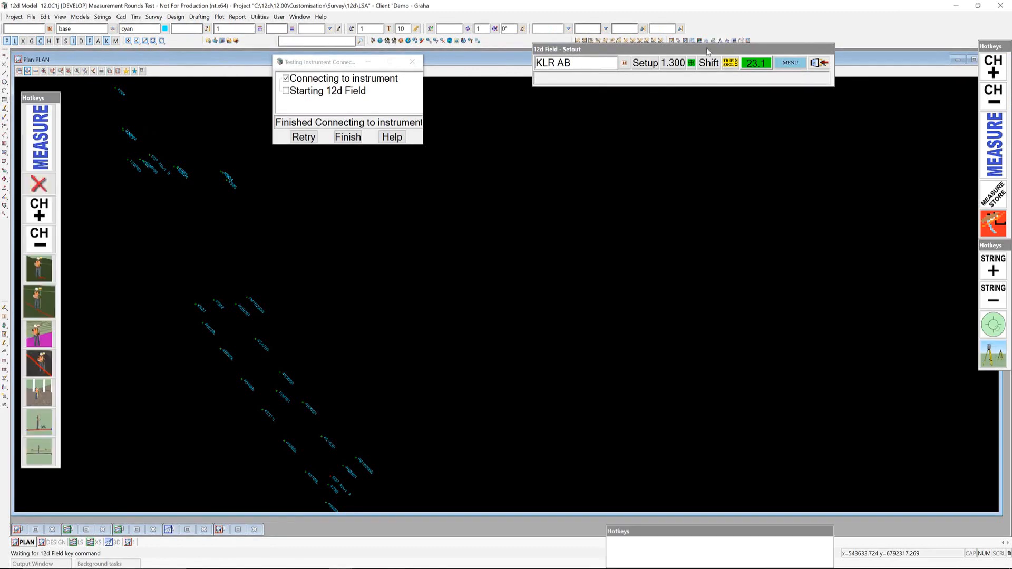
pyautogui.moveTo(708, 52); pyautogui.dragTo(796, 37)
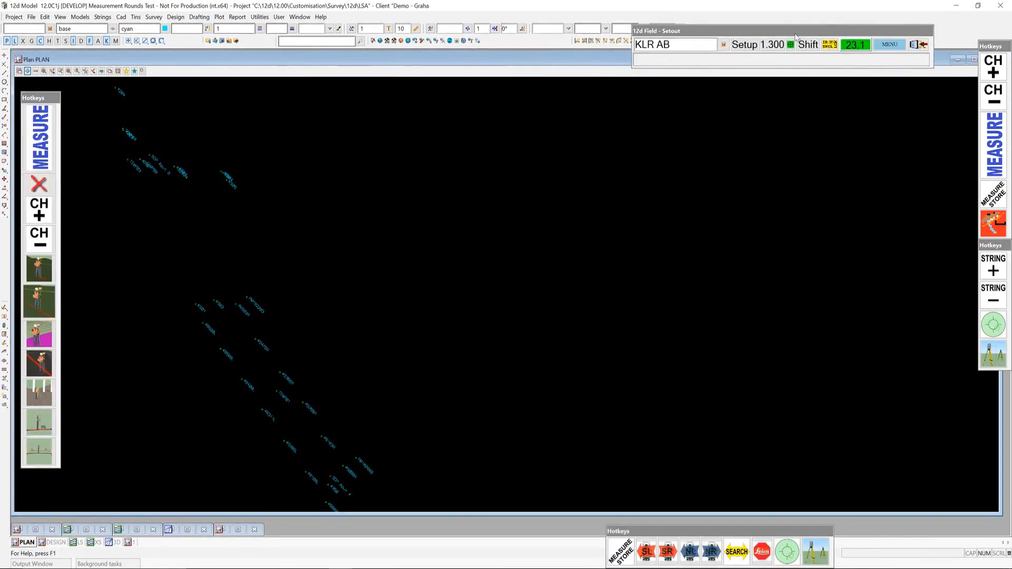
# Start Pickup Meas Rounds from the 12d Field options and reposition its Measurement Rounds dialog beside the plotted points.
pyautogui.click(888, 47)
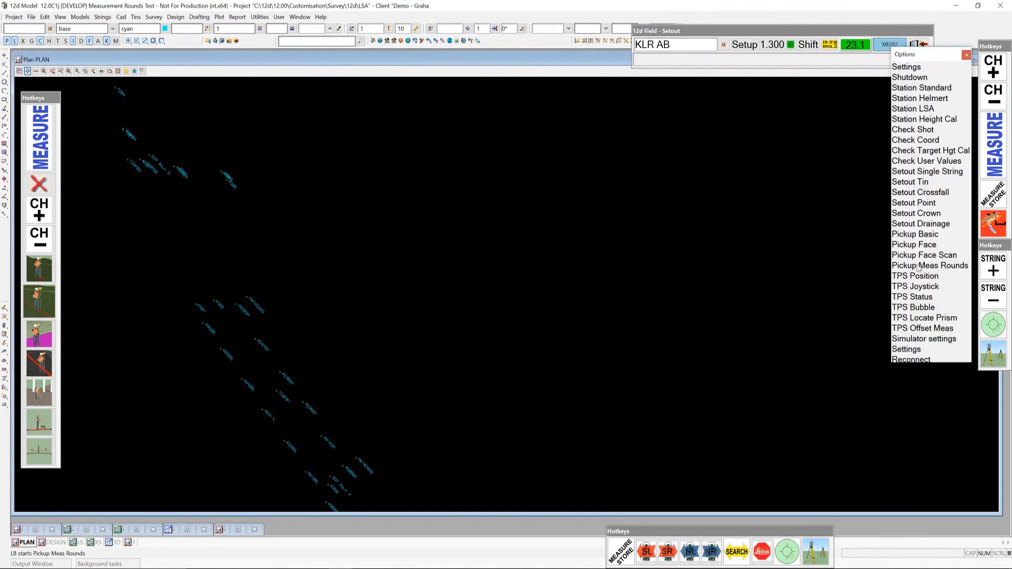
pyautogui.click(918, 266)
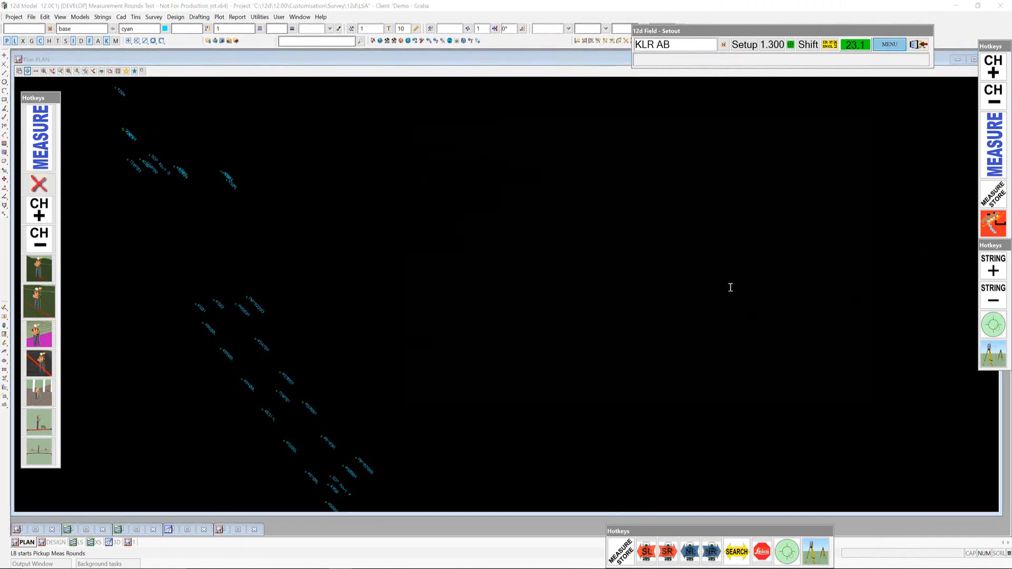
pyautogui.moveTo(633, 110); pyautogui.dragTo(683, 106)
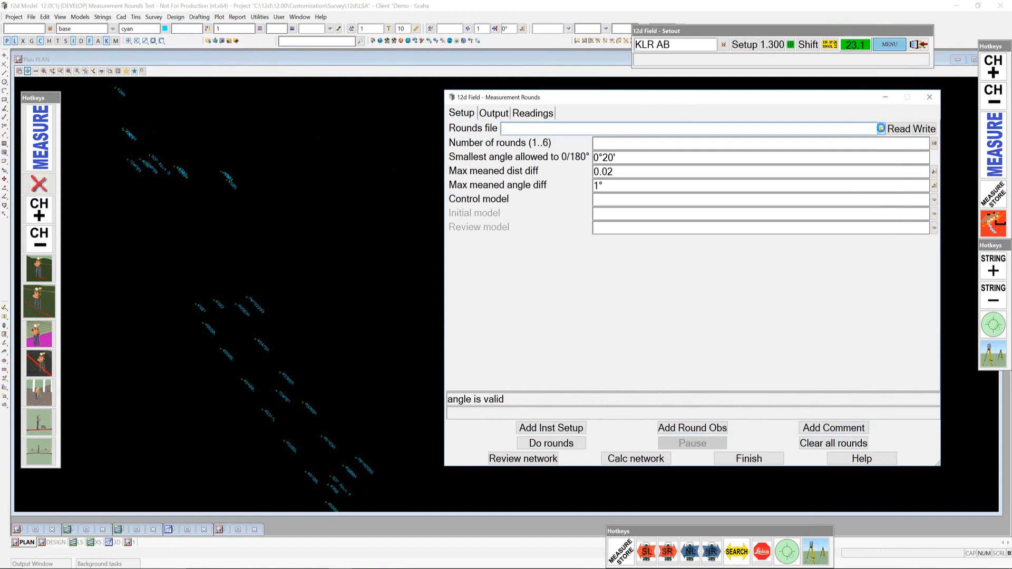
# Select DemoGW.12dF_Meas_Rounds from the user library as the rounds file and read in its settings.
pyautogui.click(881, 128)
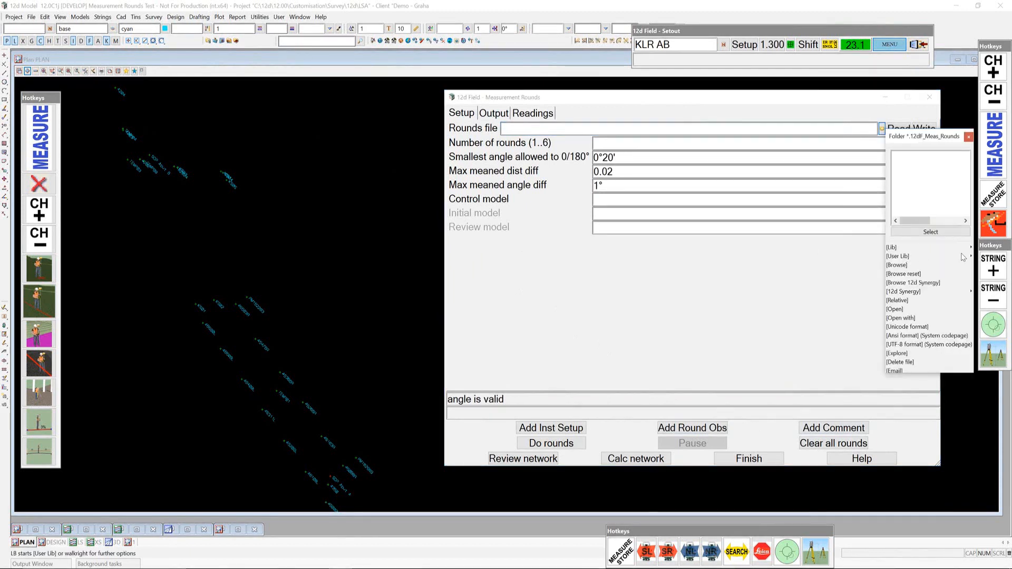
pyautogui.moveTo(972, 256)
pyautogui.click(945, 279)
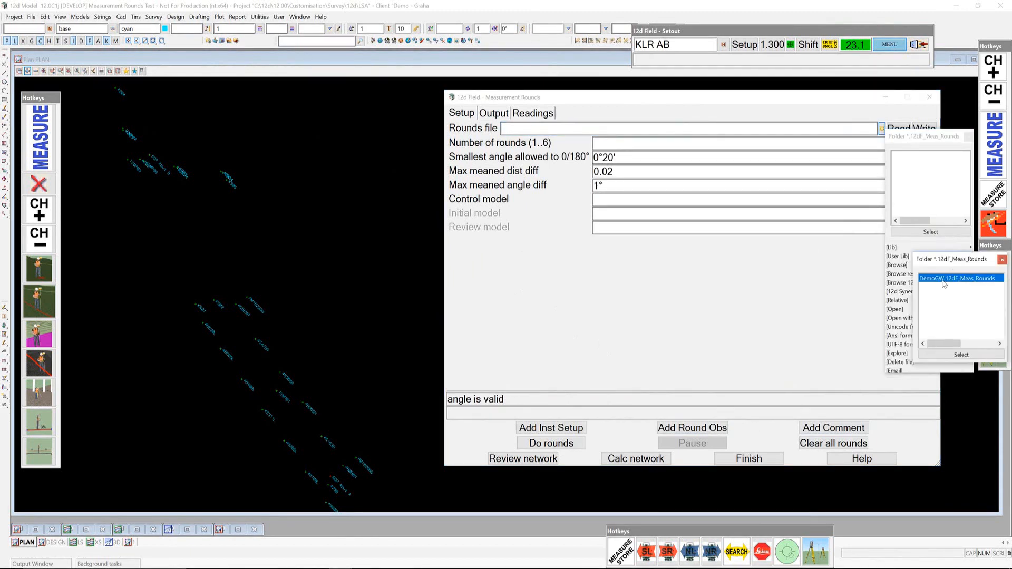
pyautogui.click(949, 354)
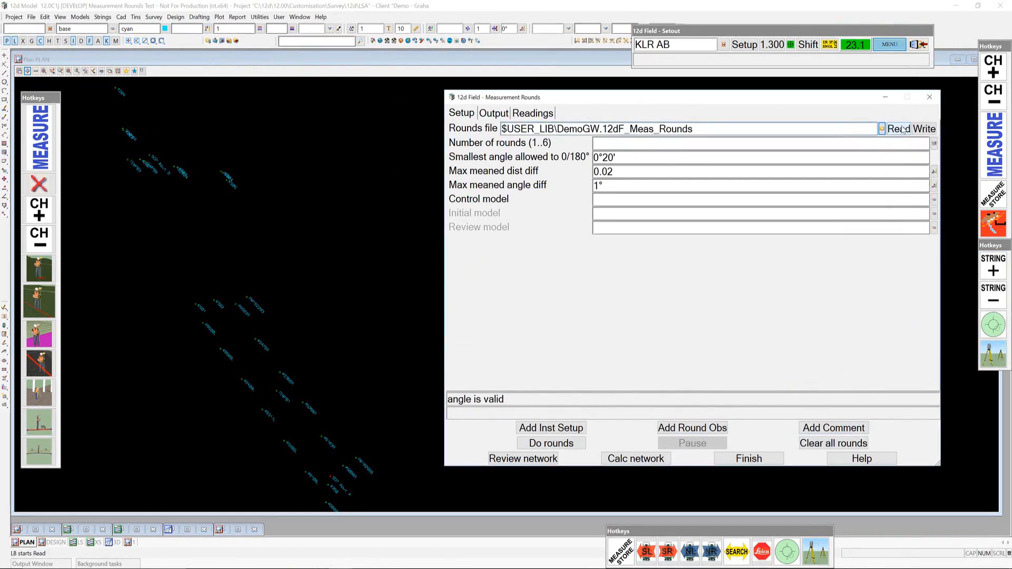
pyautogui.click(902, 129)
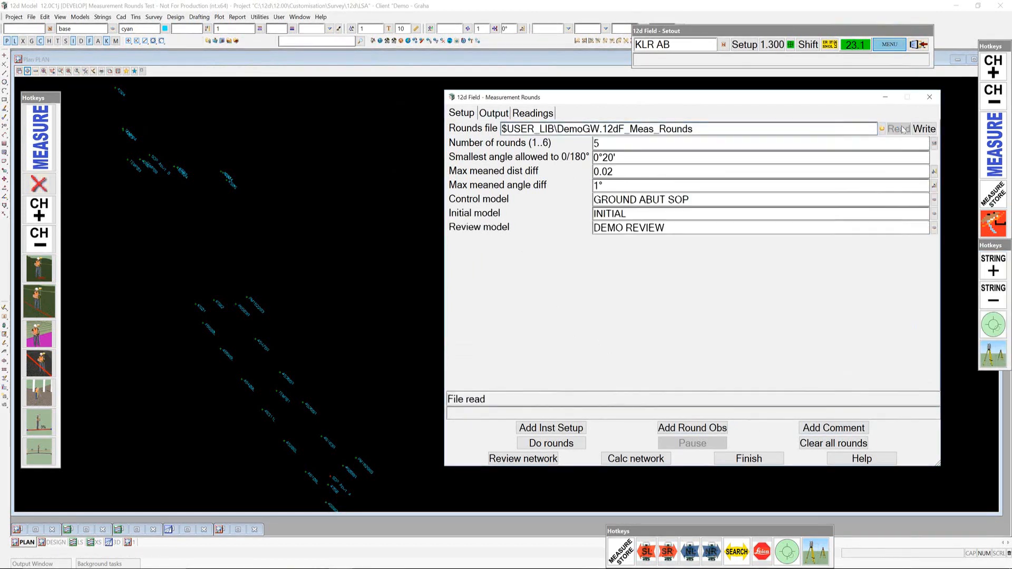
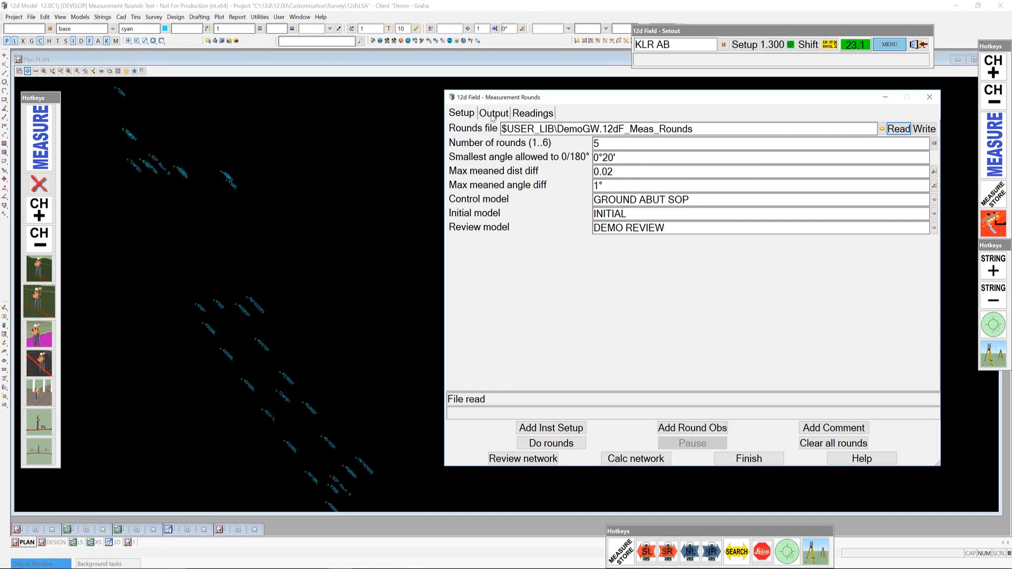
# Look over the rounds output settings, then widen the readings table columns so names, settings, measurement styles and reflectors are legible.
pyautogui.click(493, 114)
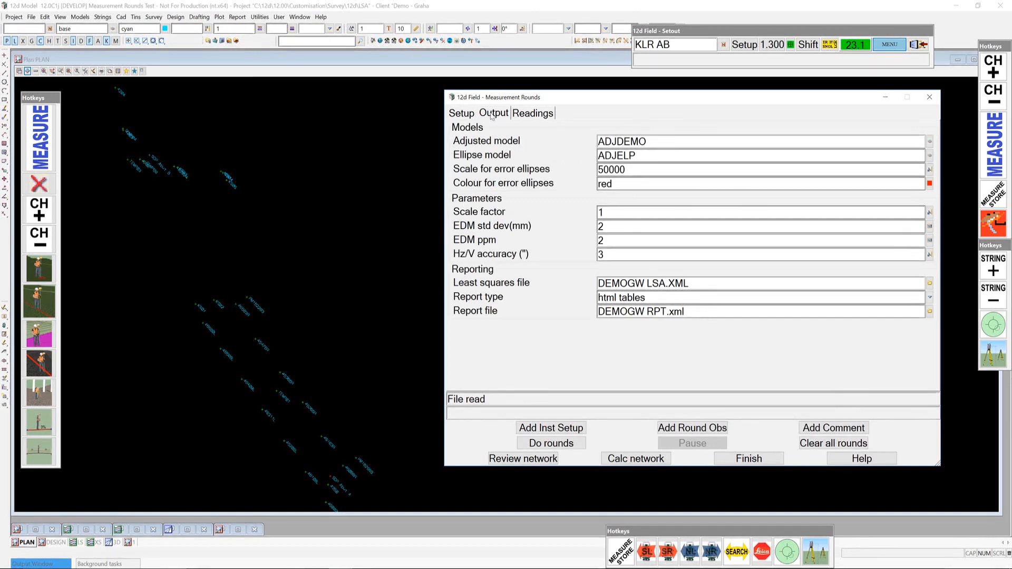
pyautogui.click(537, 113)
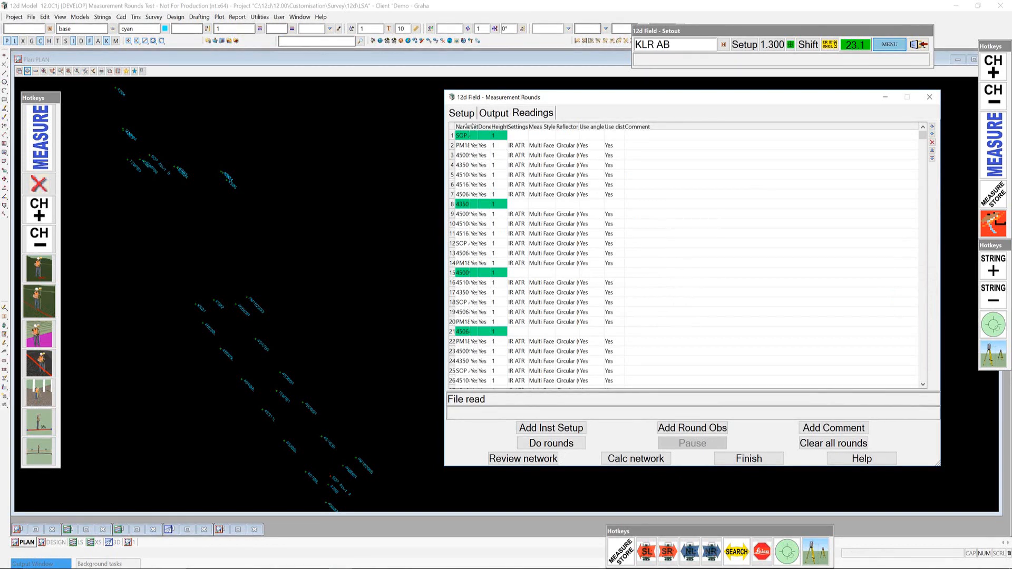
pyautogui.moveTo(464, 126); pyautogui.dragTo(580, 127)
pyautogui.click(579, 126)
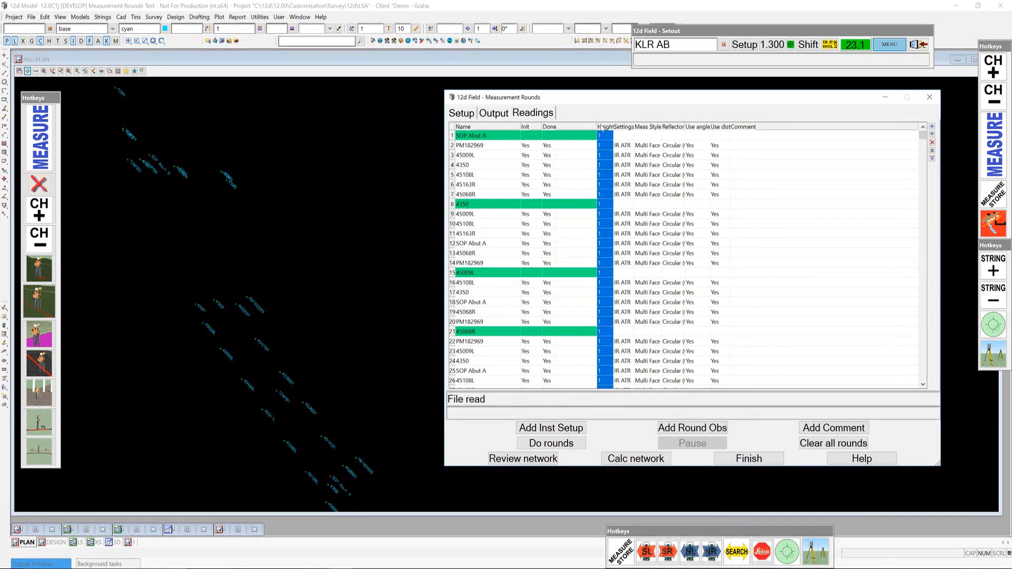
pyautogui.moveTo(626, 127); pyautogui.dragTo(734, 128)
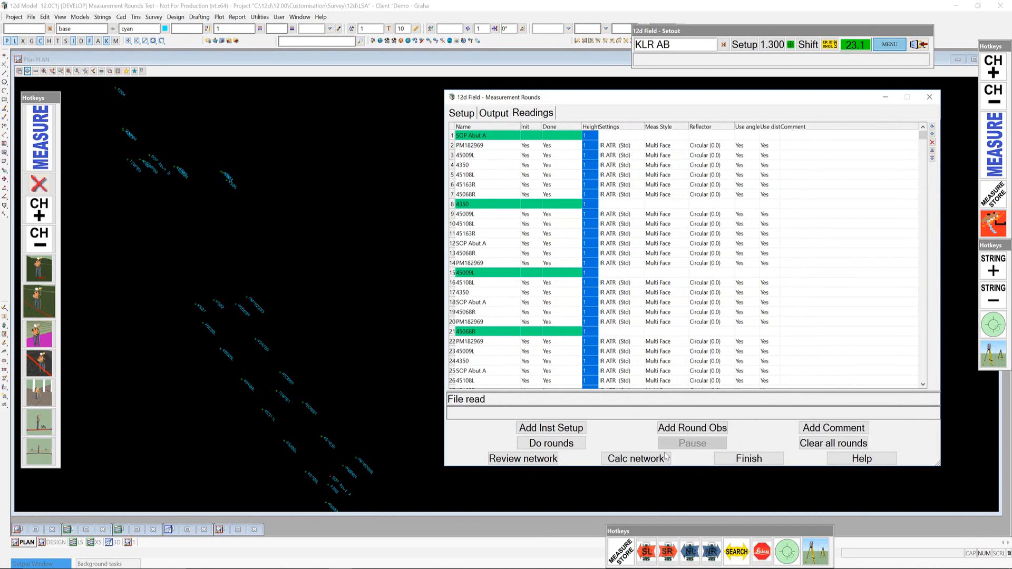
# Examine the choices for using the distance of the SOP Abut A reading in row 12, then dismiss them without changing it.
pyautogui.click(764, 243)
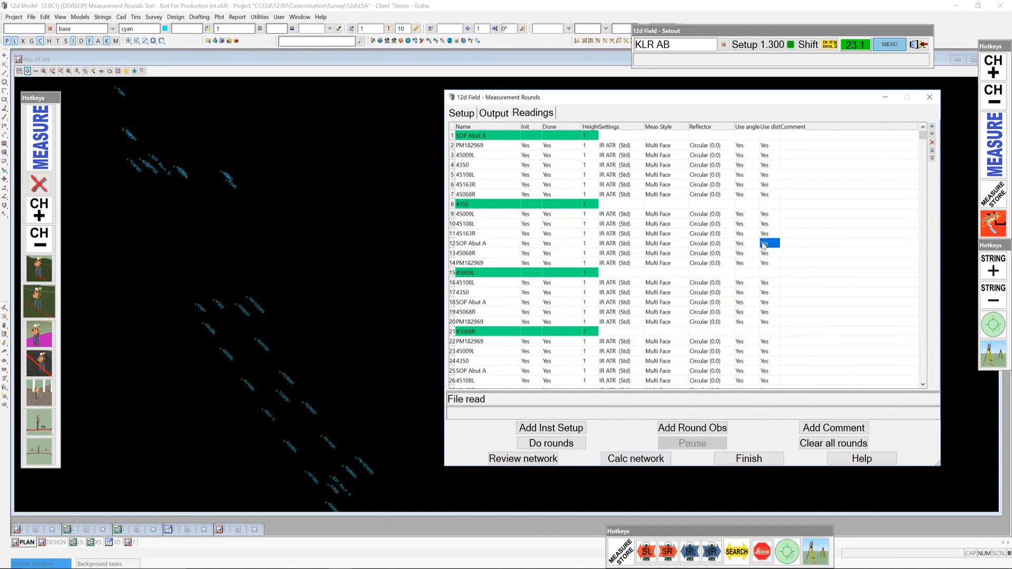
pyautogui.click(764, 244)
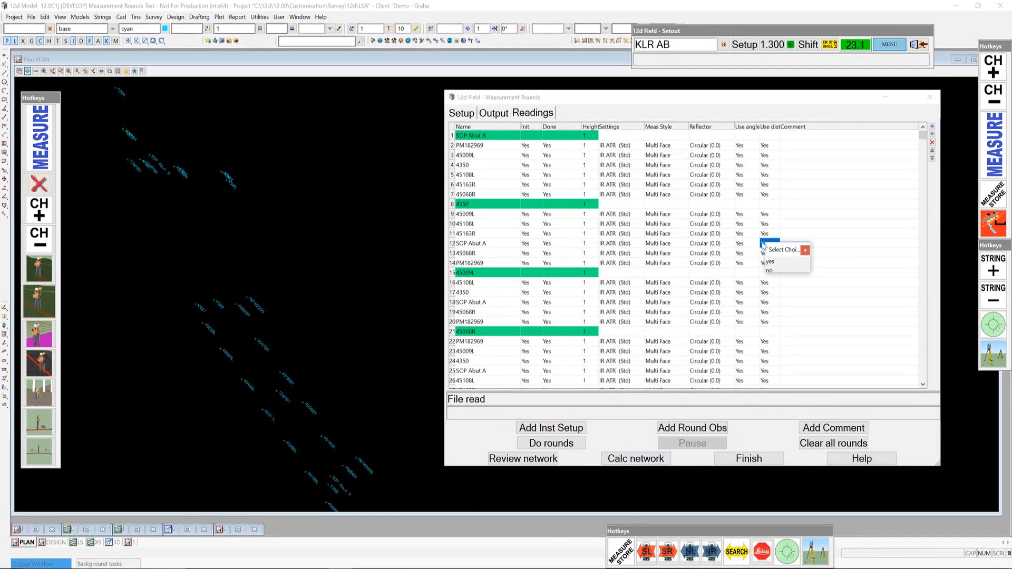
pyautogui.press('ctrl')
pyautogui.press('ctrl')
pyautogui.click(805, 250)
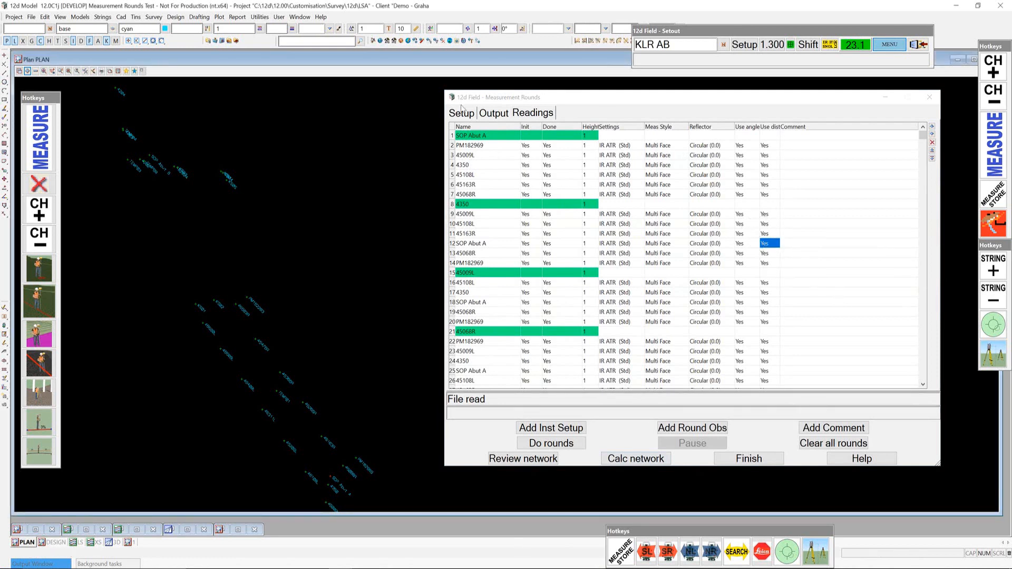
# Compare the output scale factor of the rounds with the Hz-Dist scale factor in the TPS measurement settings, then close those settings.
pyautogui.click(490, 114)
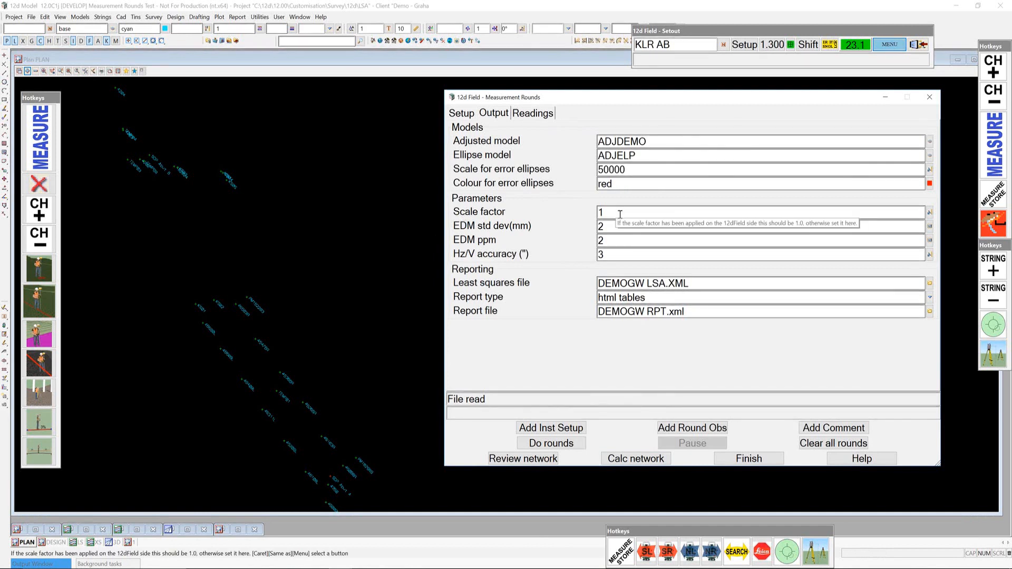
pyautogui.click(827, 44)
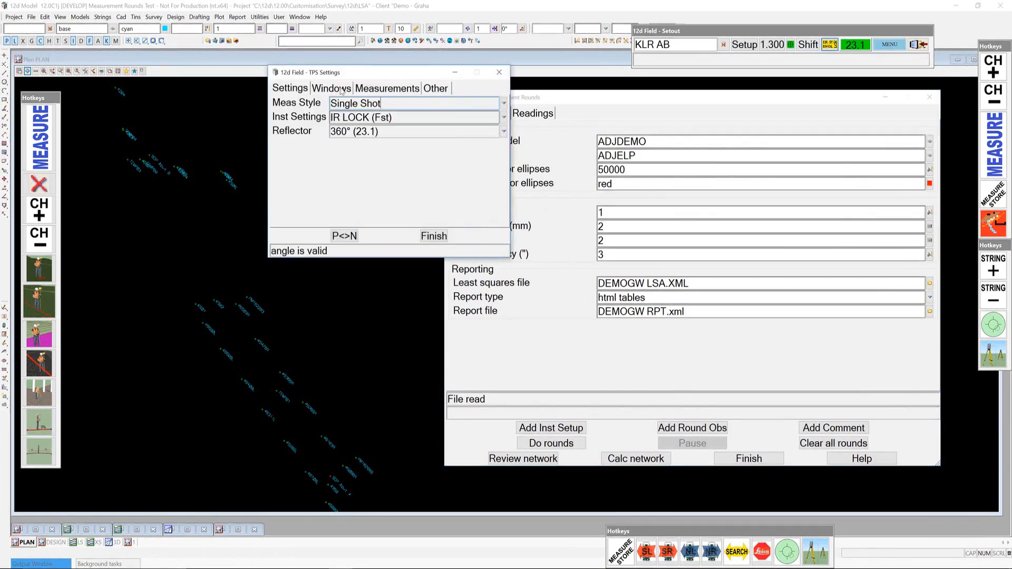
pyautogui.click(383, 89)
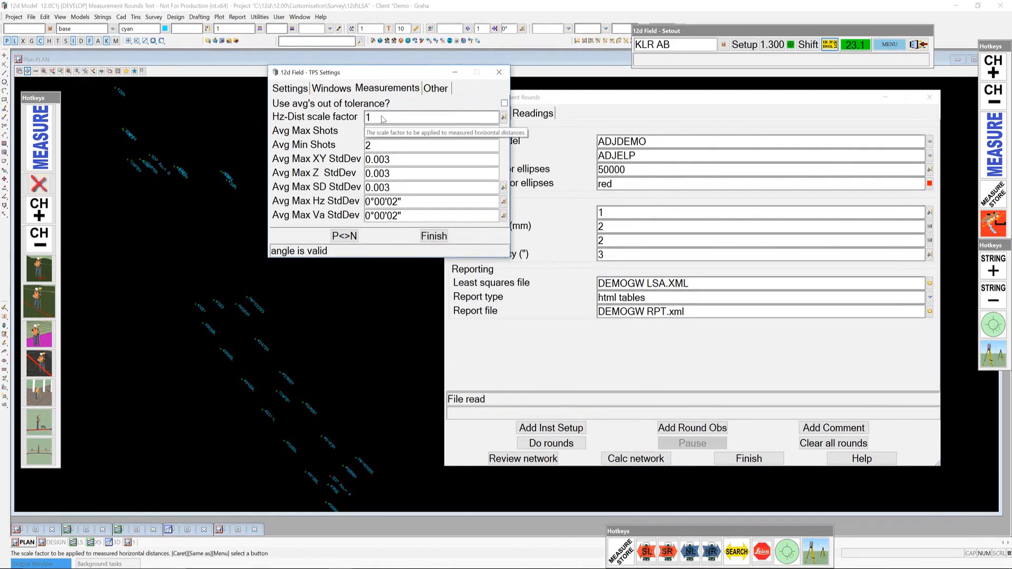
pyautogui.click(433, 236)
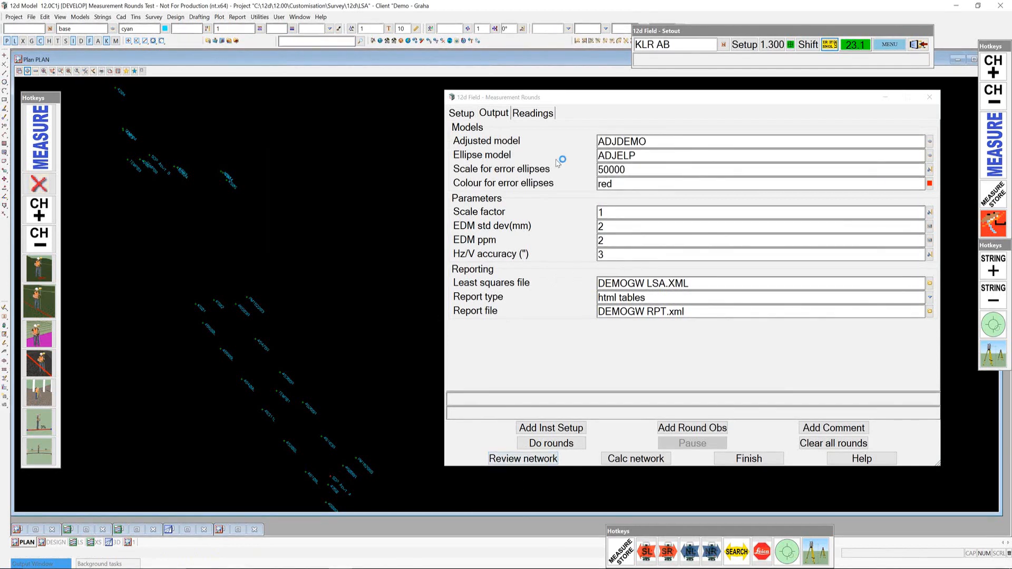
# Run the network review from the rounds setup, replacing the existing report file DEMOGW RPT.xml.
pyautogui.click(462, 113)
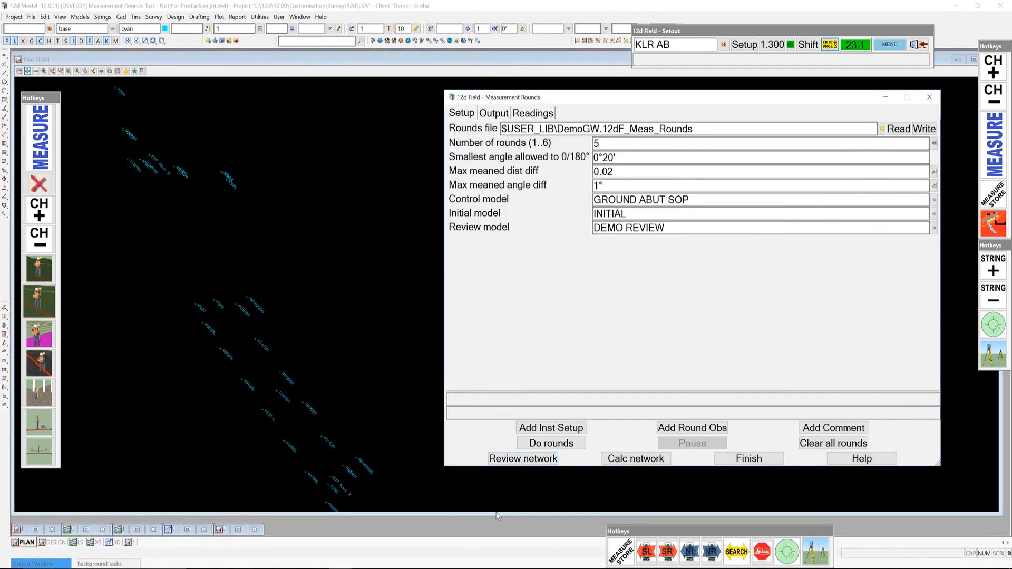
pyautogui.click(530, 459)
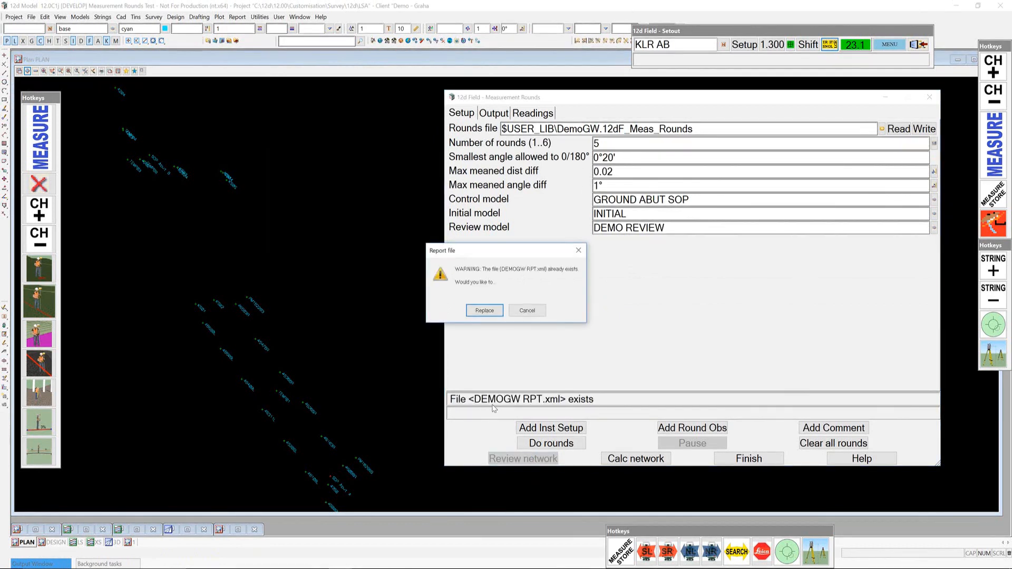
pyautogui.click(483, 311)
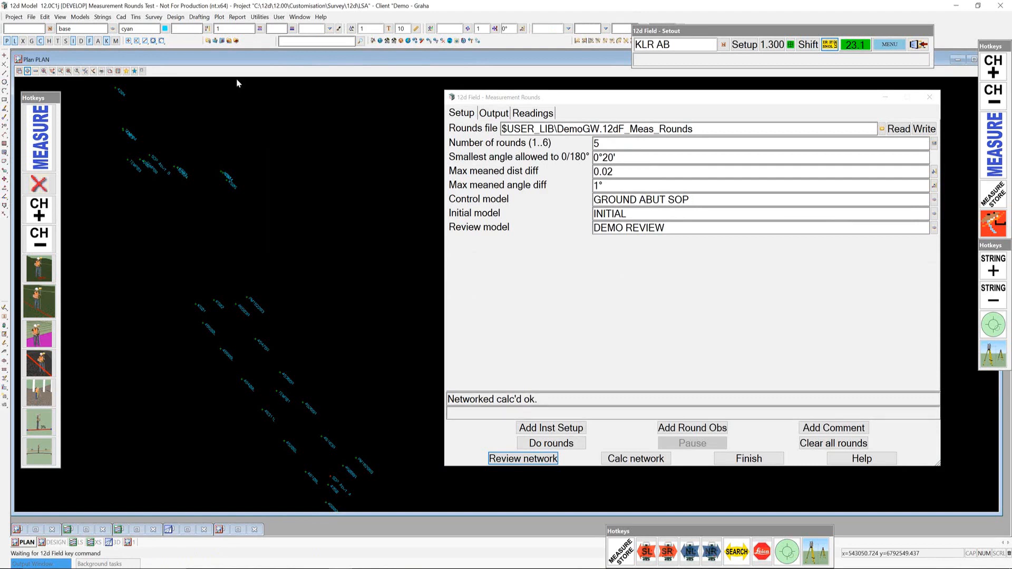
# Add the DEMO REVIEW model to the PLAN view.
pyautogui.click(25, 70)
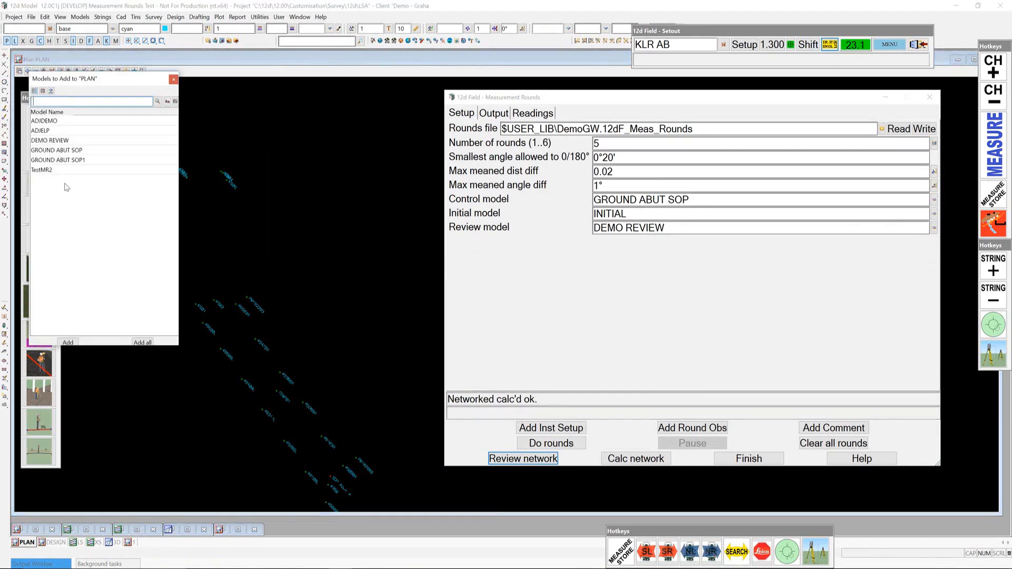
pyautogui.click(68, 141)
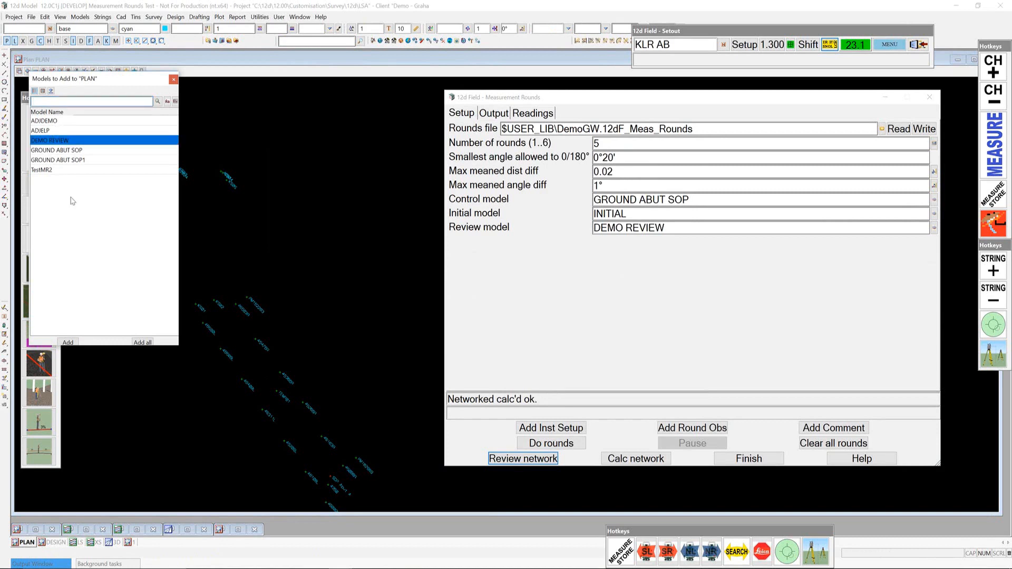
pyautogui.click(68, 343)
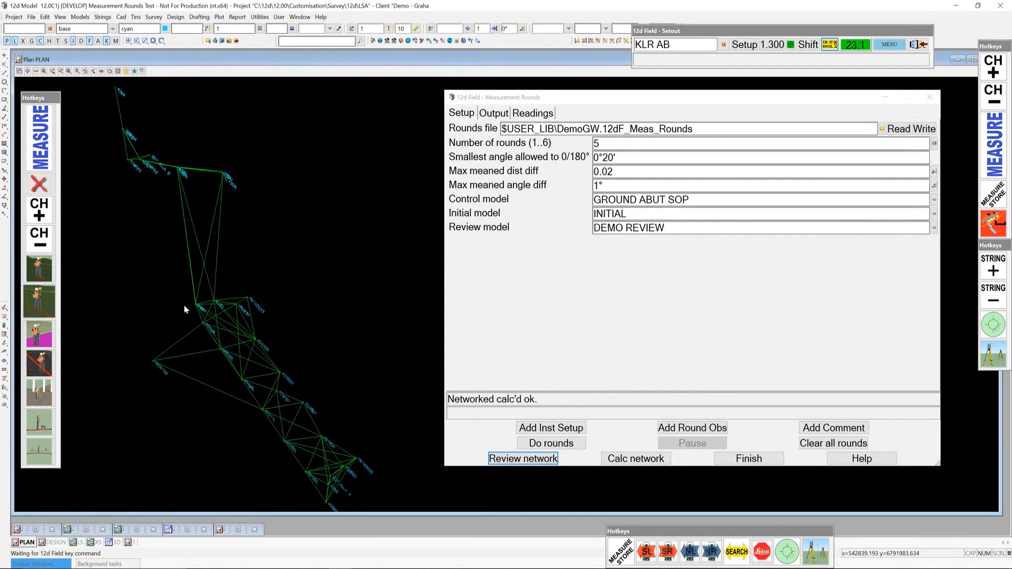
# Examine the reviewed network's observation lines and station points up close, then the whole network in the plan.
pyautogui.scroll(5, 184, 305)
pyautogui.scroll(1, 186, 309)
pyautogui.scroll(2, 350, 306)
pyautogui.scroll(2, 319, 286)
pyautogui.scroll(2, 248, 272)
pyautogui.scroll(2, 215, 261)
pyautogui.scroll(-2, 209, 216)
pyautogui.scroll(-3, 210, 221)
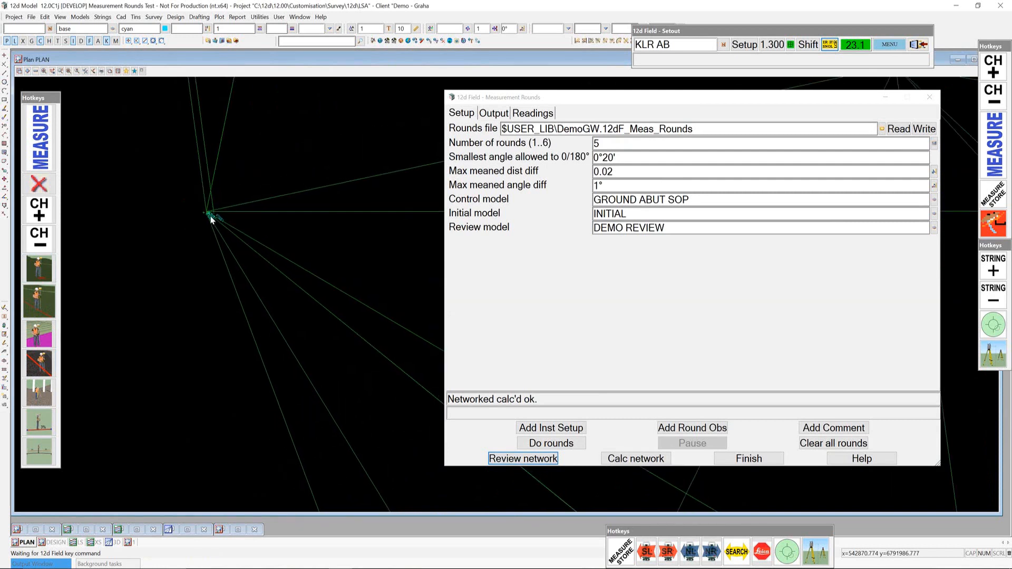
pyautogui.scroll(-3, 210, 221)
pyautogui.scroll(5, 260, 322)
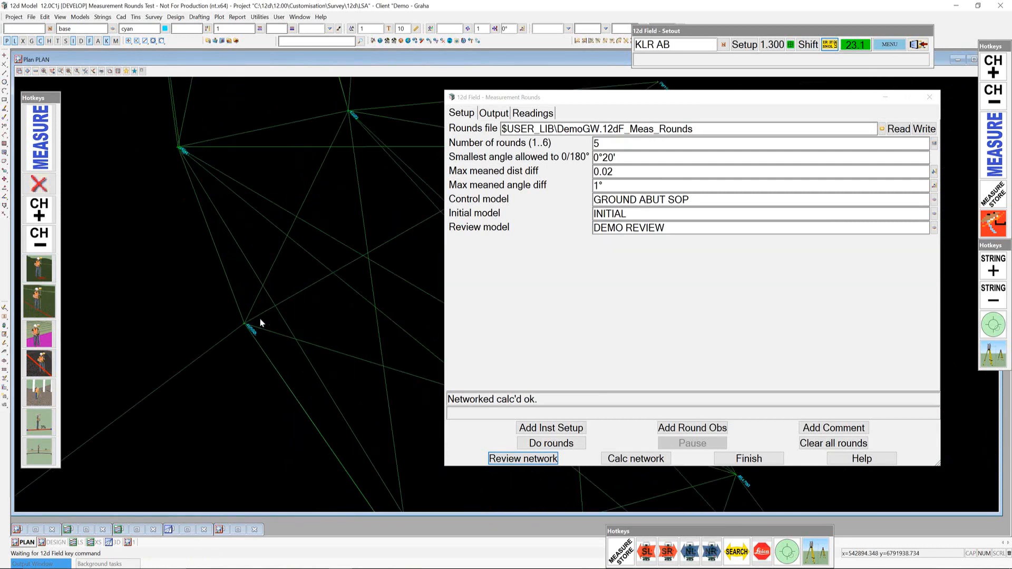
pyautogui.scroll(5, 188, 346)
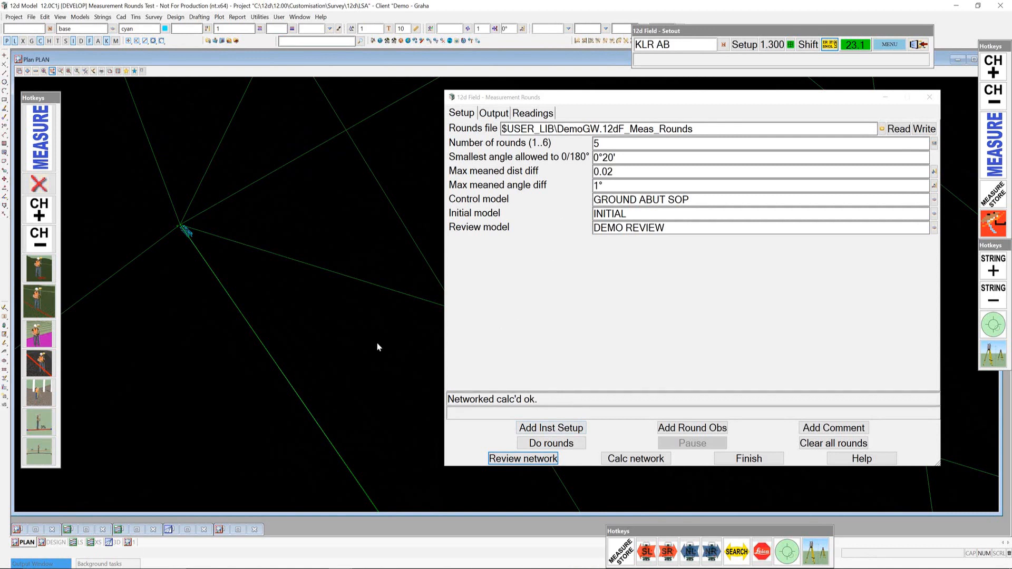
pyautogui.scroll(-5, 325, 332)
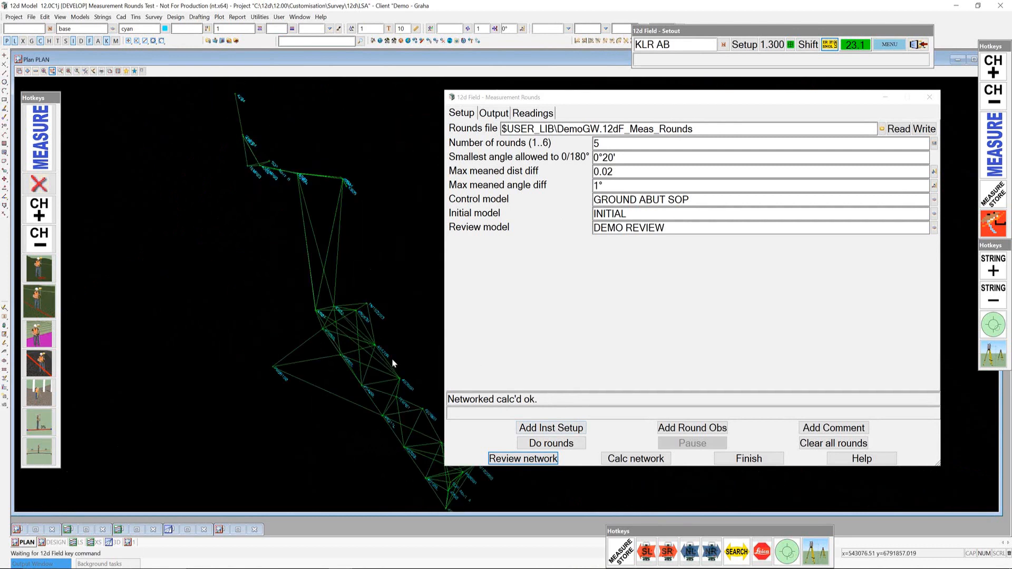
# Calculate the network adjustment for the measurement rounds, then close the DEMOGW RPT.xml report window.
pyautogui.click(637, 459)
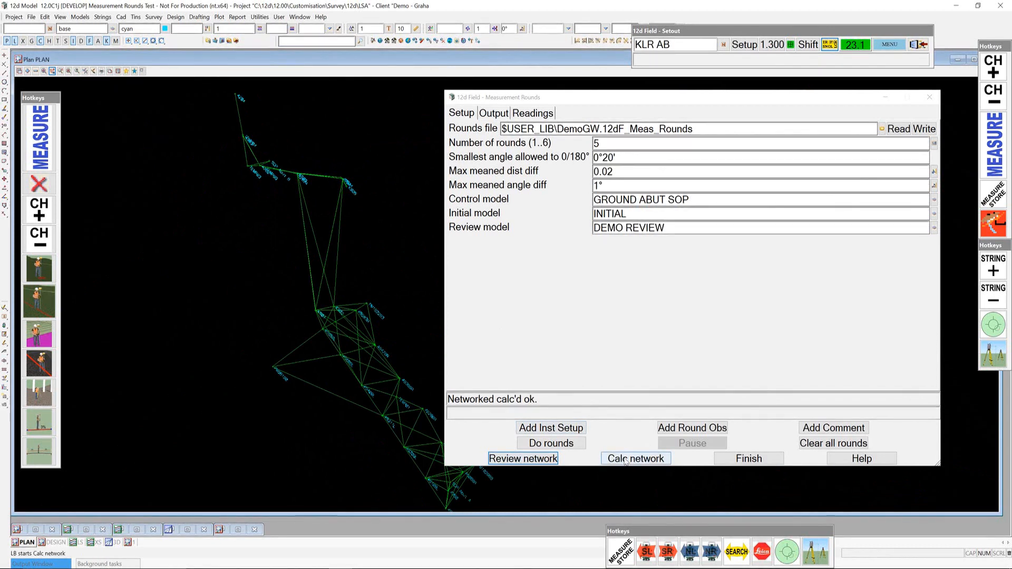
pyautogui.click(625, 462)
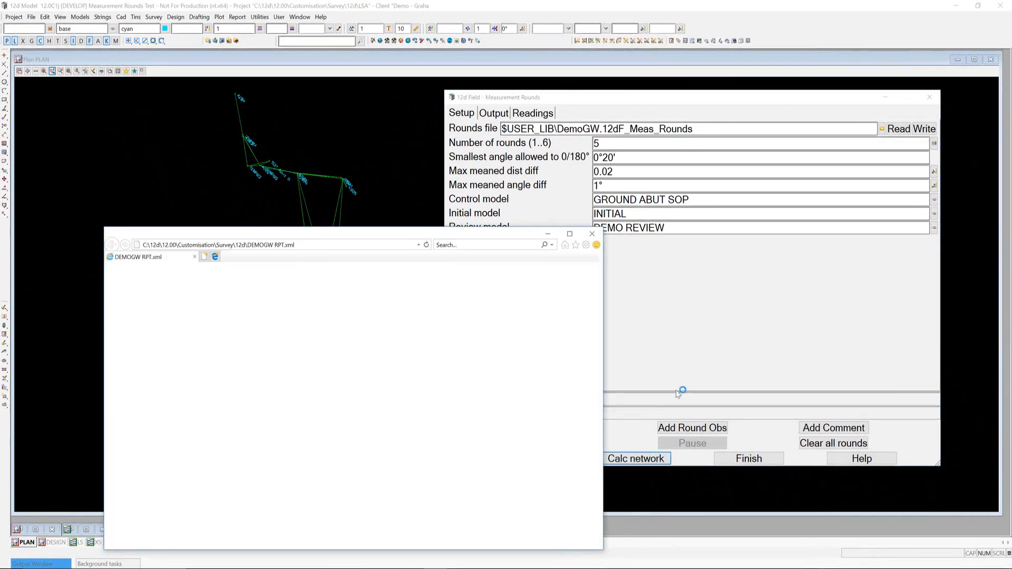
pyautogui.click(591, 235)
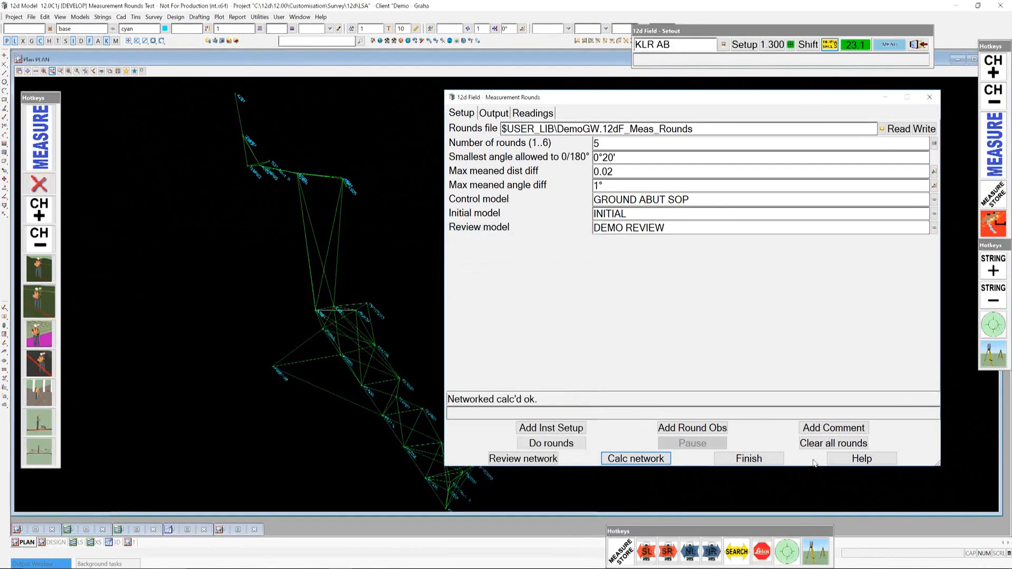
# Set the report file in the rounds output settings to the existing DEMOGW RPT.html.
pyautogui.click(496, 113)
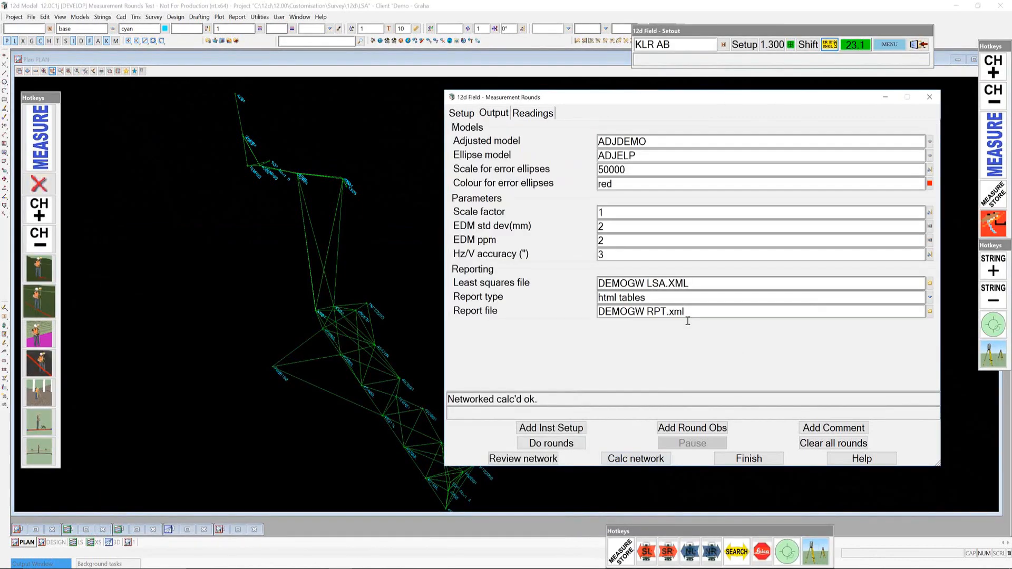
pyautogui.click(929, 313)
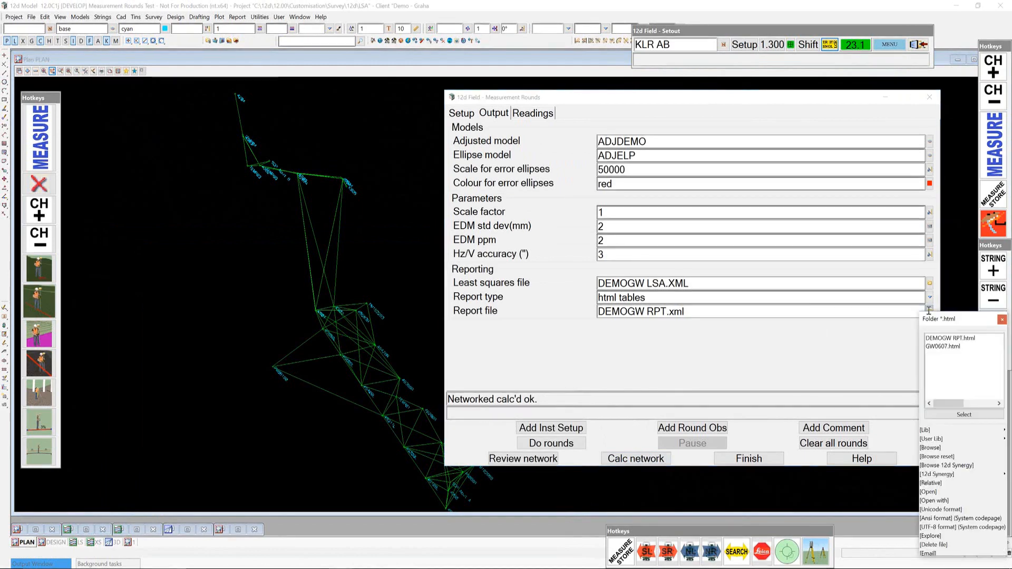
pyautogui.doubleClick(946, 339)
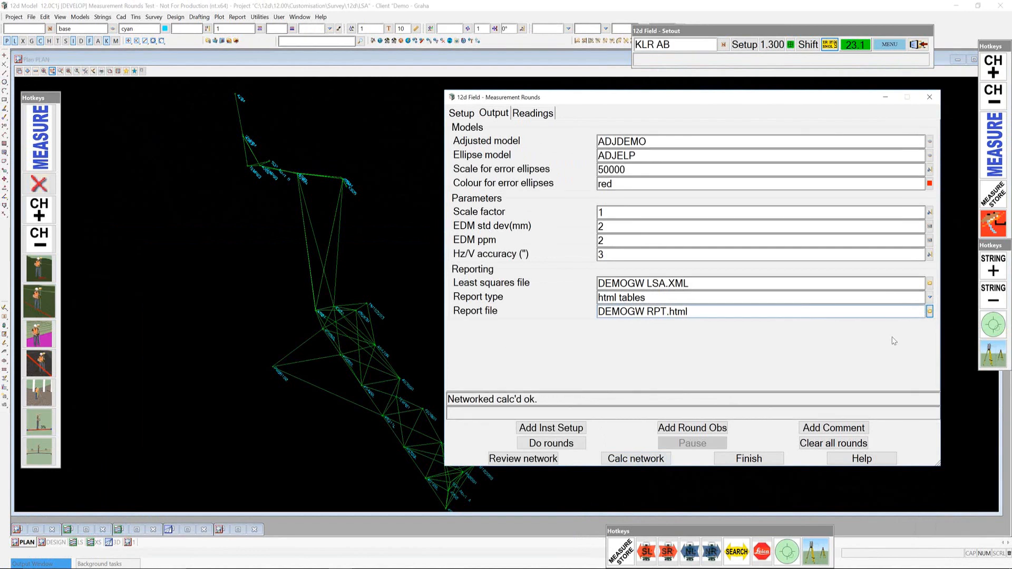
# Open the DEMOGW RPT.html report, examine its network adjustment tables through to the adjusted station levels, then close the browser with all its tabs.
pyautogui.click(930, 311)
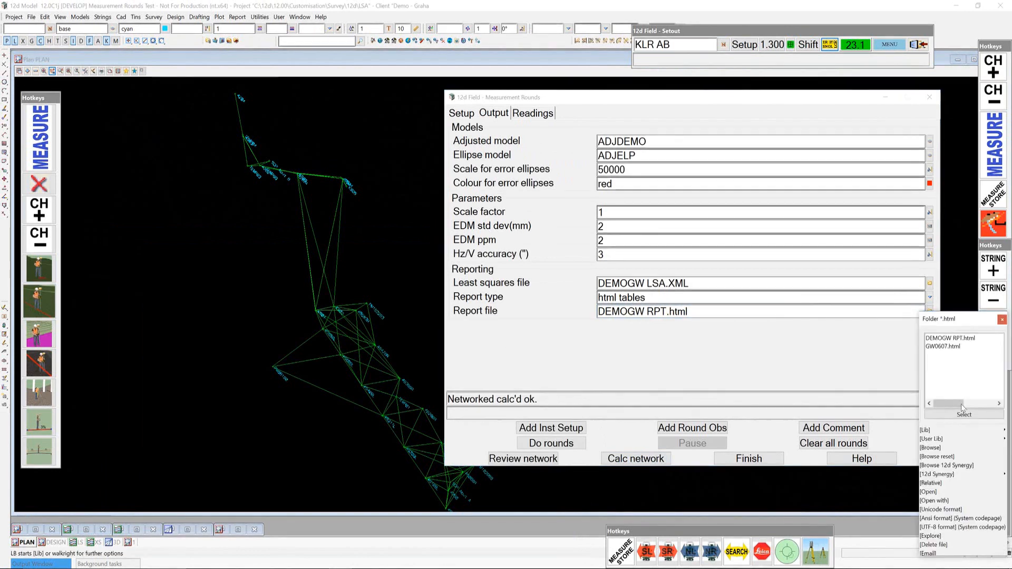
pyautogui.click(963, 339)
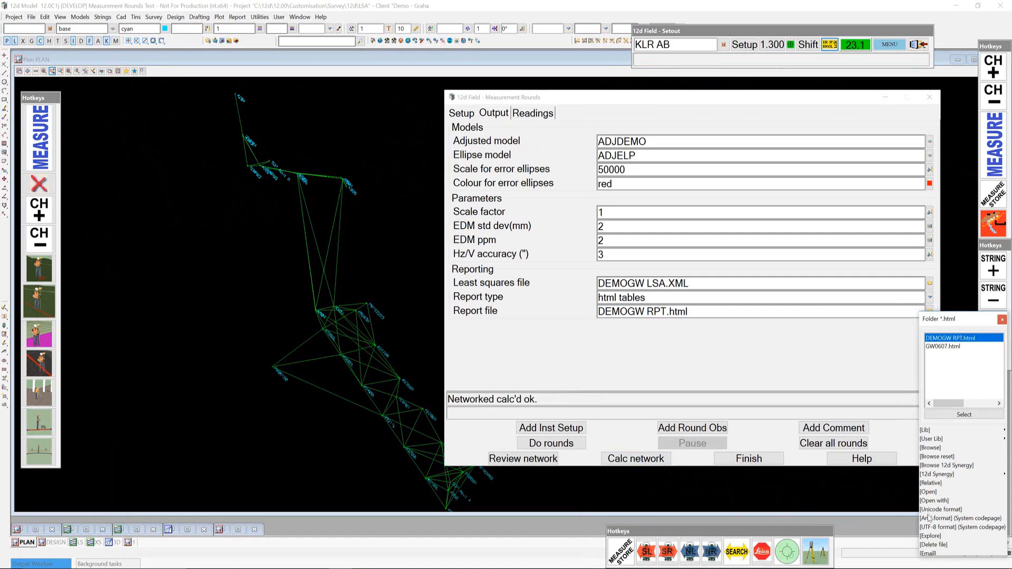
pyautogui.click(929, 493)
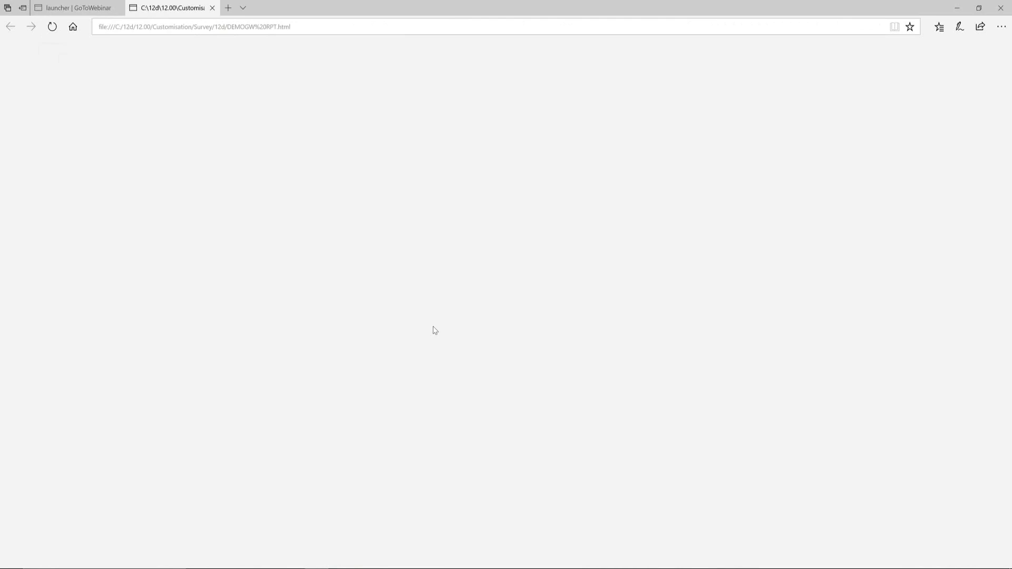
pyautogui.scroll(-2, 441, 328)
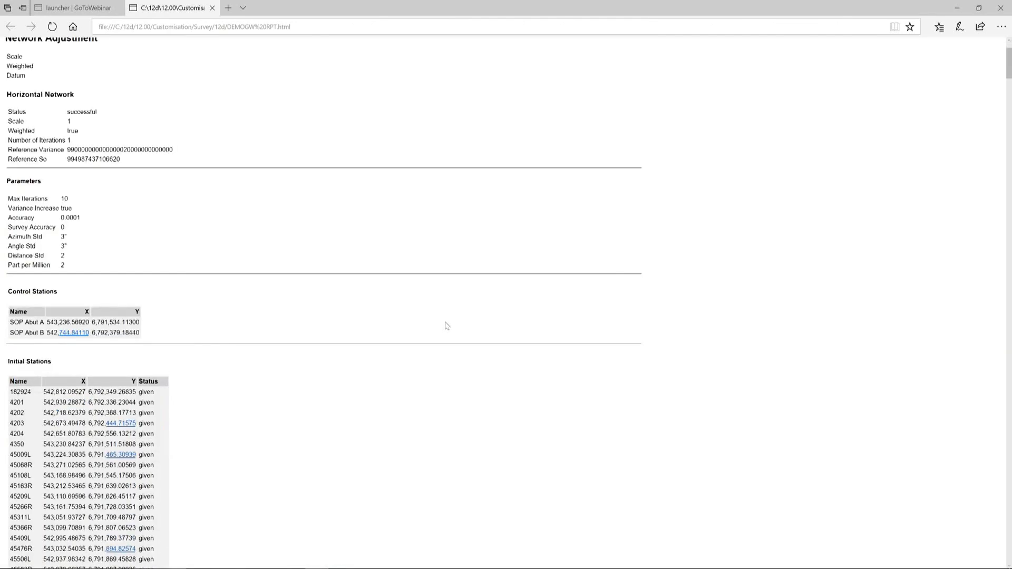
pyautogui.scroll(-15, 447, 326)
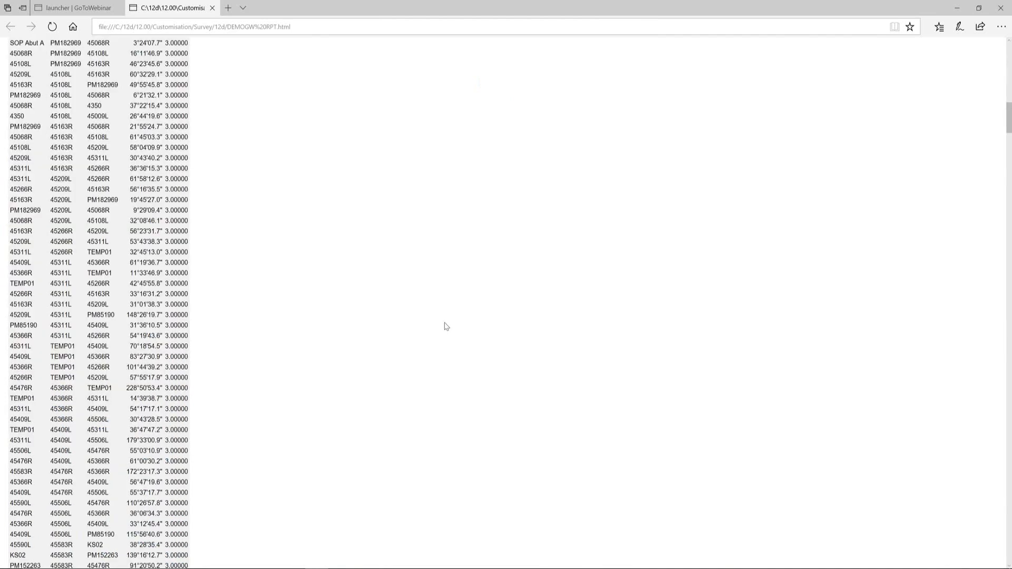
pyautogui.scroll(-20, 446, 327)
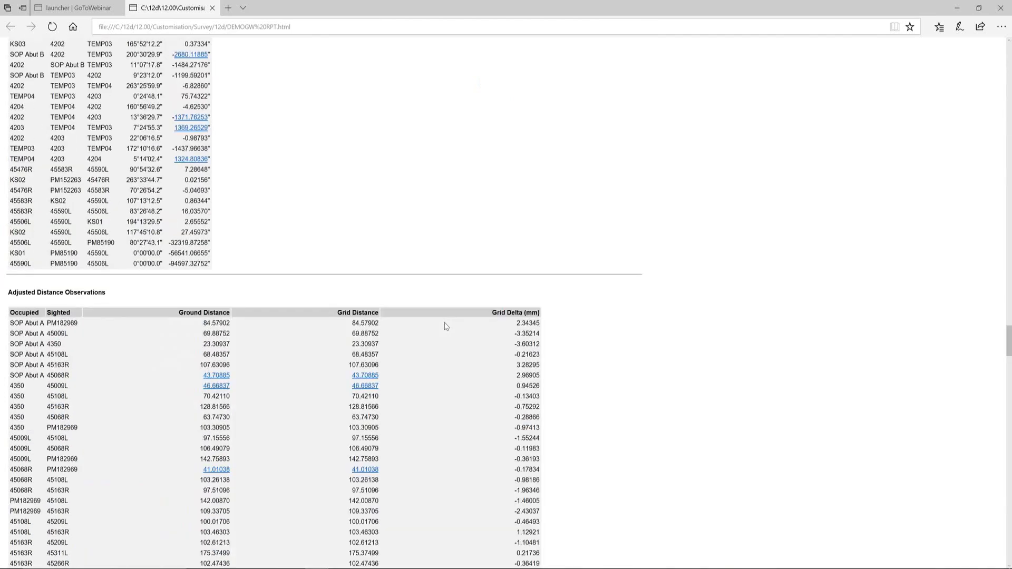
pyautogui.scroll(-20, 446, 327)
pyautogui.scroll(-4, 446, 327)
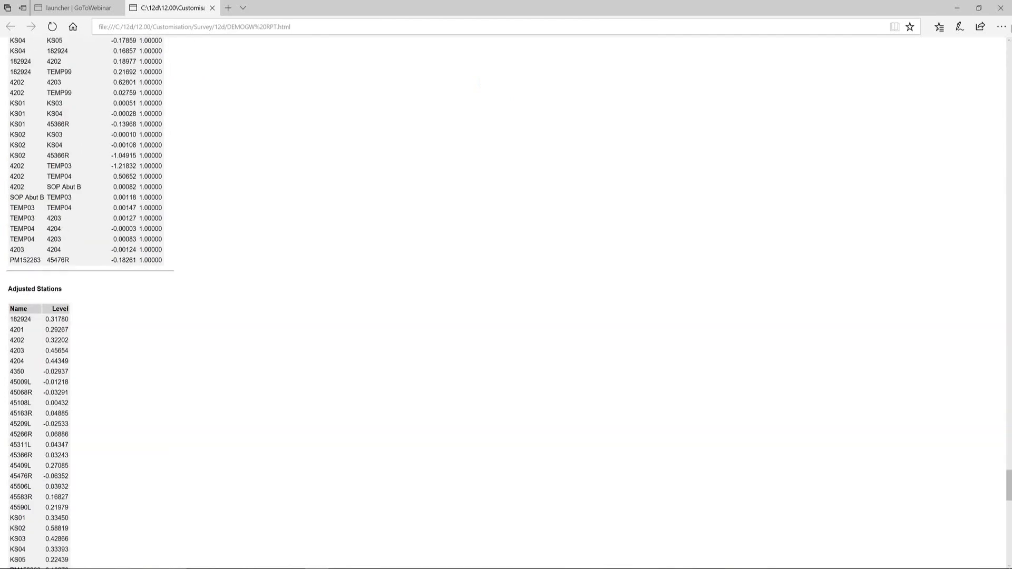
pyautogui.click(1001, 9)
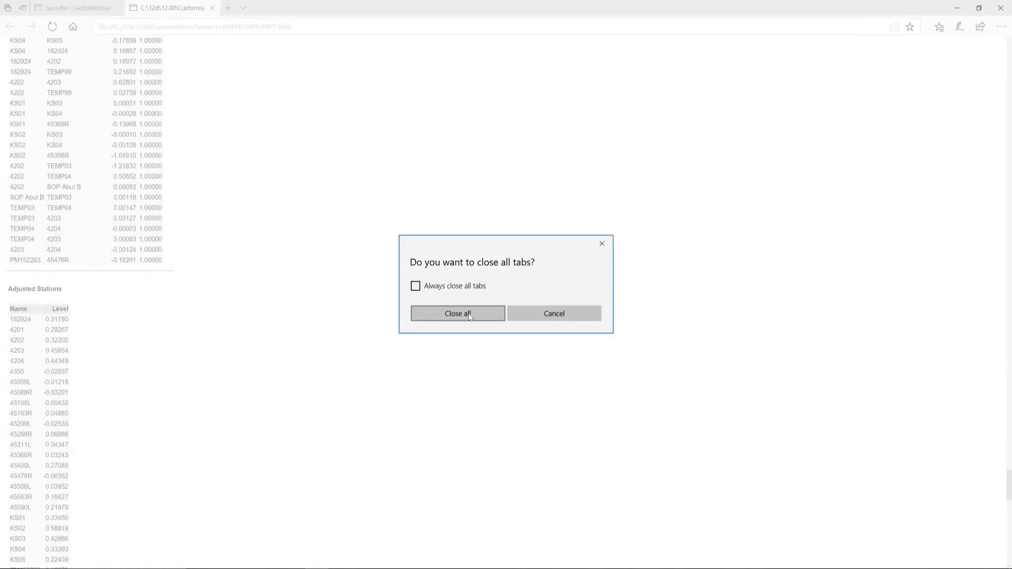
pyautogui.click(469, 315)
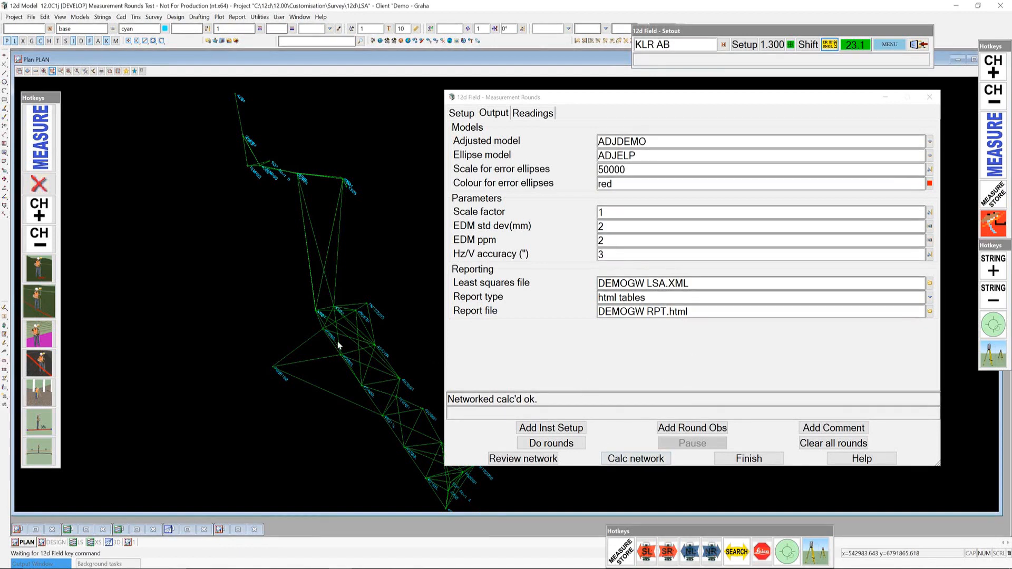
# Bring up the readings list of the measurement rounds, then finish the rounds.
pyautogui.click(532, 113)
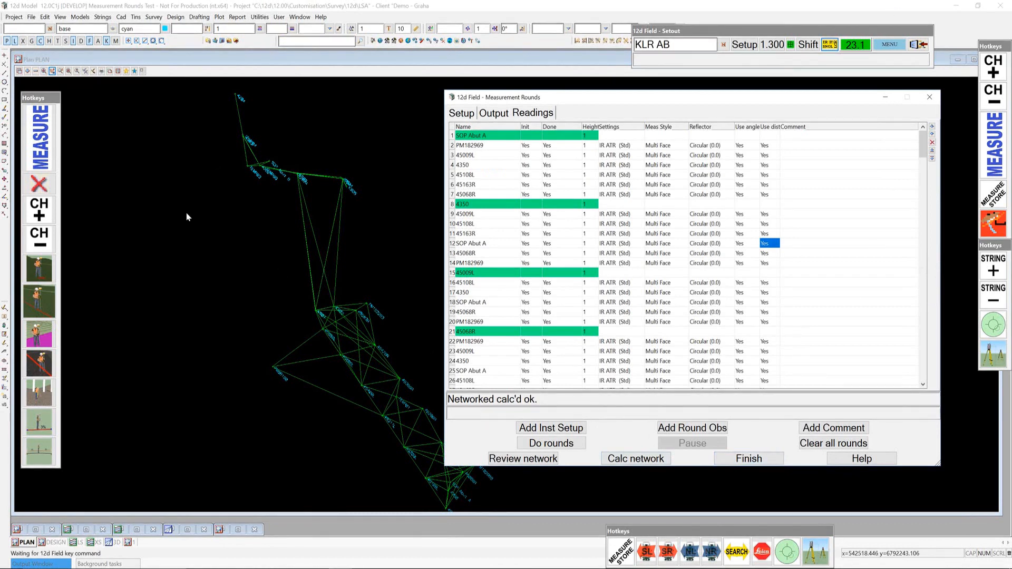
pyautogui.click(764, 458)
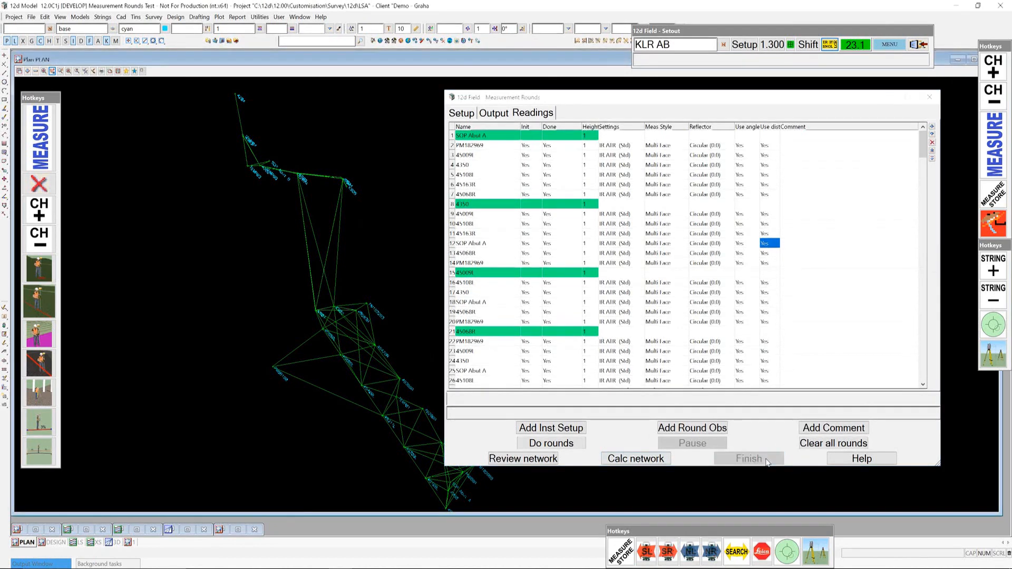